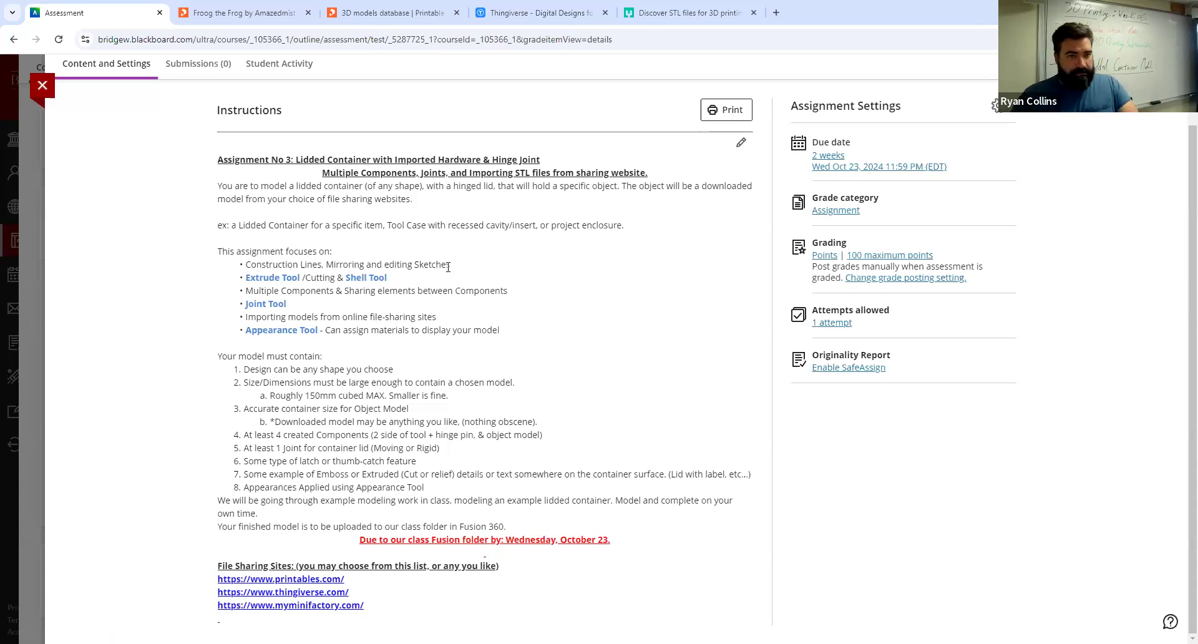
Step: Browse the featured models on the Printables home page
left_click(419, 11)
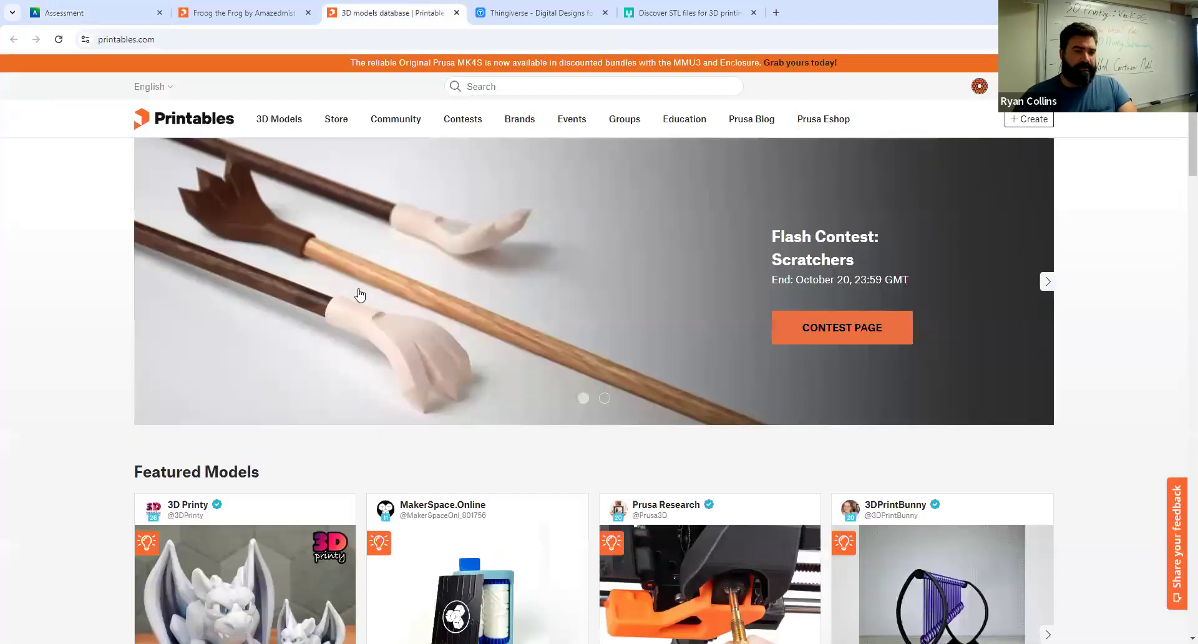
scroll(502, 350, "down", 6)
scroll(523, 343, "up", 5)
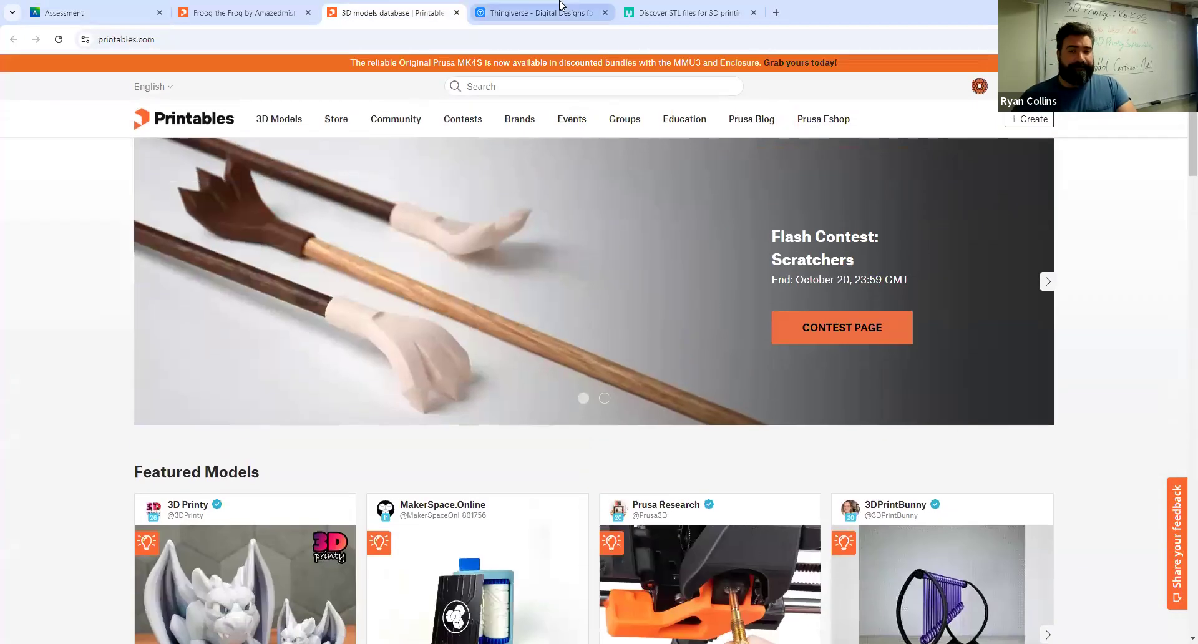
Step: Look through the popular models of the last 30 days on Thingiverse
left_click(560, 8)
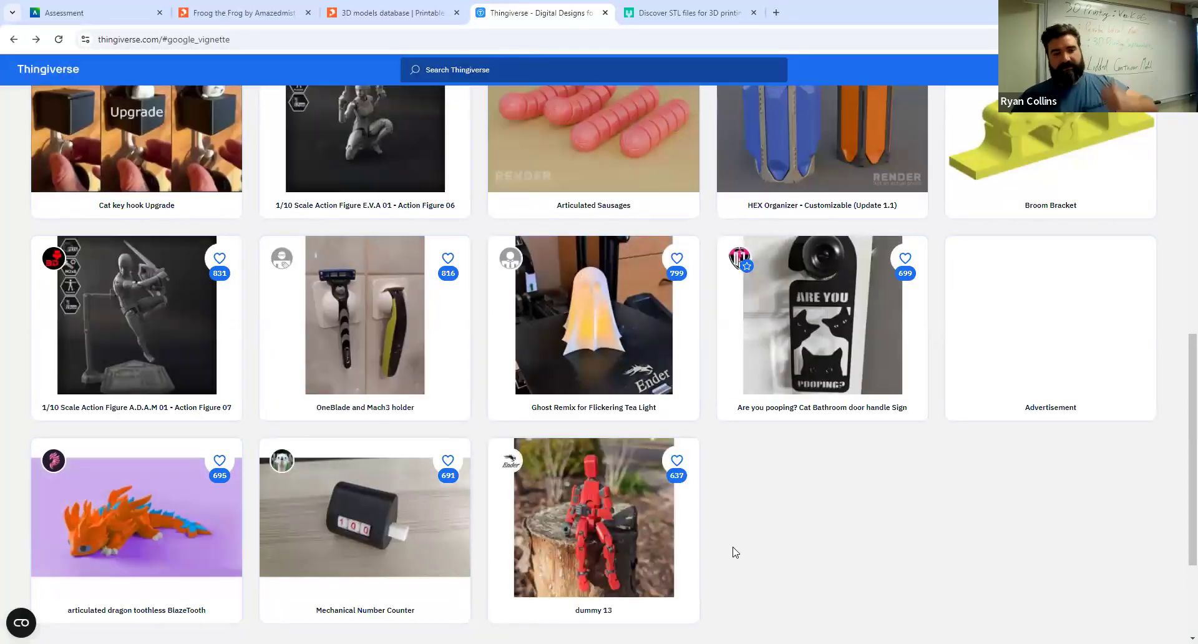
scroll(659, 496, "up", 6)
scroll(659, 495, "up", 4)
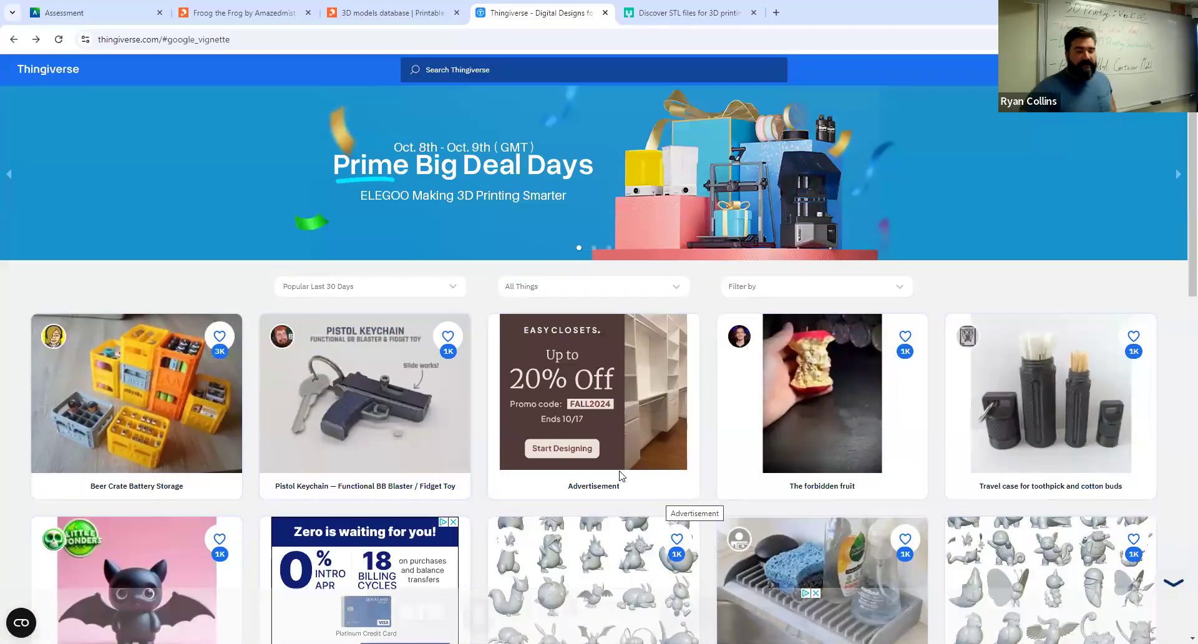
scroll(574, 490, "down", 5)
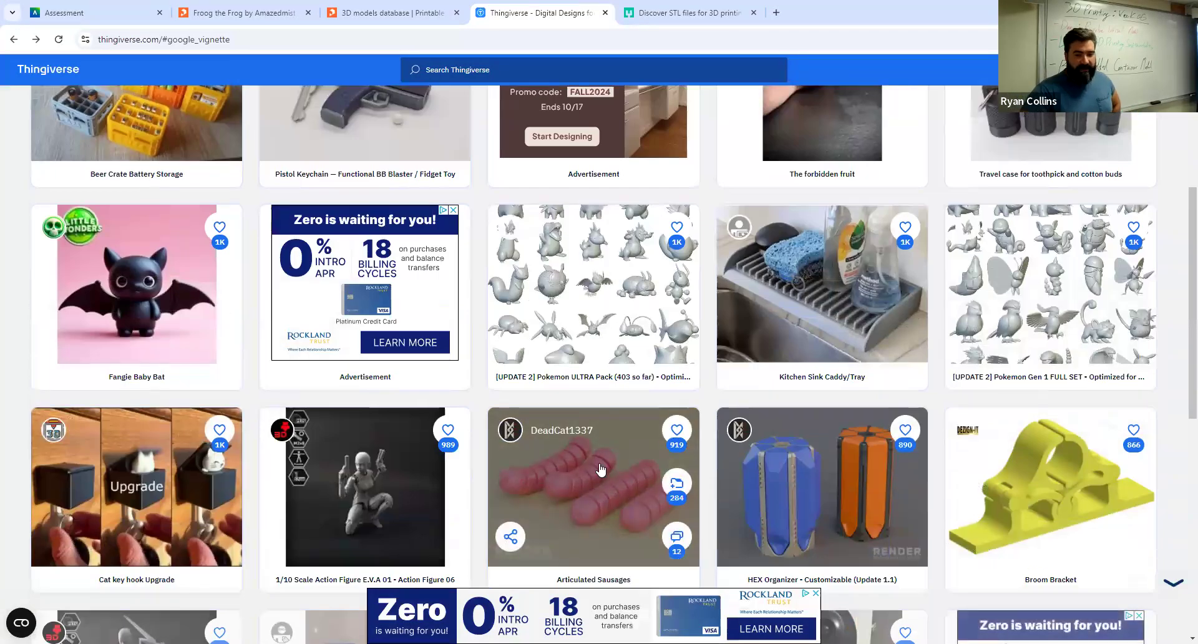
scroll(597, 493, "up", 5)
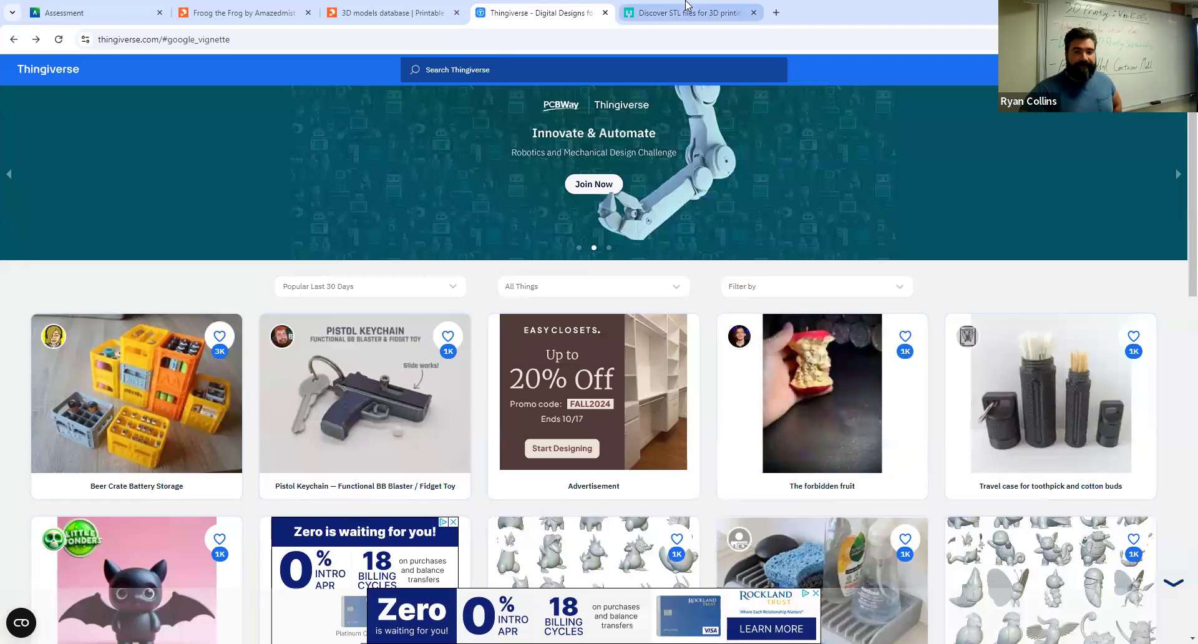
Step: View the MyMiniFactory home page and return to the Printables home page to look over its featured models
left_click(690, 12)
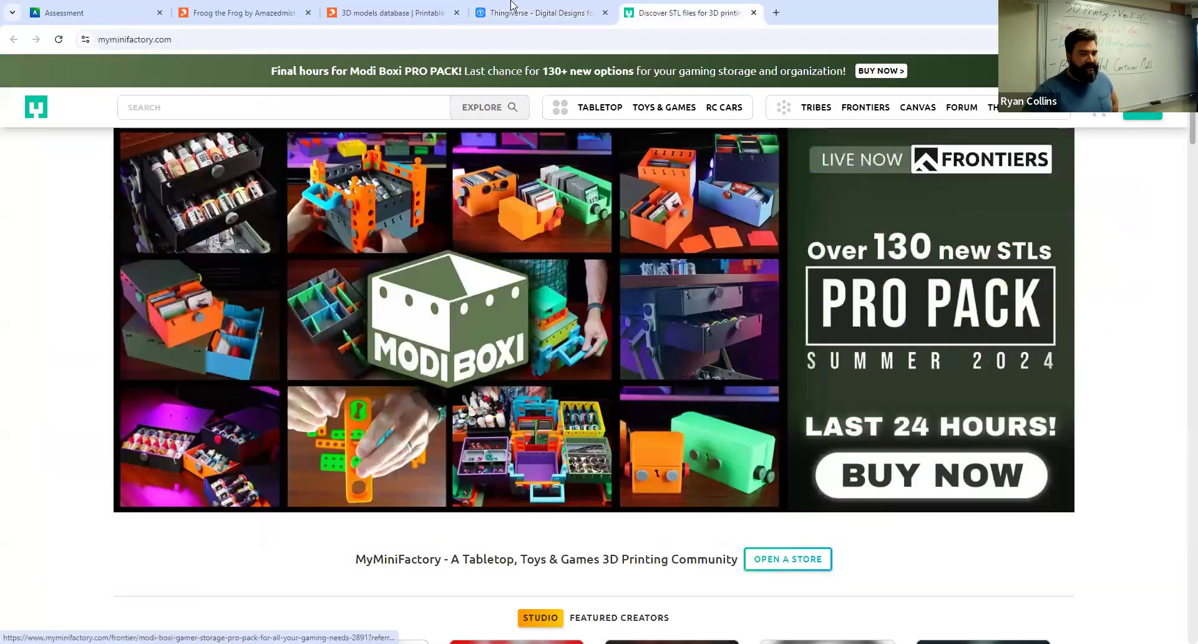
mouse_move(386, 5)
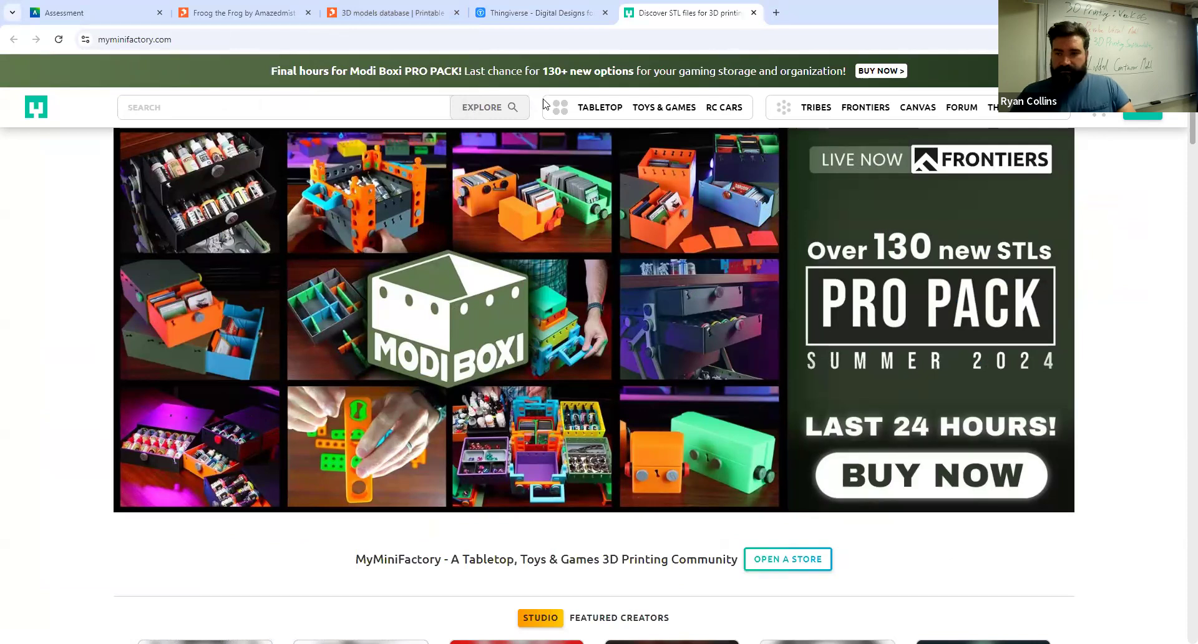
left_click(391, 12)
scroll(839, 449, "down", 6)
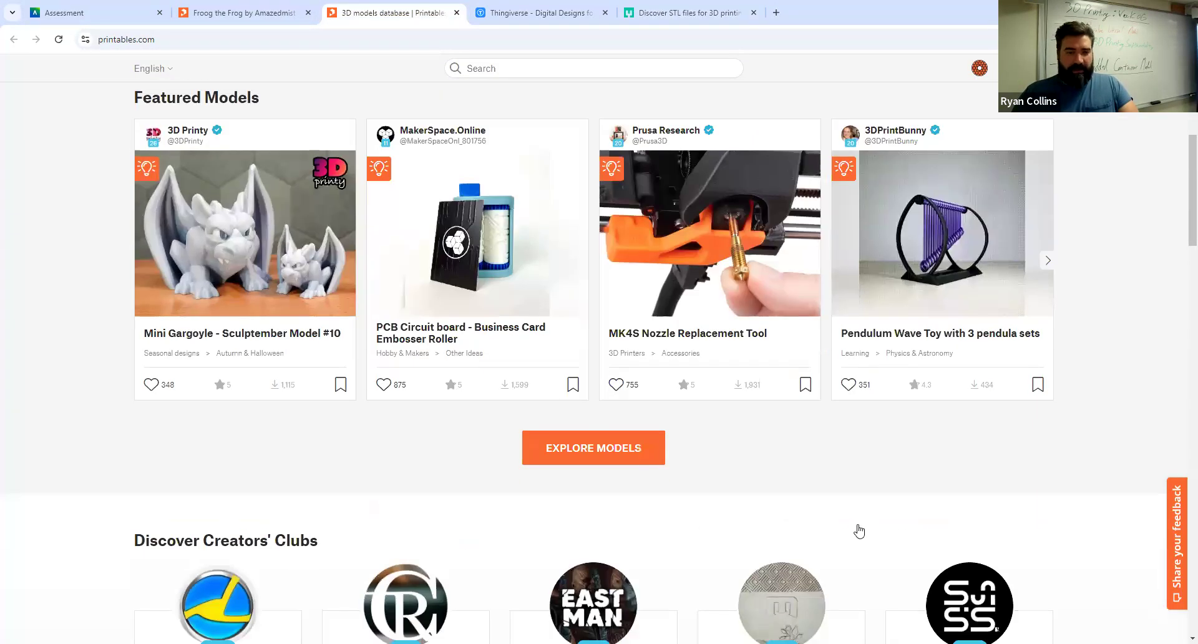
scroll(859, 528, "up", 5)
scroll(862, 521, "up", 1)
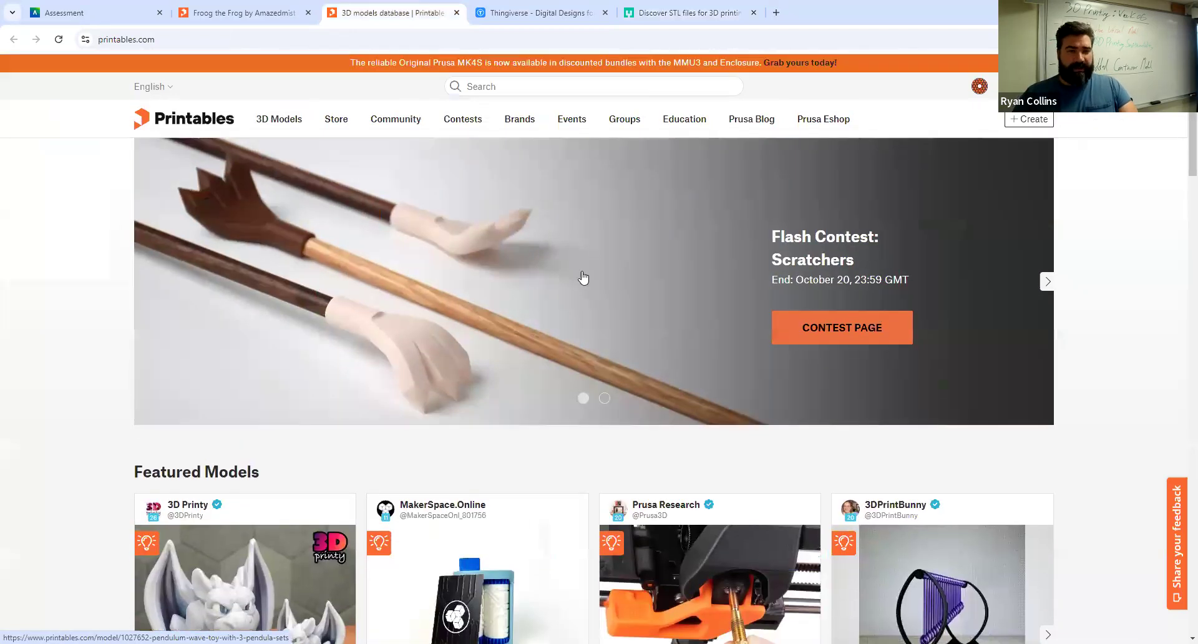
Step: Examine the Froog the Frog model page on Printables, including its download options, model file and license
key("ctrl+shift+Tab")
scroll(571, 423, "up", 6)
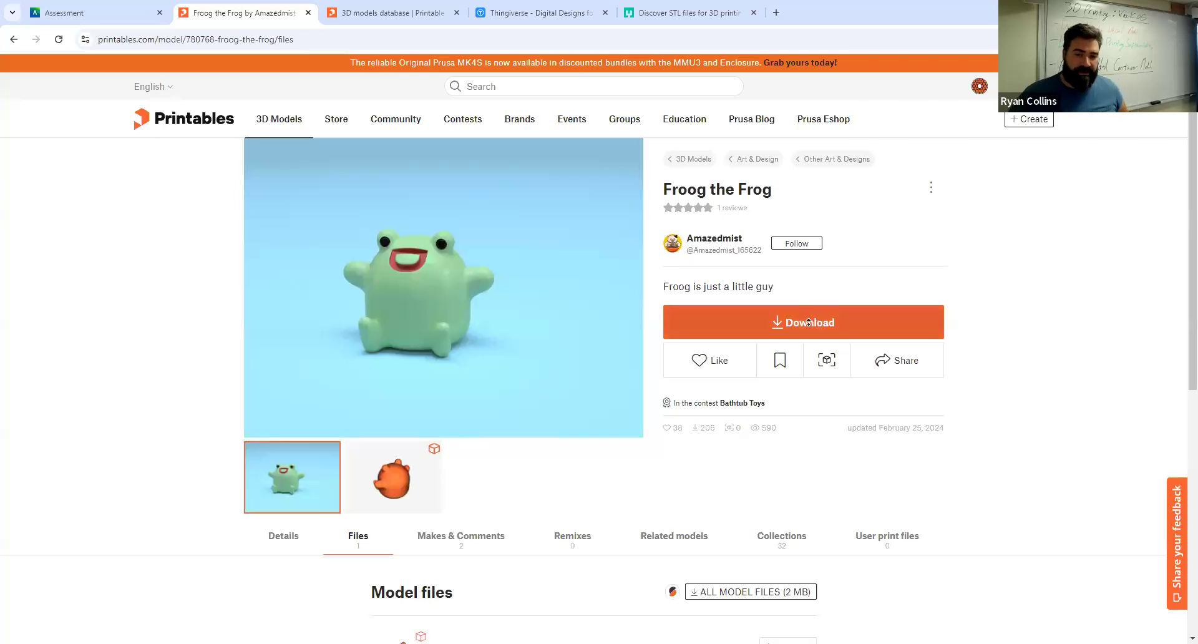
scroll(520, 211, "down", 1)
scroll(525, 221, "up", 1)
scroll(403, 530, "down", 6)
scroll(578, 355, "up", 2)
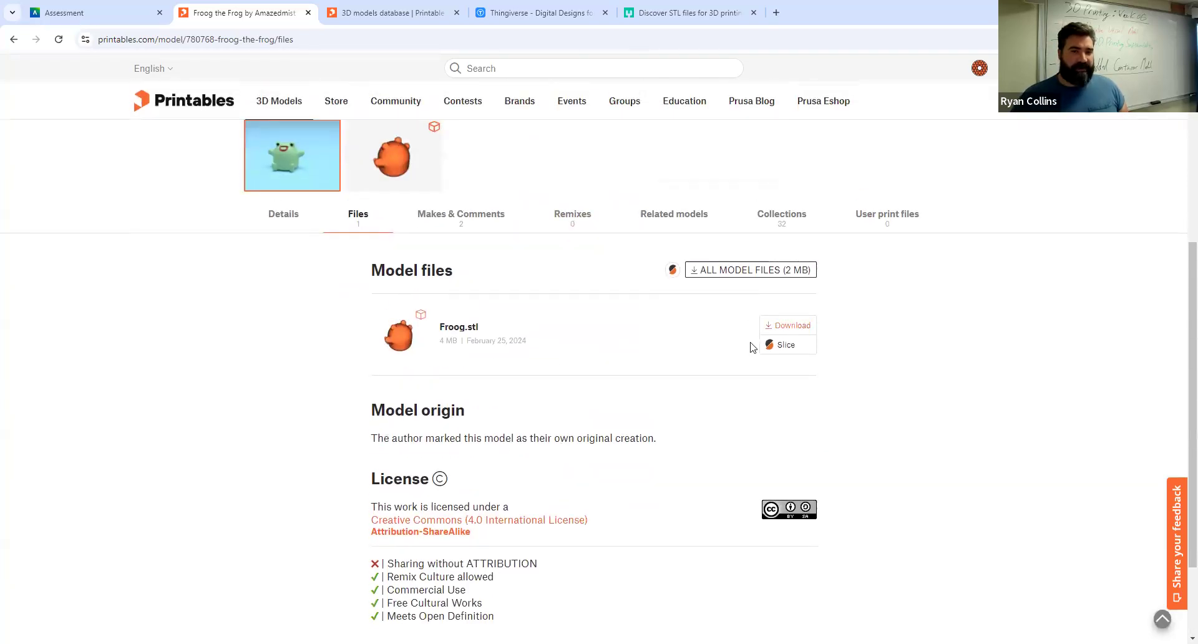
Step: Open the Beer Crate Battery Storage model on Thingiverse and look through its list of downloadable STL files
left_click(537, 13)
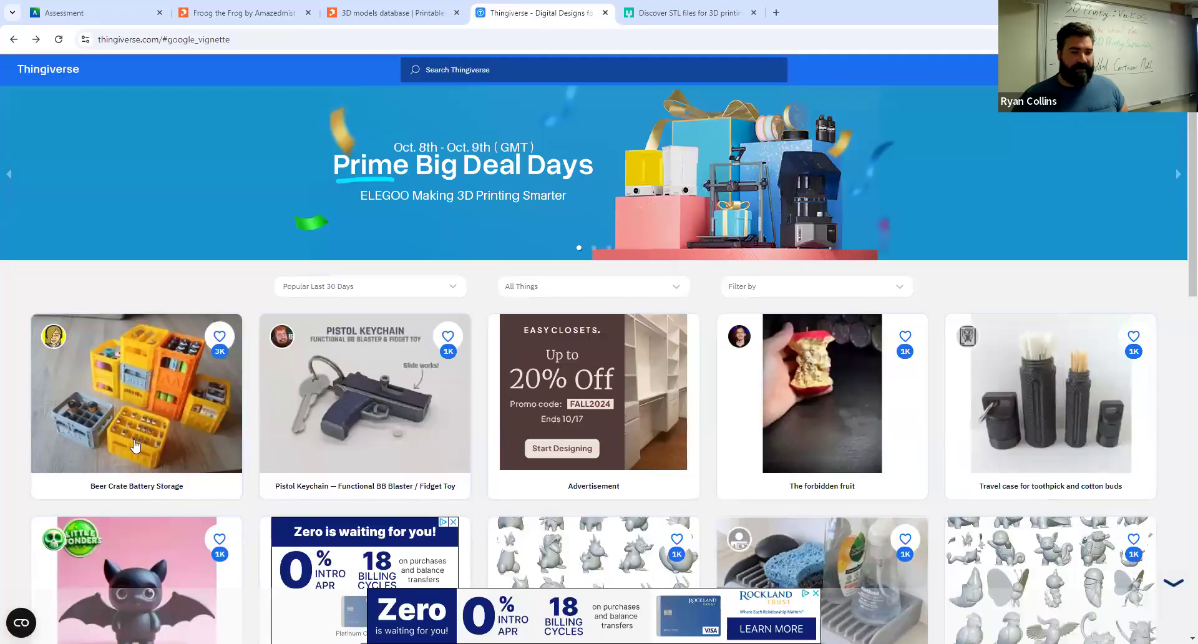
left_click(181, 416)
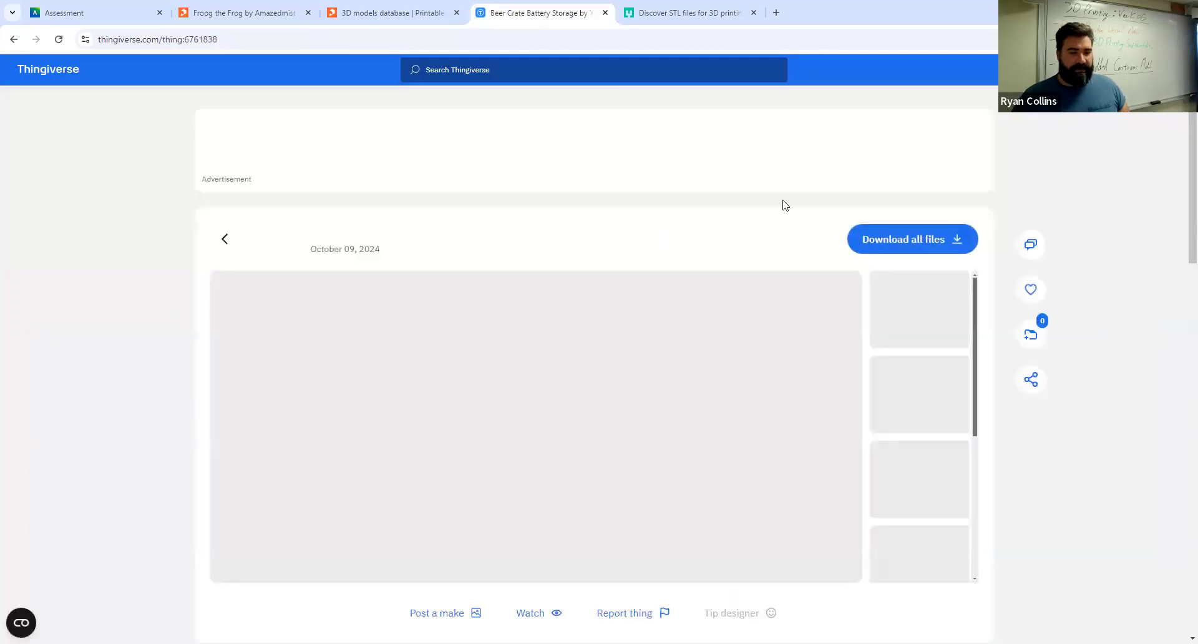
scroll(696, 447, "down", 8)
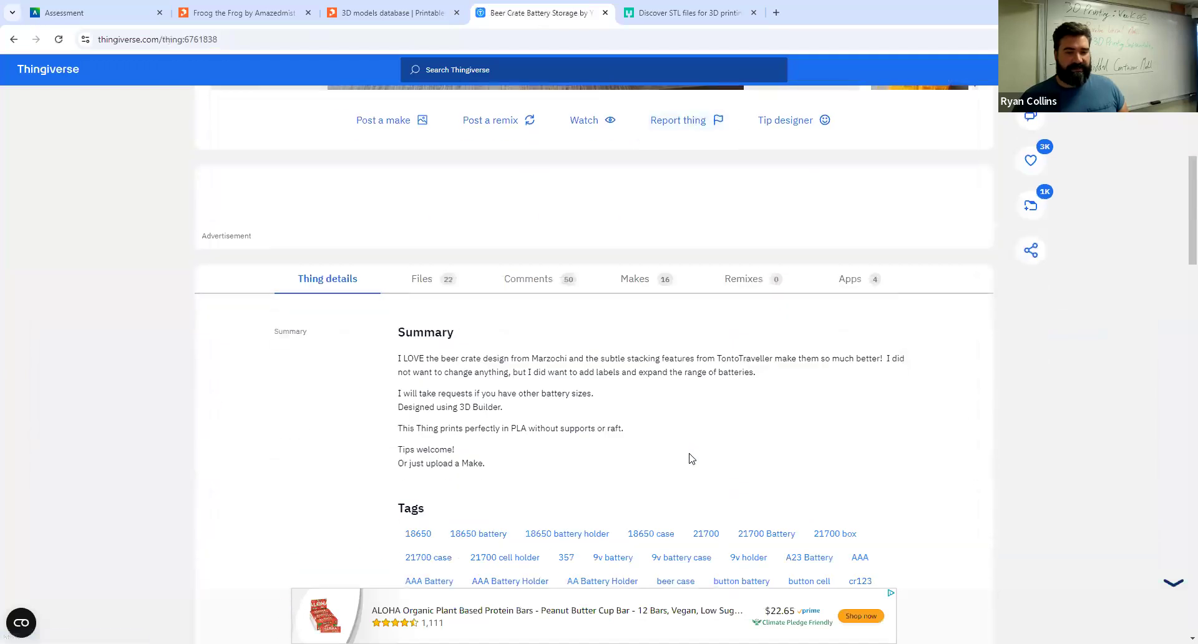
left_click(420, 278)
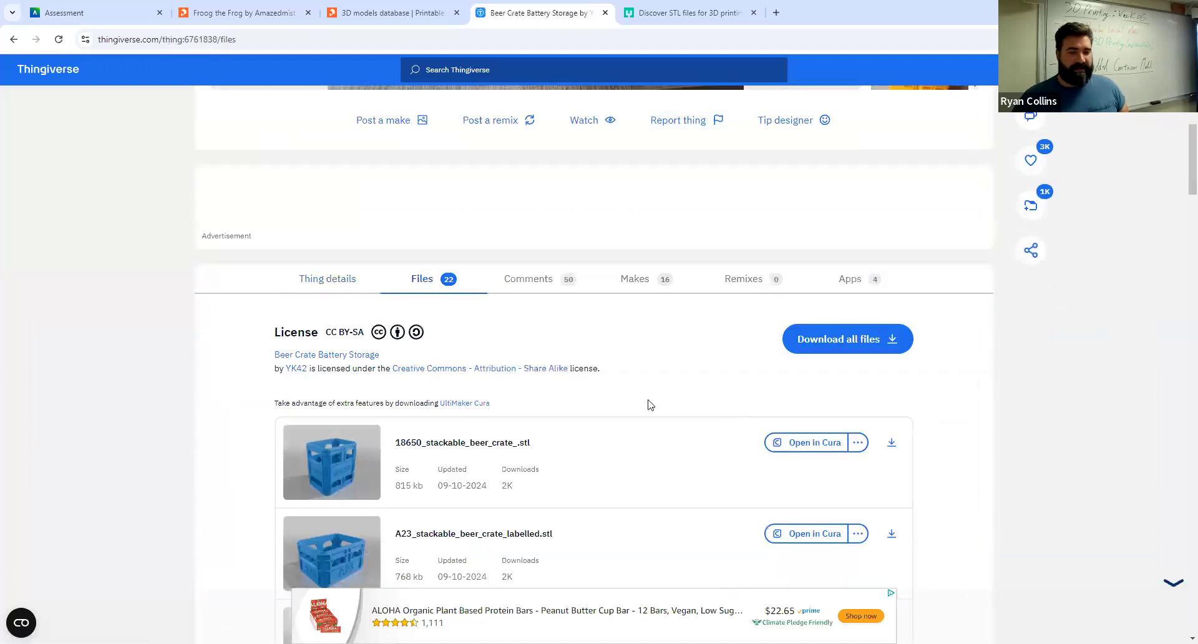
scroll(613, 459, "down", 5)
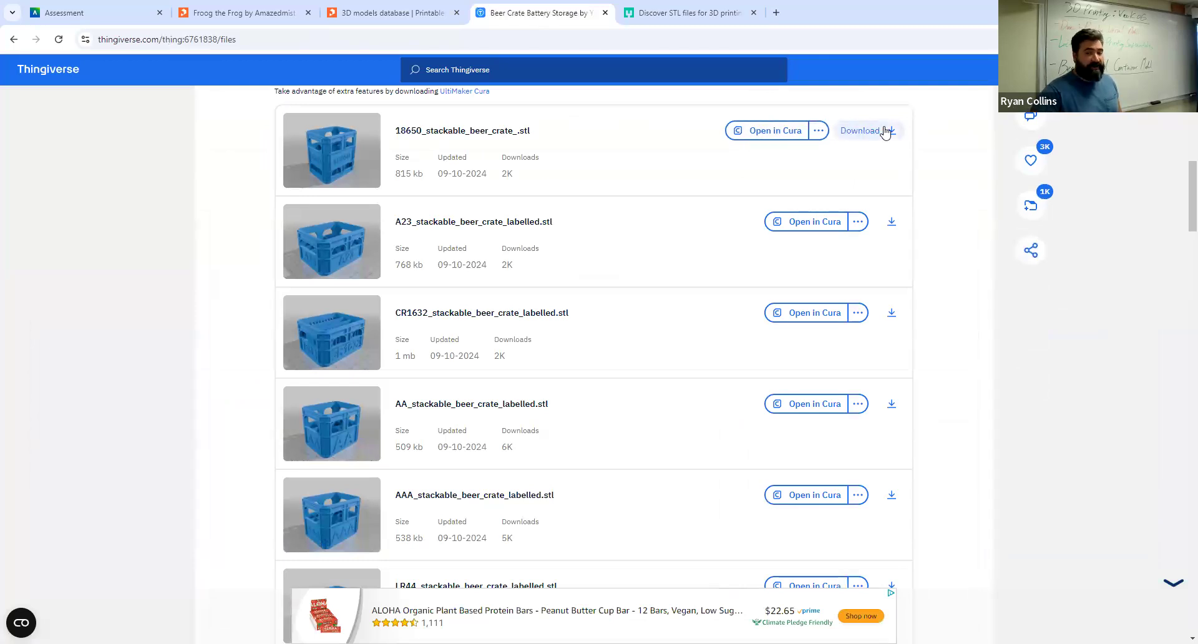
Step: Browse the featured creators, featured designs and new releases on the MyMiniFactory home page
left_click(686, 12)
scroll(420, 351, "down", 1)
scroll(420, 351, "down", 3)
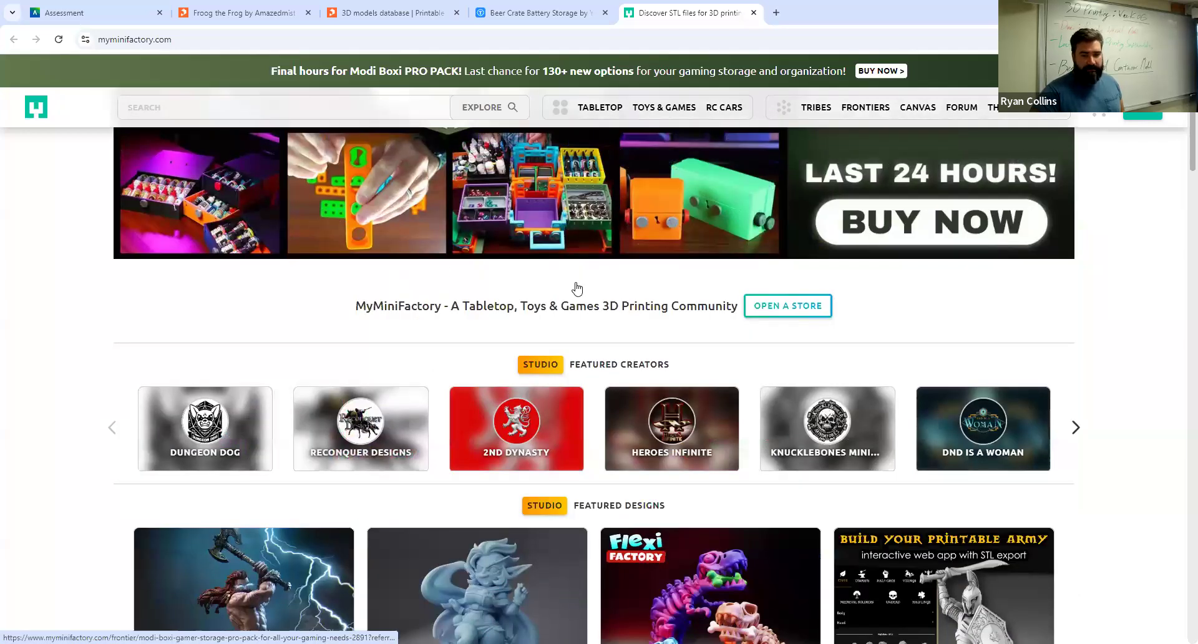
scroll(497, 319, "down", 5)
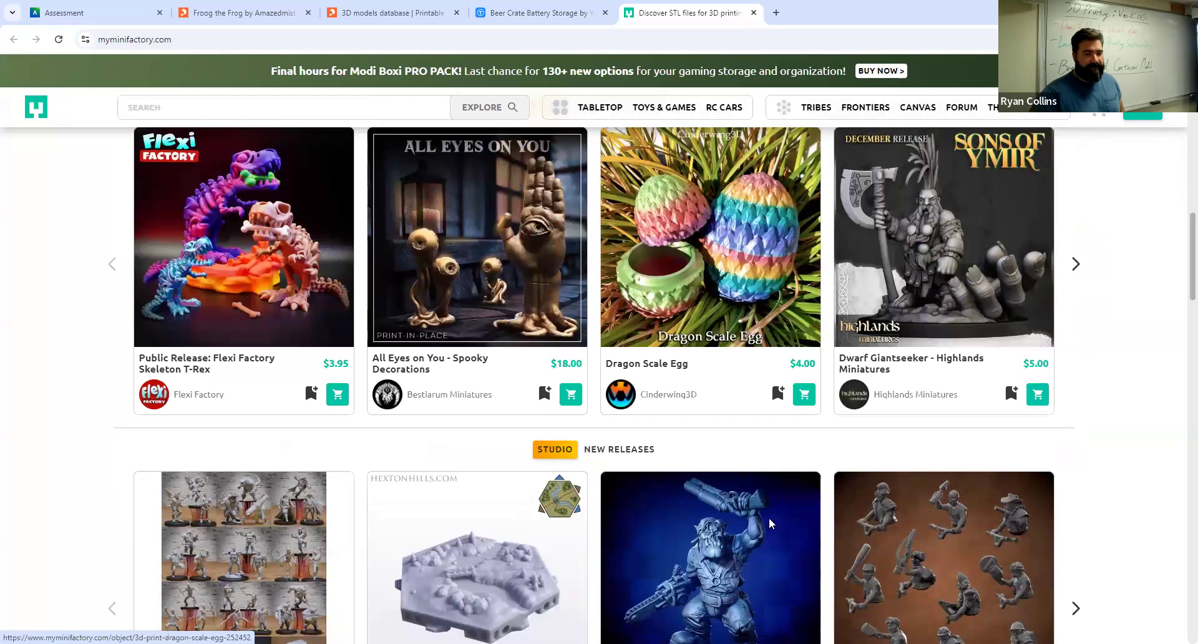
scroll(556, 208, "down", 5)
Step: Revisit the Froog the Frog page, then switch to Autodesk Fusion and inspect the Example - Lidded Container In-Class design
left_click(243, 12)
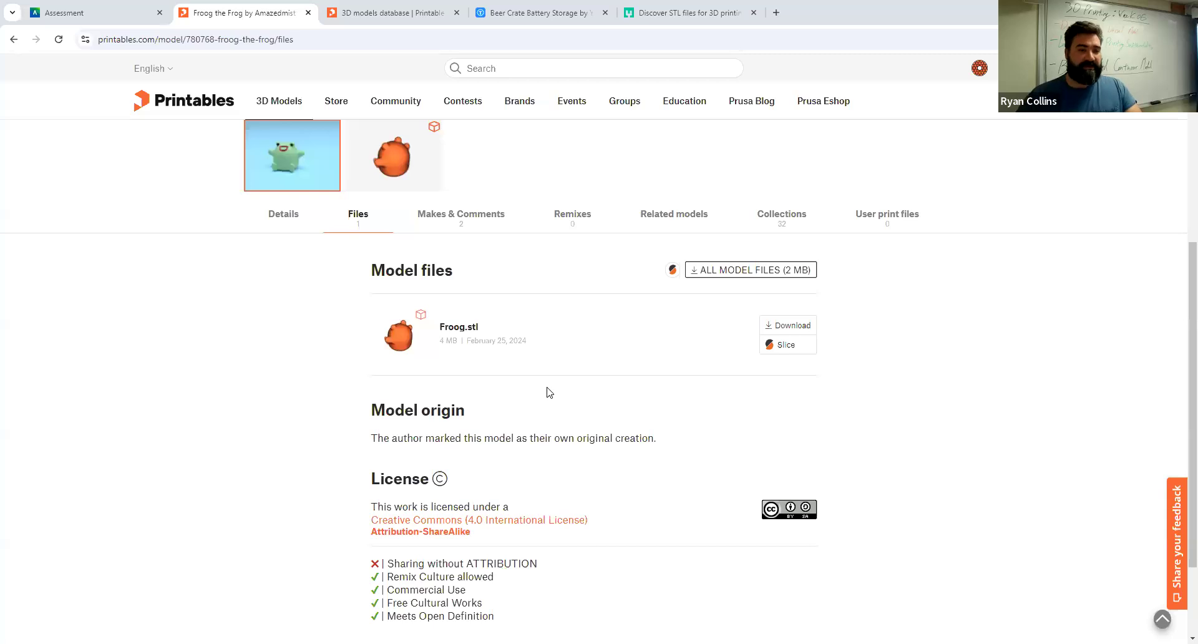
key("alt+Tab")
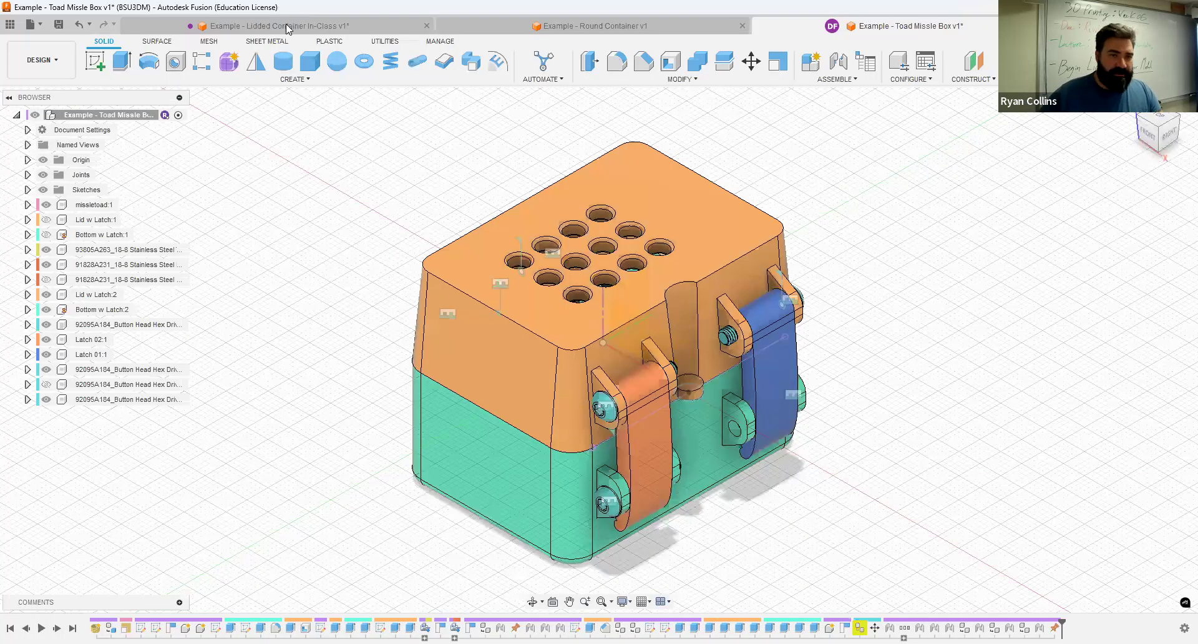
left_click(287, 26)
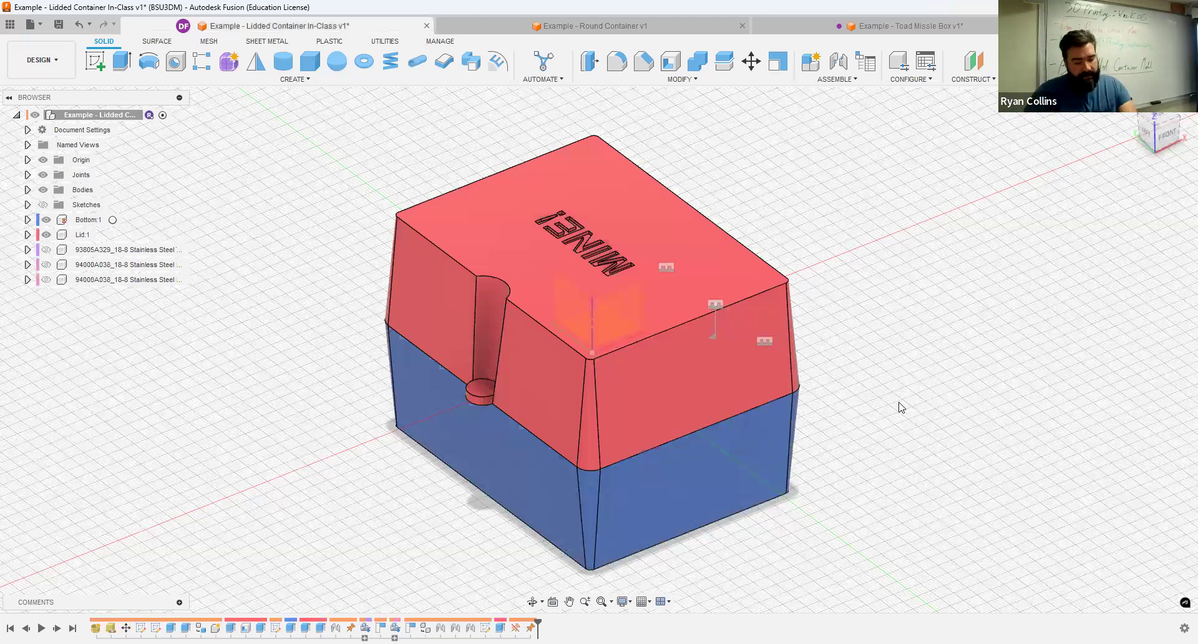
middle_click_drag(848, 444, 899, 460, "shift")
middle_click_drag(487, 390, 525, 350, "shift")
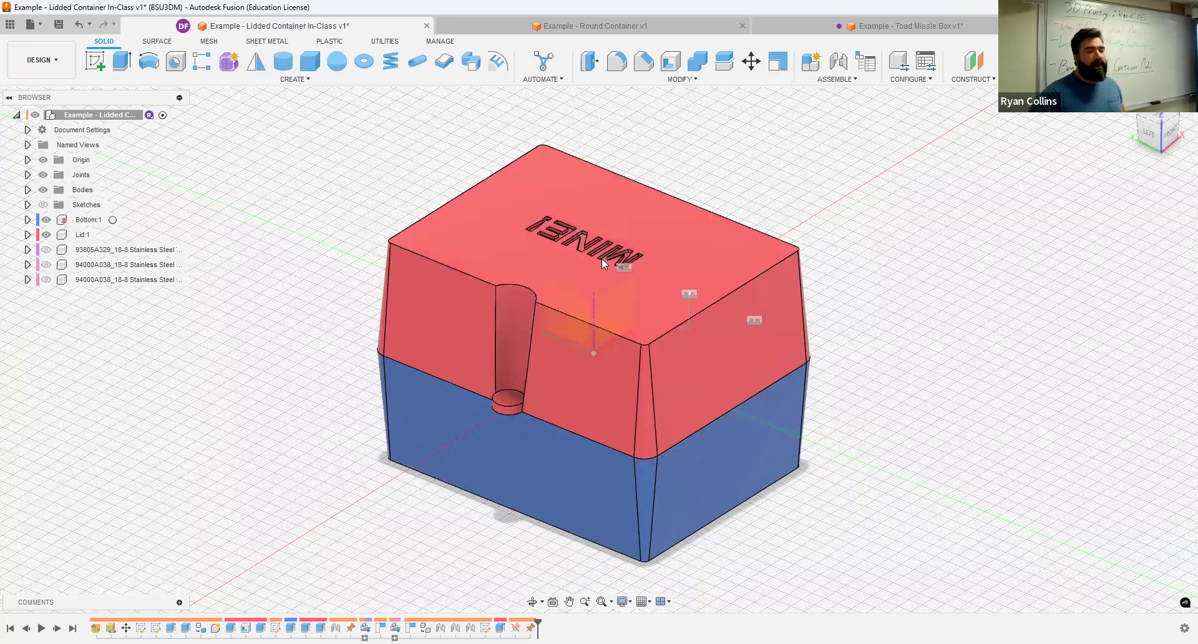
Step: Swing the container's lid open on its hinge joint to check the motion, and restore its closed position
left_click(678, 378)
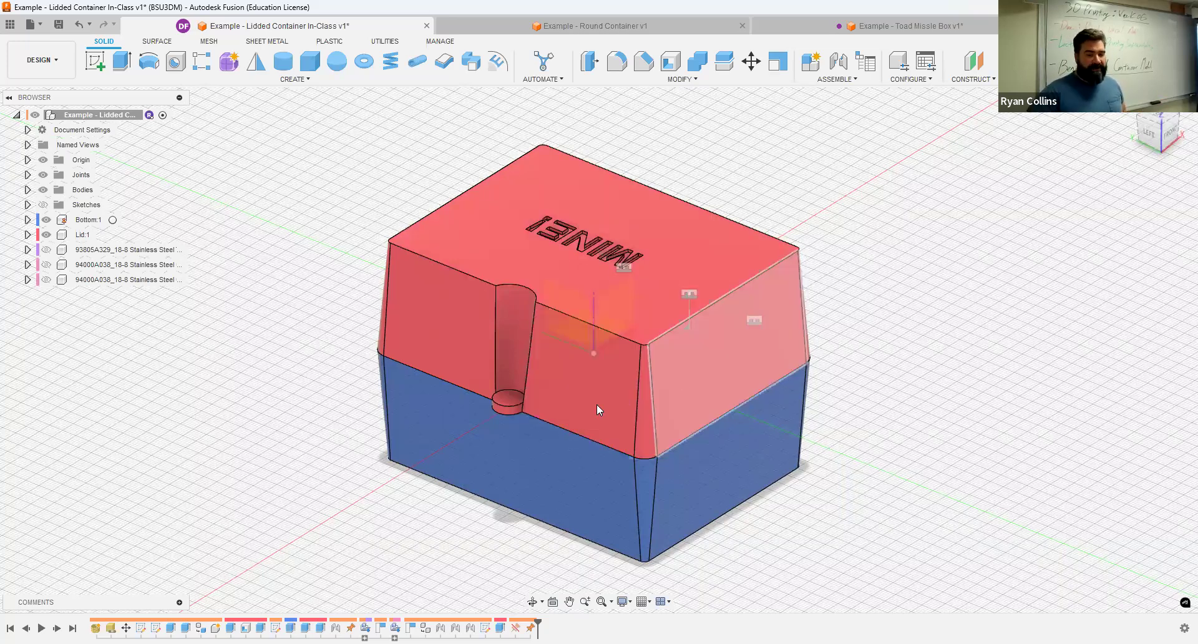
left_click(603, 359)
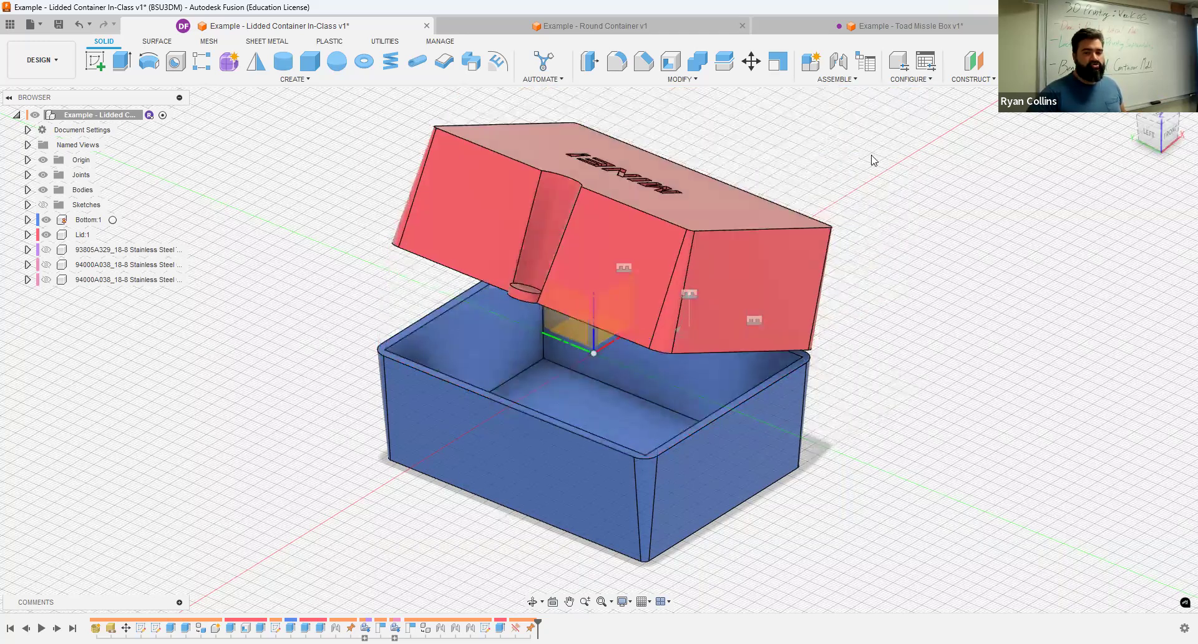
key("Escape")
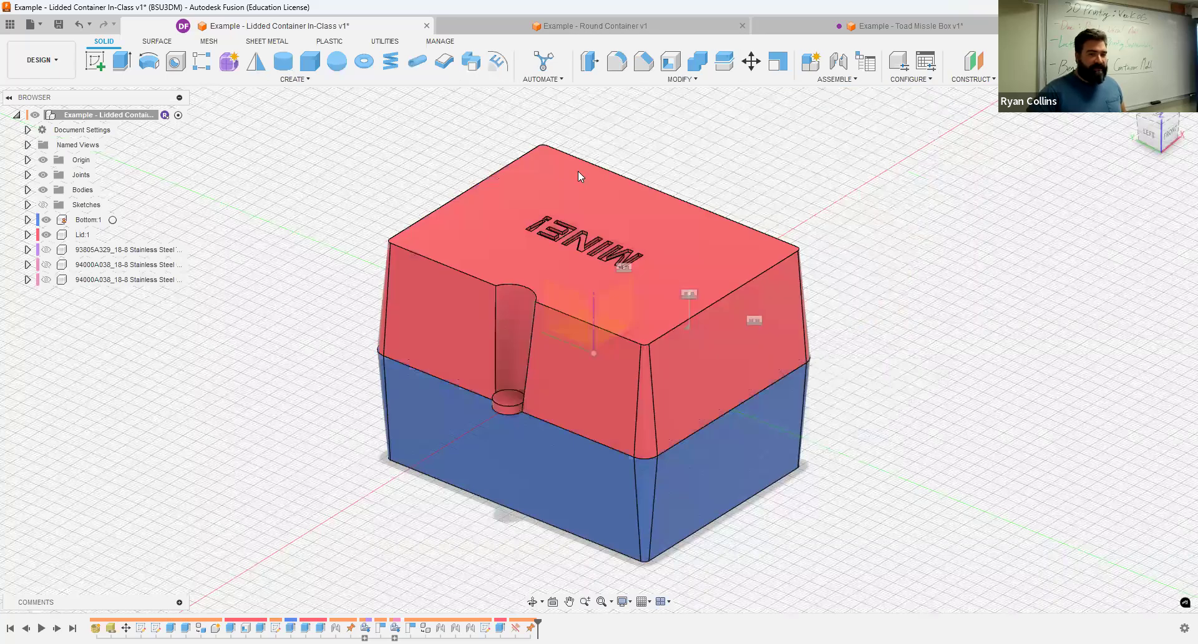
Step: Show the three hidden 18-8 stainless steel hardware components and inspect the hinge at the back of the container
left_click(46, 250)
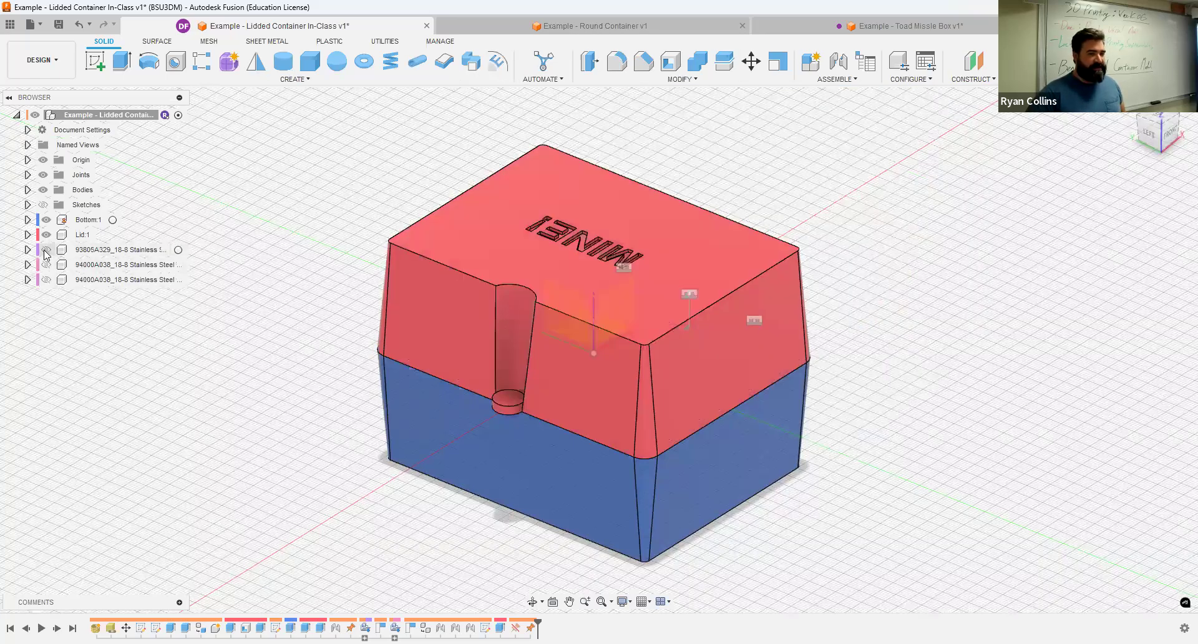
left_click(46, 265)
left_click(46, 280)
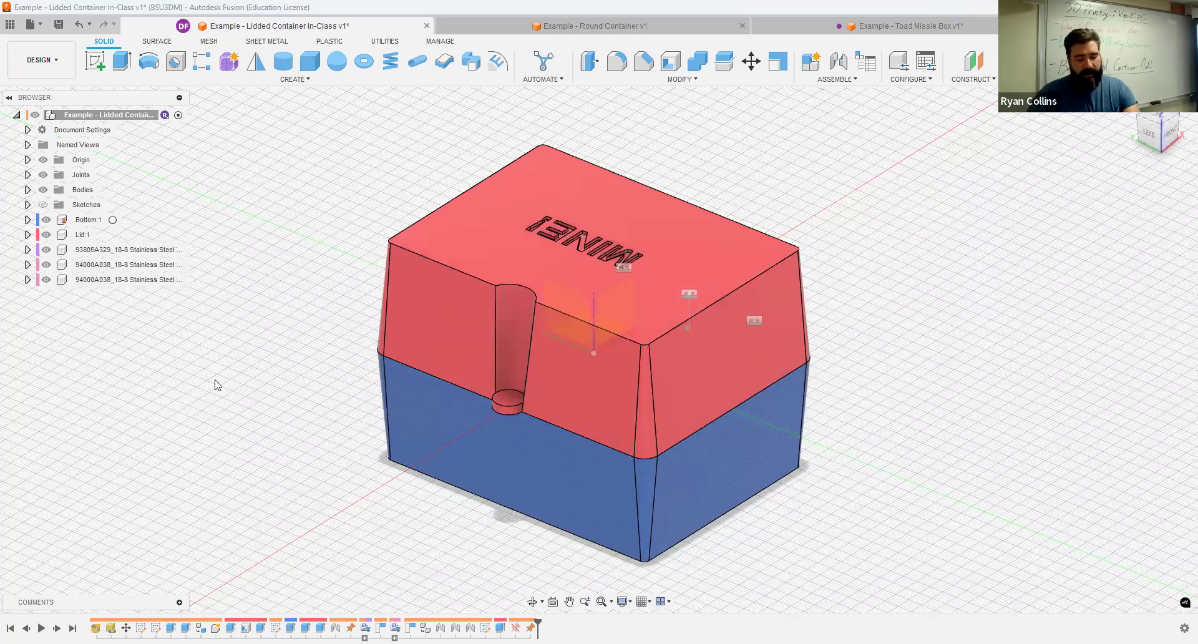
middle_click_drag(92, 363, 546, 410, "shift")
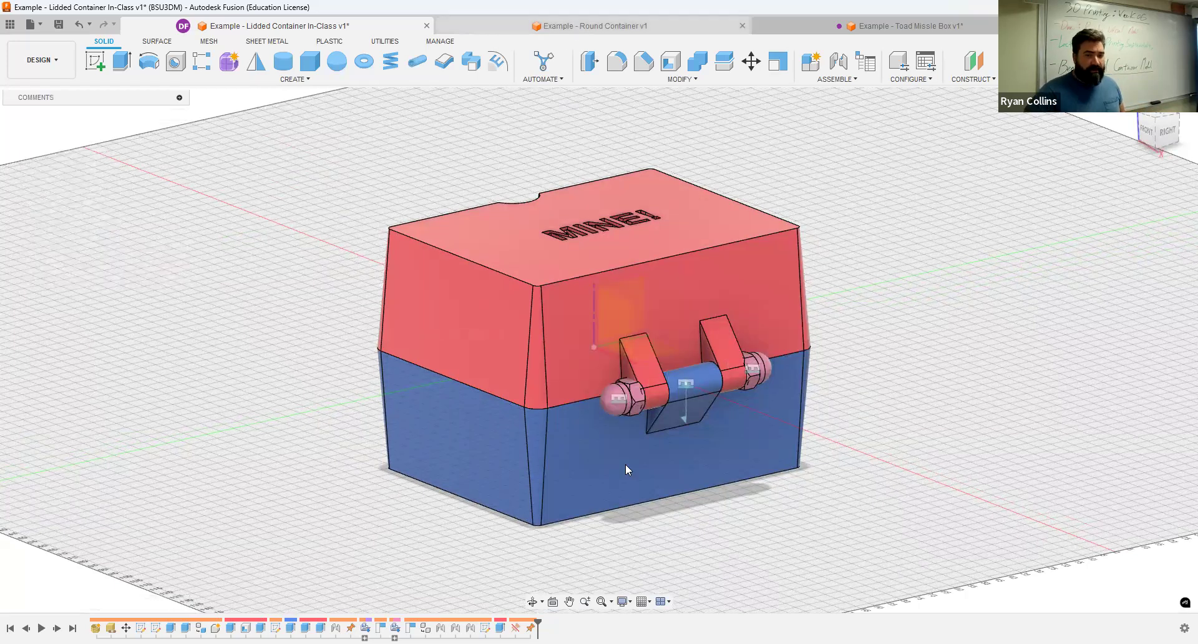
Step: Review the Example - Round Container design and the latched exterior of the Example - Toad Missle Box design
key("ctrl+Tab")
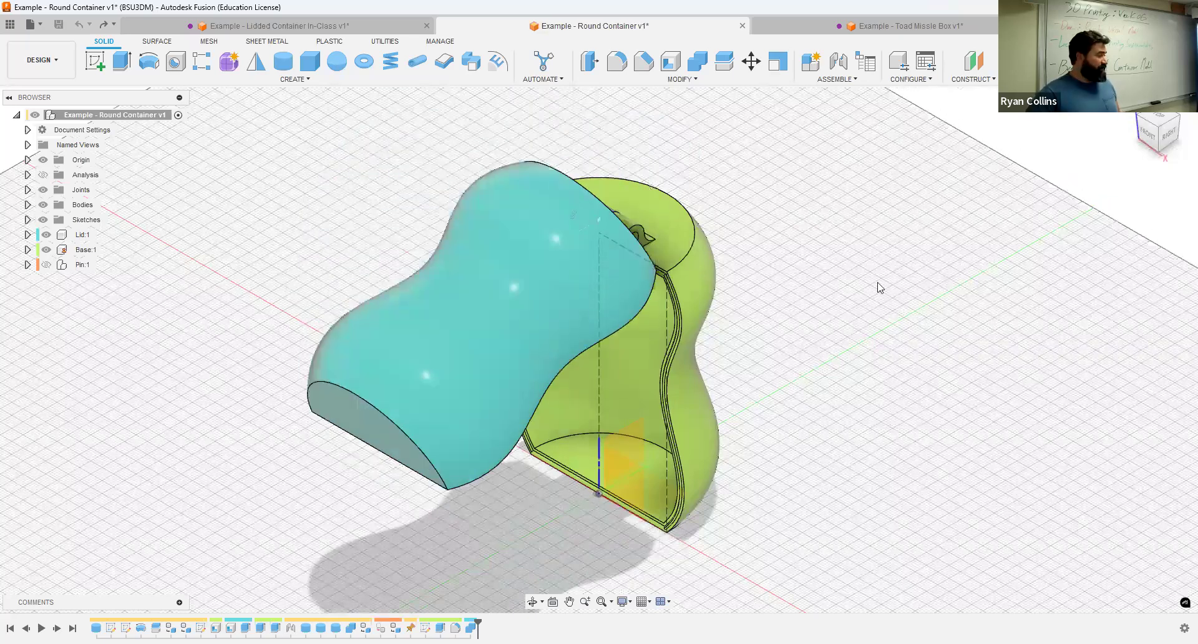
key("ctrl+y")
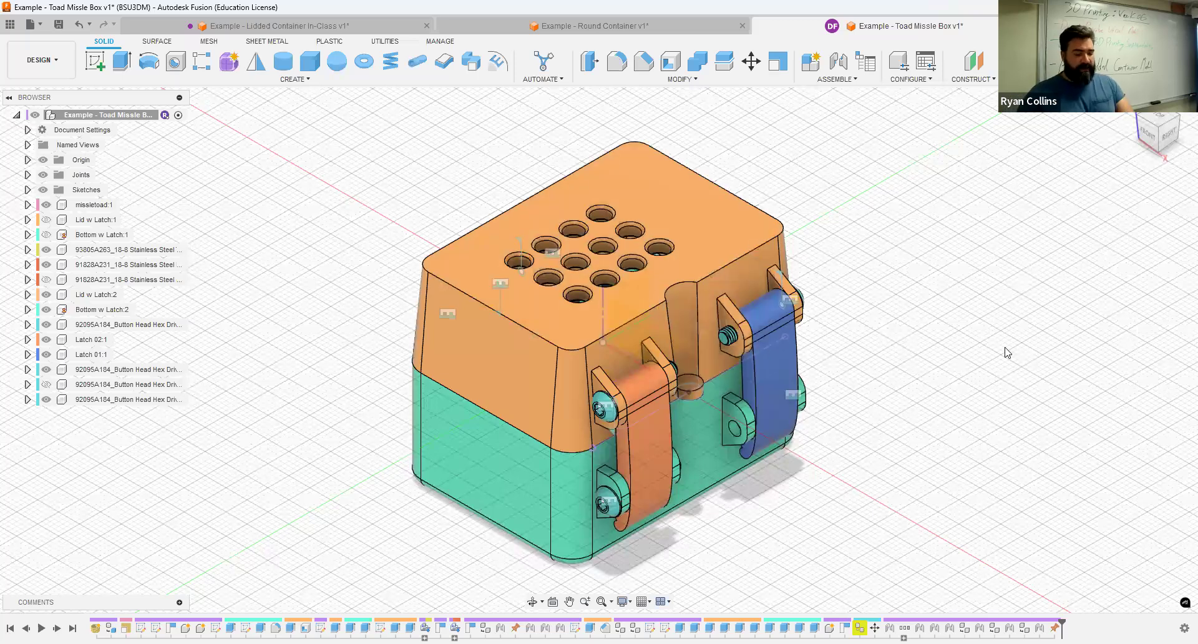
middle_click_drag(864, 356, 650, 260, "shift")
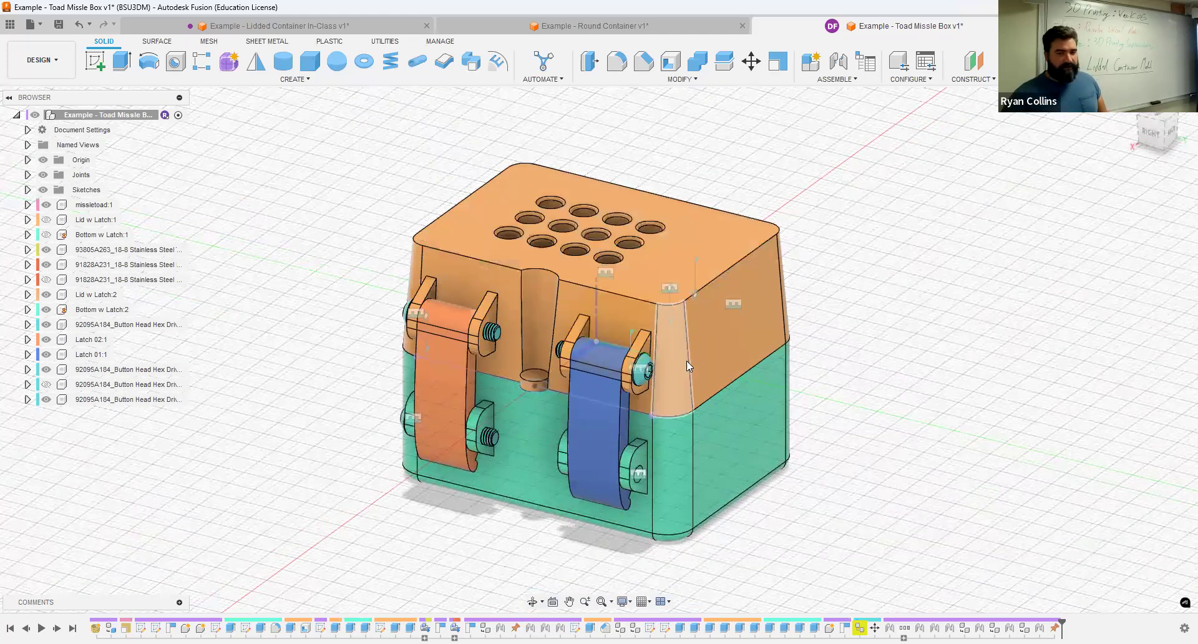
Step: Undo the last lid movement on the Toad Missle Box and examine the toad model inside the base
key("ctrl+z")
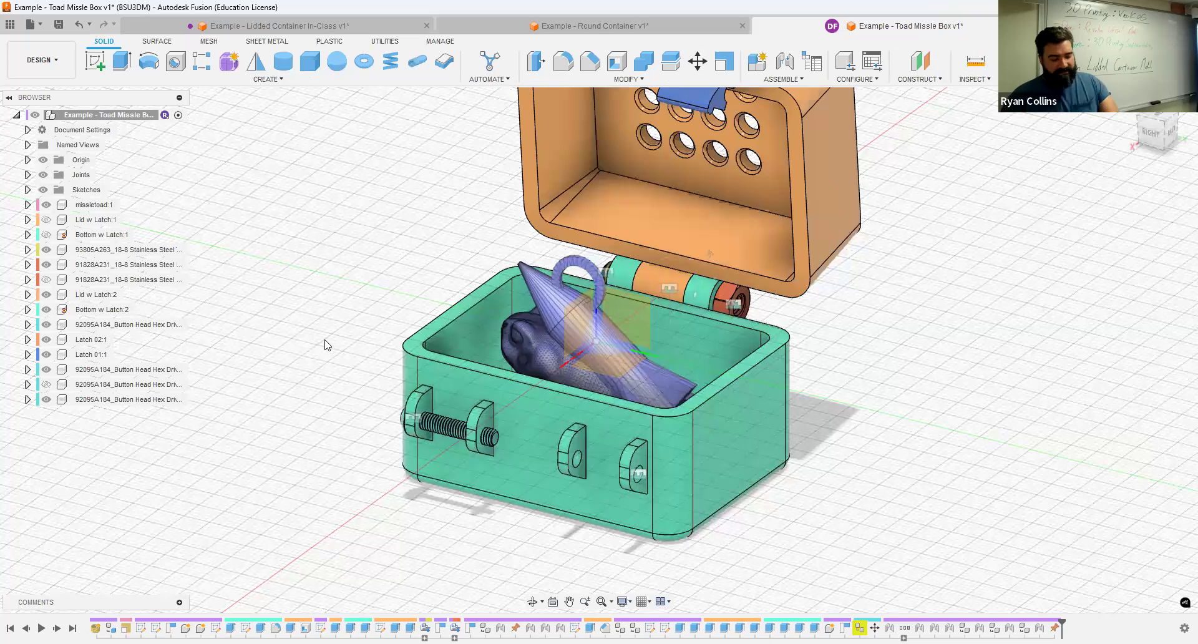
middle_click_drag(325, 305, 411, 340, "shift")
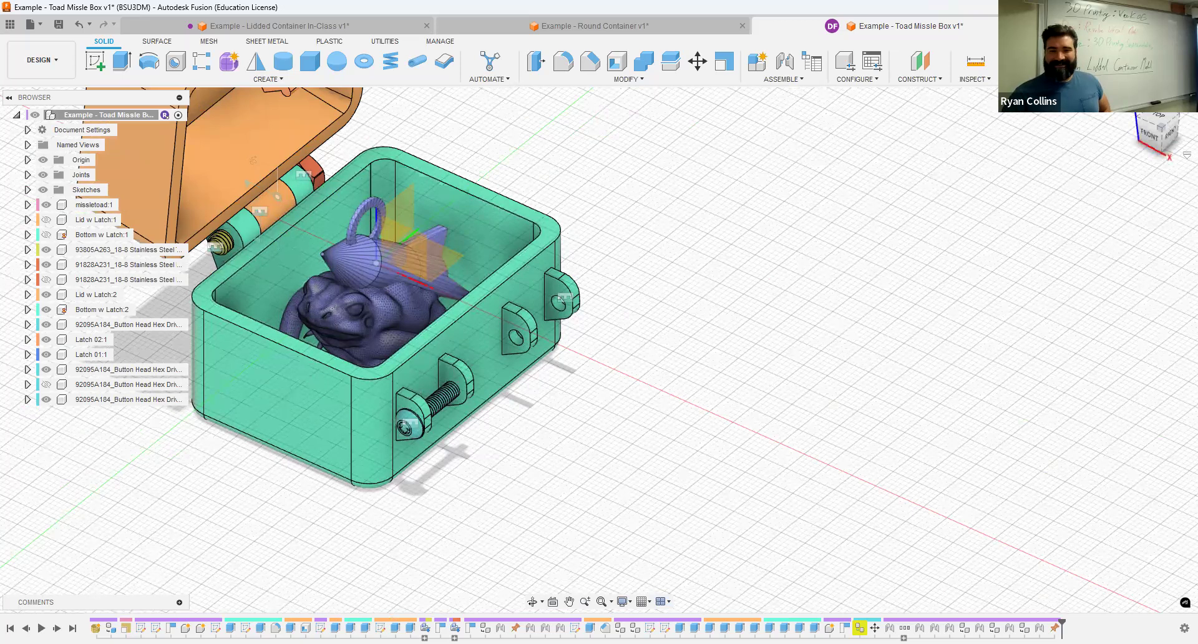
middle_click_drag(915, 256, 593, 311, "shift")
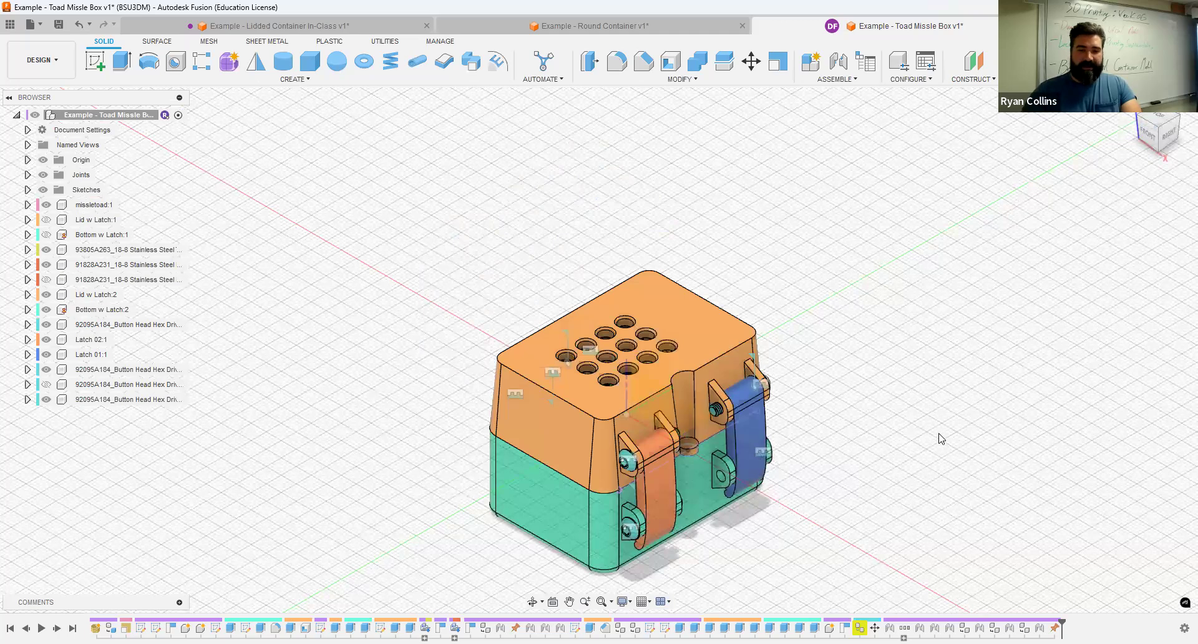
Step: Create a new design and save it as Example - In-Class Froog Box in the 03 - Lidded Container folder
middle_click_drag(837, 444, 549, 481, "shift")
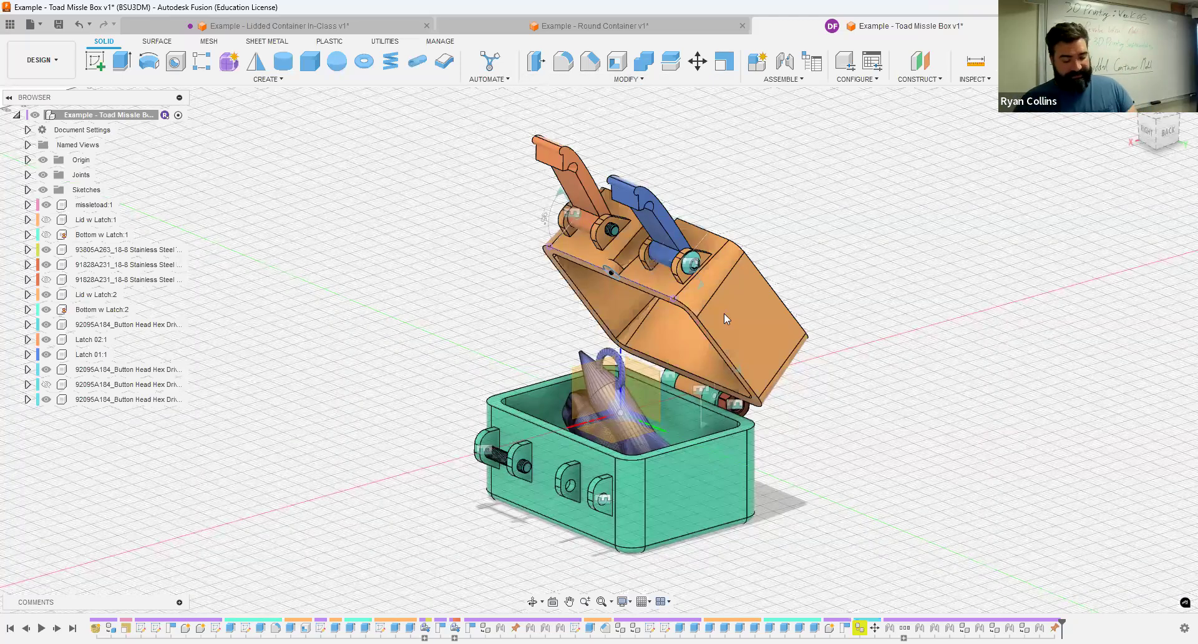
key("ctrl+n")
key("ctrl+s")
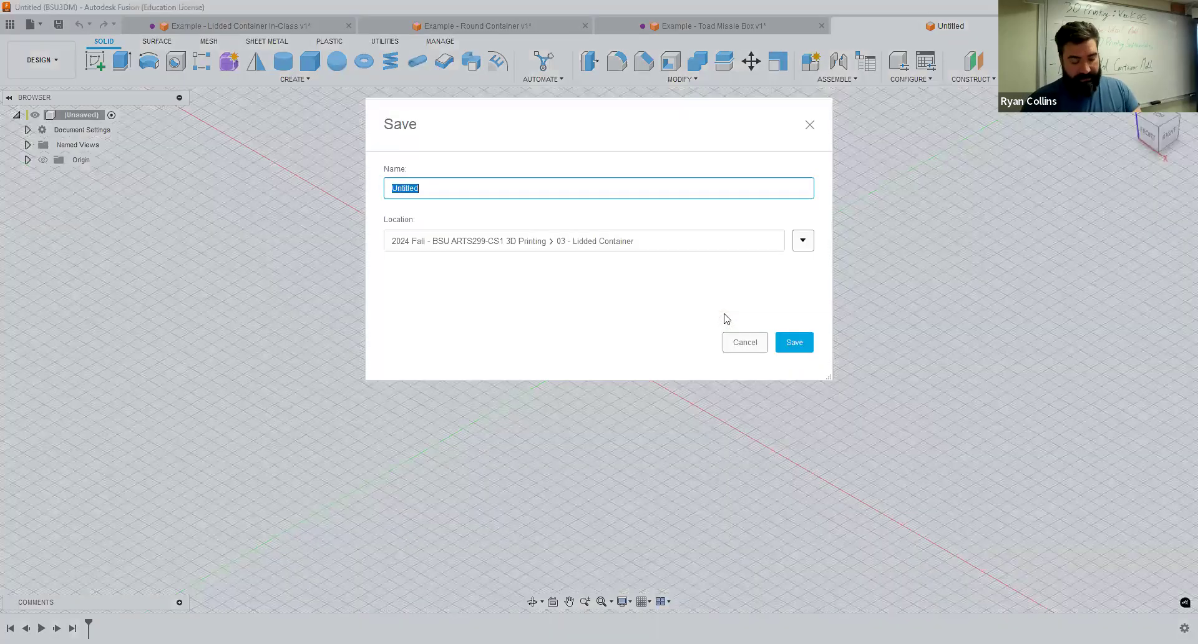
type("Example")
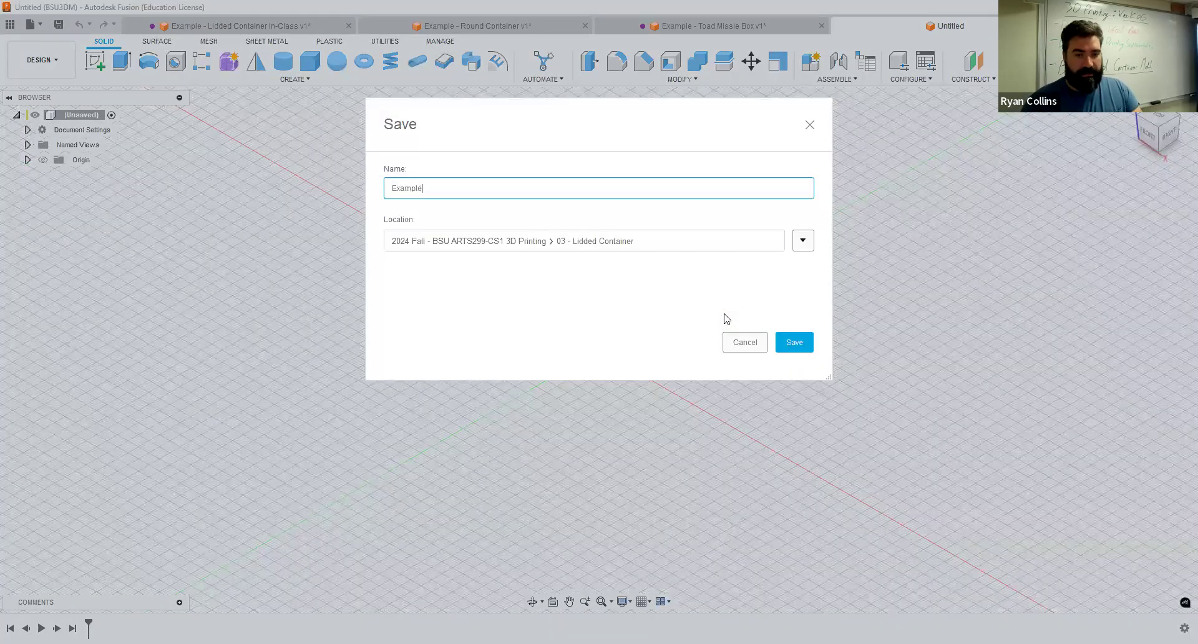
type(" - In-C")
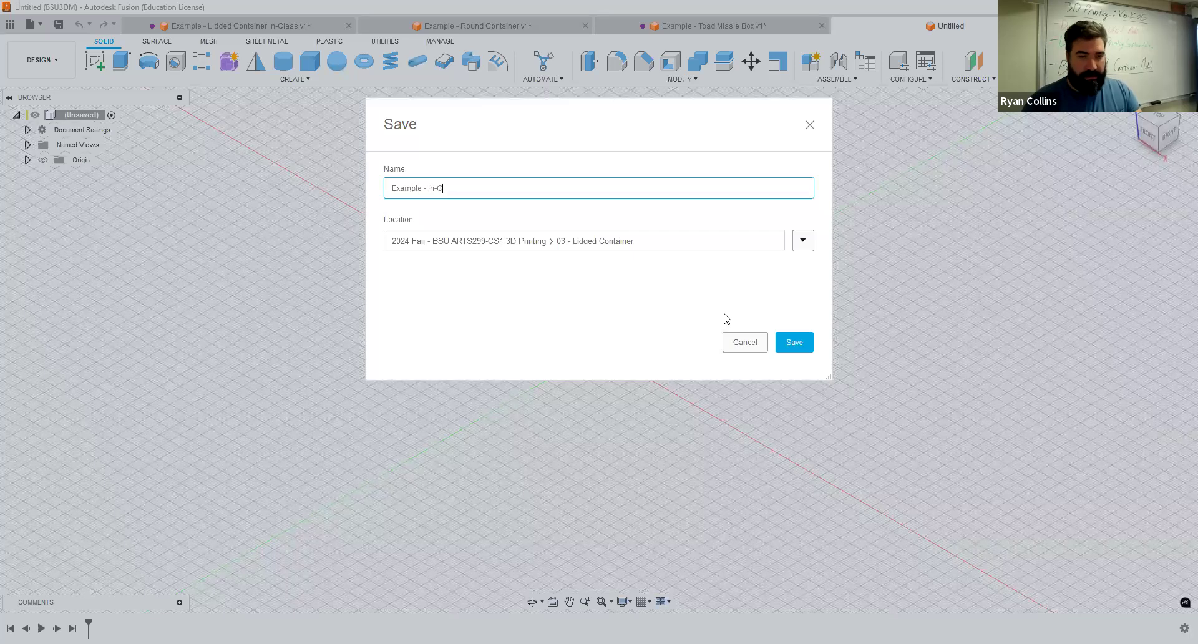
type("lass F")
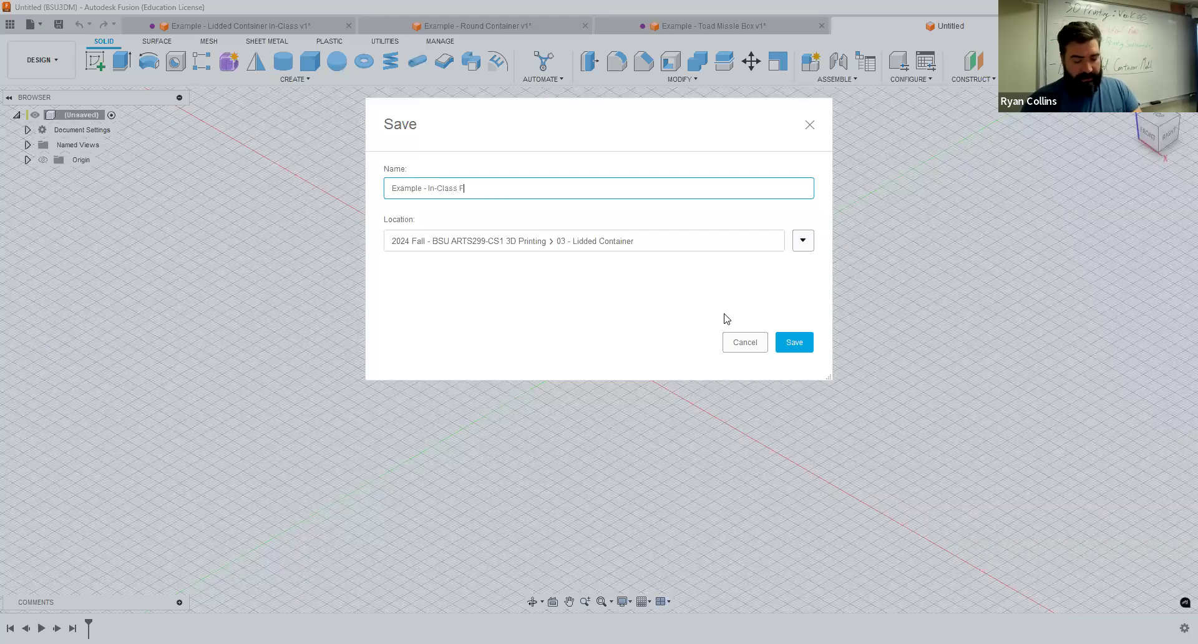
type("rroo")
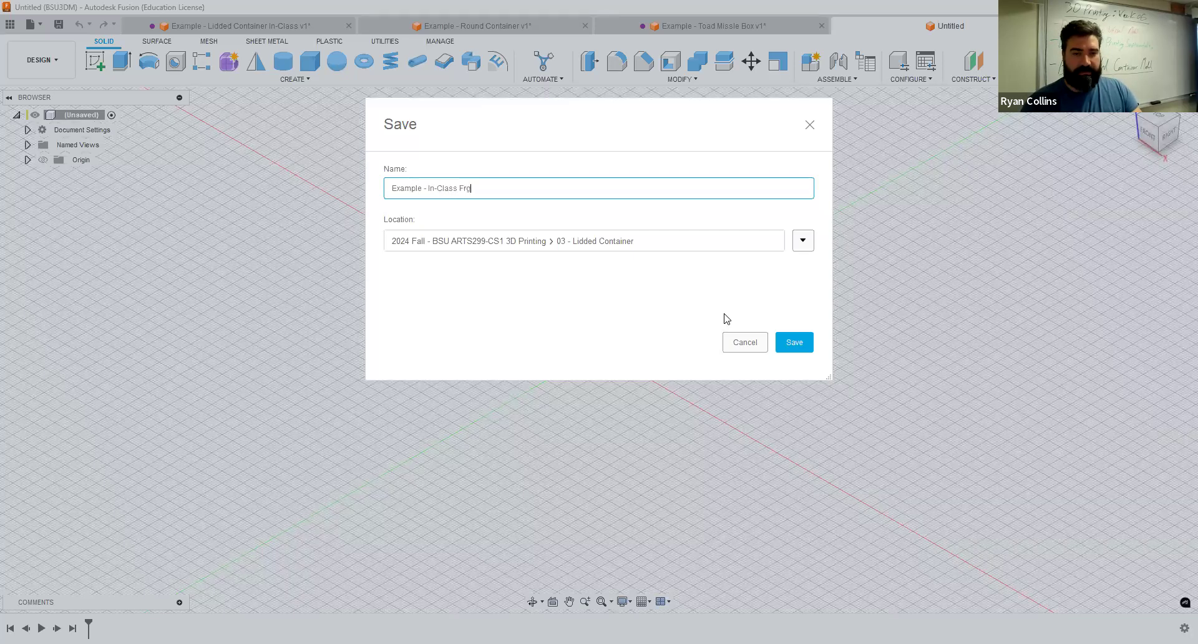
type("og Box")
key("Return")
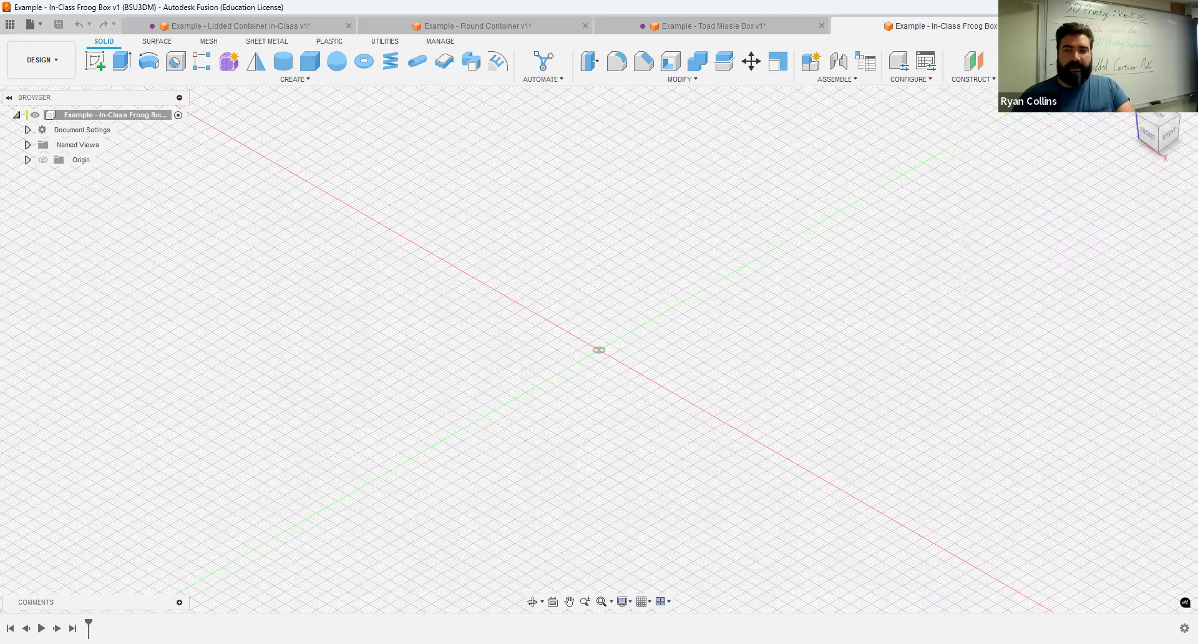
Step: Insert the Froog mesh file from the Downloads folder, using millimeters as the unit type
left_click(1055, 79)
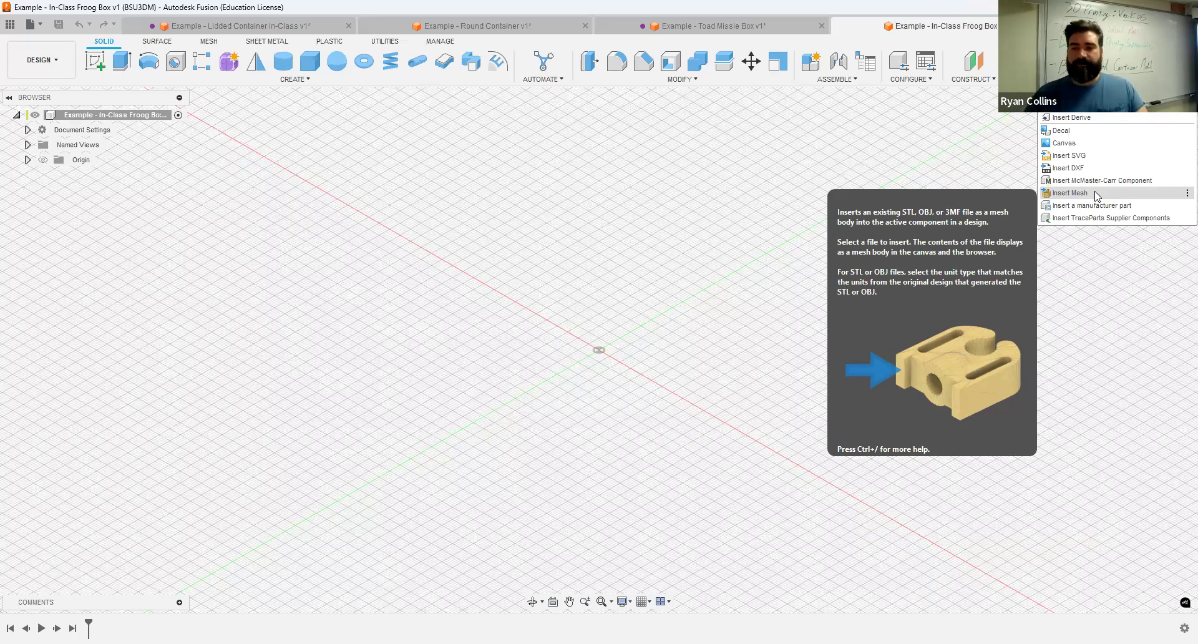
left_click(1070, 193)
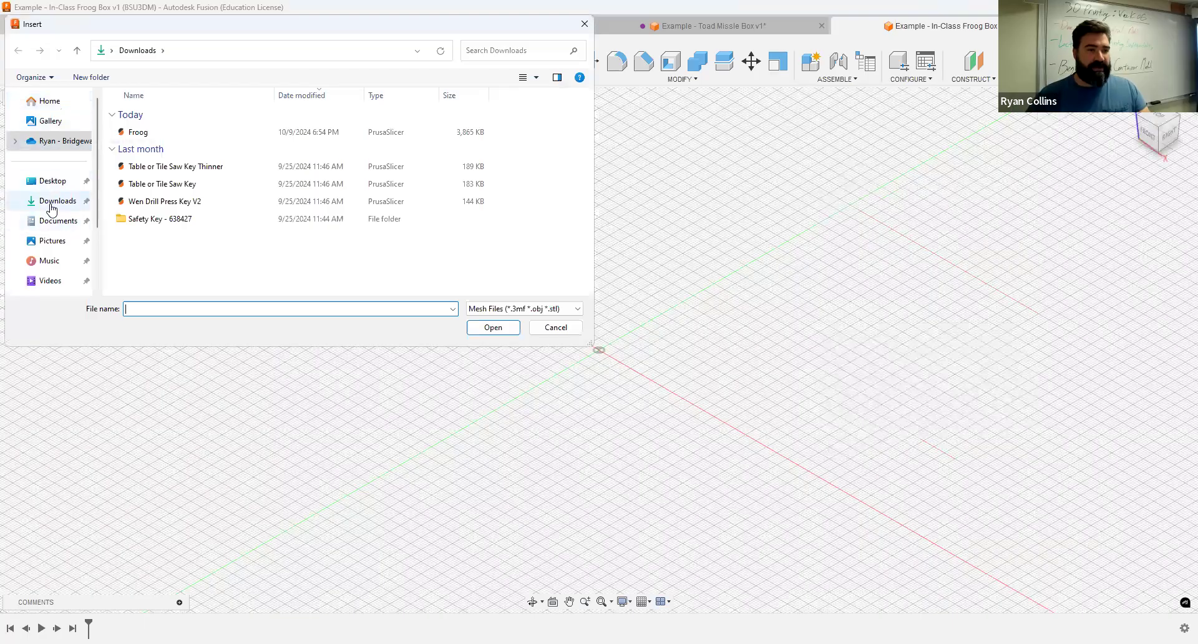
left_click(138, 132)
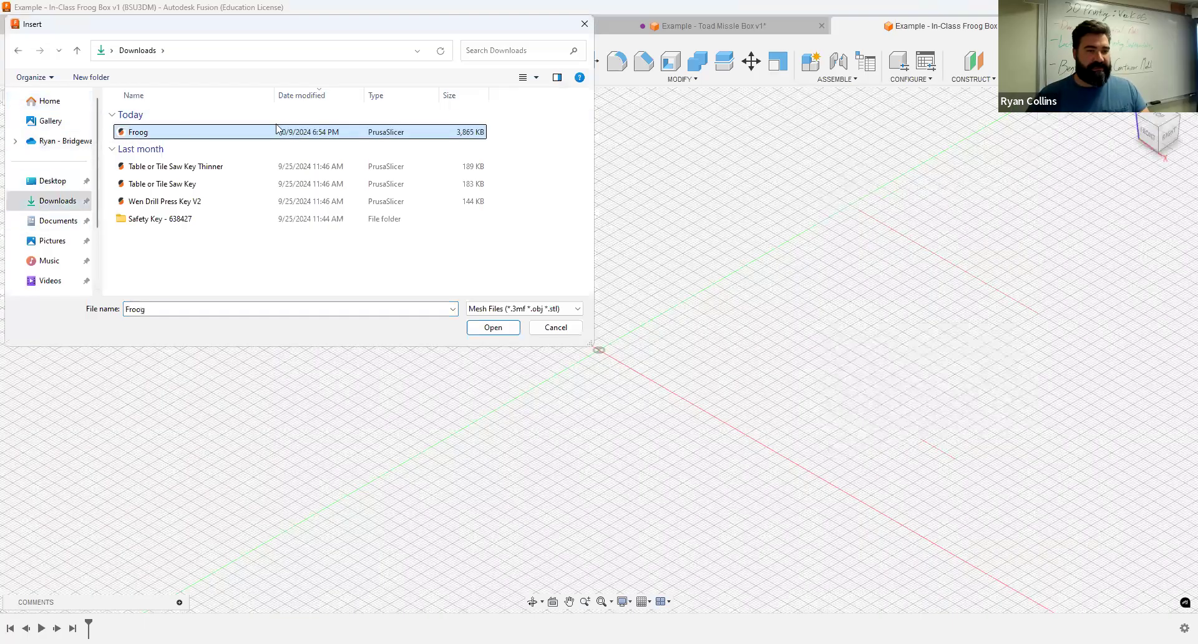
left_click(490, 332)
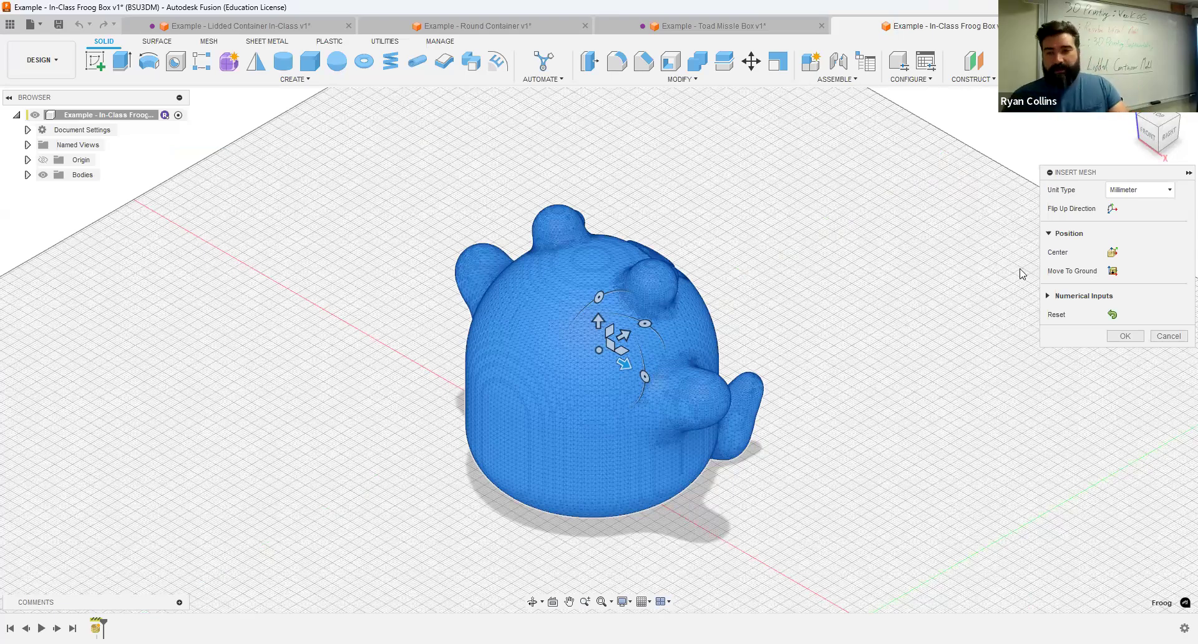
middle_click_drag(936, 306, 774, 306, "shift")
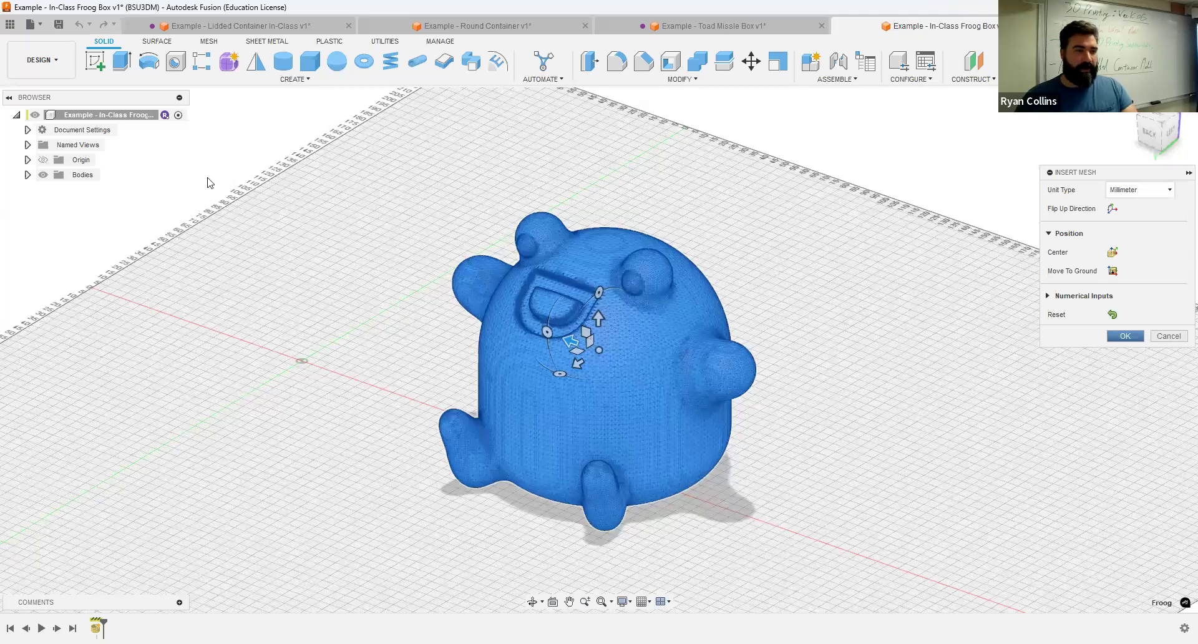
key("Return")
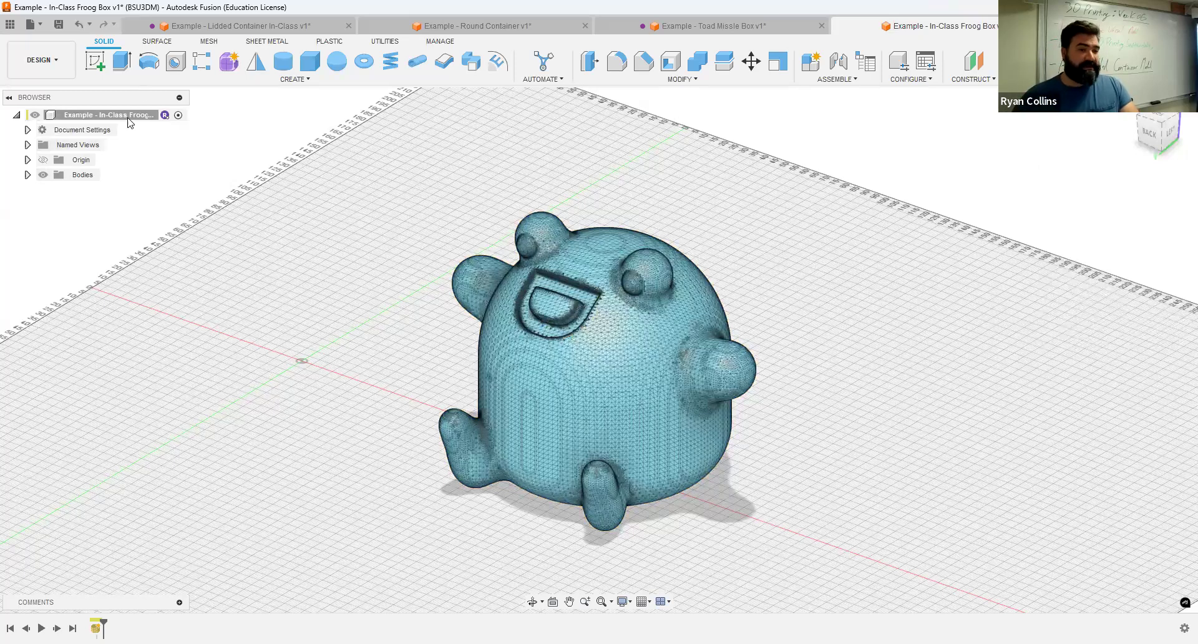
Step: Create an internal standard component named Froog from the inserted frog mesh body
left_click(27, 174)
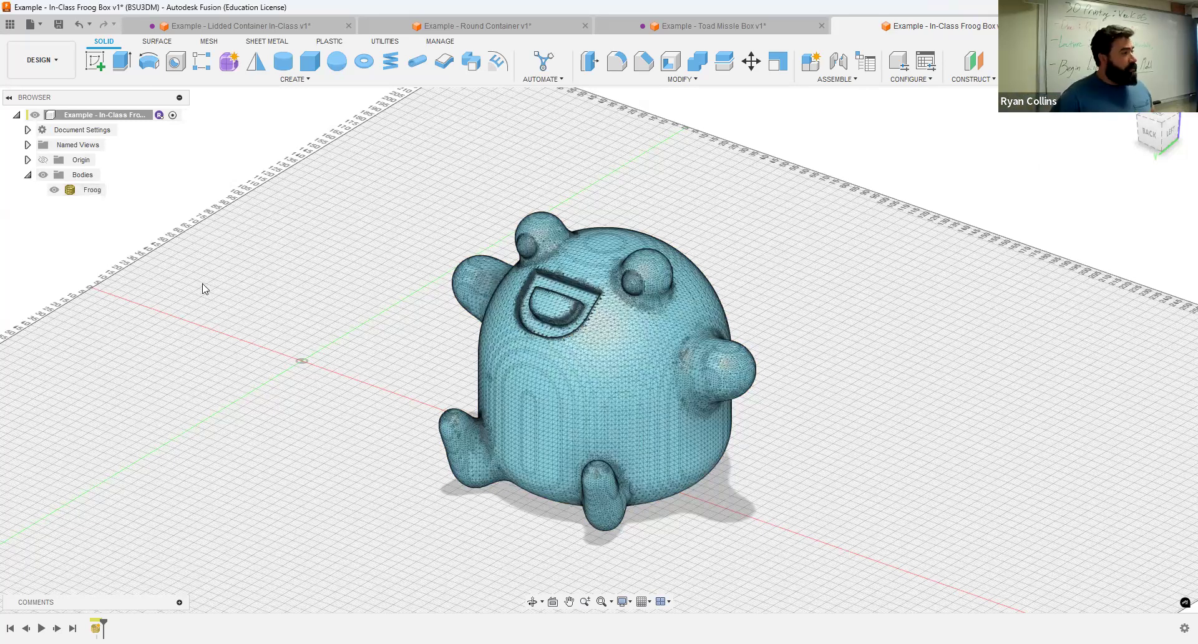
left_click(809, 62)
type("fRV")
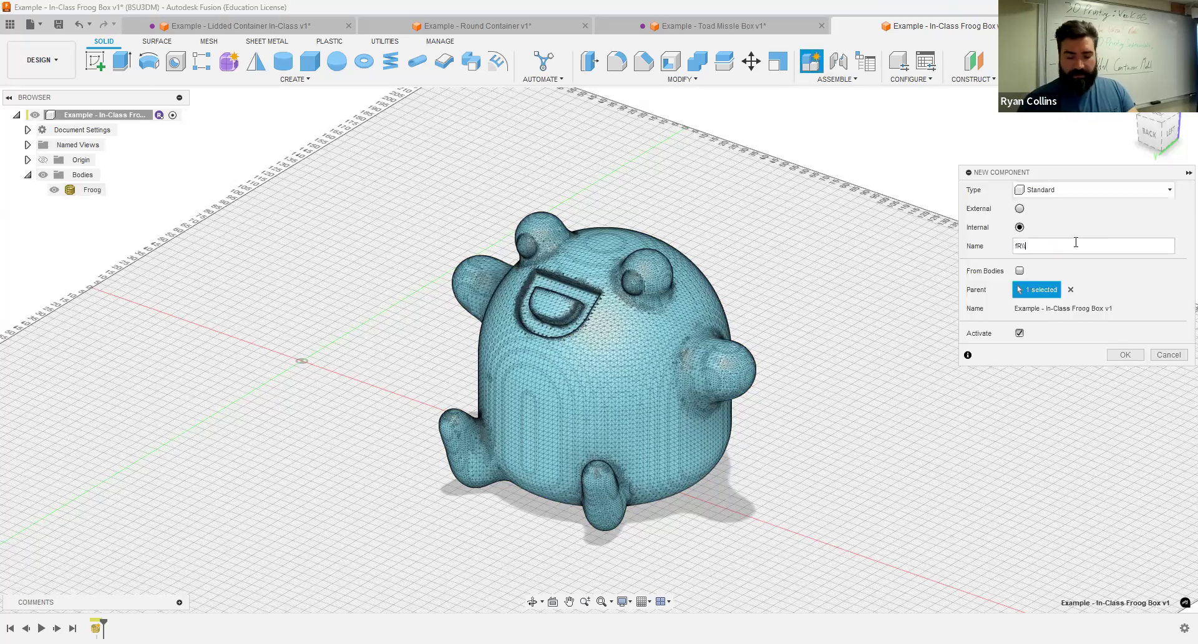
key("BackSpace")
key("BackSpace")
type("Froog")
key("Return")
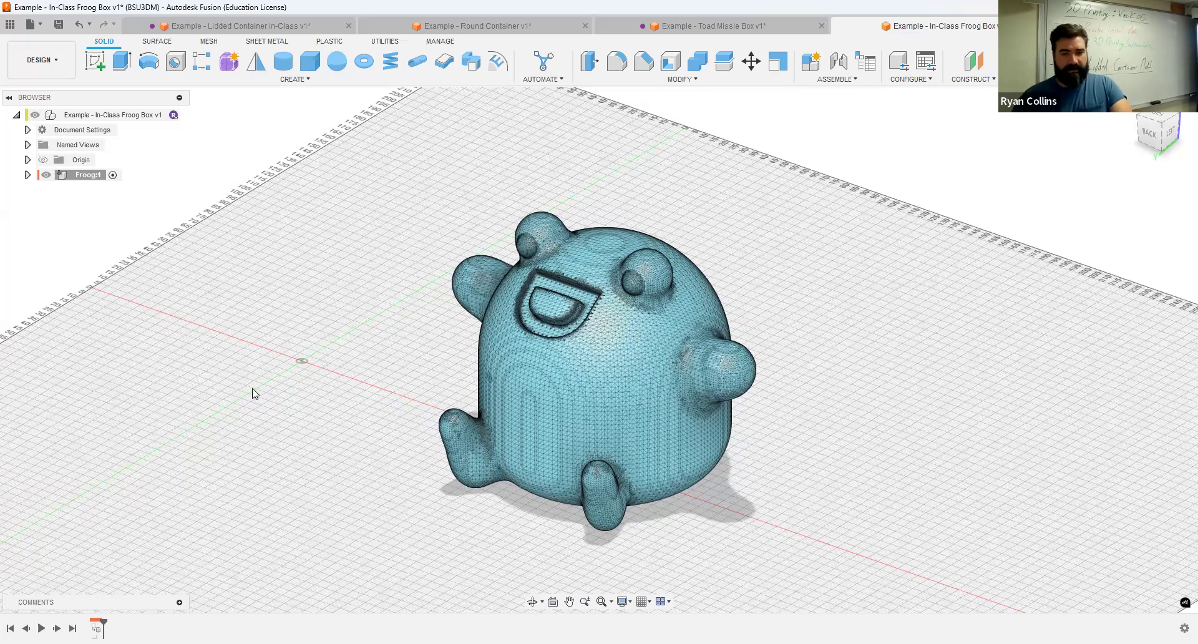
Step: Save a new version of the design with the description "imported model"
key("ctrl+s")
type("imp")
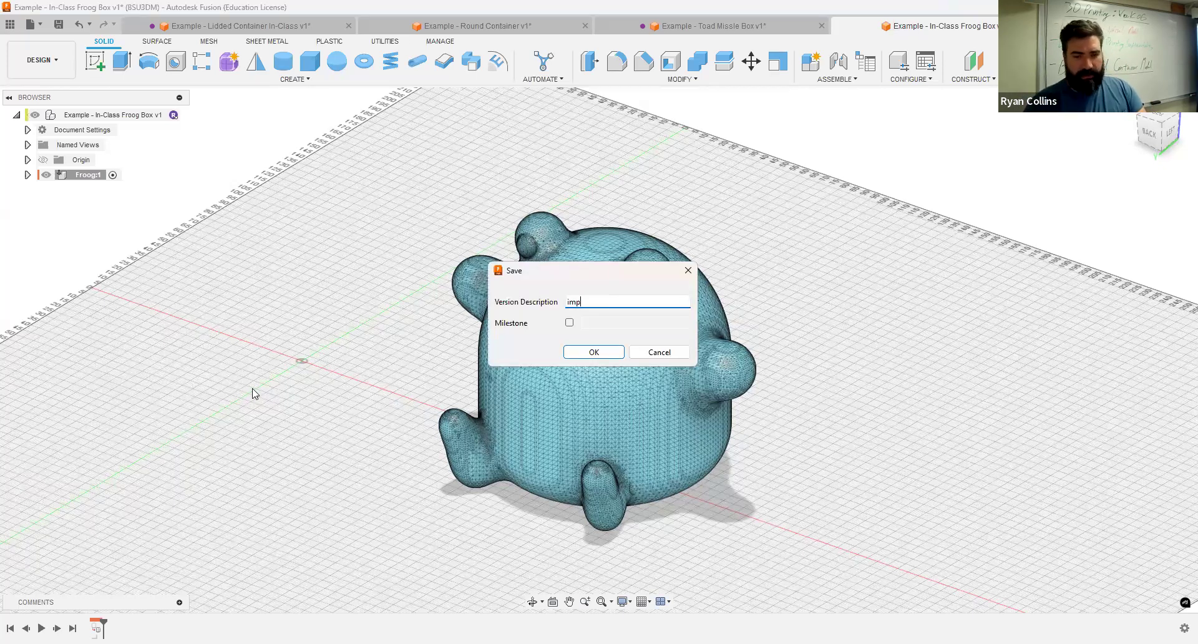
type("orted model")
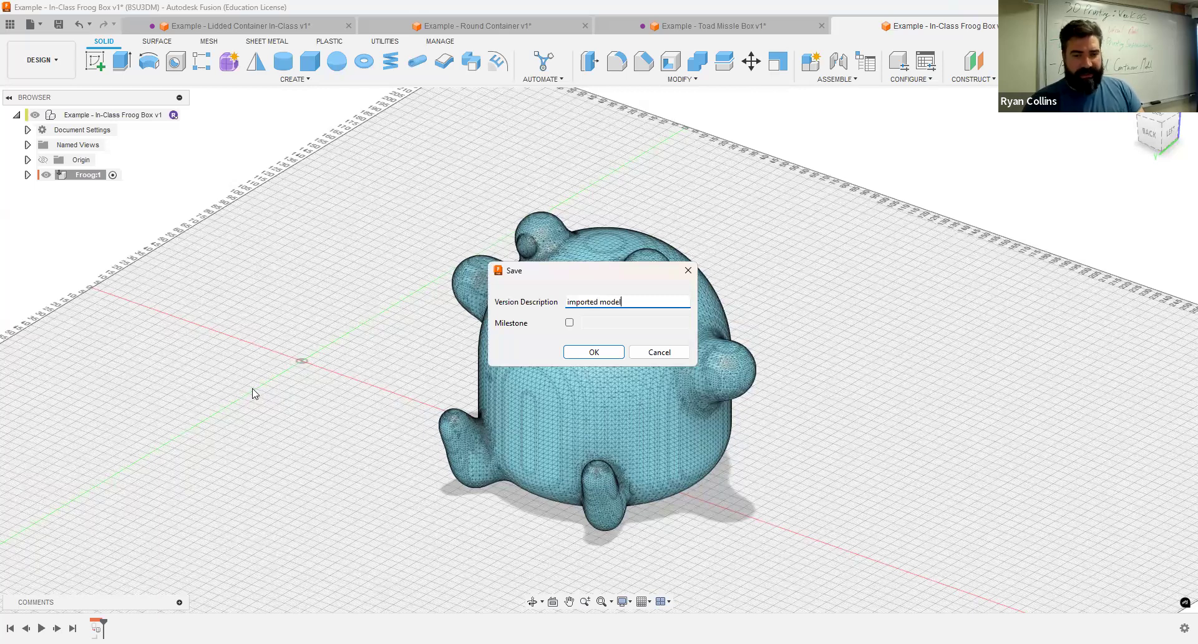
key("Return")
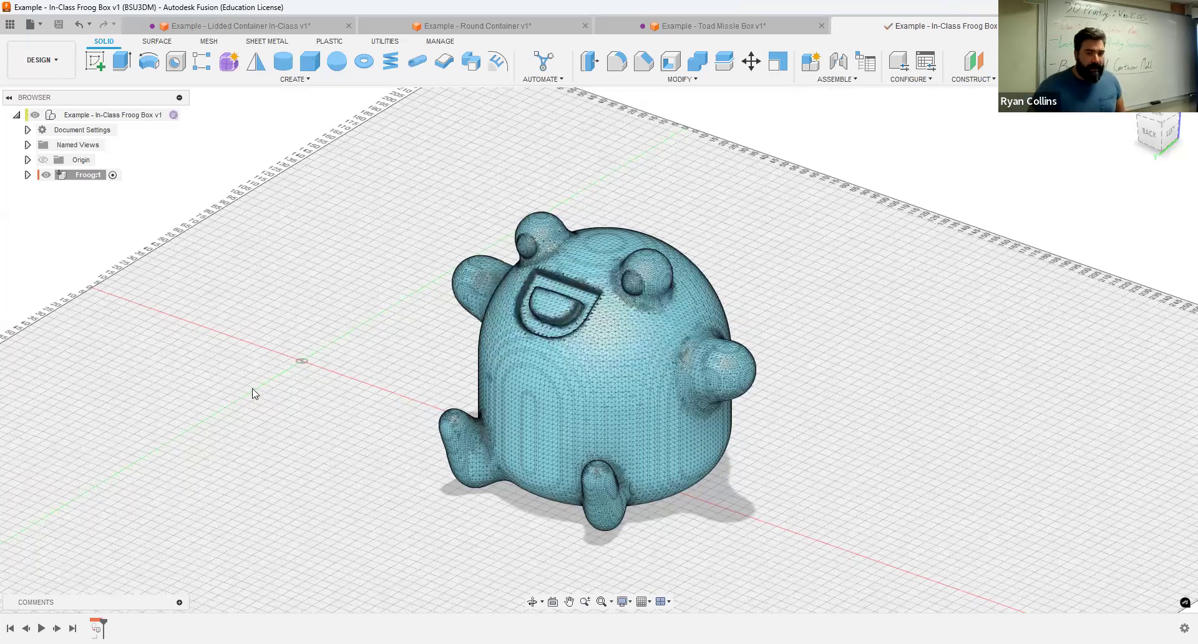
Step: Measure the frog's overall width between its outstretched hands in the straight-on view, and locate its mesh body inside the Froog component
left_click(1156, 133)
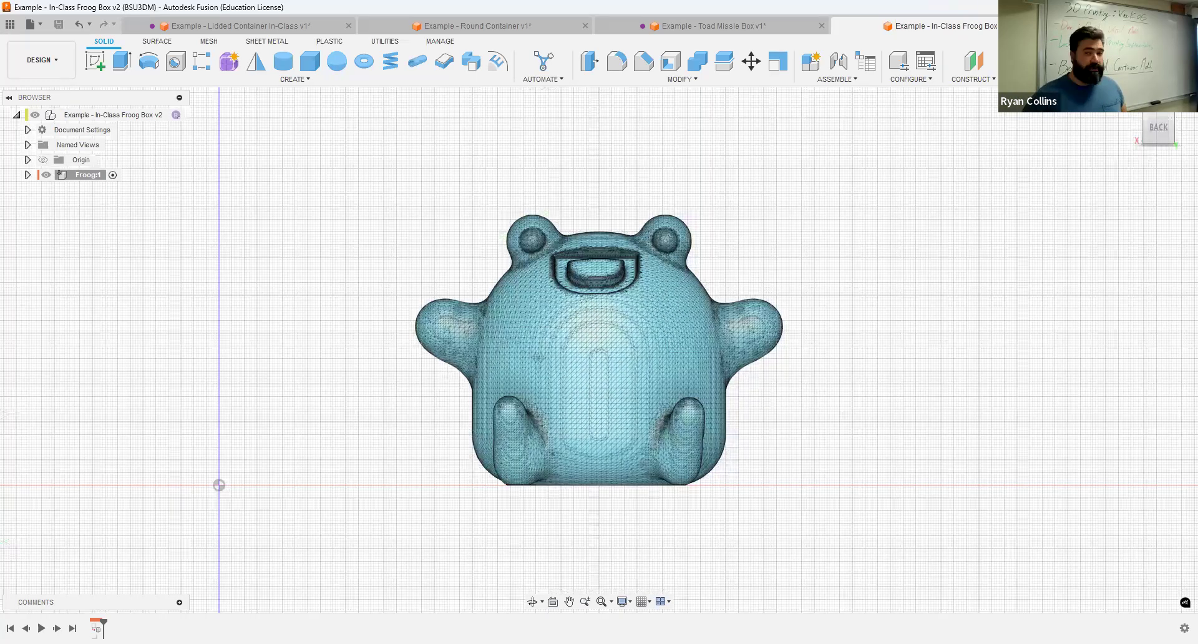
key("i")
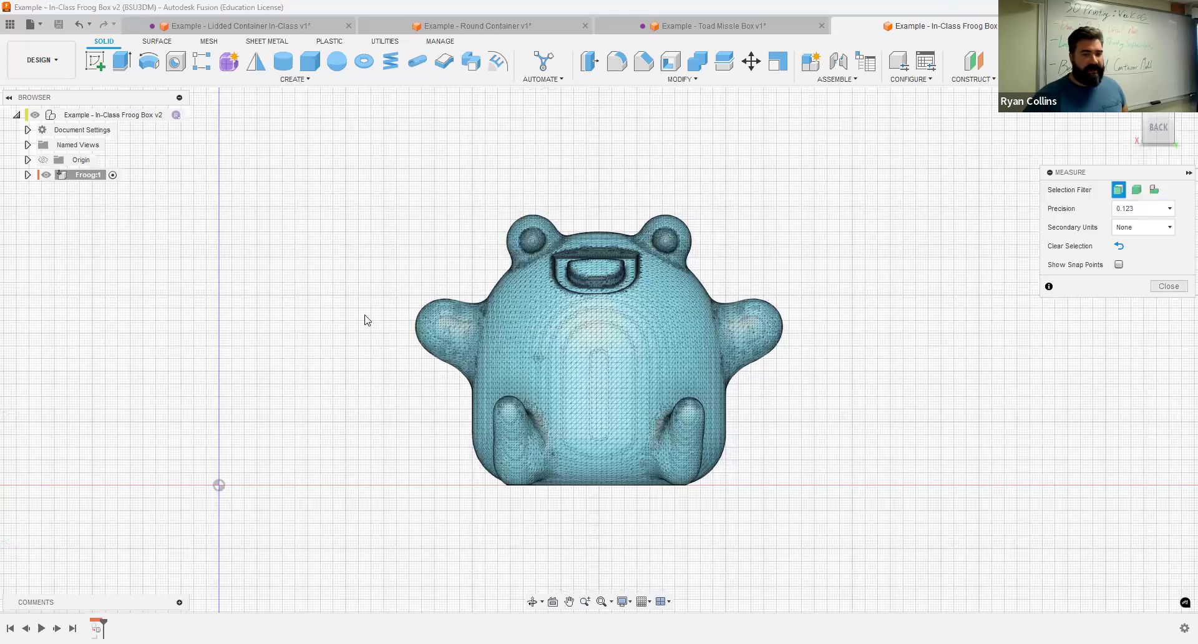
left_click(415, 324)
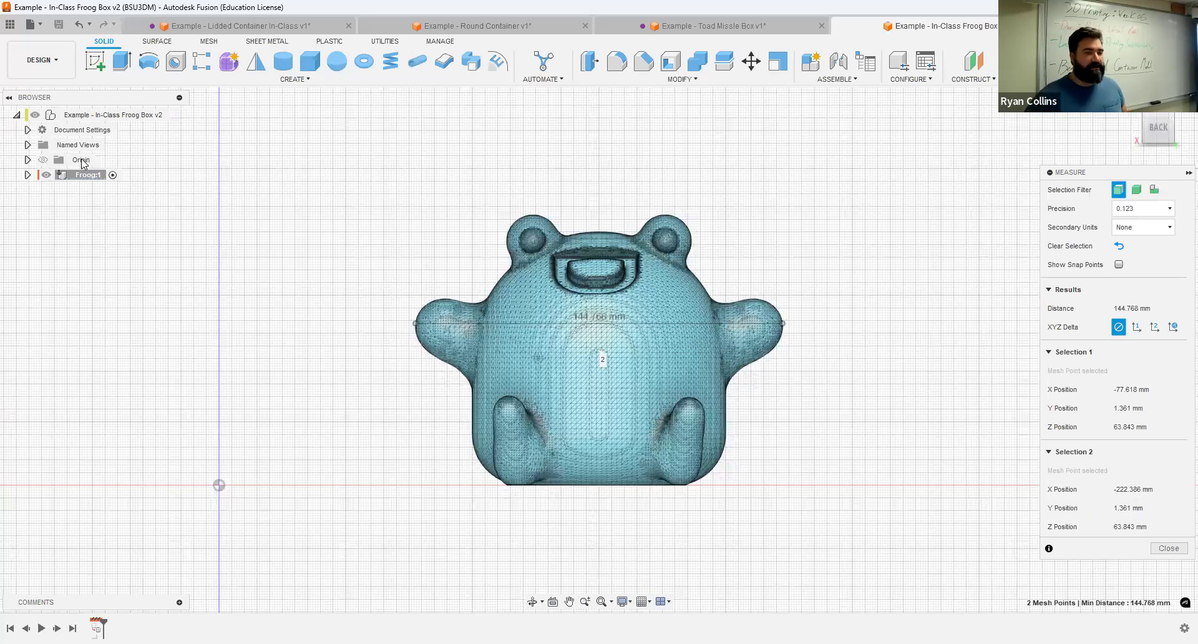
left_click(28, 175)
left_click(39, 205)
left_click(99, 221)
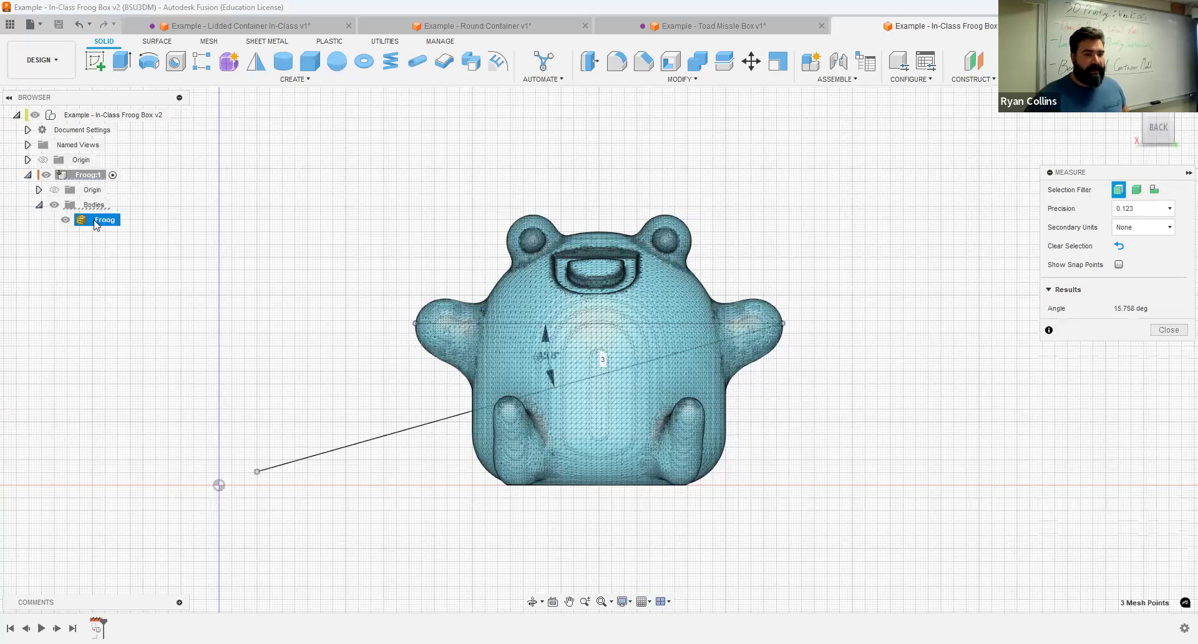
key("Escape")
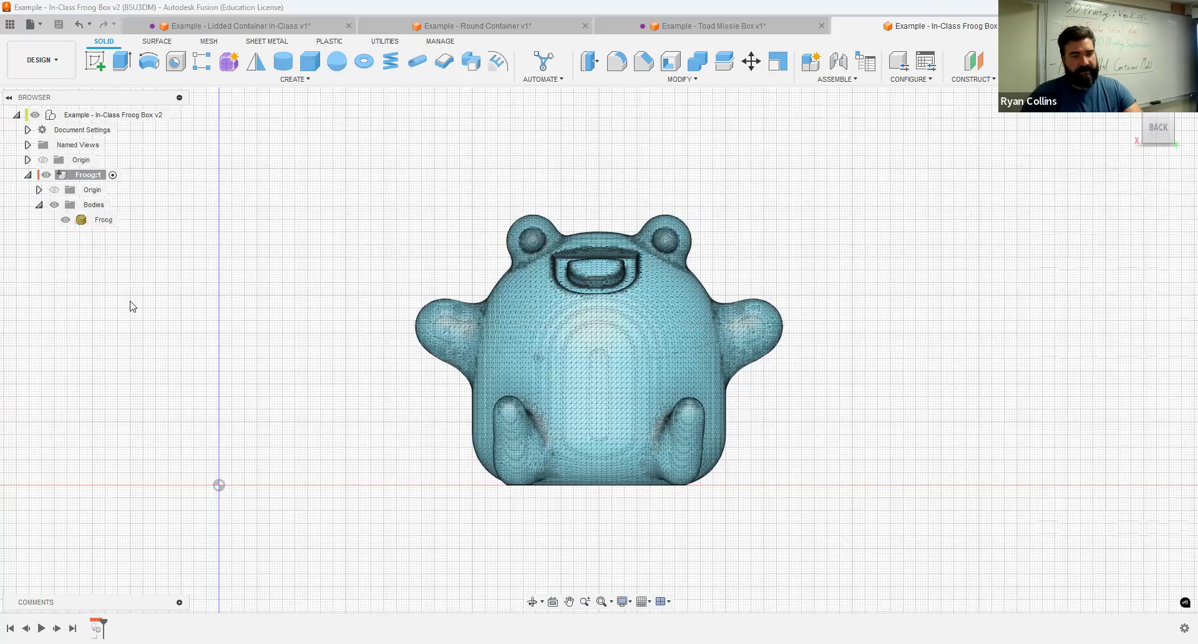
Step: Scale the Froog mesh body uniformly by a factor of 0.25
right_click(84, 223)
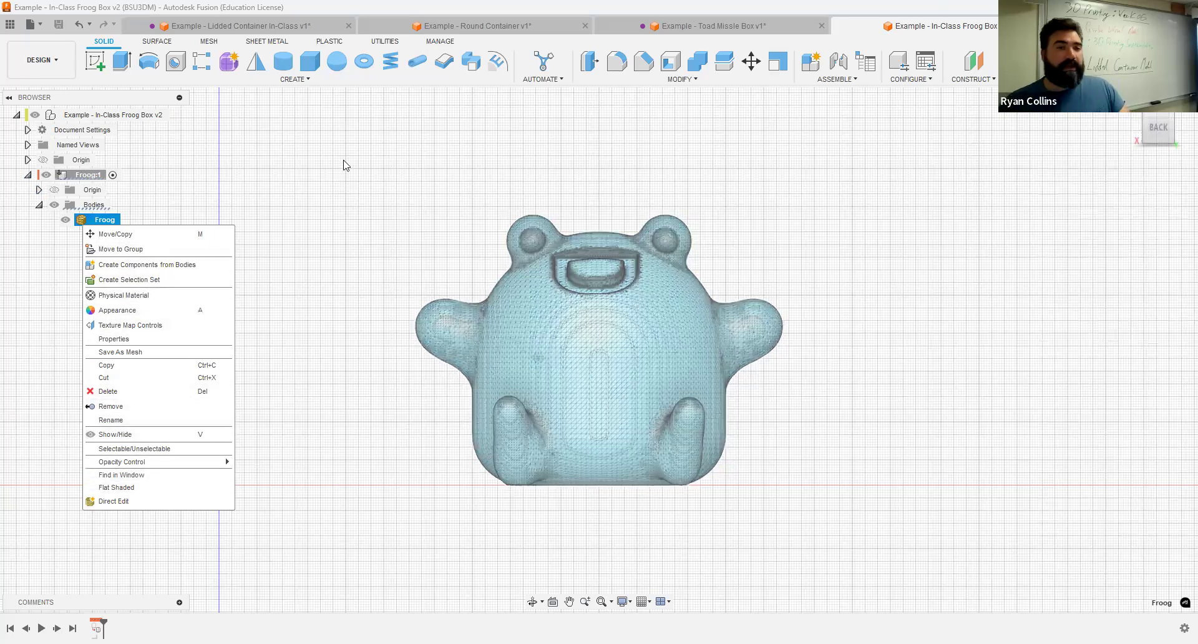
left_click(448, 97)
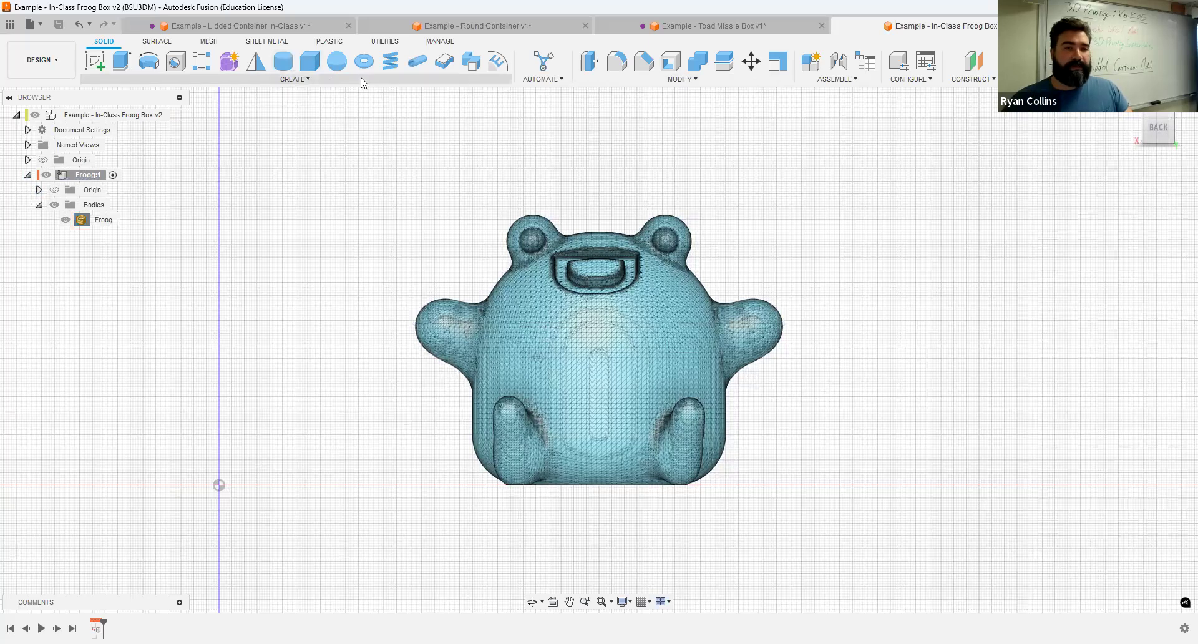
key("s")
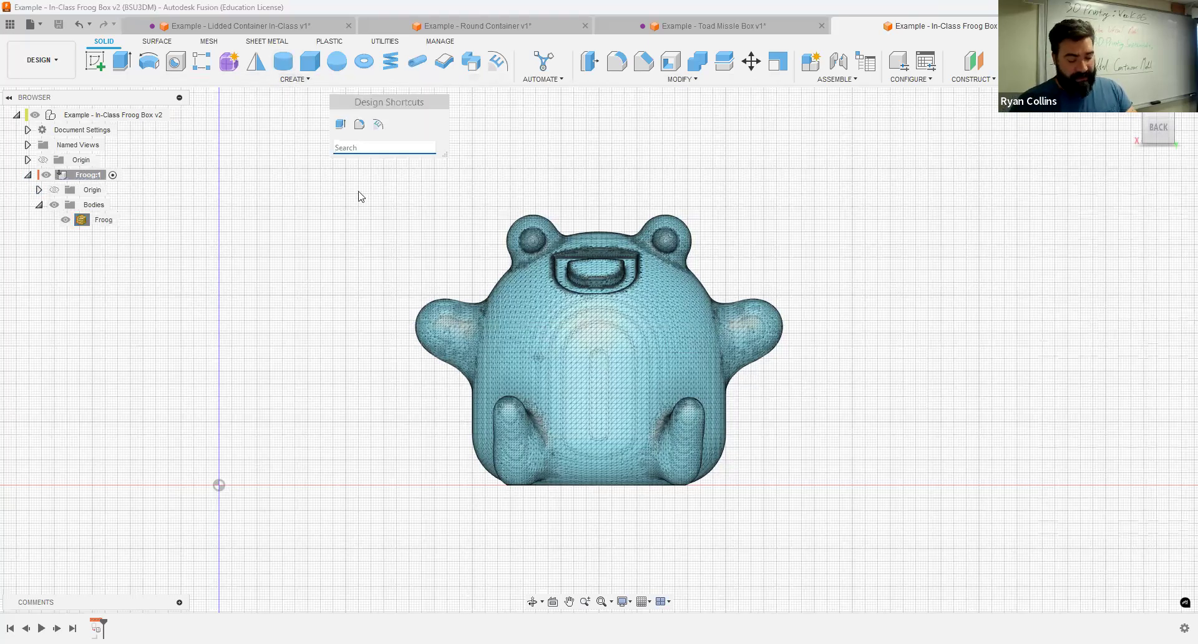
type("scale")
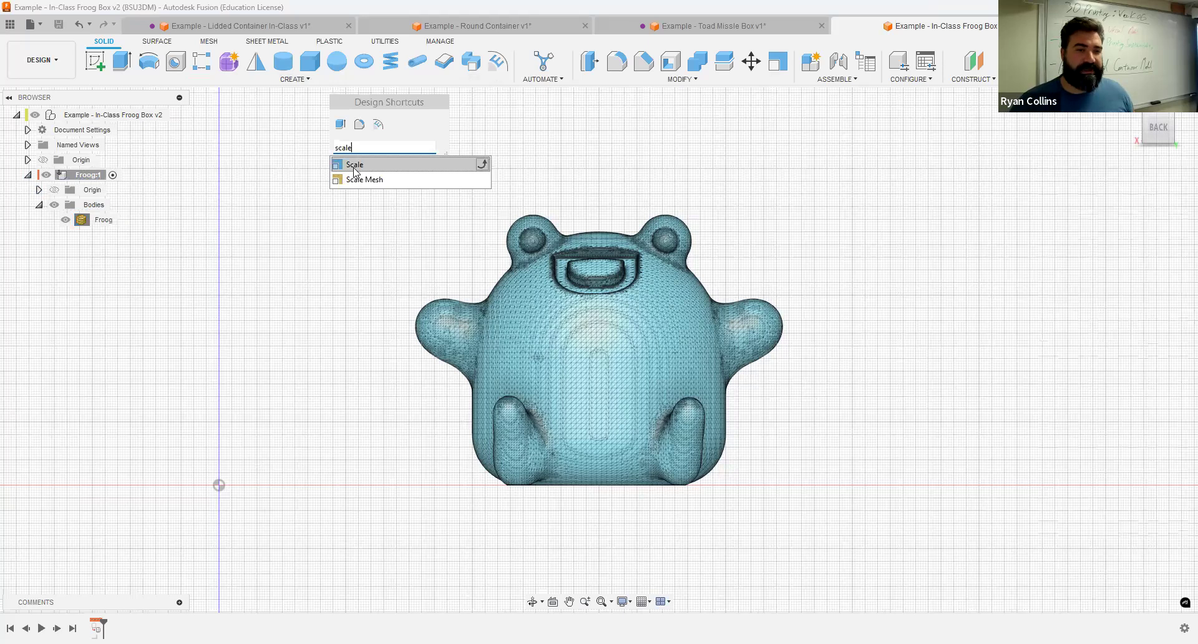
left_click(355, 164)
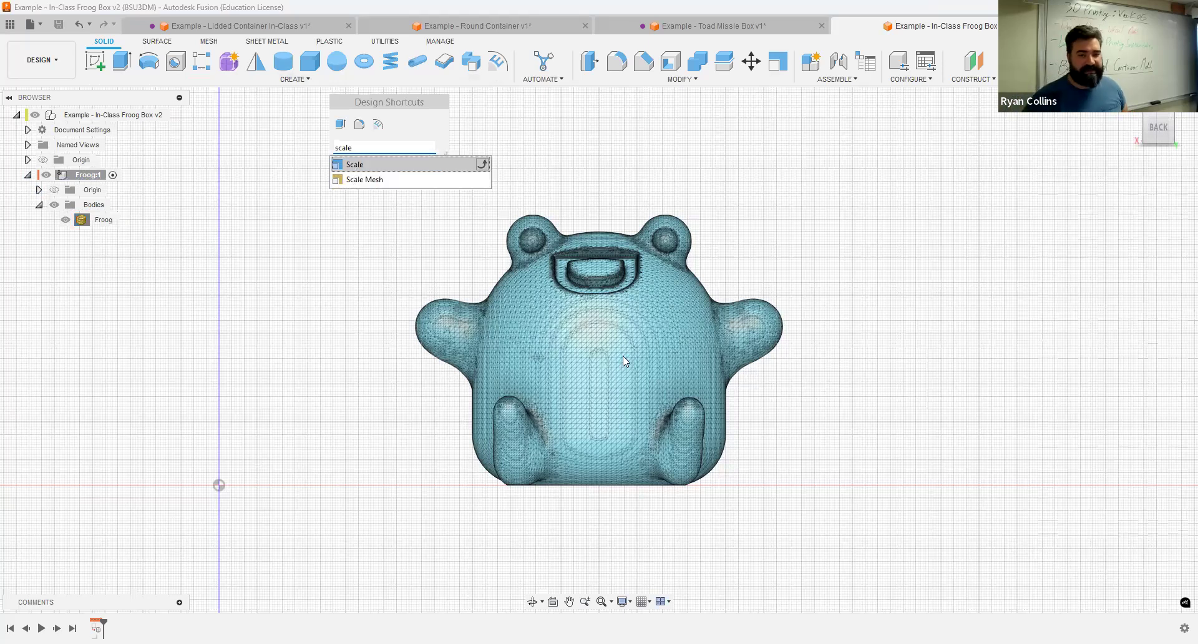
left_click(698, 334)
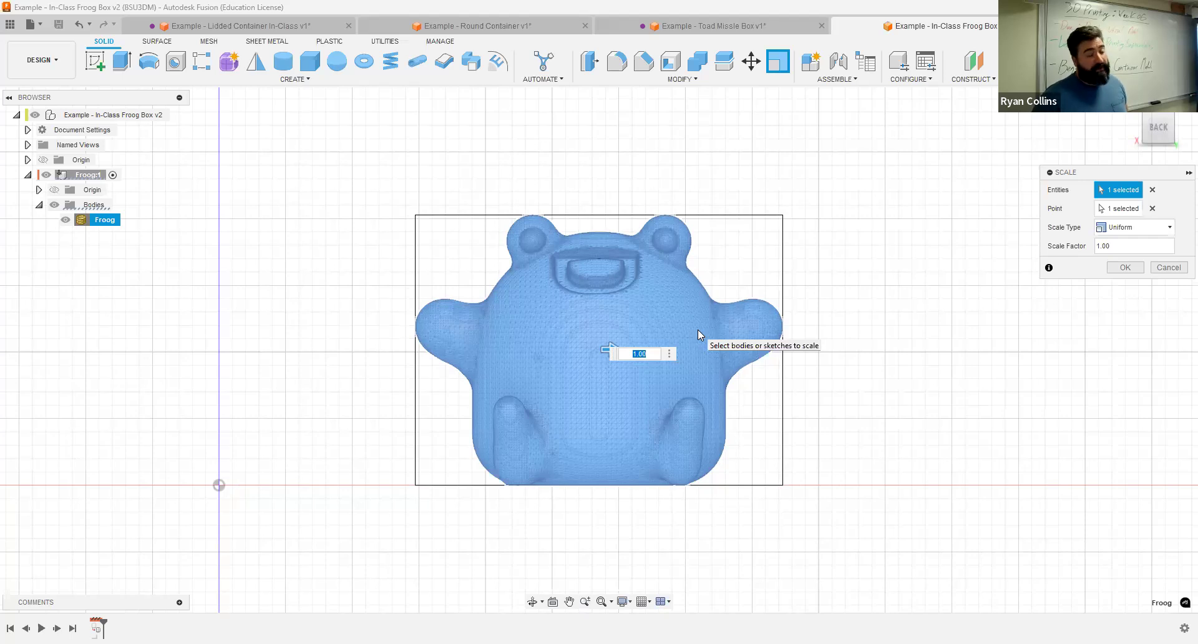
type(".25")
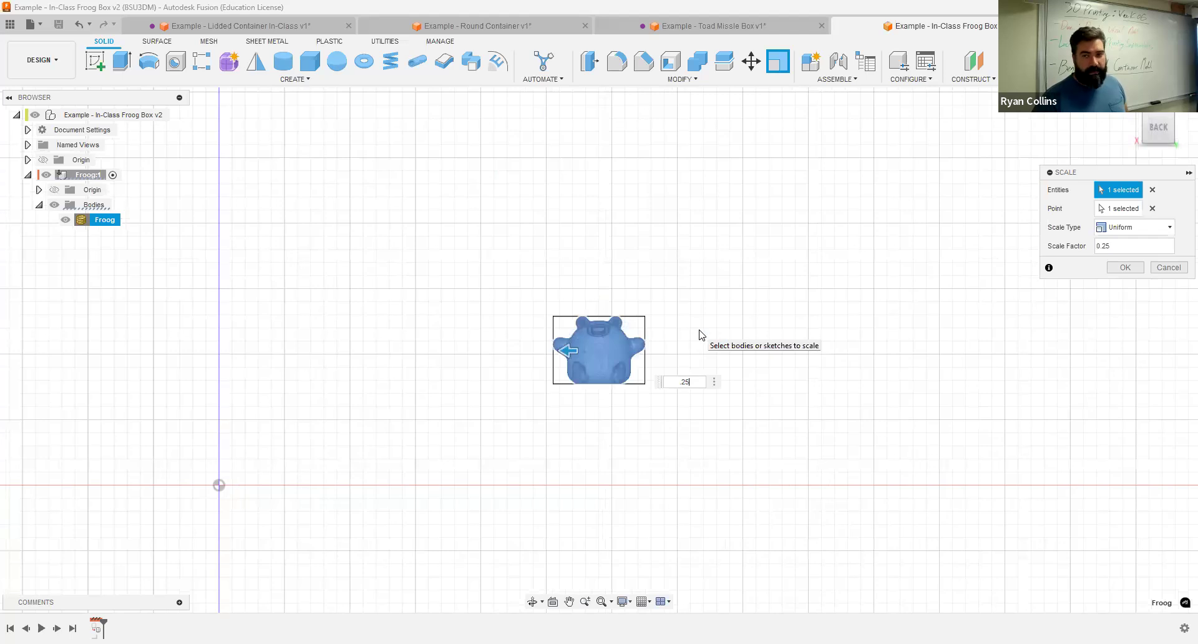
key("Return")
Step: Measure the scaled frog's width between its hands and view it from the side and above
scroll(481, 437, "up", 2)
key("i")
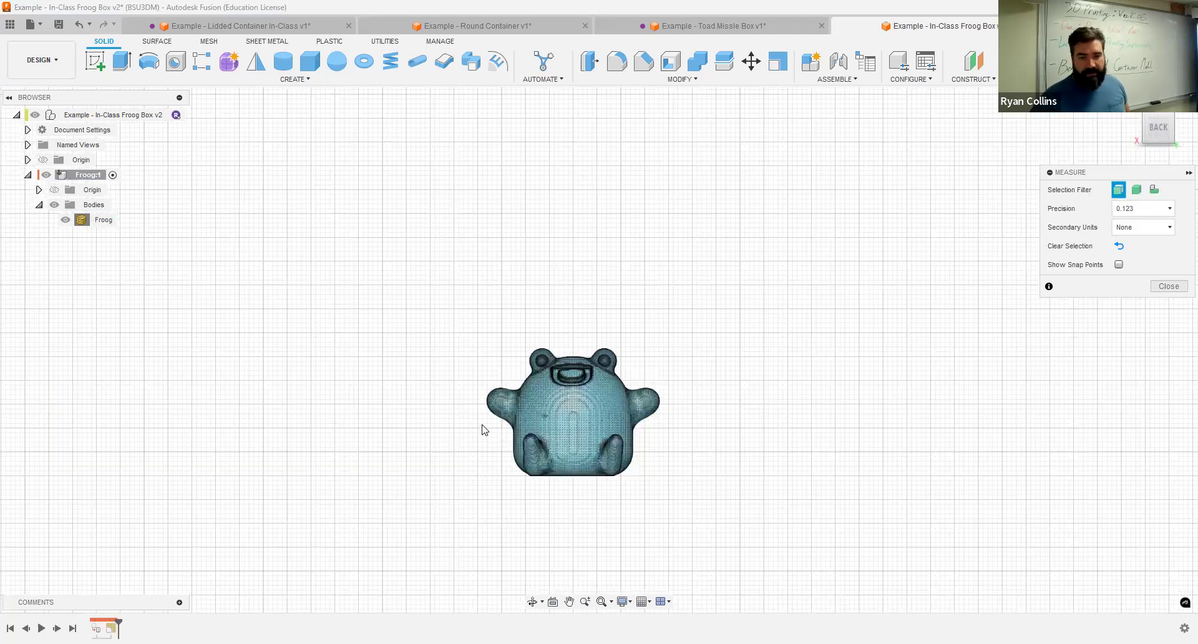
left_click(602, 409)
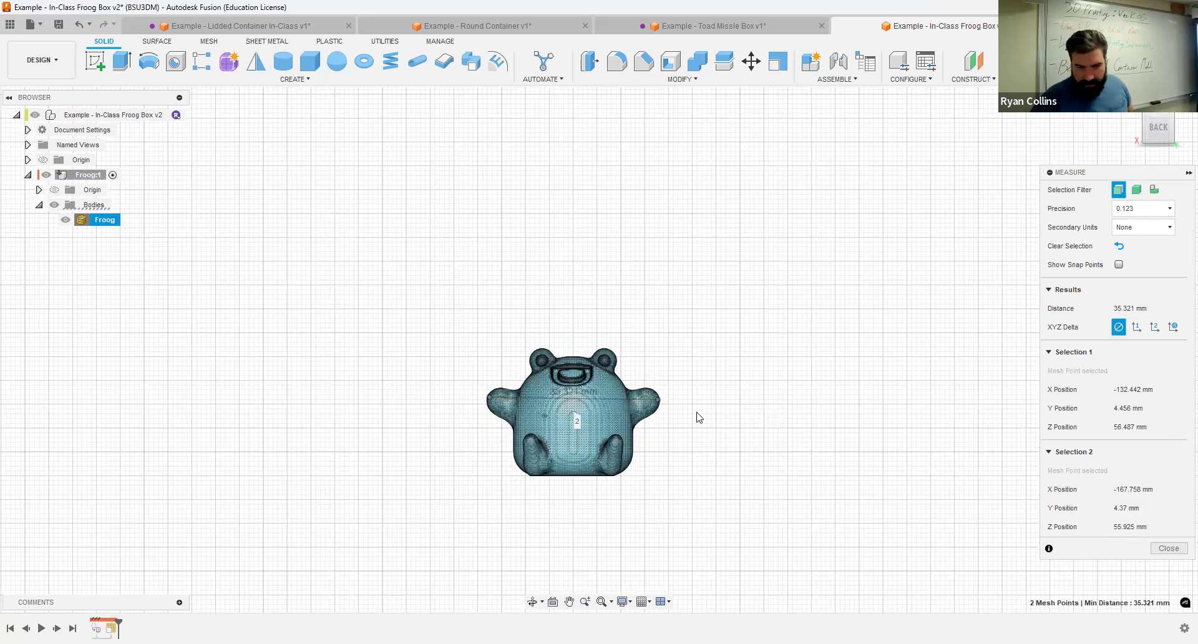
middle_click_drag(696, 415, 745, 425, "shift")
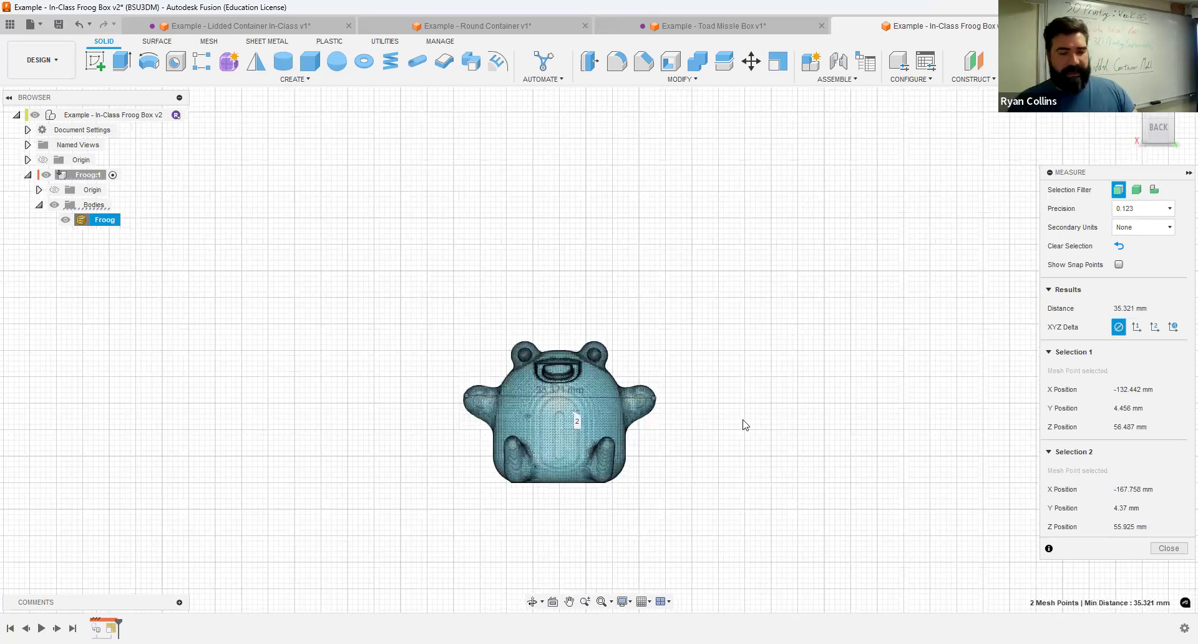
key("Escape")
middle_click_drag(834, 377, 739, 425, "shift")
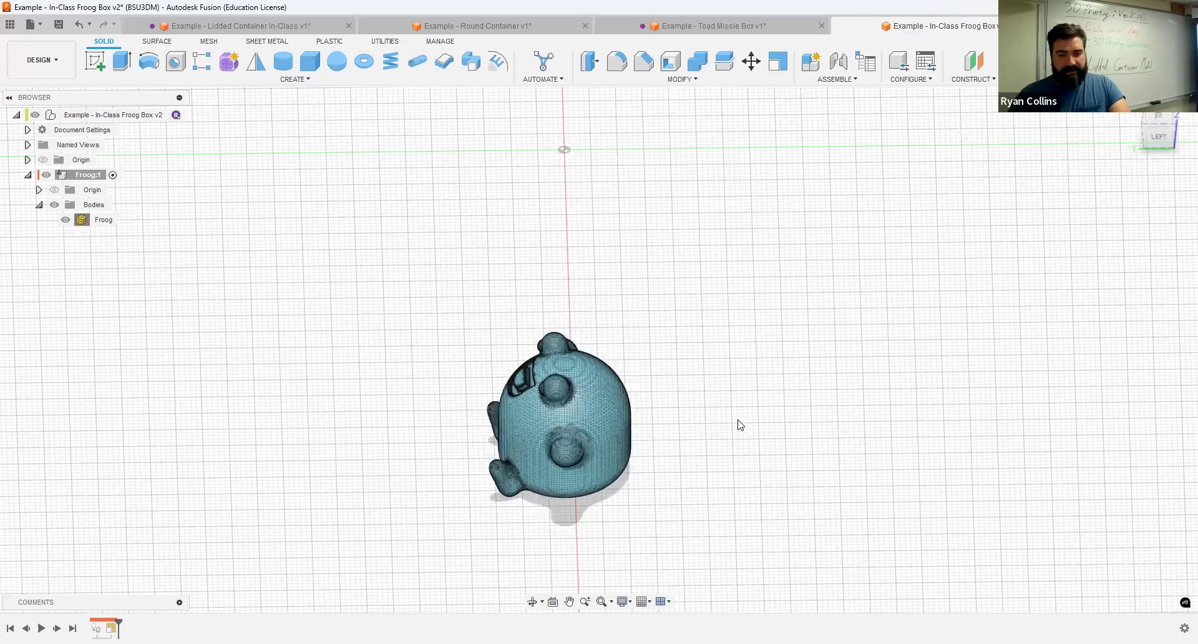
Step: Save a new version of the design with the scaled frog
key("ctrl+s")
key("Return")
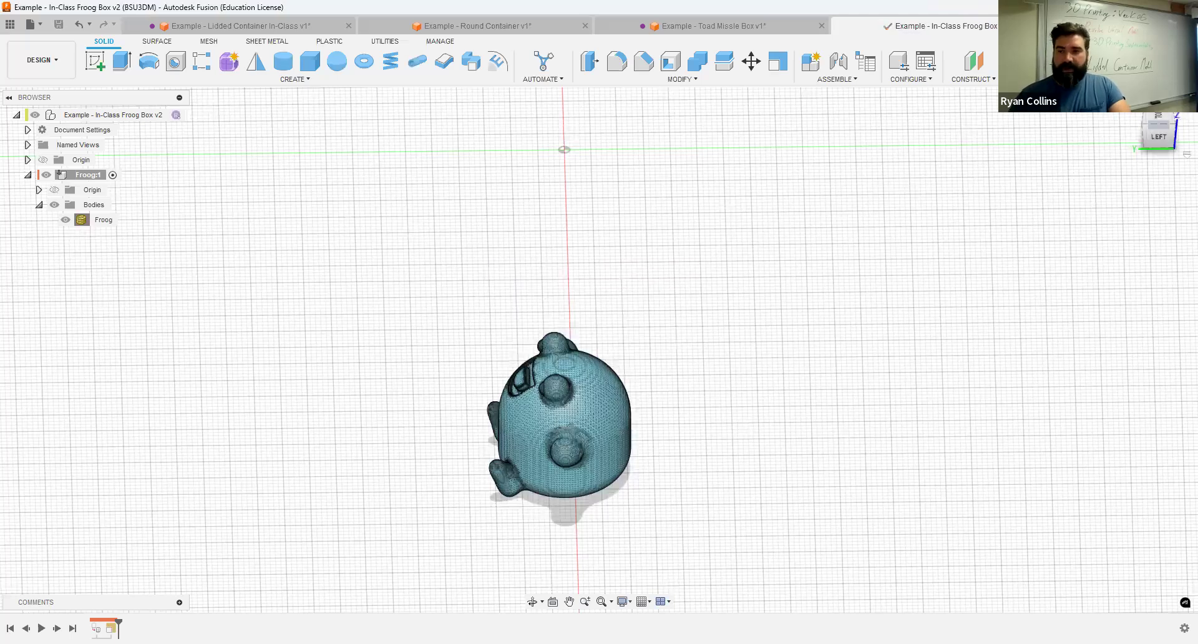
Step: Show the design's top-level origin with the frog seen squarely from above
middle_click_drag(658, 300, 805, 331, "shift")
scroll(808, 335, "up", 3)
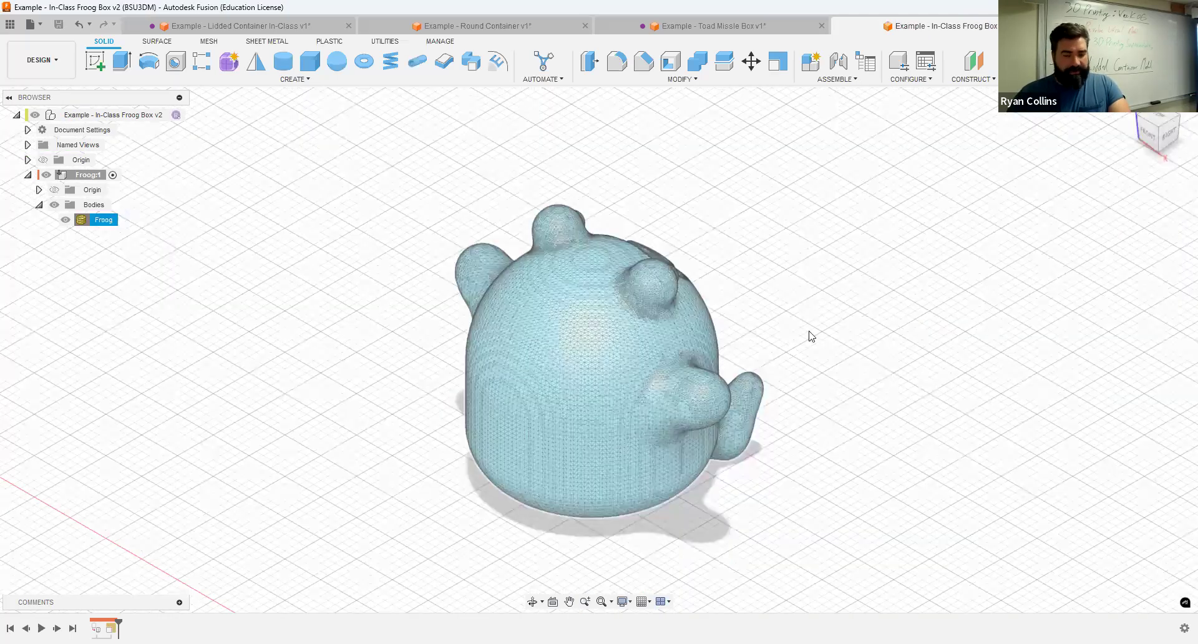
scroll(790, 401, "up", 2)
scroll(883, 391, "down", 3)
scroll(818, 404, "down", 3)
middle_click_drag(818, 404, 729, 410, "shift")
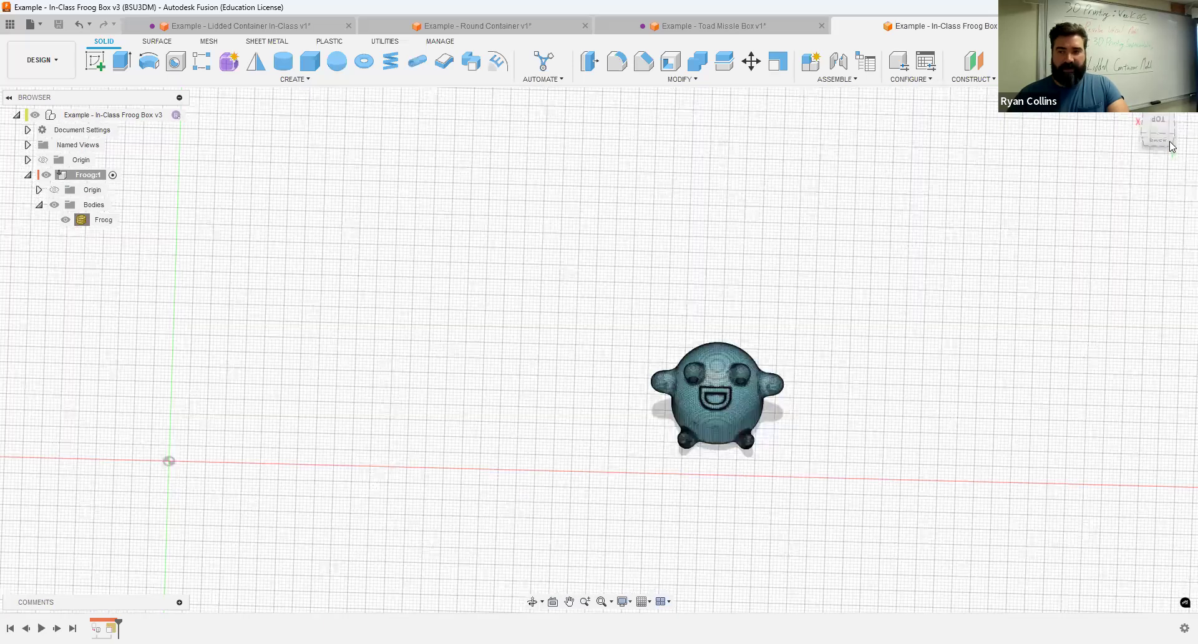
left_click(1161, 127)
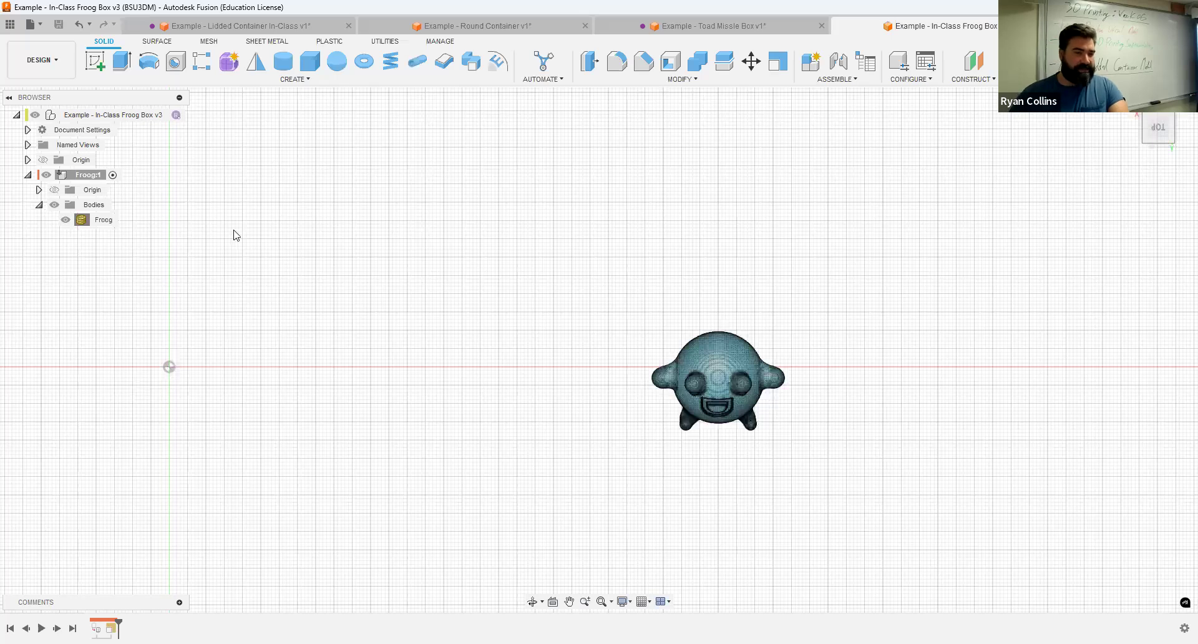
left_click(42, 159)
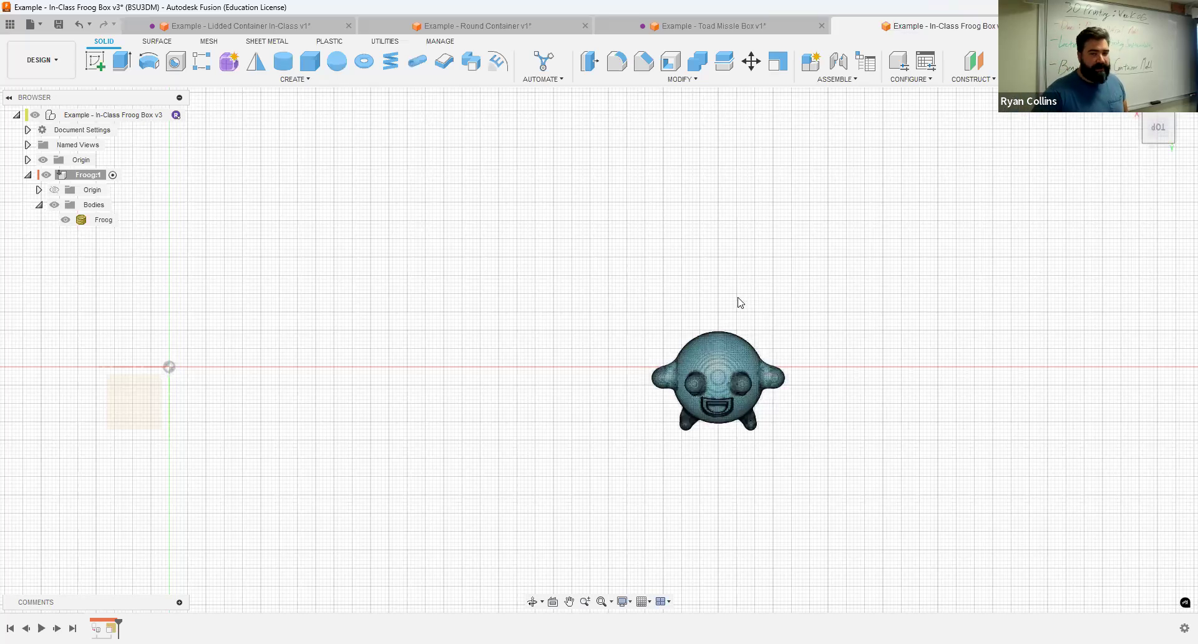
Step: Move the Froog mesh body 150 mm in X and -5 mm in Y to centre it over the origin
left_click(719, 352)
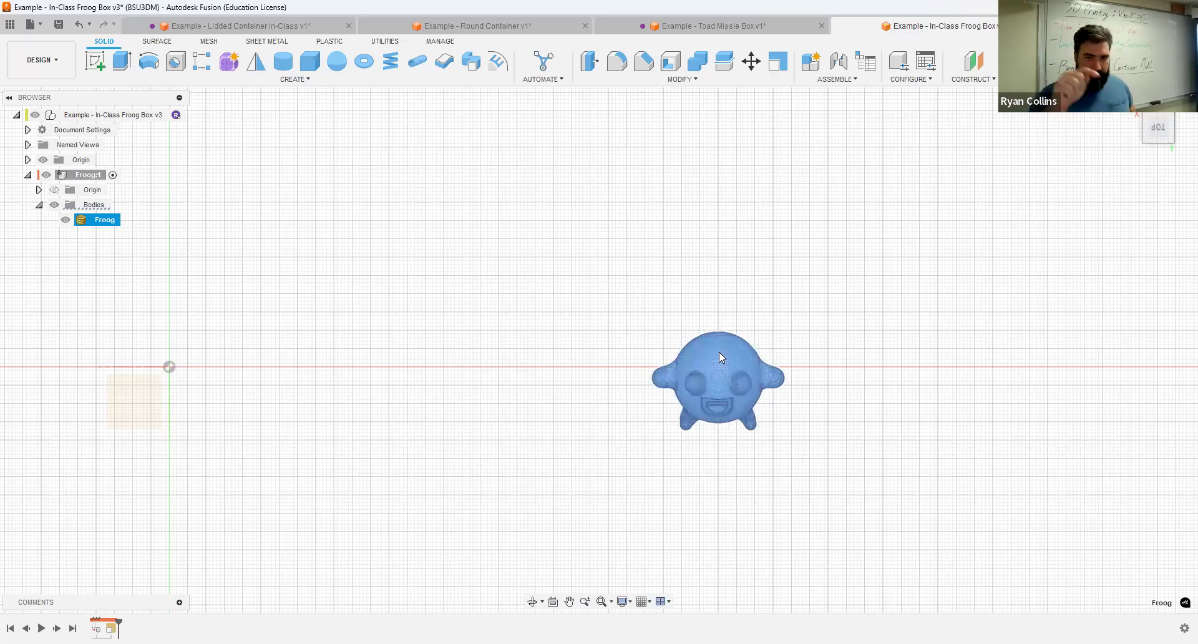
key("m")
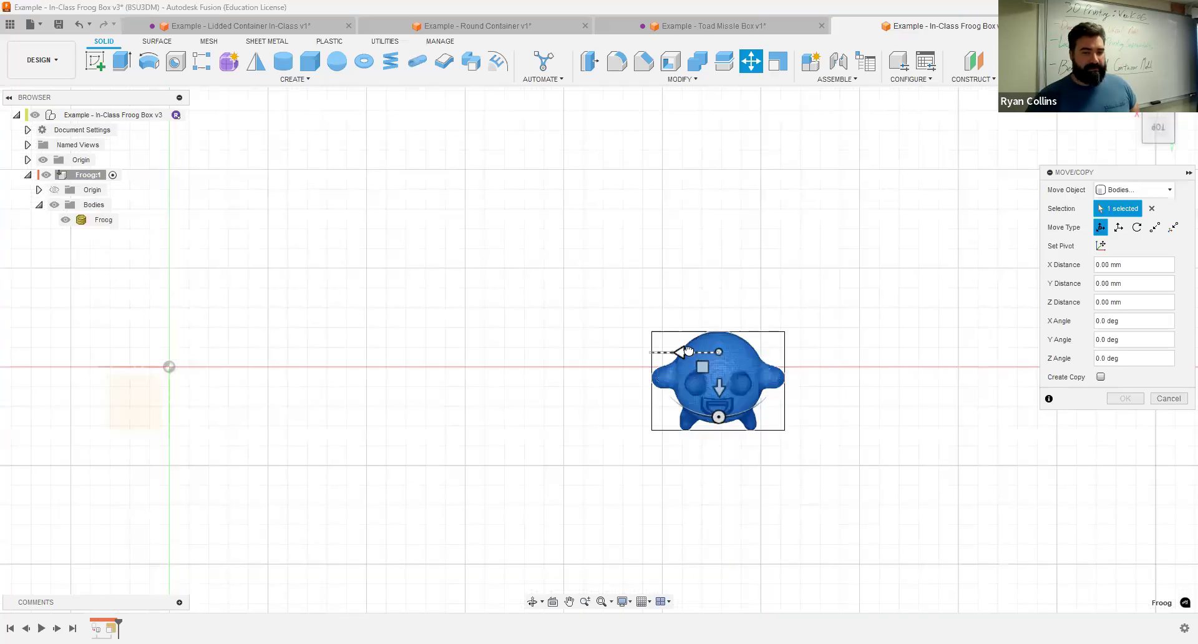
left_click_drag(260, 386, 138, 358)
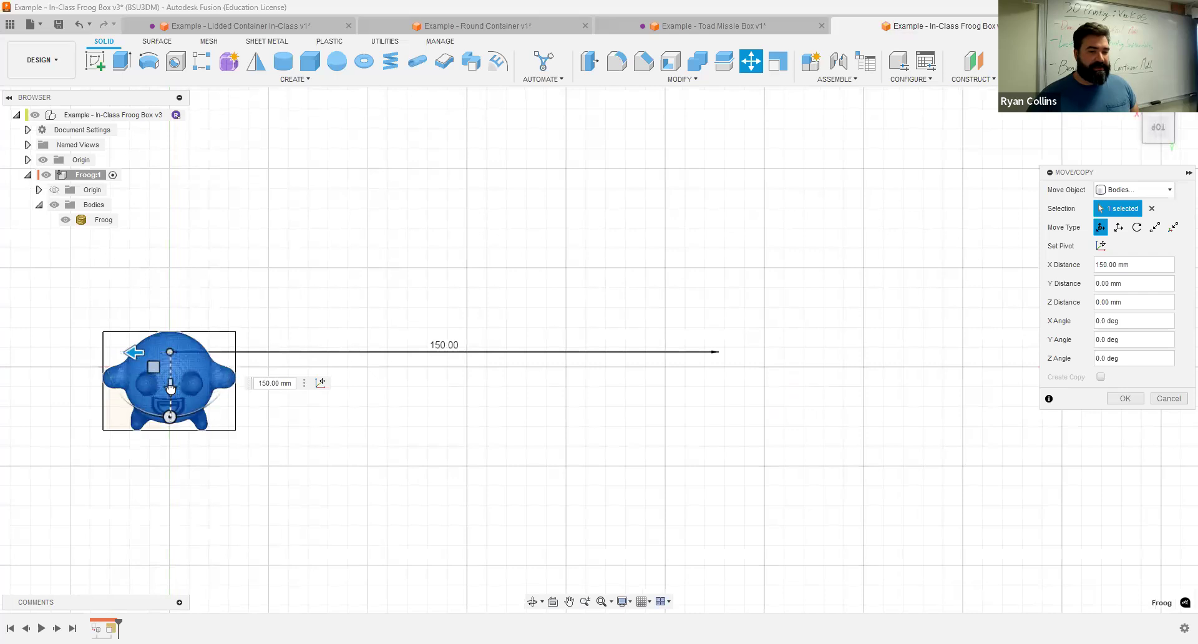
left_click_drag(172, 368, 170, 369)
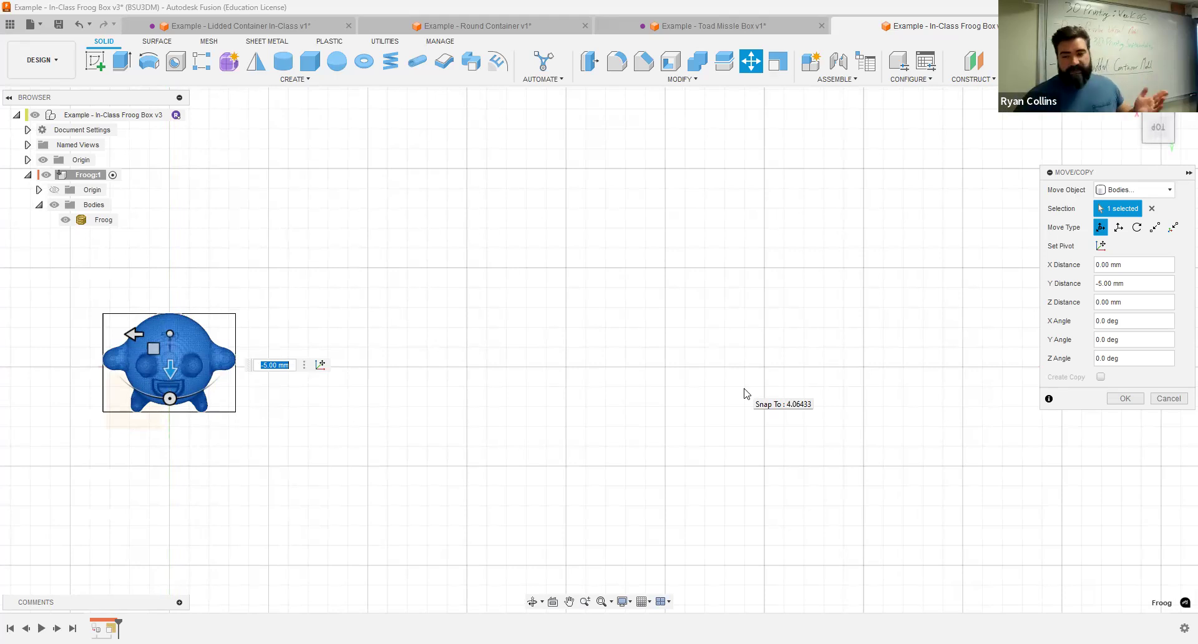
left_click(1142, 401)
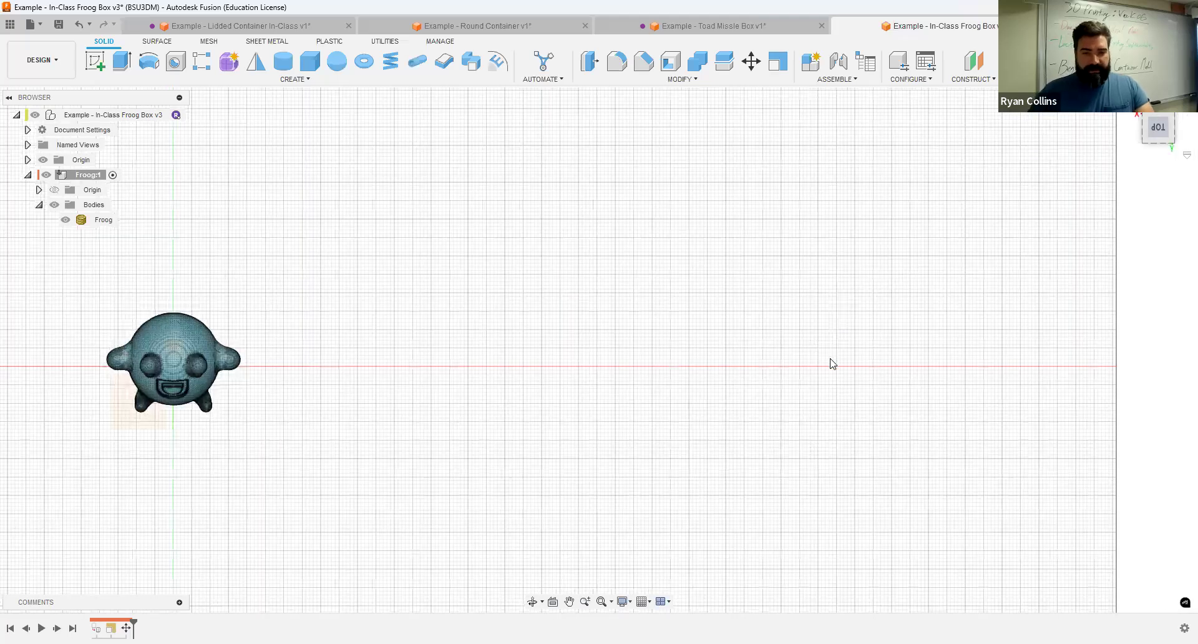
Step: Move the Froog mesh body -40 mm in Z so its base rests at the origin's height
left_click(1146, 139)
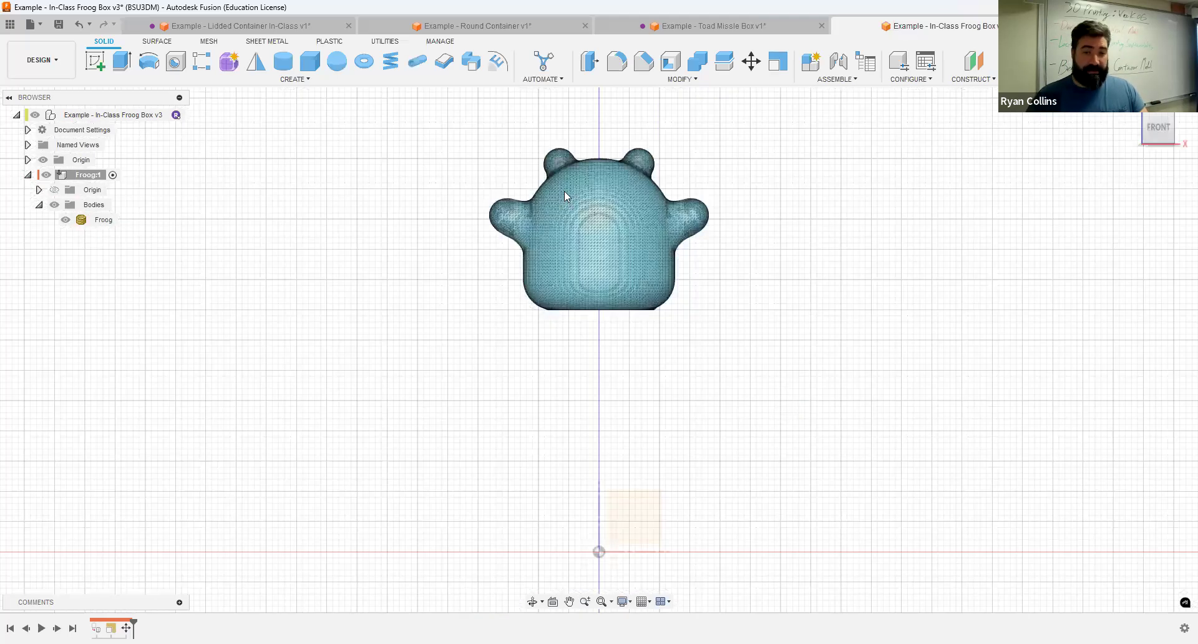
left_click(576, 216)
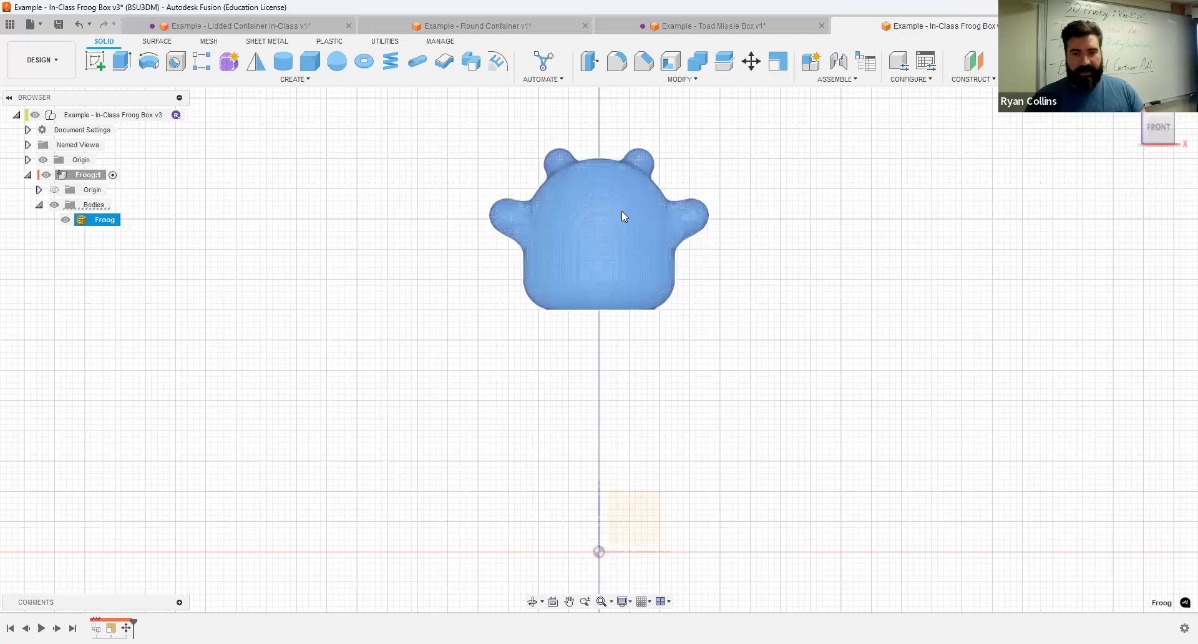
key("m")
left_click_drag(588, 410, 592, 431)
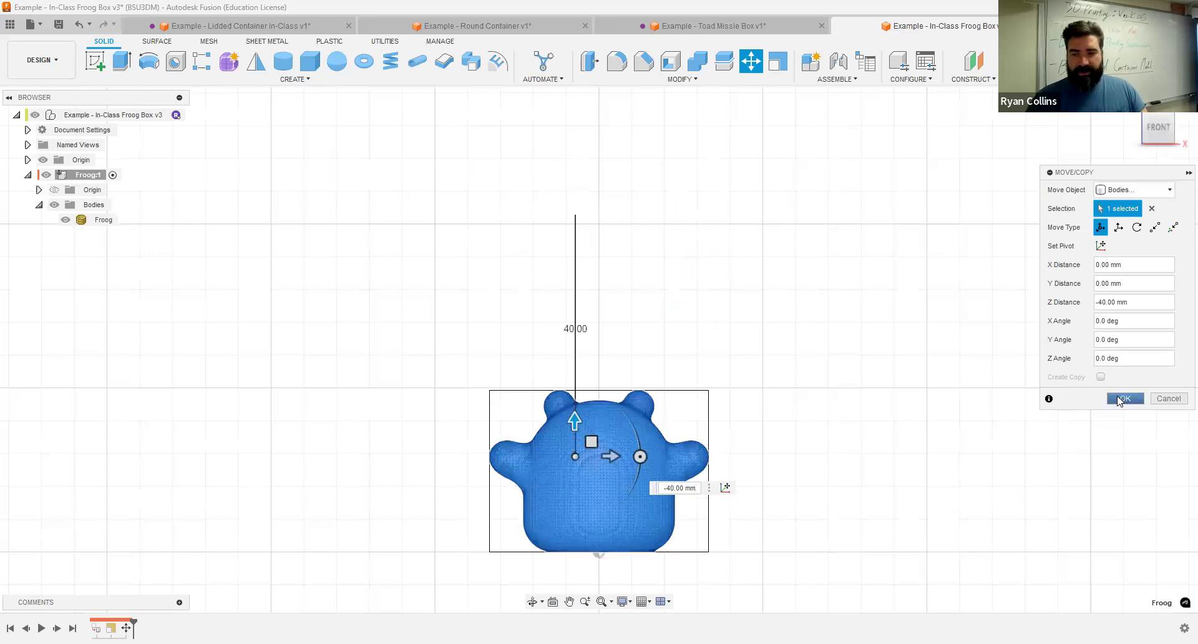
left_click(1121, 400)
left_click(1138, 117)
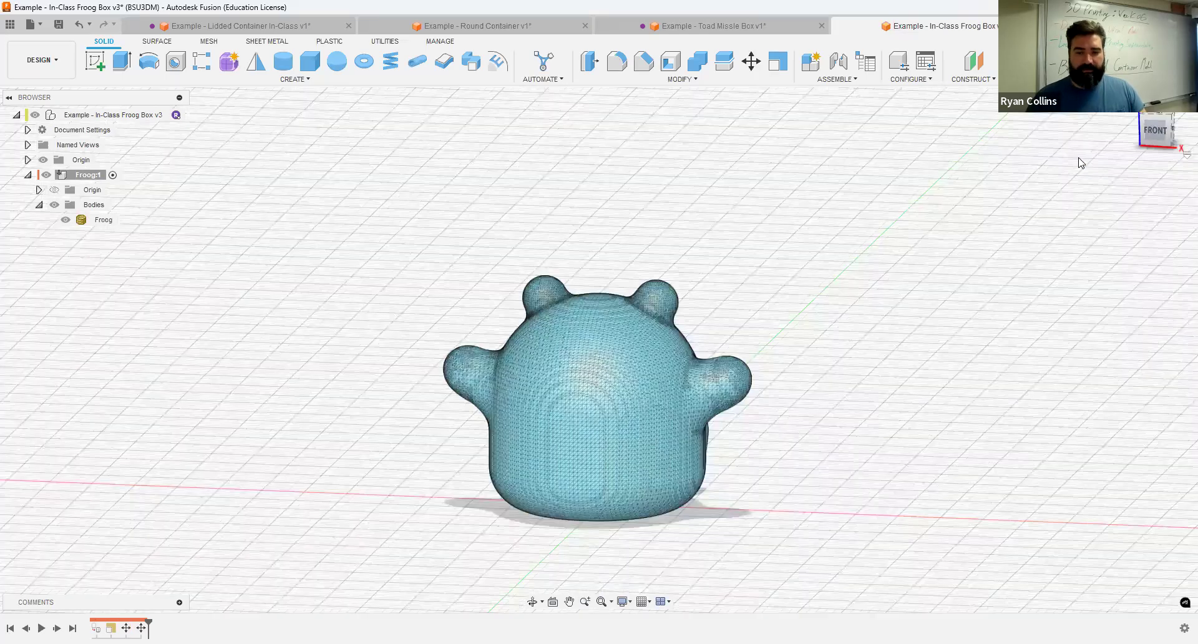
left_click(617, 324)
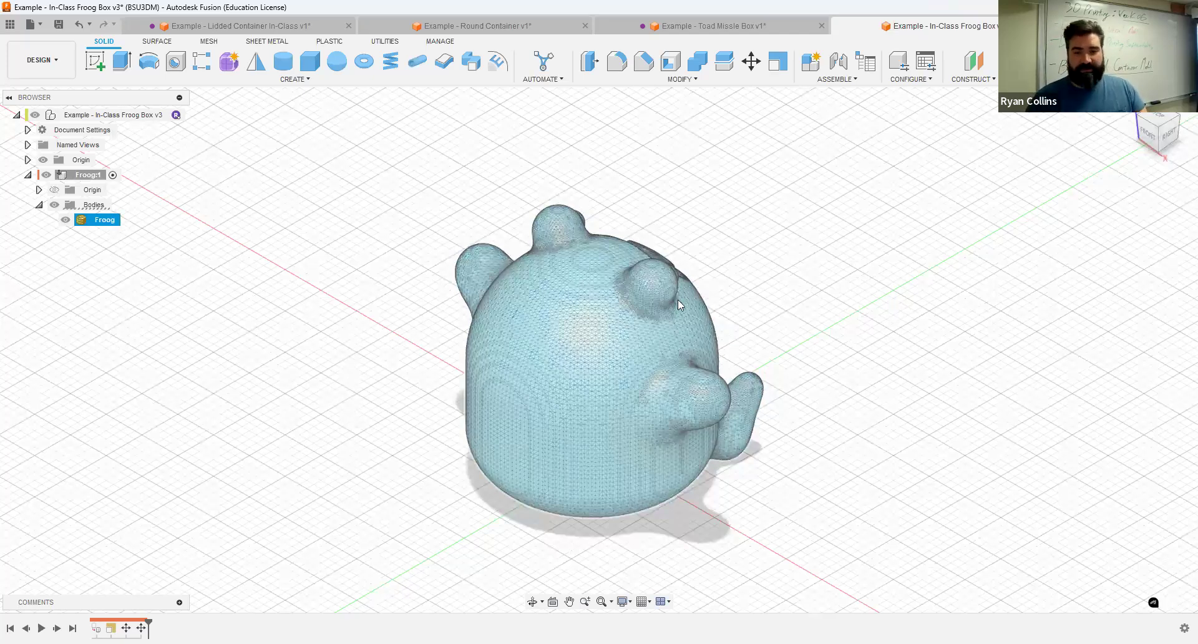
key("m")
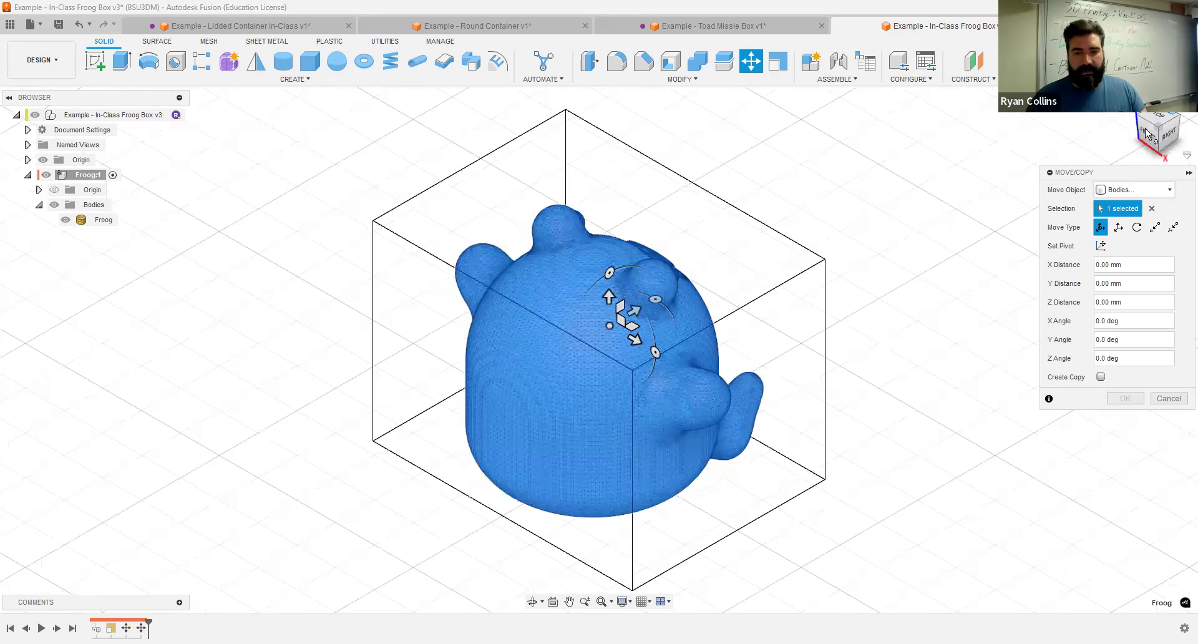
left_click(1147, 131)
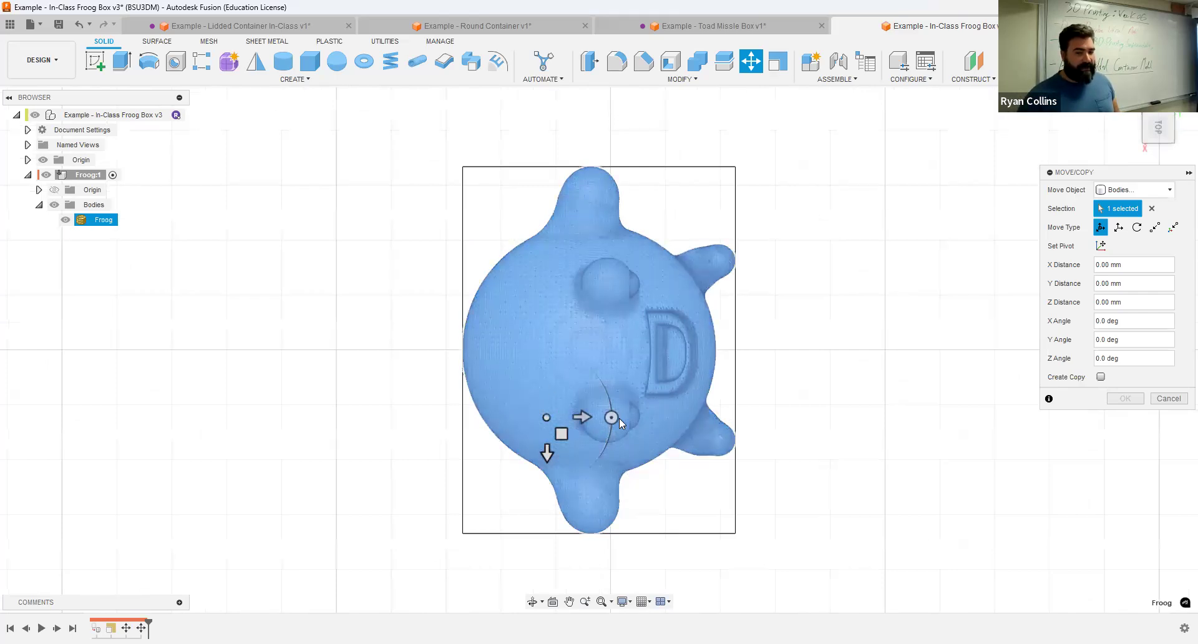
left_click_drag(611, 417, 624, 317)
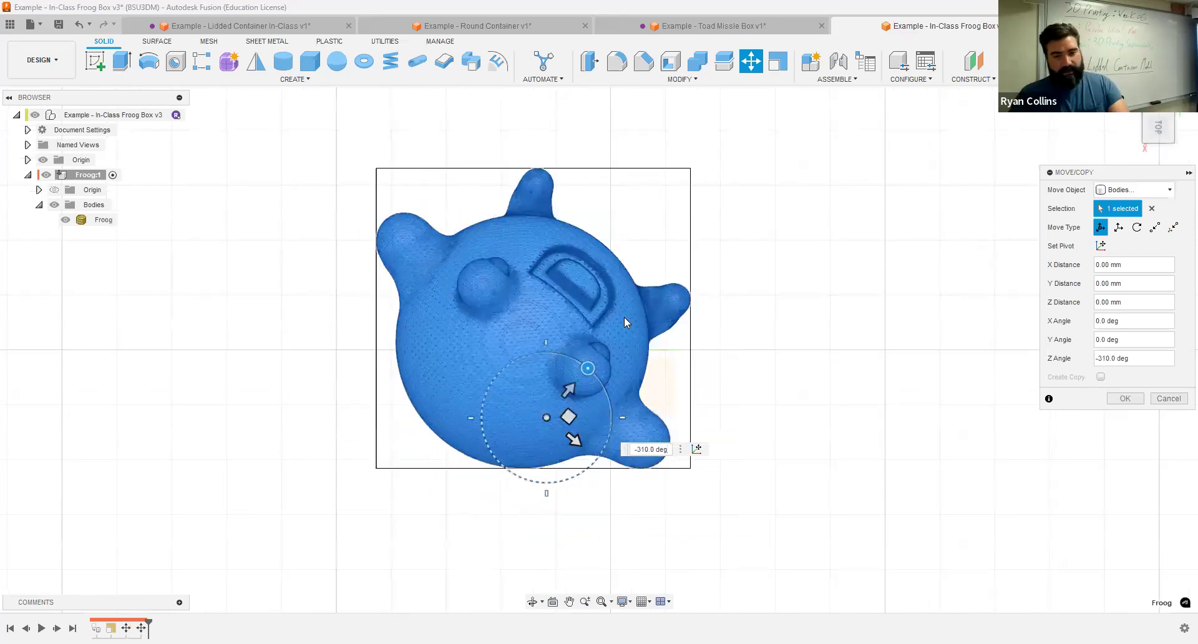
left_click(716, 316)
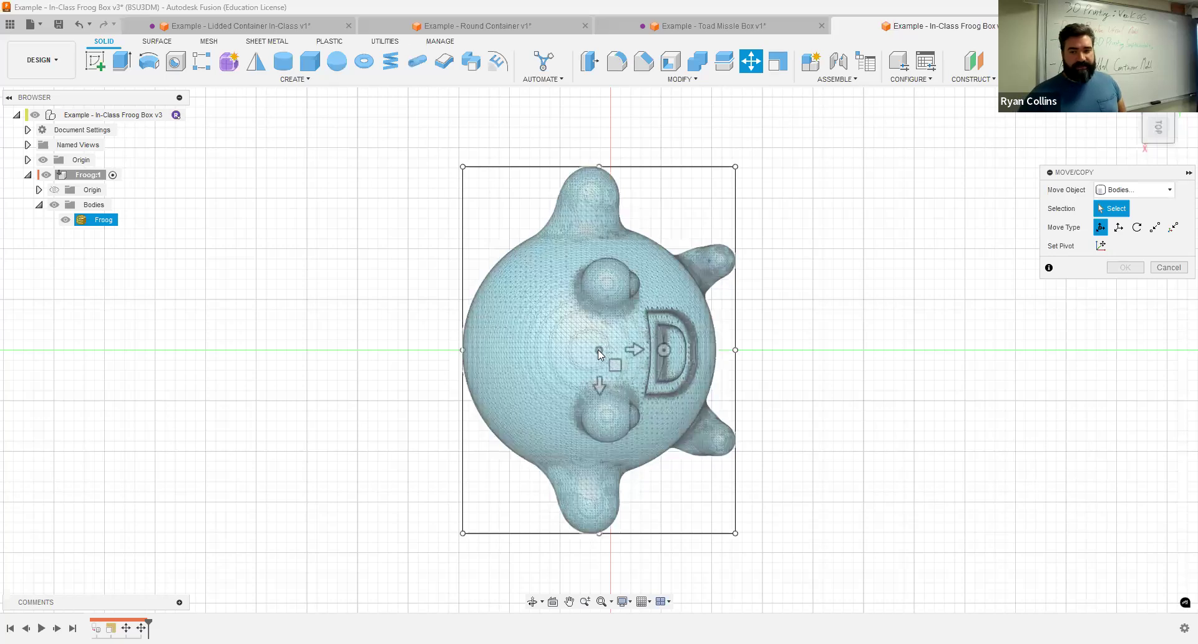
left_click(1169, 269)
Step: Rotate the Froog mesh body -180° about the Z axis, using a pivot set on the design origin
left_click(694, 345)
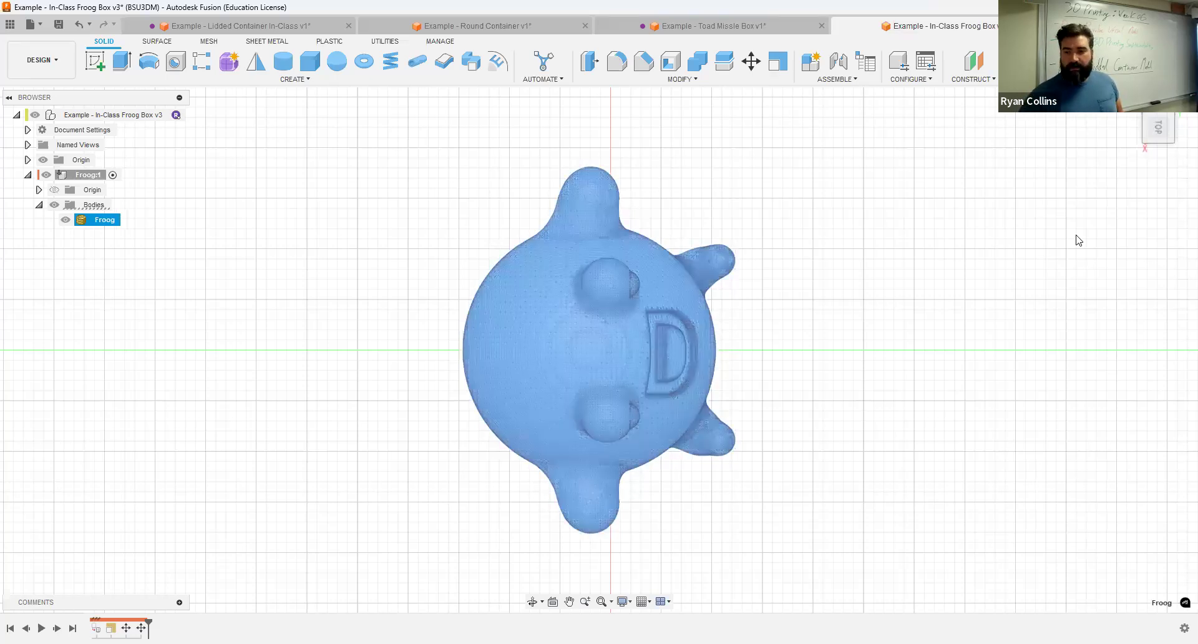
key("m")
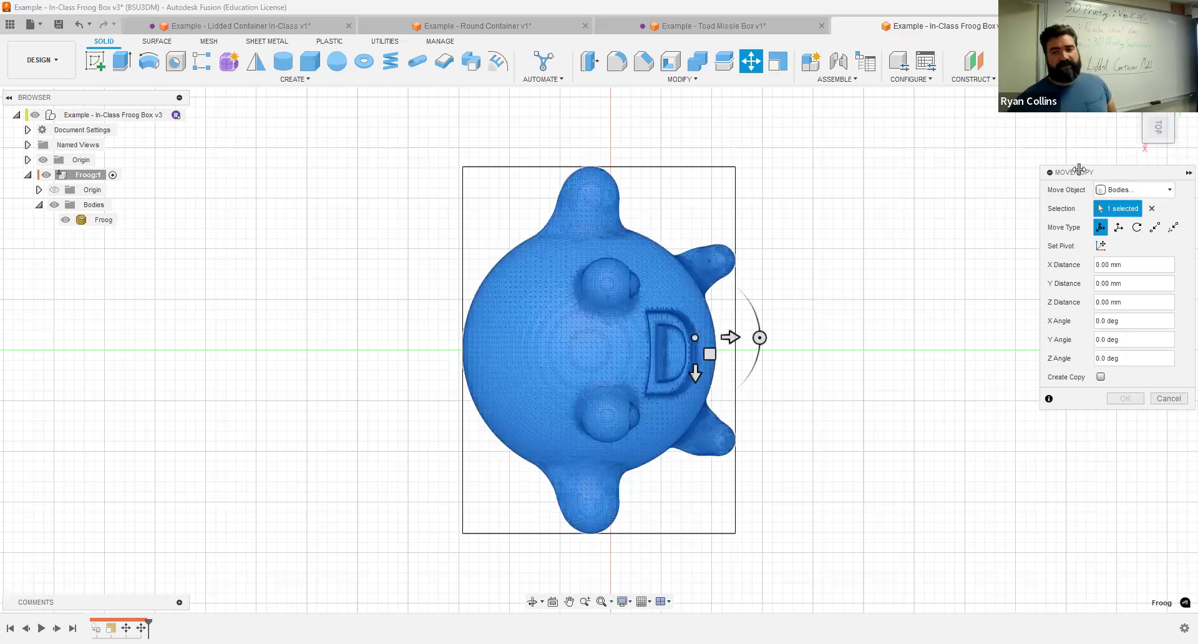
left_click(1100, 246)
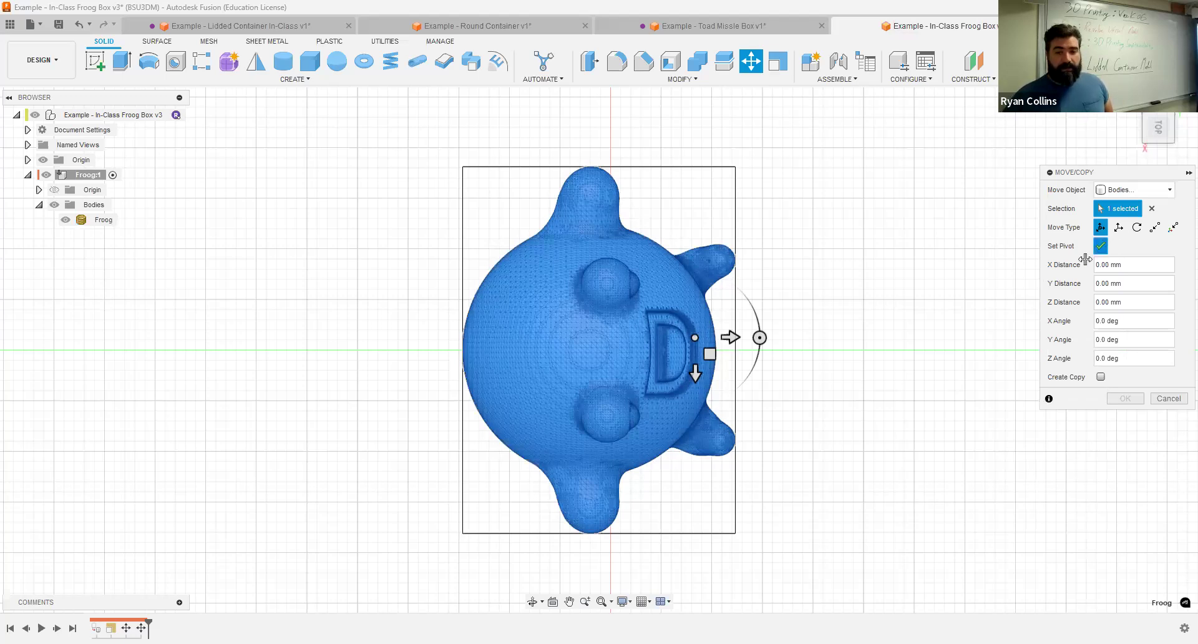
left_click(601, 352)
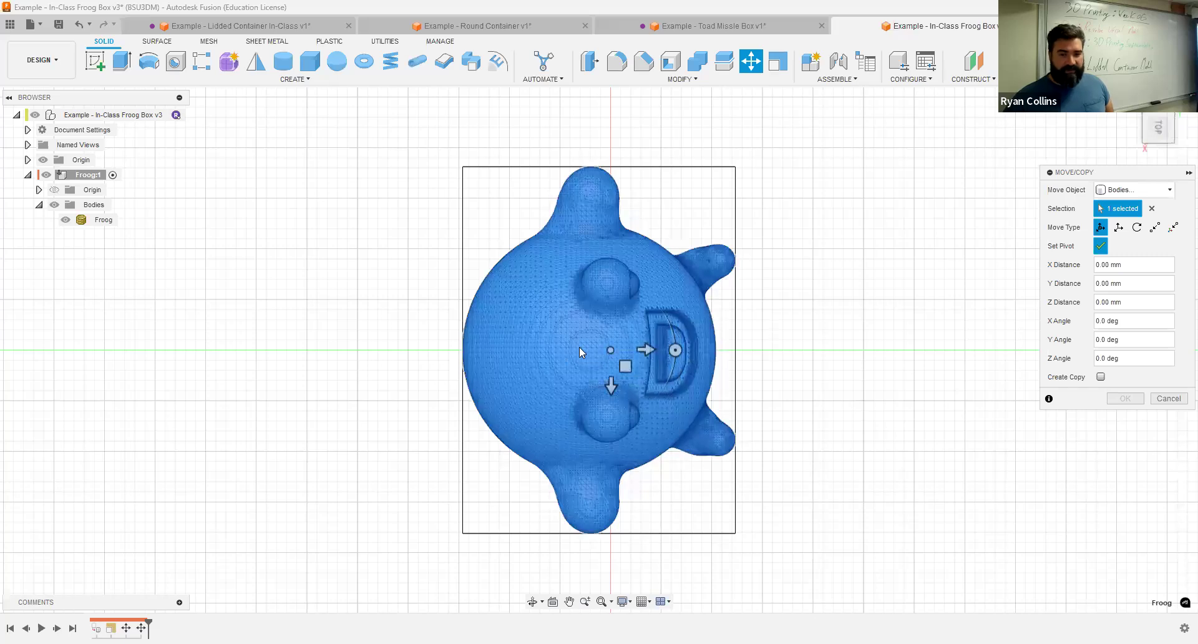
left_click(596, 349)
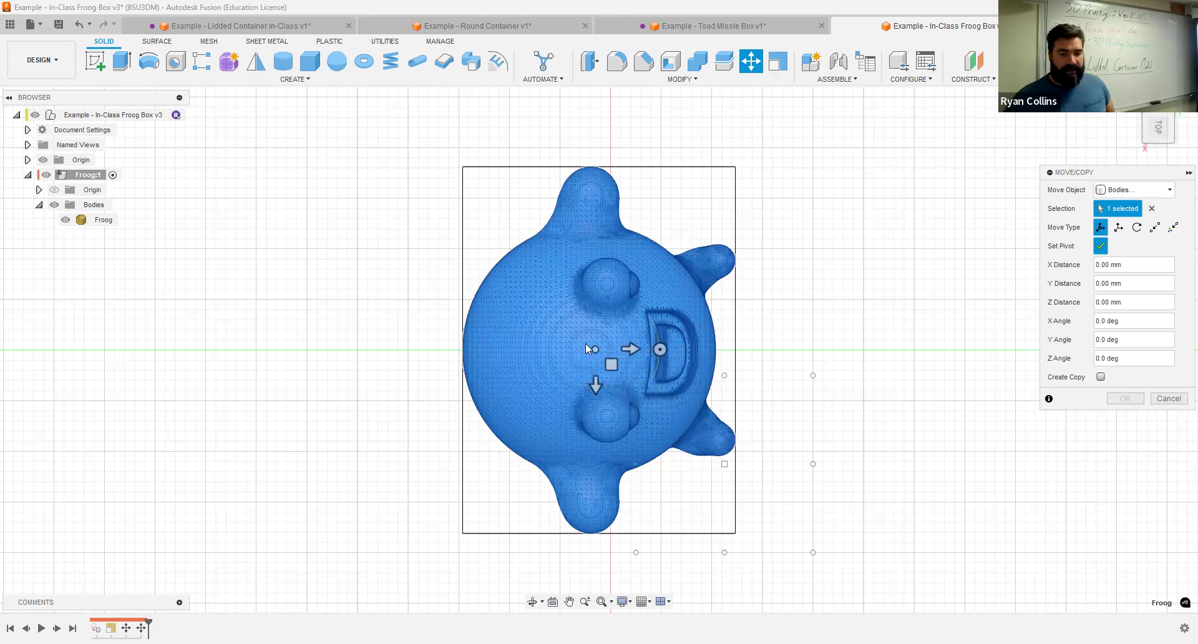
scroll(586, 343, "up", 5)
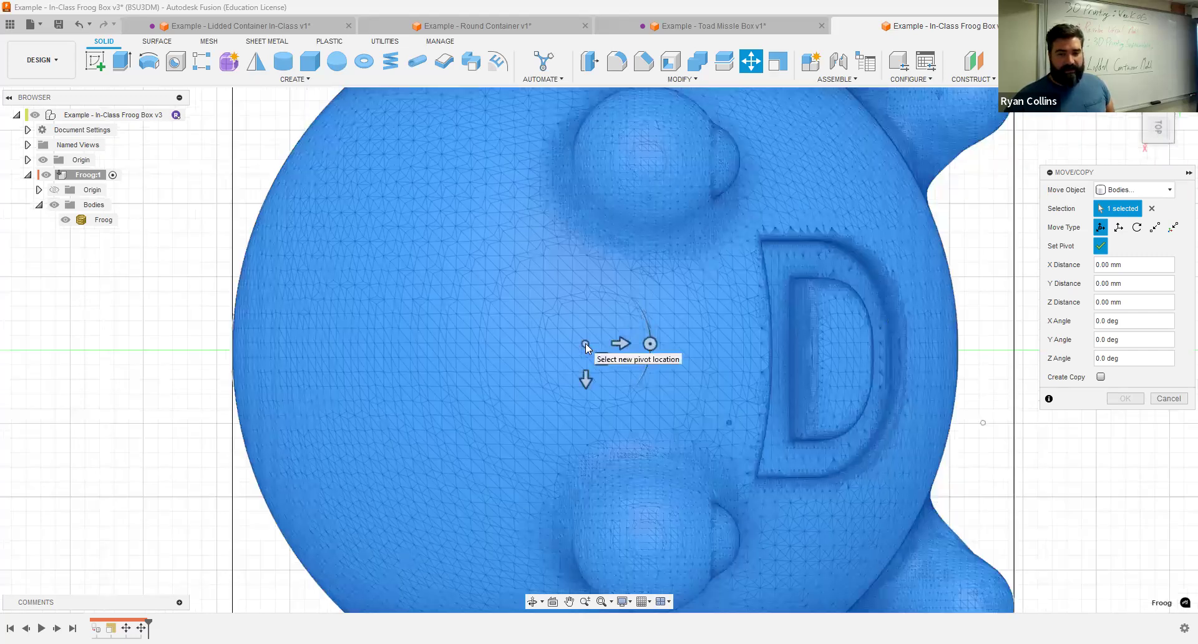
scroll(585, 343, "down", 5)
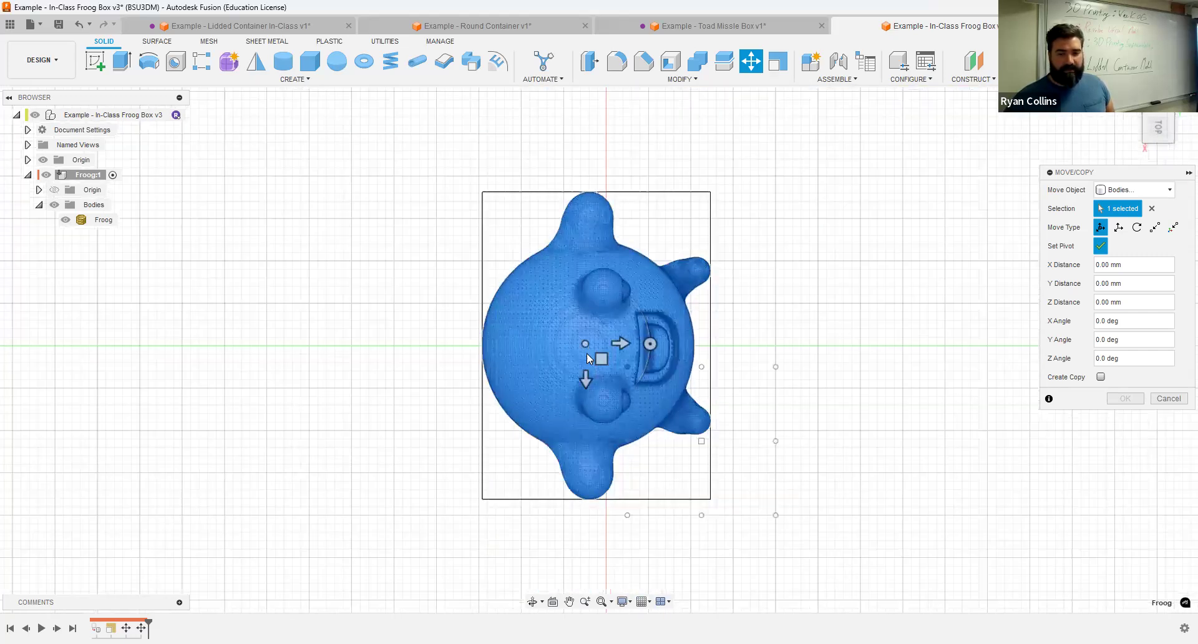
left_click(1102, 246)
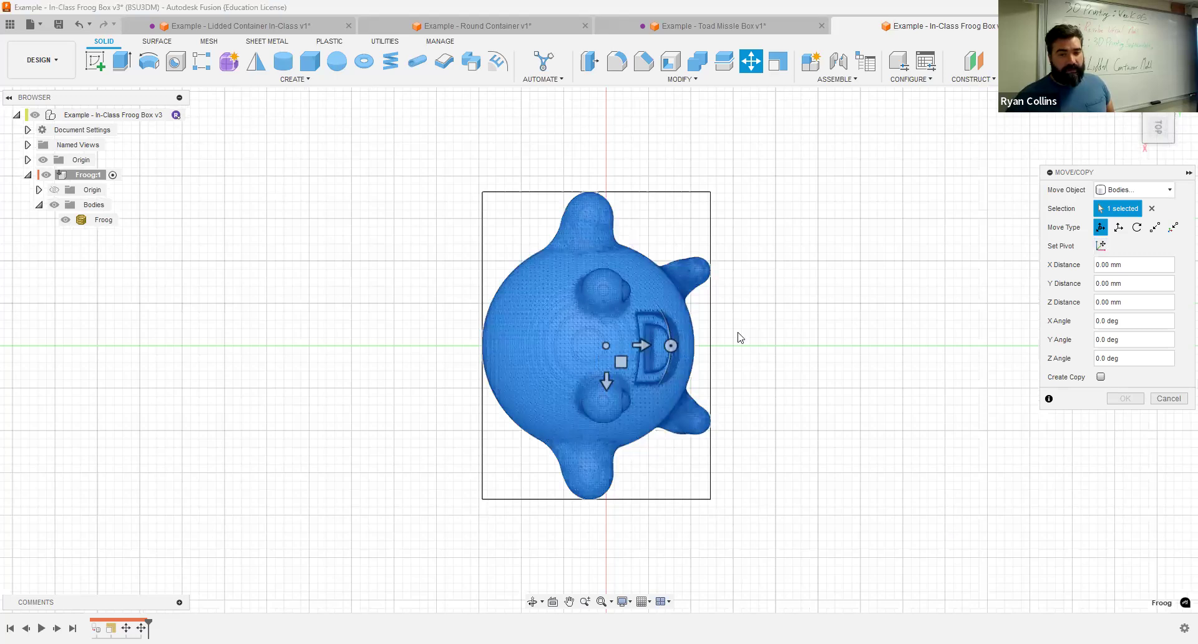
left_click_drag(671, 345, 508, 346)
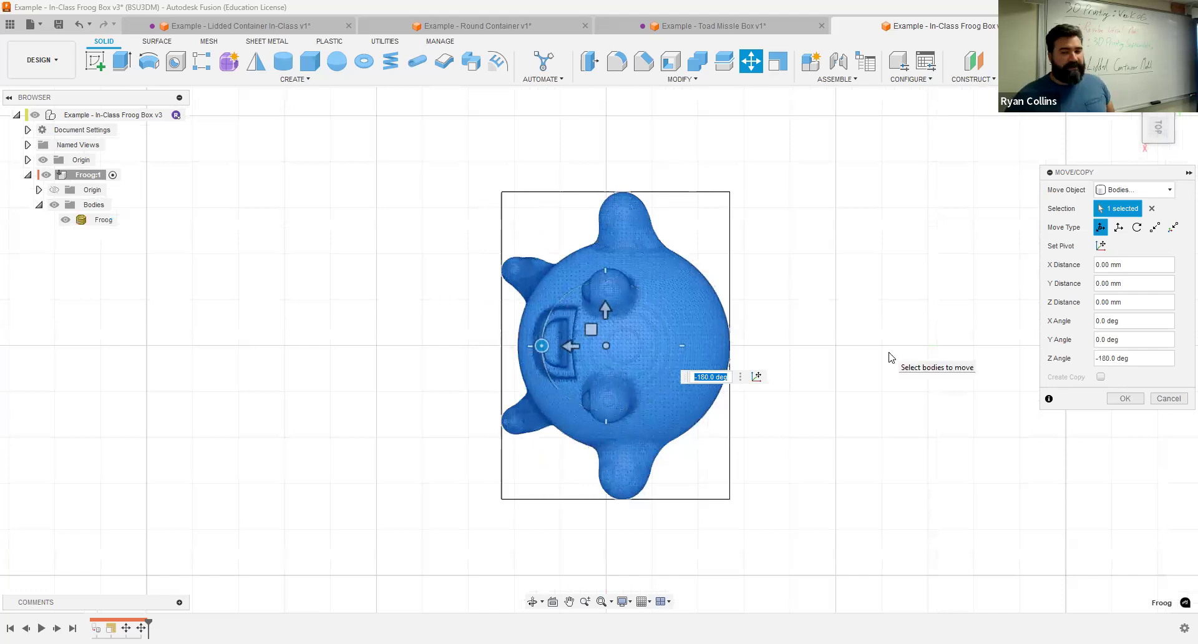
left_click(1125, 398)
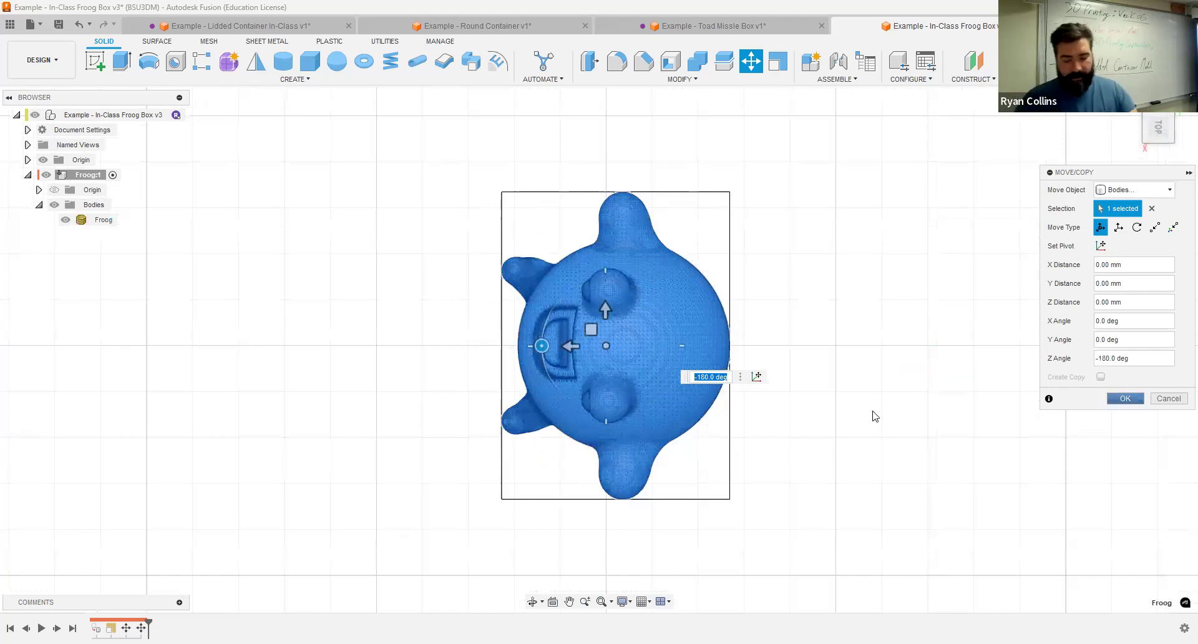
key("F6")
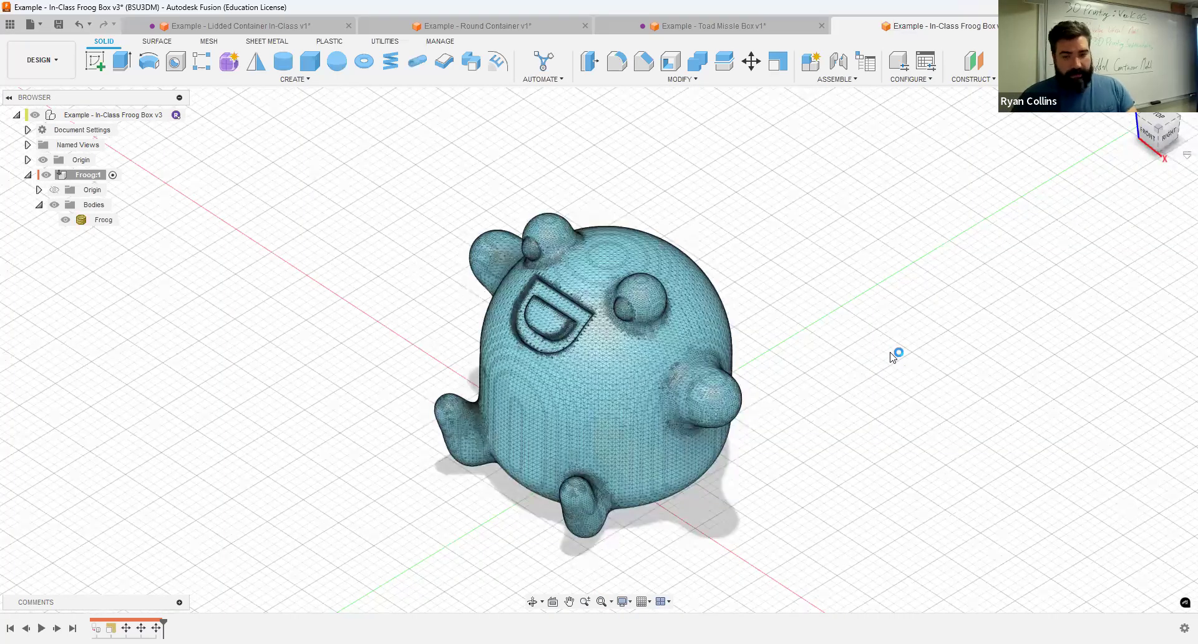
Step: Save a new version of the design with the description "froog moved"
key("ctrl+s")
type("froog moved")
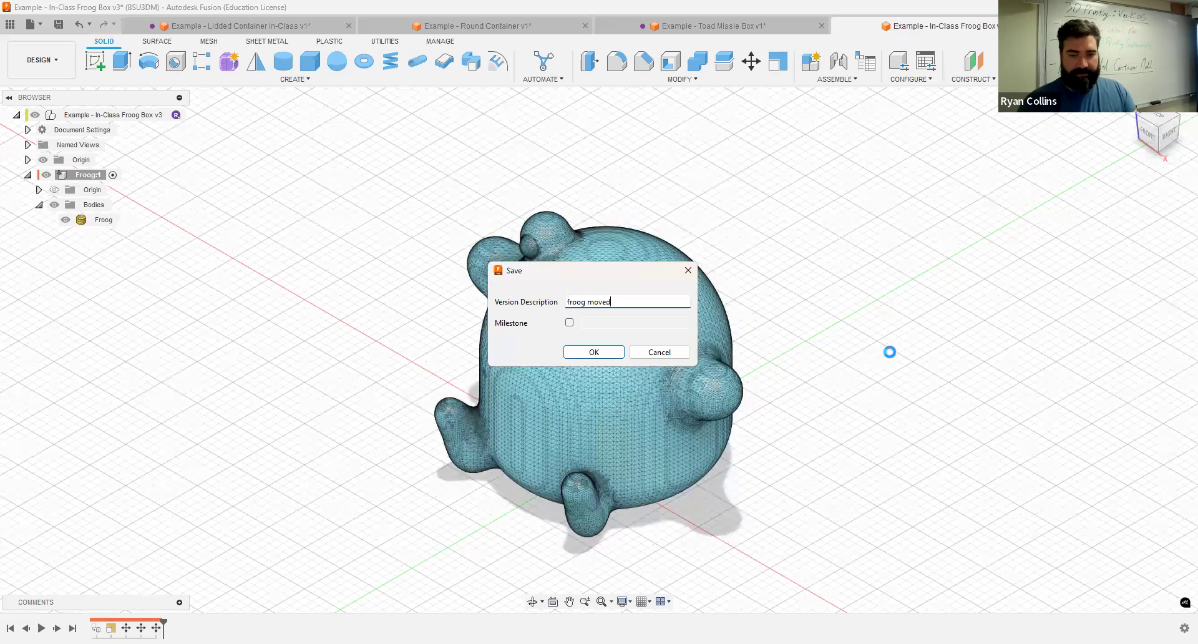
key("Return")
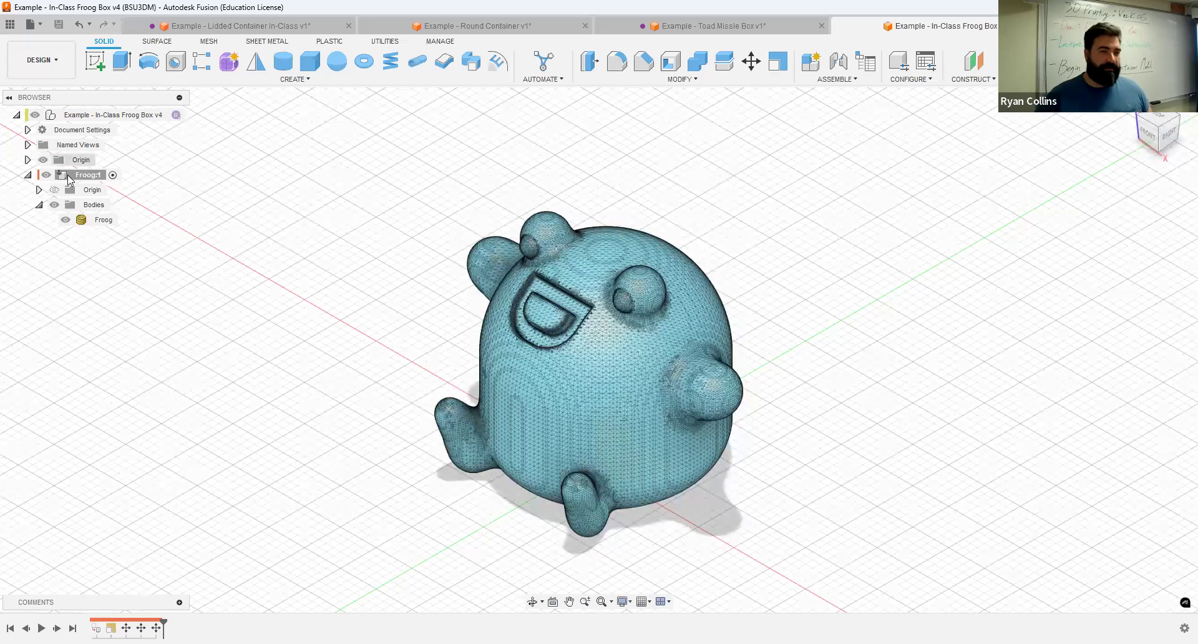
Step: Activate the top-level component and start a new sketch on the horizontal origin plane under the frog
left_click(178, 116)
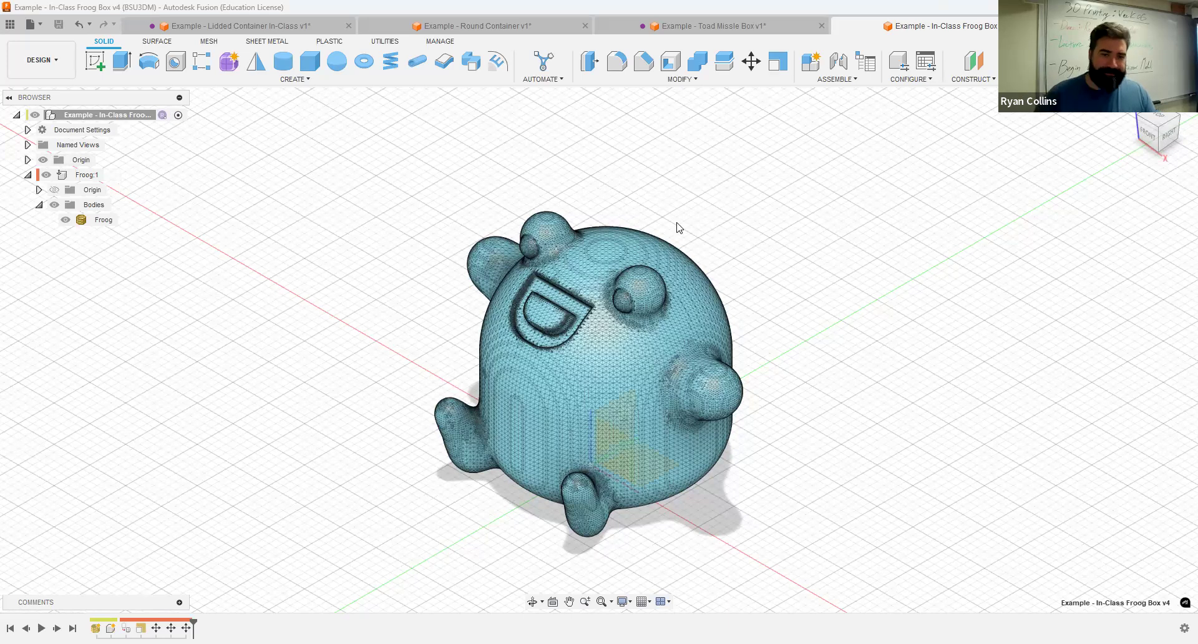
left_click(27, 175)
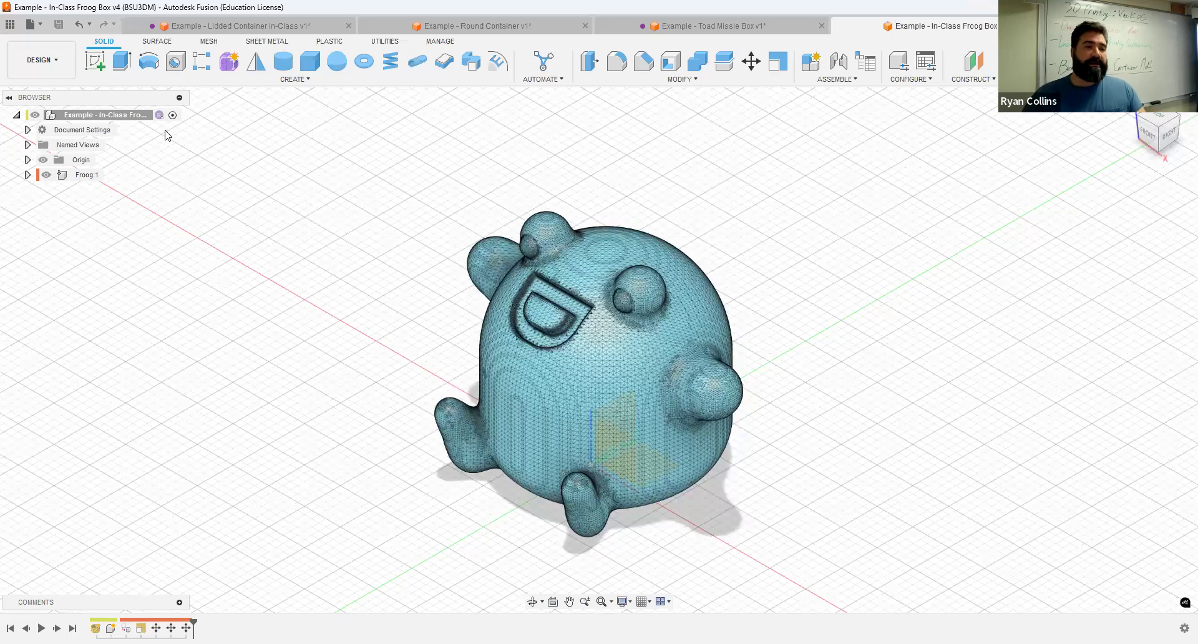
left_click(103, 66)
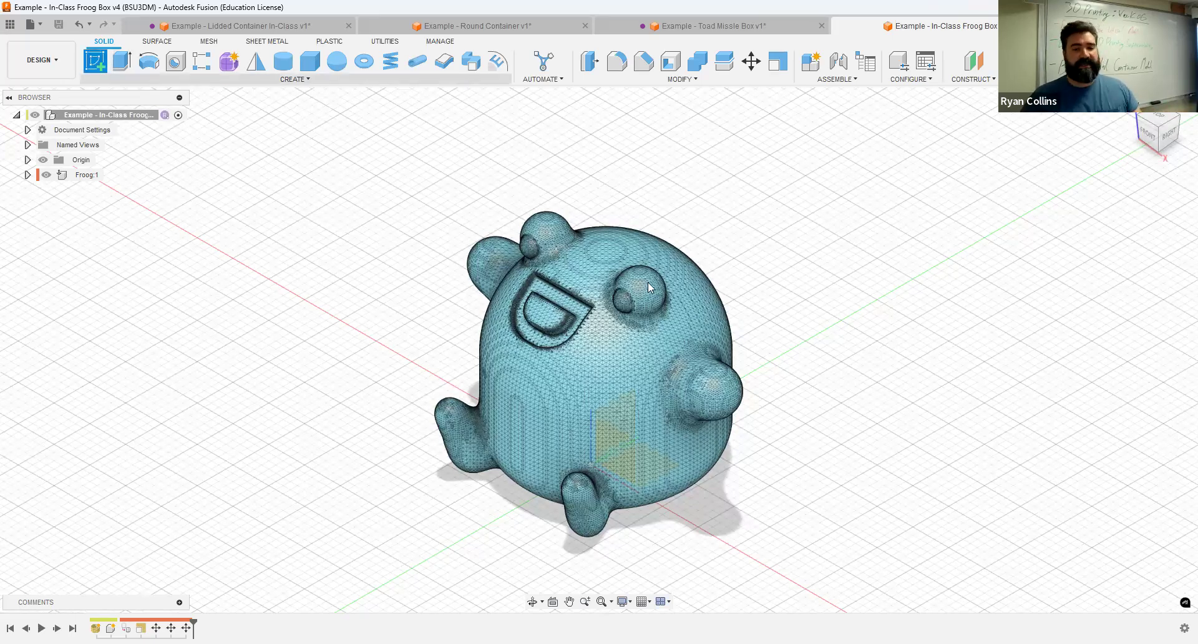
mouse_move(765, 436)
middle_mouse_down("shift")
mouse_move(762, 447)
mouse_move(628, 432)
middle_mouse_up("shift")
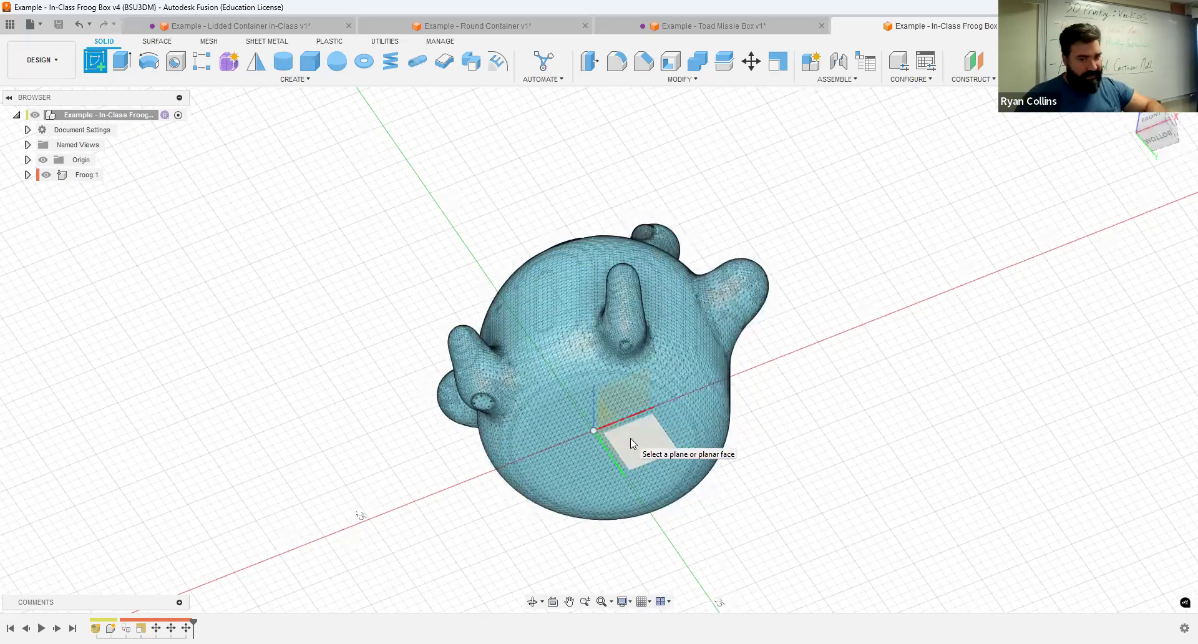
left_click(630, 439)
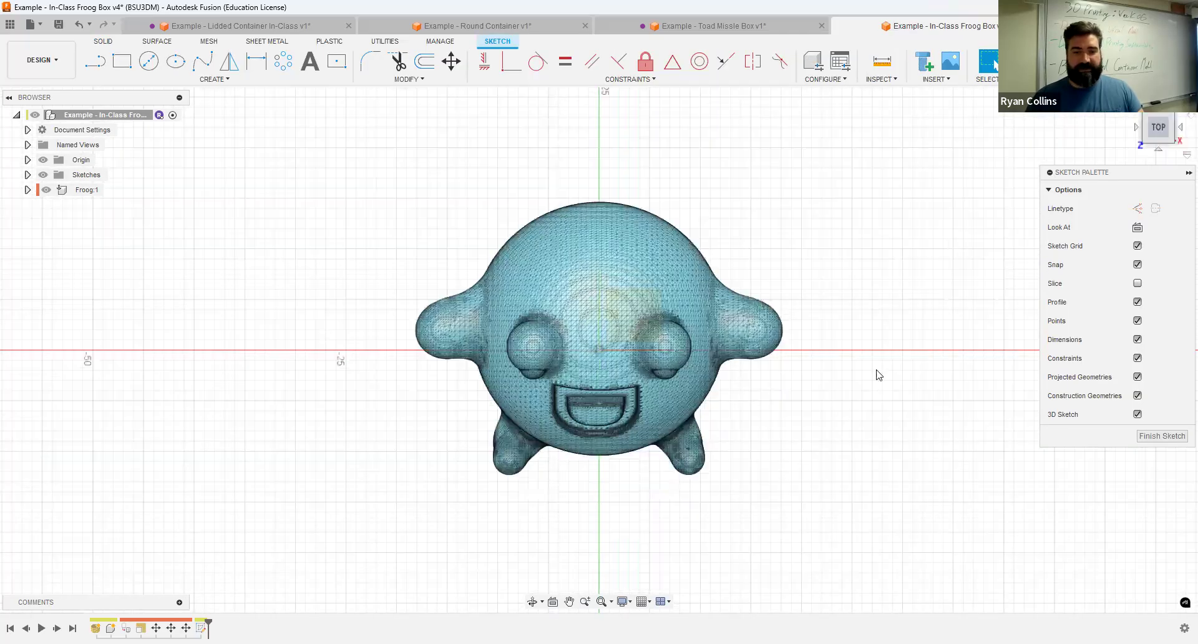
Step: Sketch a centre rectangle from the origin around the frog, about 40 mm wide and 35 mm in the front-to-back direction
middle_click_drag(851, 404, 818, 377)
left_click(342, 64)
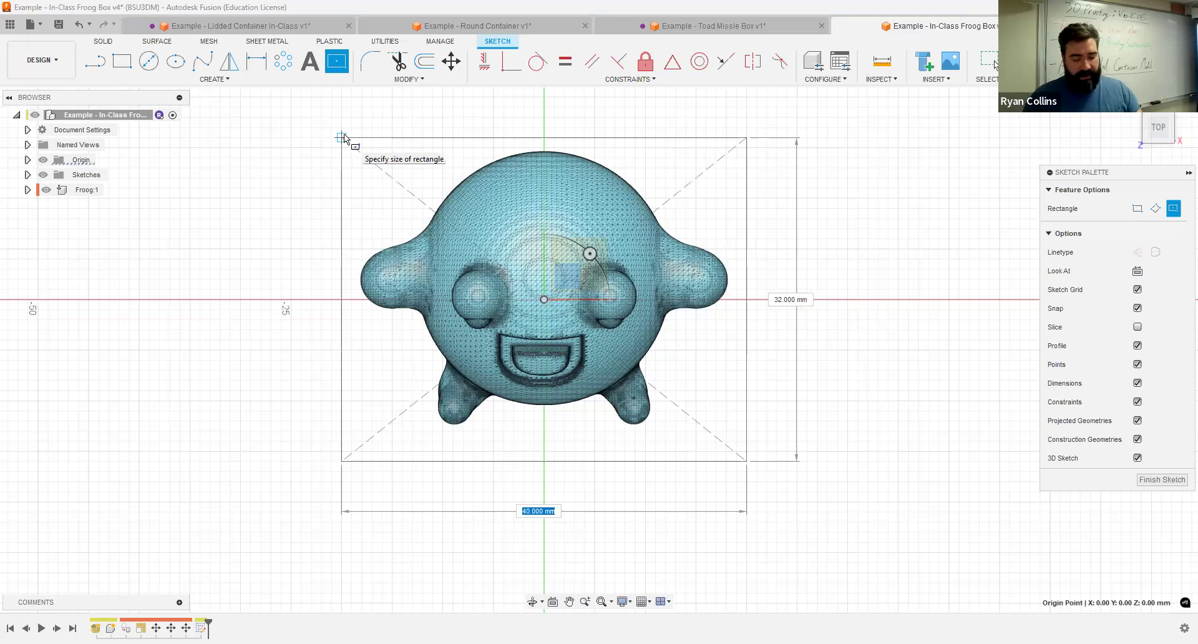
key("Tab")
type("35")
key("Tab")
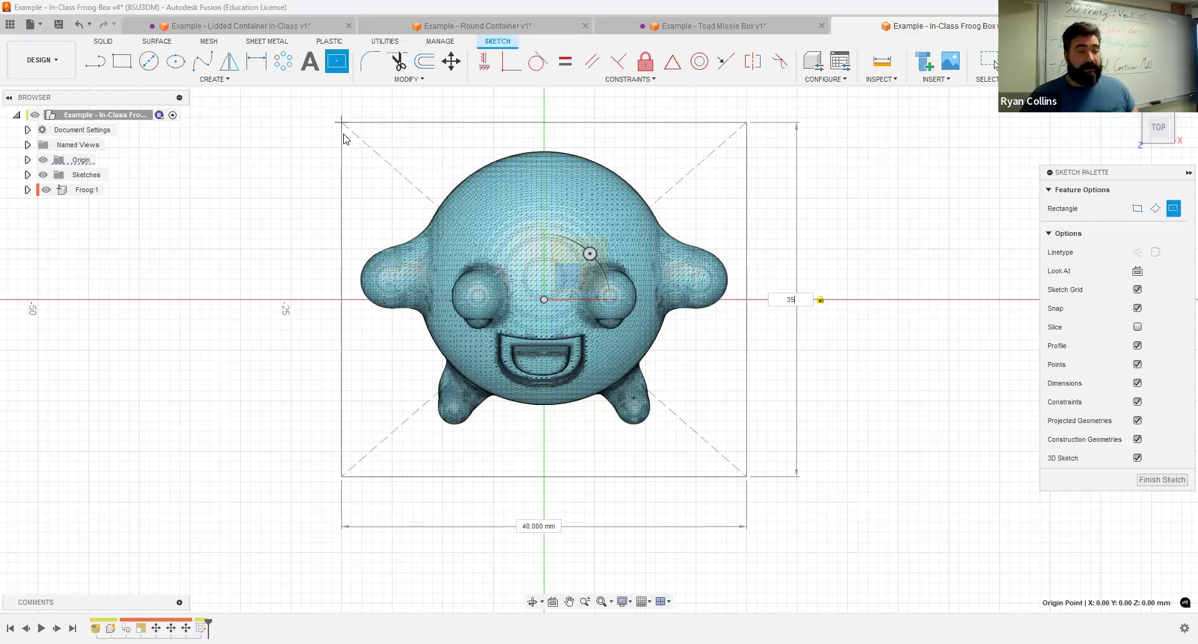
key("Return")
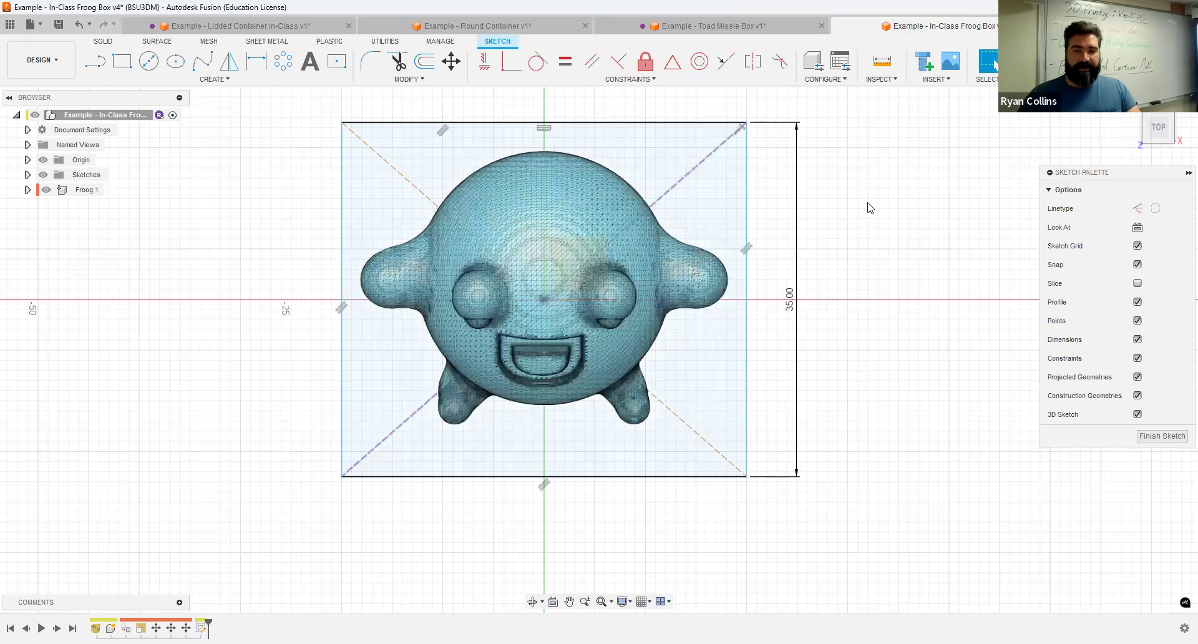
Step: Fillet all four corners of the sketched rectangle with a 3 mm radius
scroll(471, 142, "up", 3)
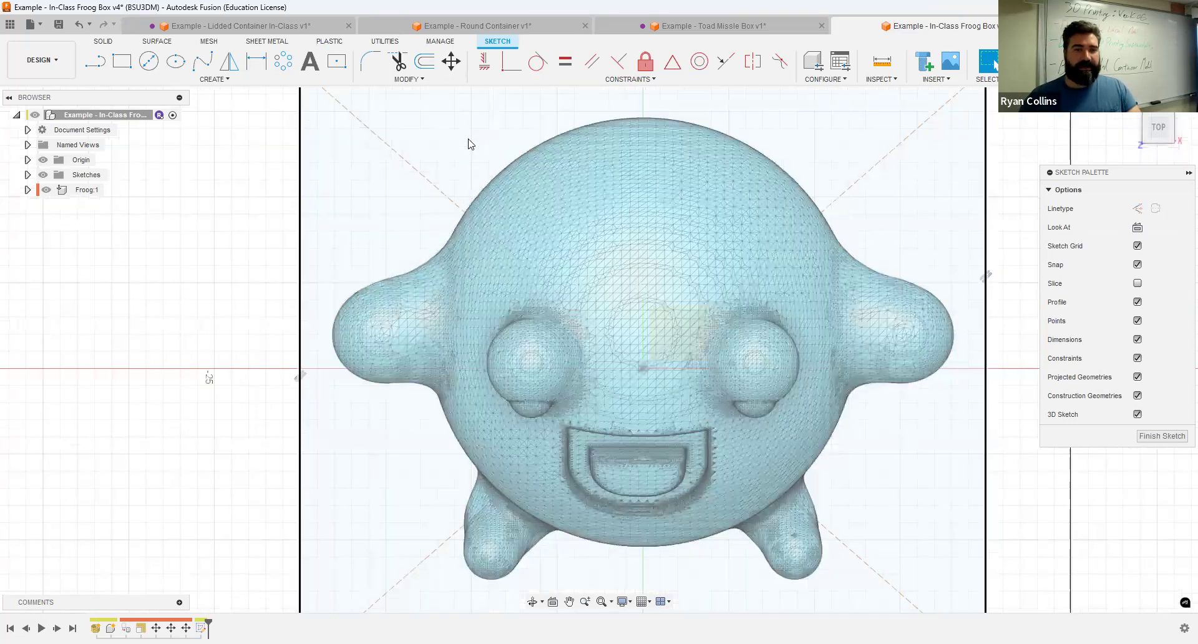
scroll(462, 122, "down", 4)
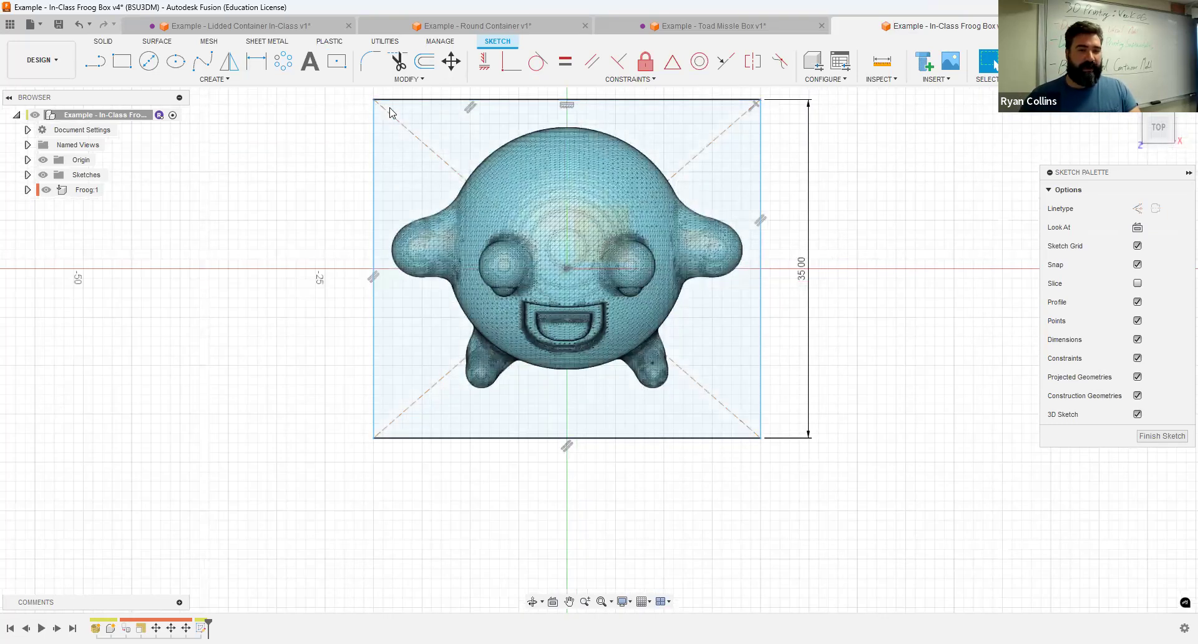
left_click(424, 61)
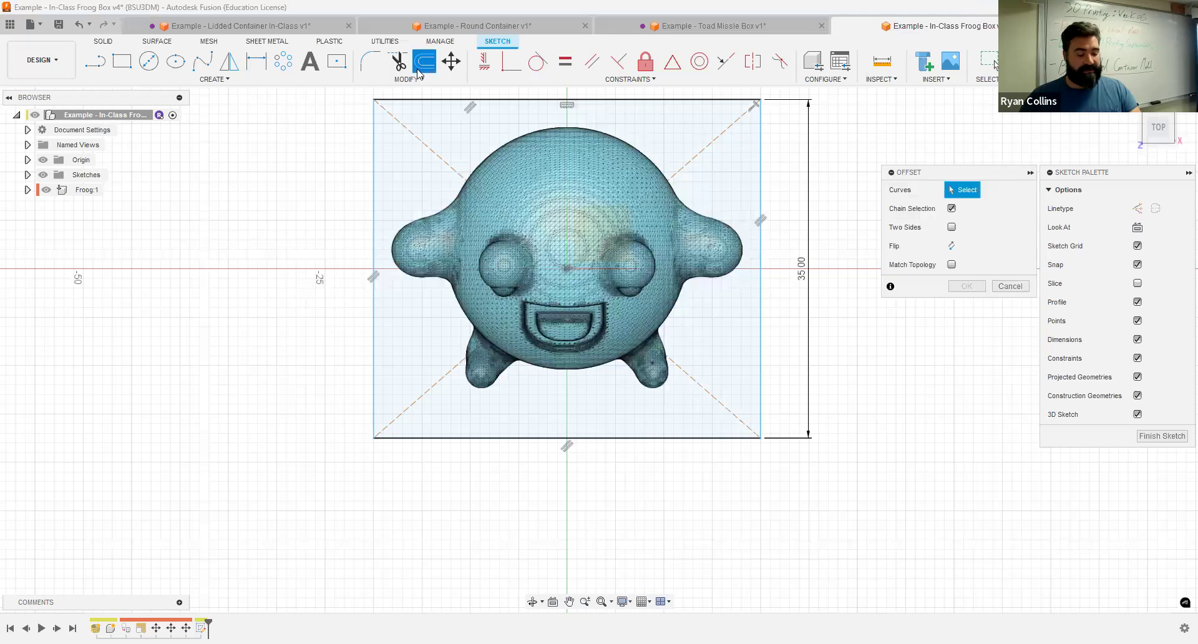
key("Escape")
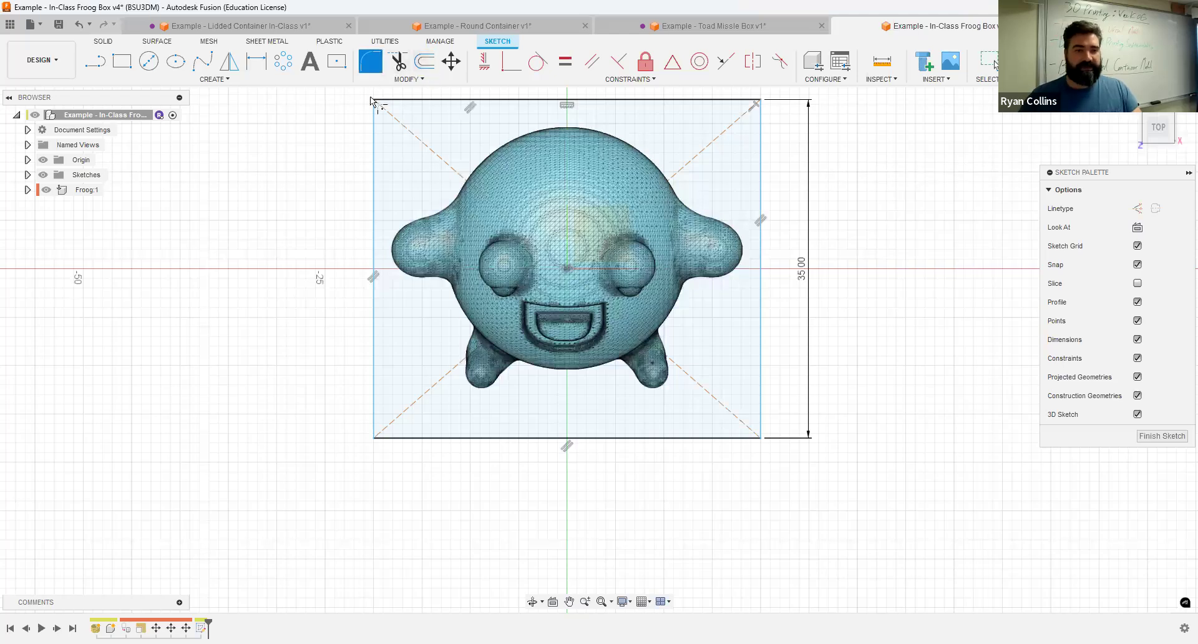
left_click(375, 139)
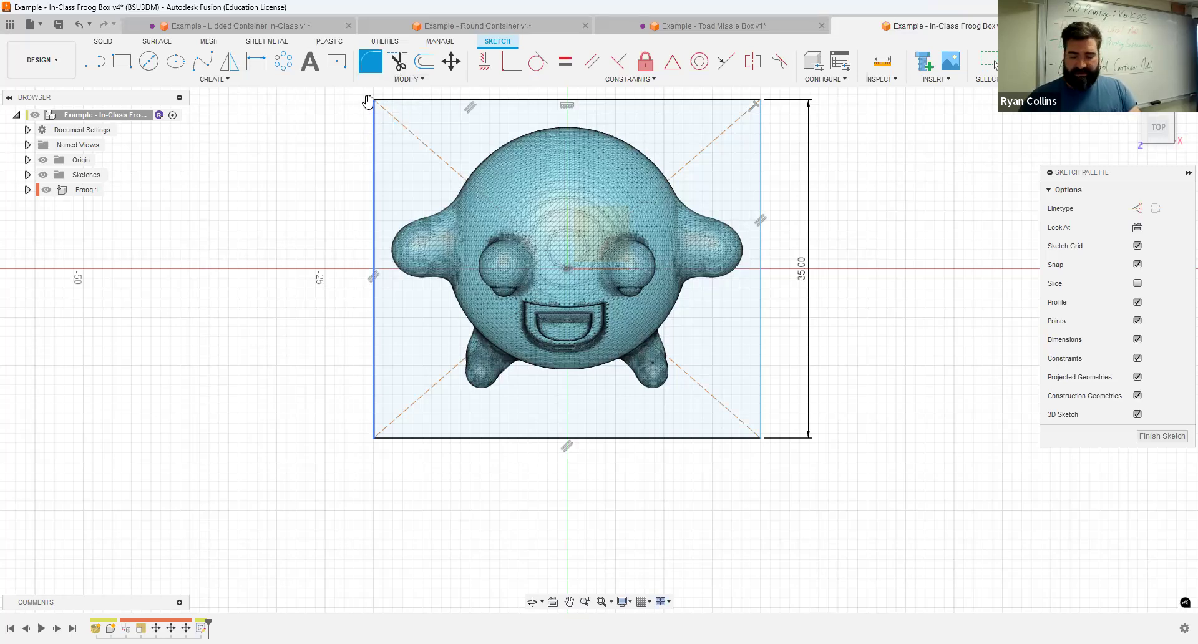
key("f")
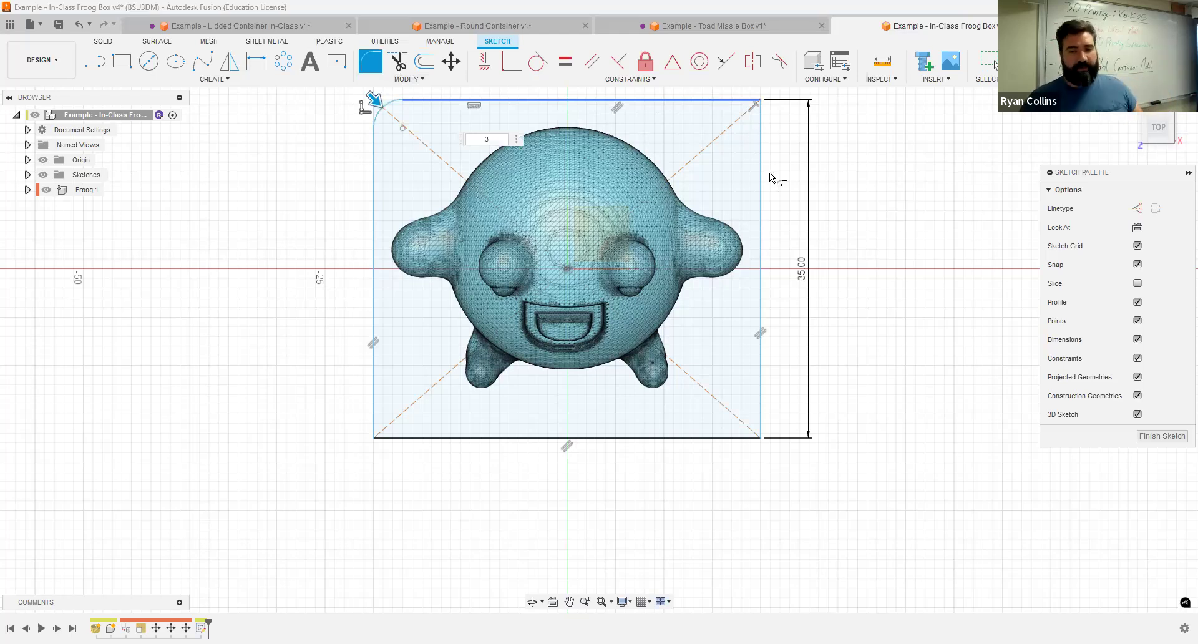
left_click(759, 362)
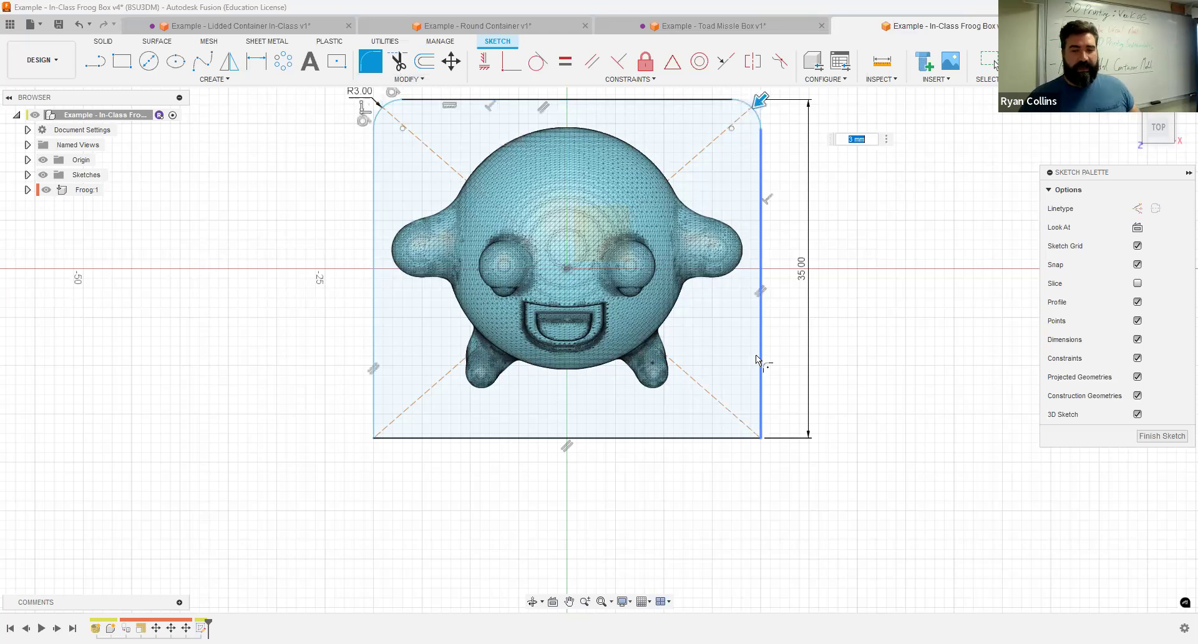
left_click(703, 437)
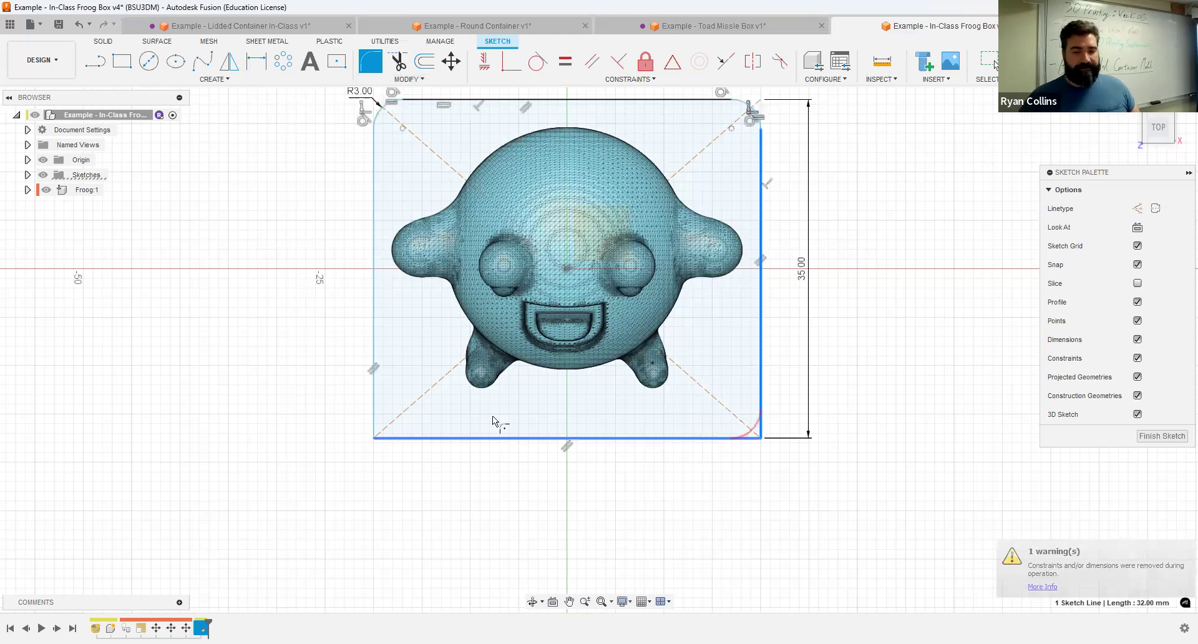
left_click(471, 439)
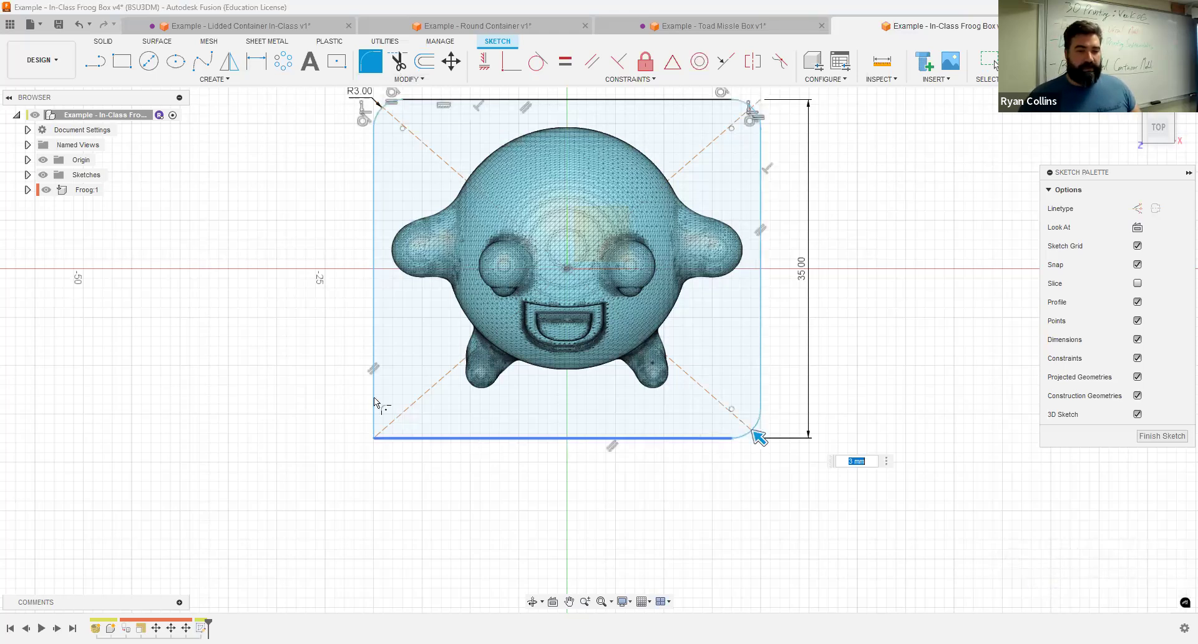
middle_click_drag(309, 302, 326, 359)
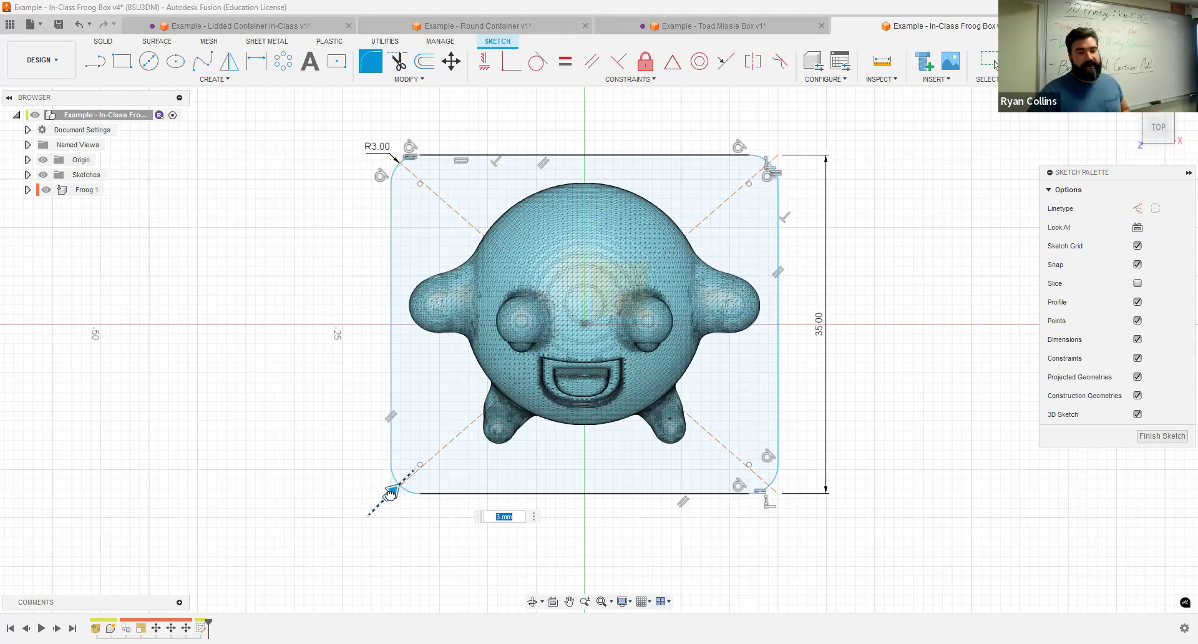
left_click(391, 492)
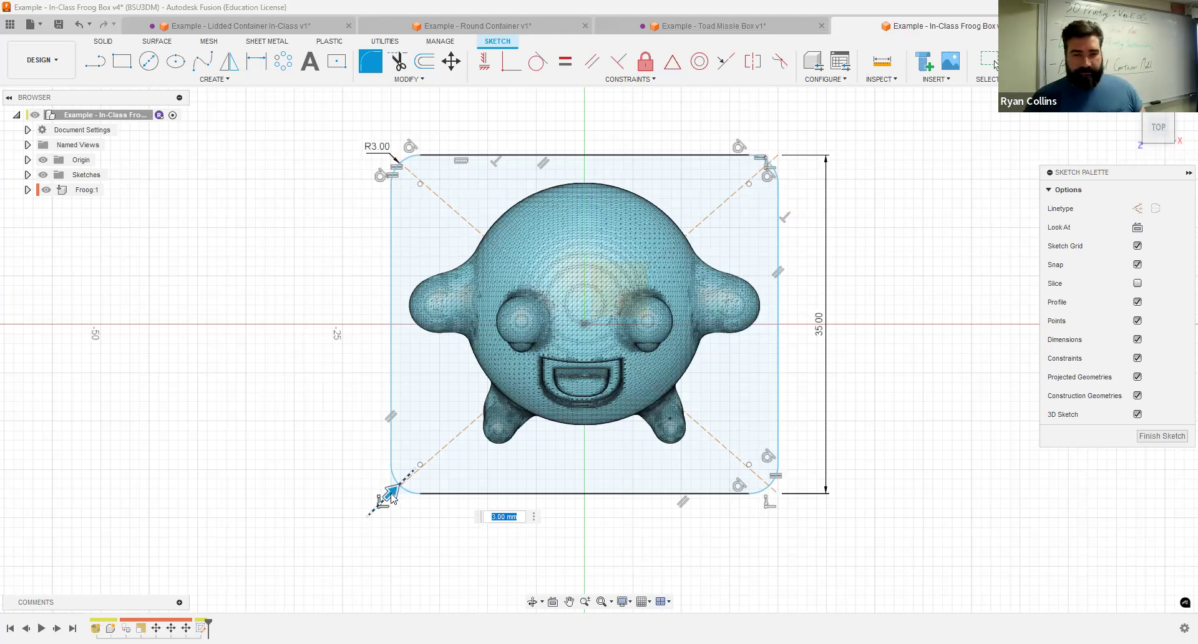
key("Return")
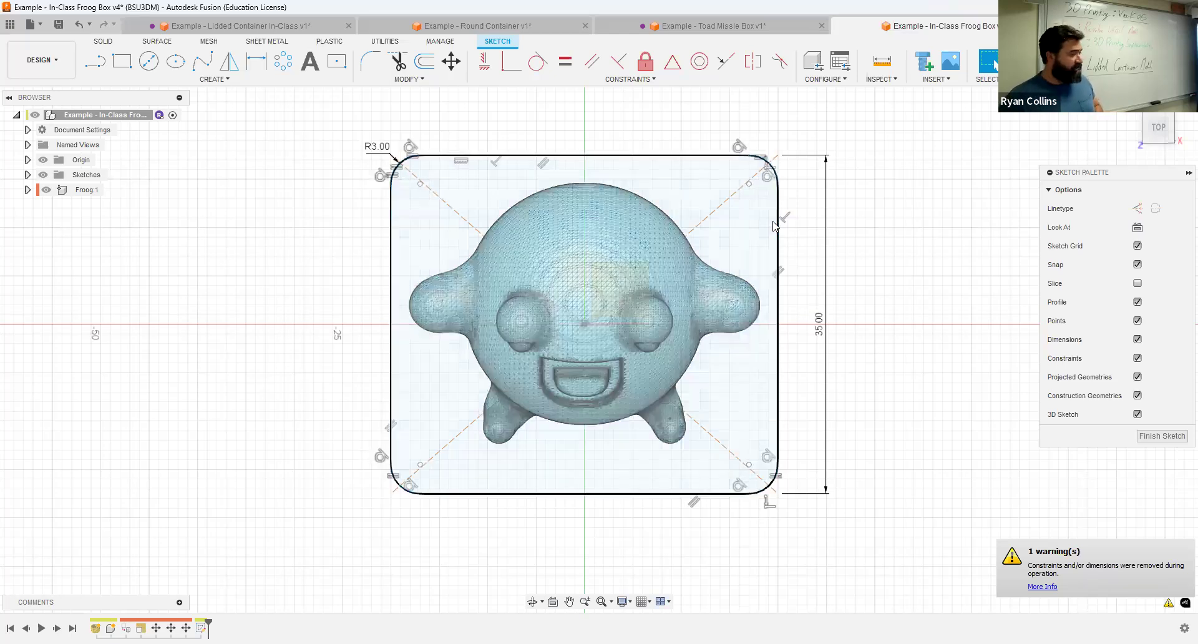
Step: Offset the rounded rectangle outward with a distance of -2 mm to outline the box wall, and finish the sketch
left_click(424, 61)
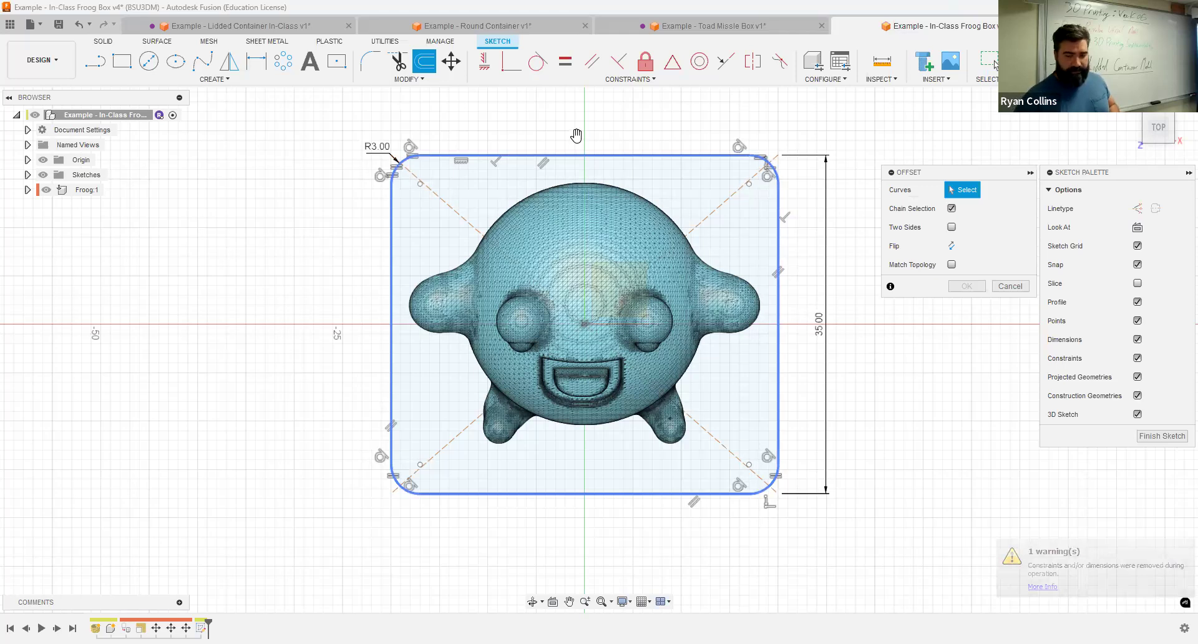
left_click(576, 135)
type("-2")
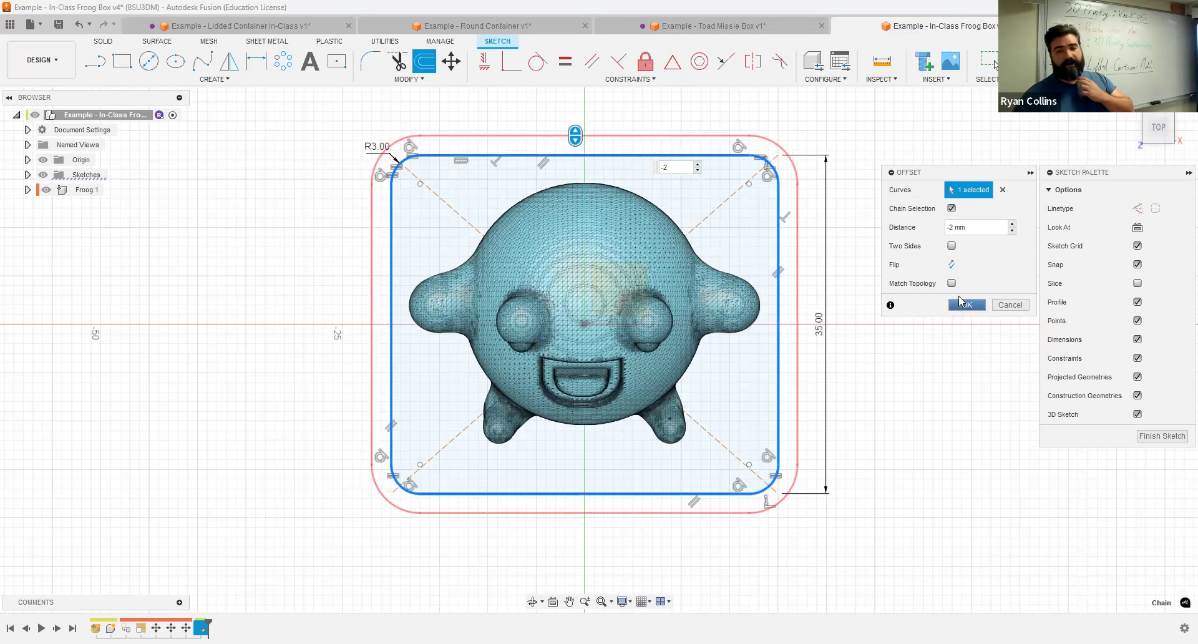
left_click(964, 304)
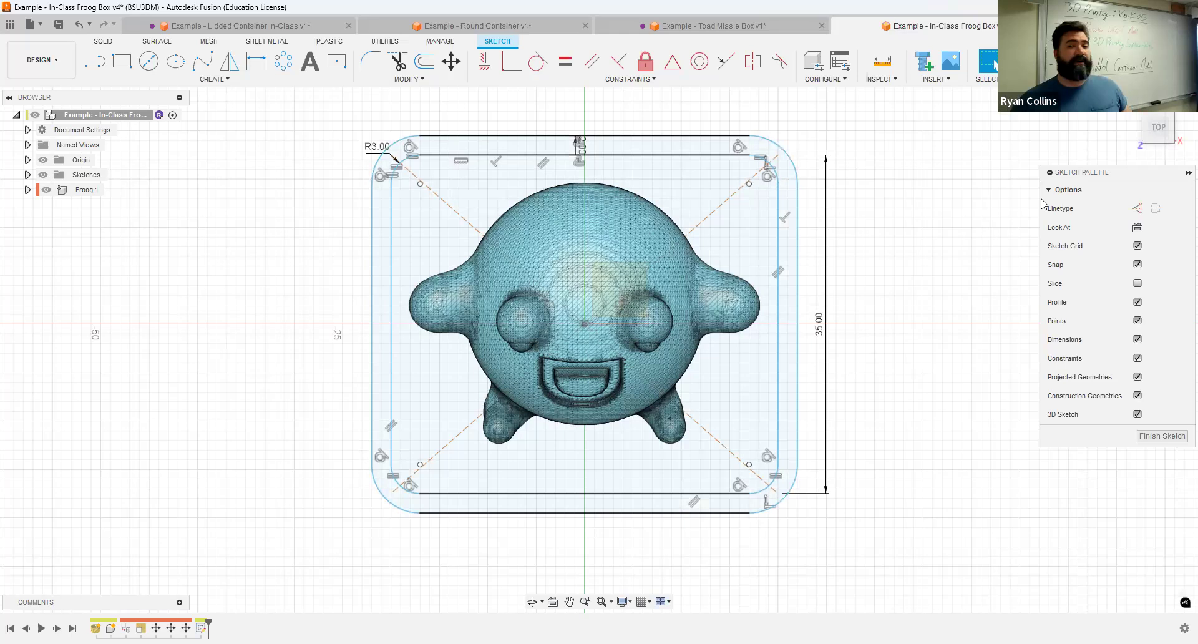
left_click(1037, 61)
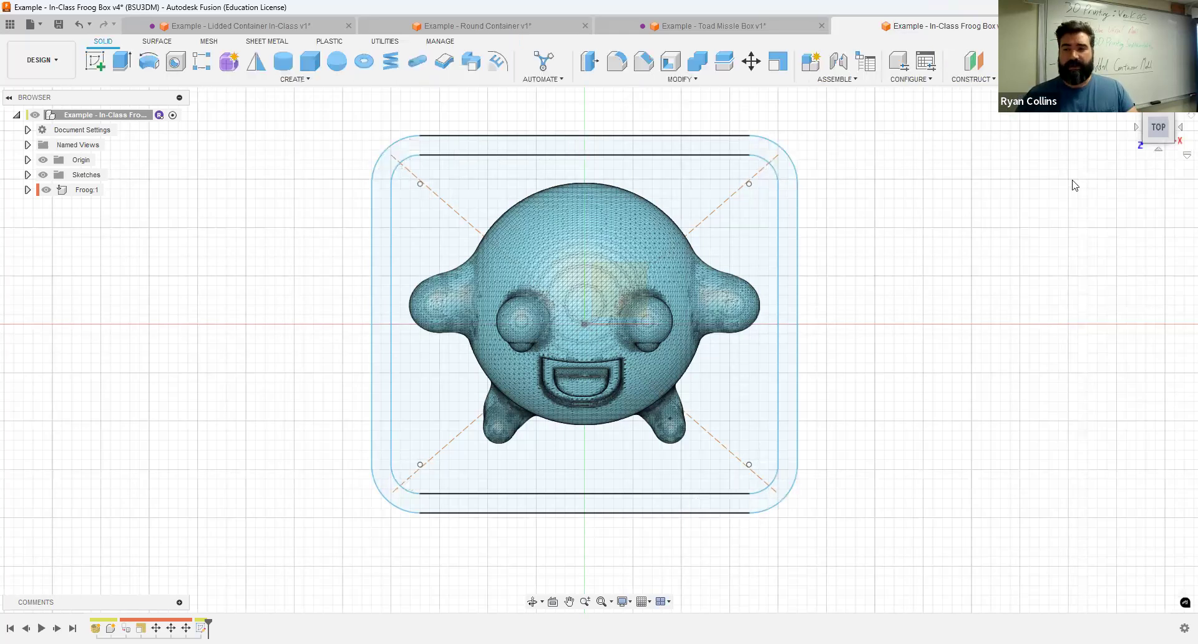
Step: Rename the new sketch as "Box Base"
left_click(1137, 115)
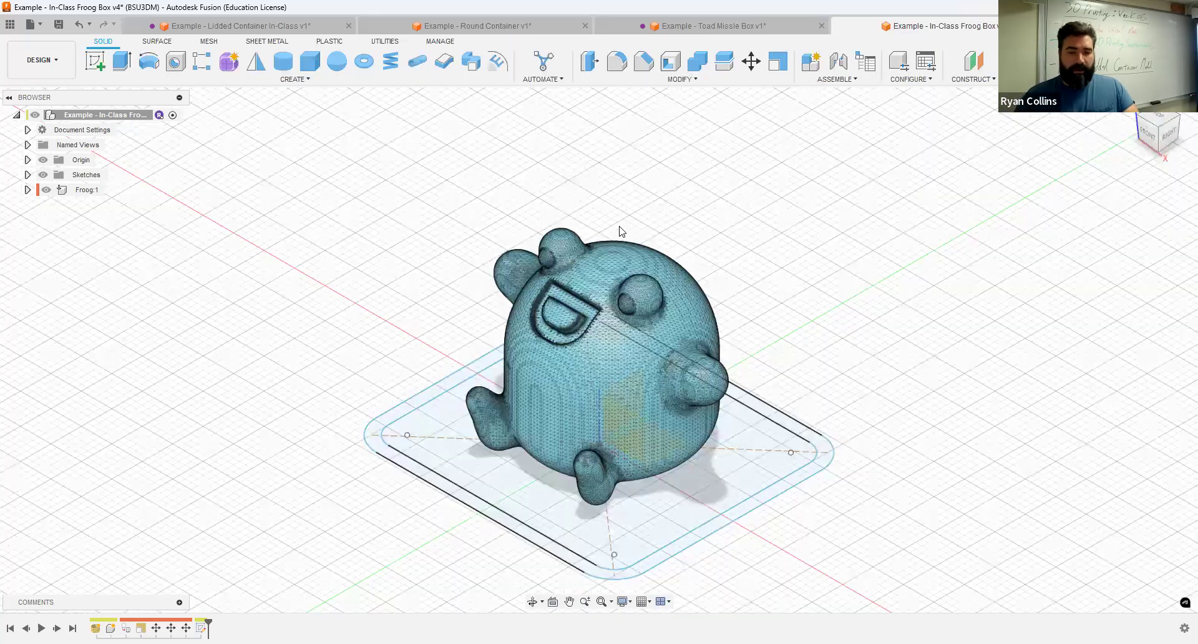
left_click(28, 175)
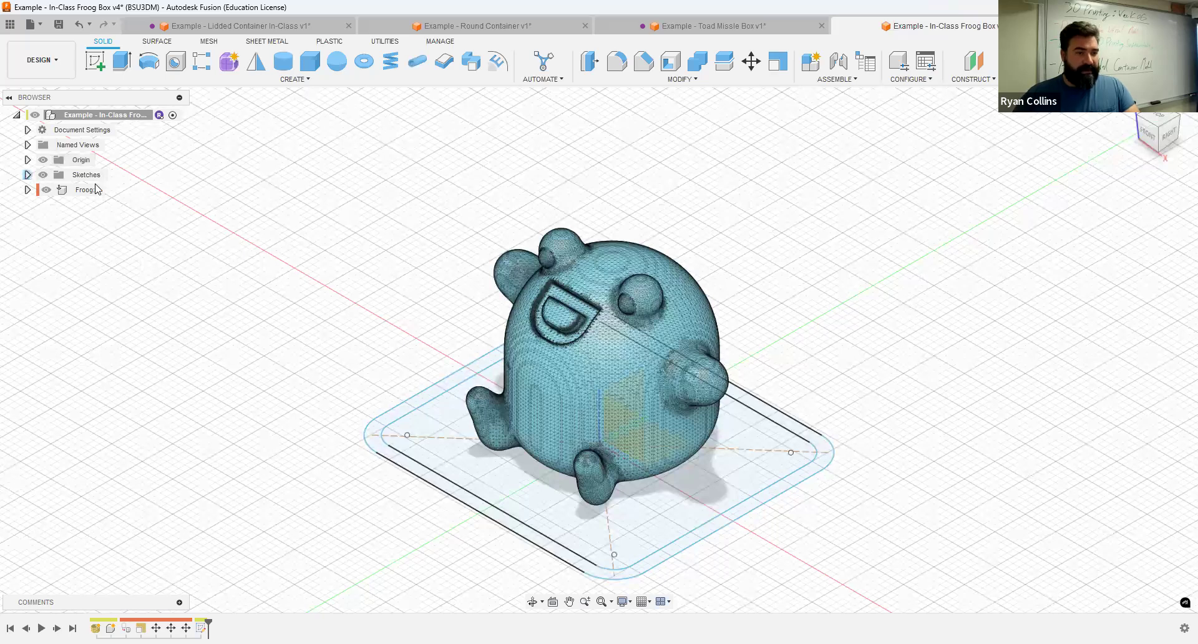
left_click(94, 190)
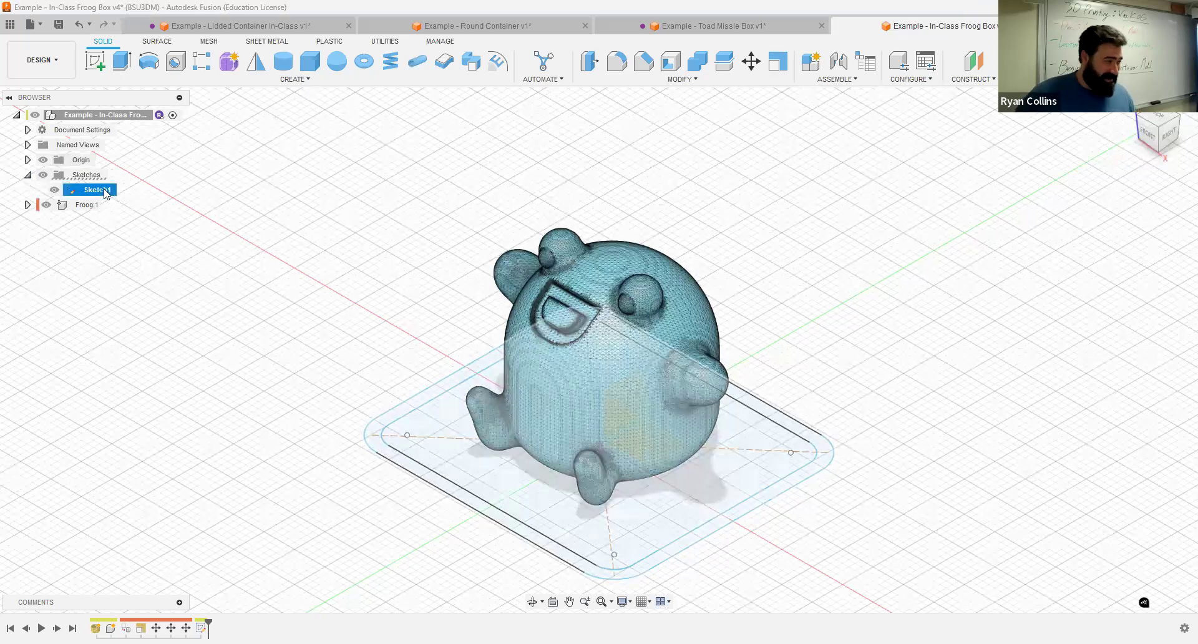
double_click(105, 191)
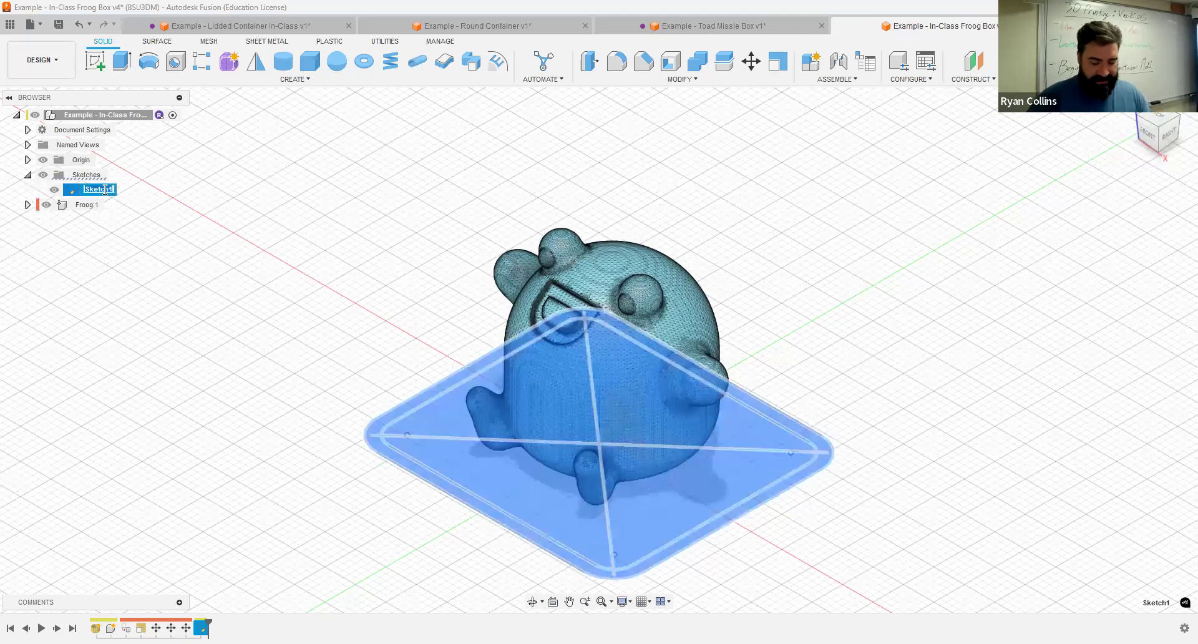
type("Box Base")
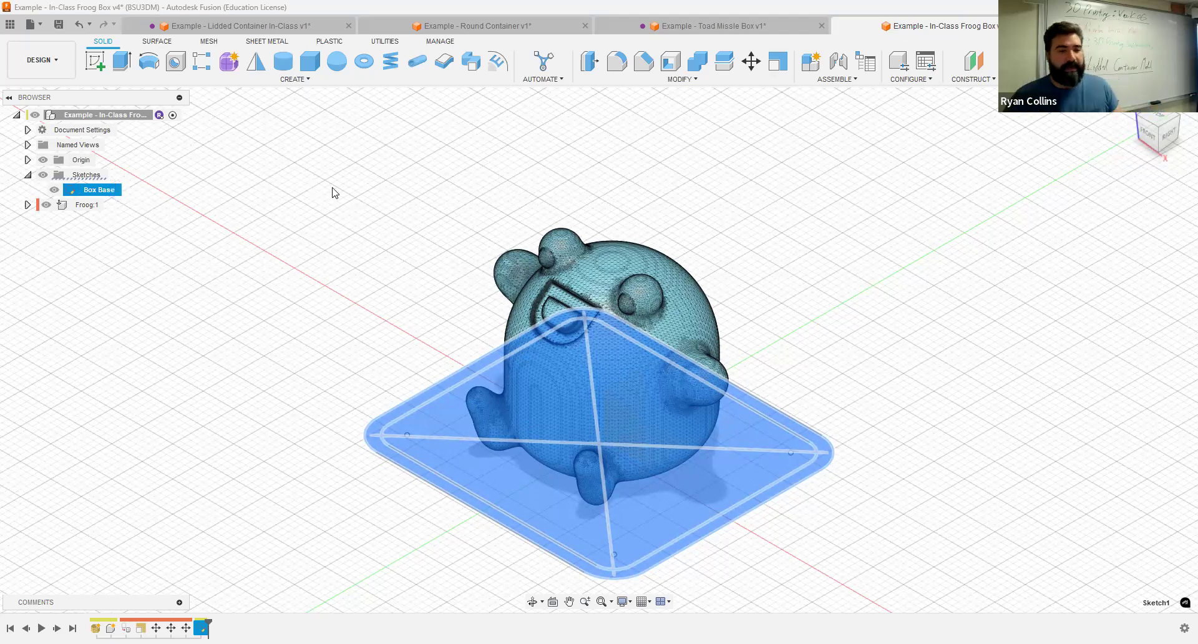
left_click(233, 183)
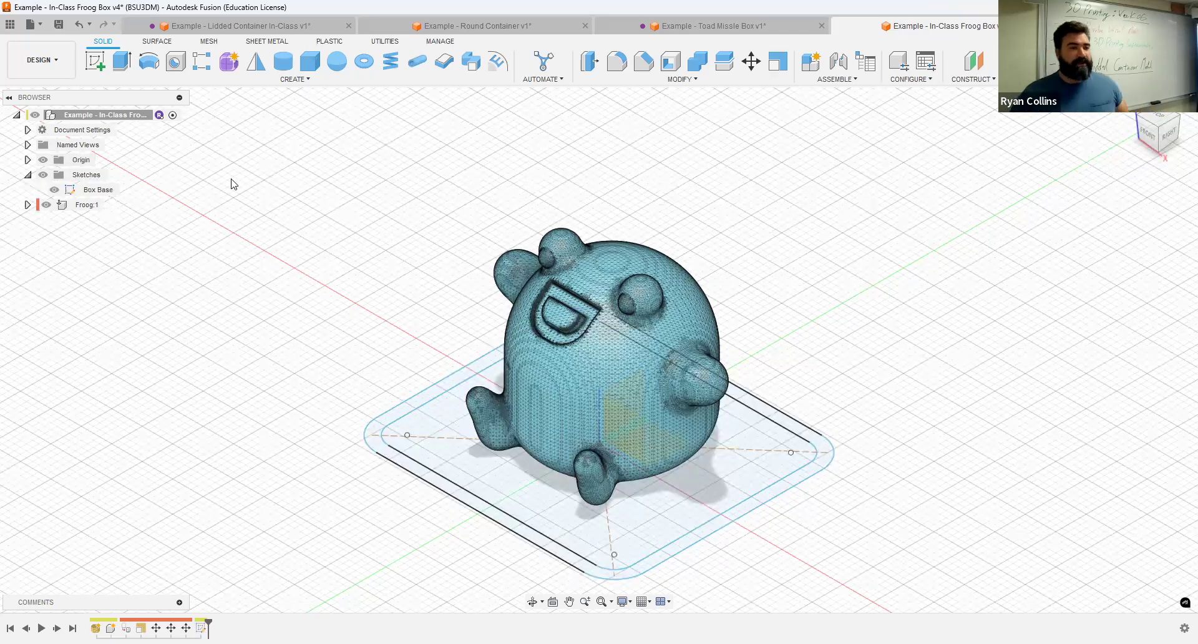
Step: Extrude the ring profile between the two rounded rectangles 19 mm upward as a new body to form the box walls
left_click(121, 60)
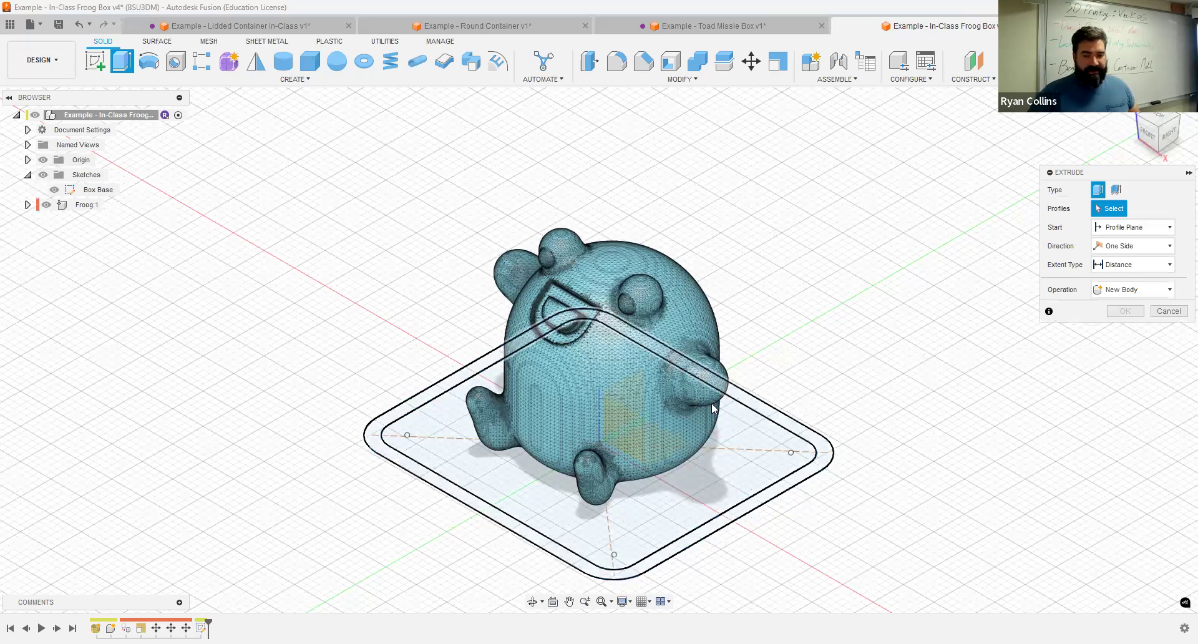
left_click(707, 378)
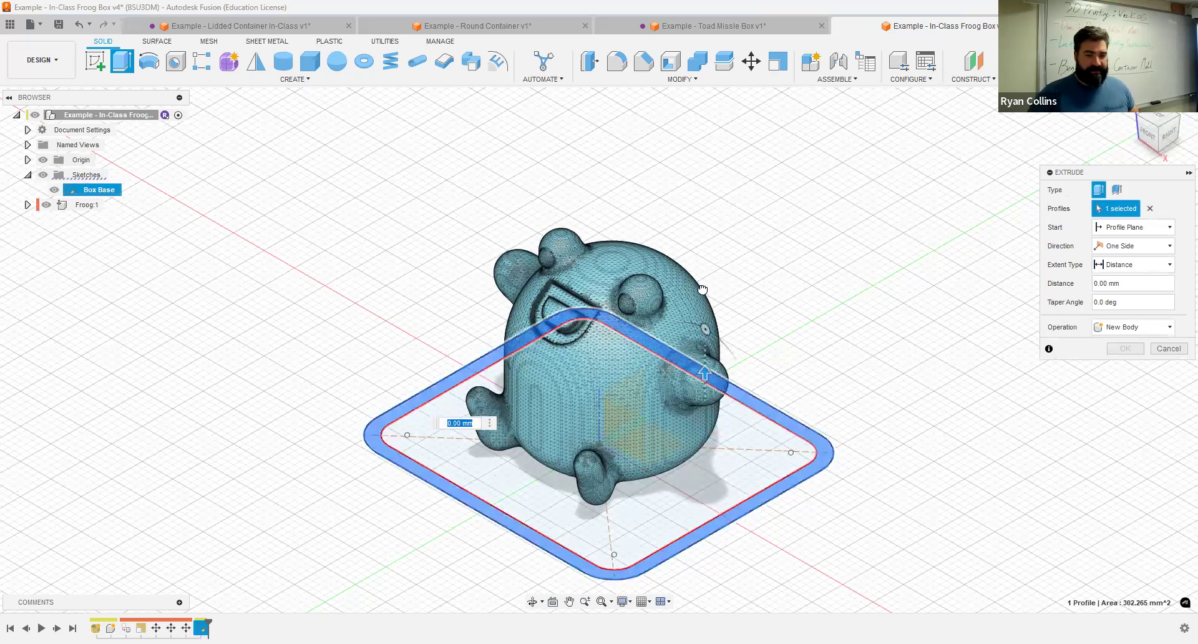
type("16")
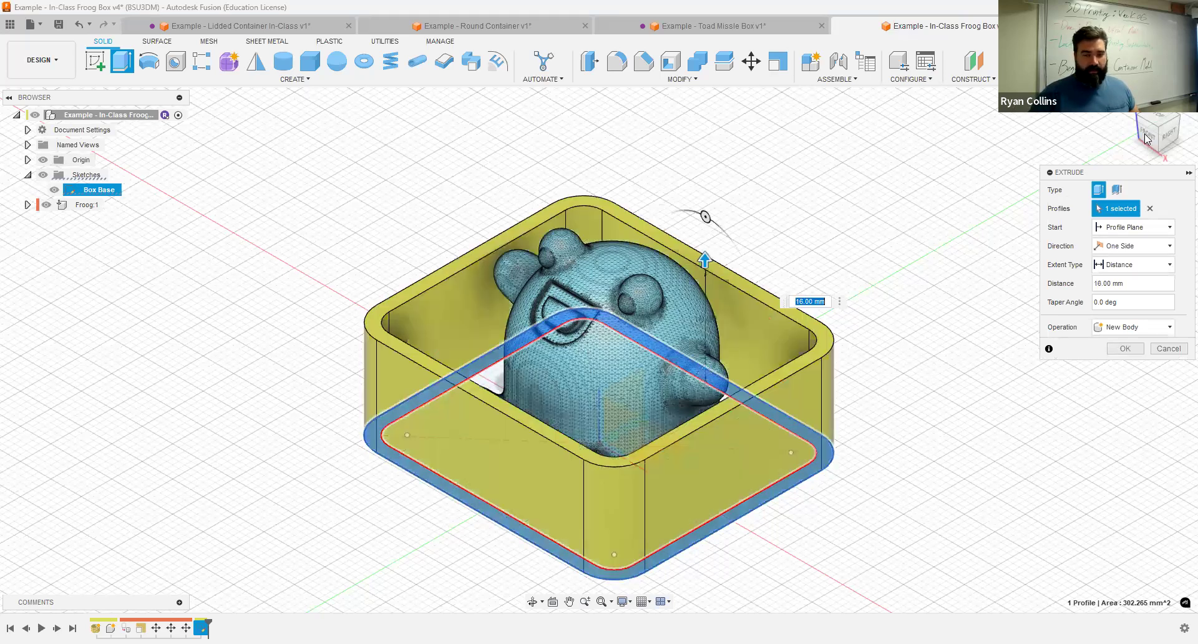
left_click(1147, 132)
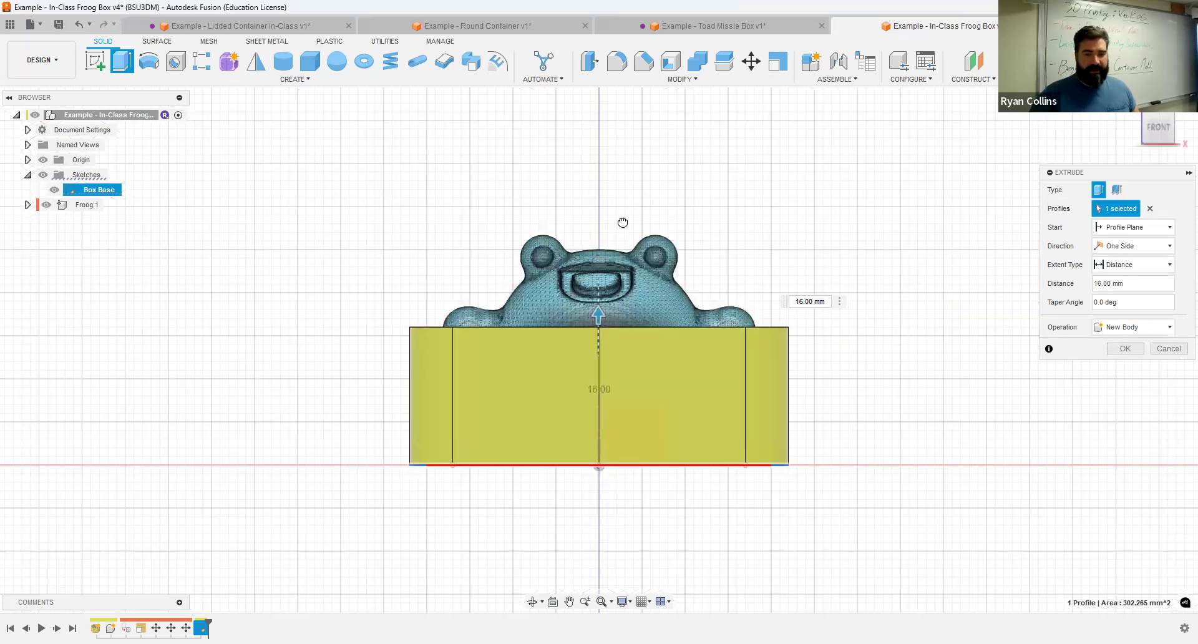
type("27")
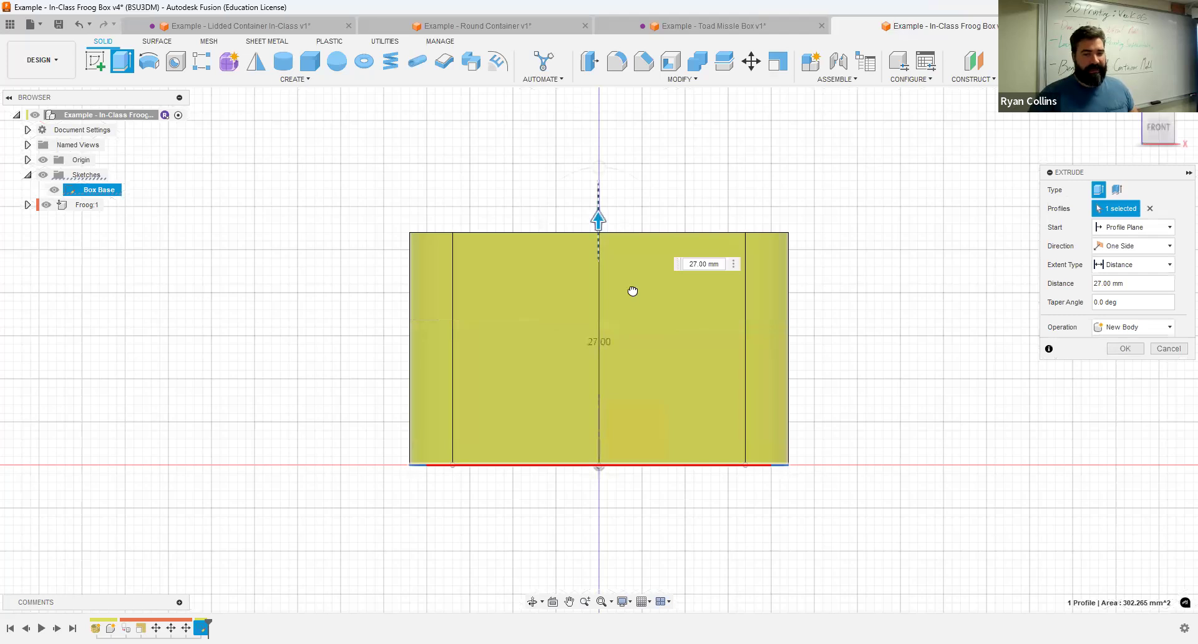
type("19")
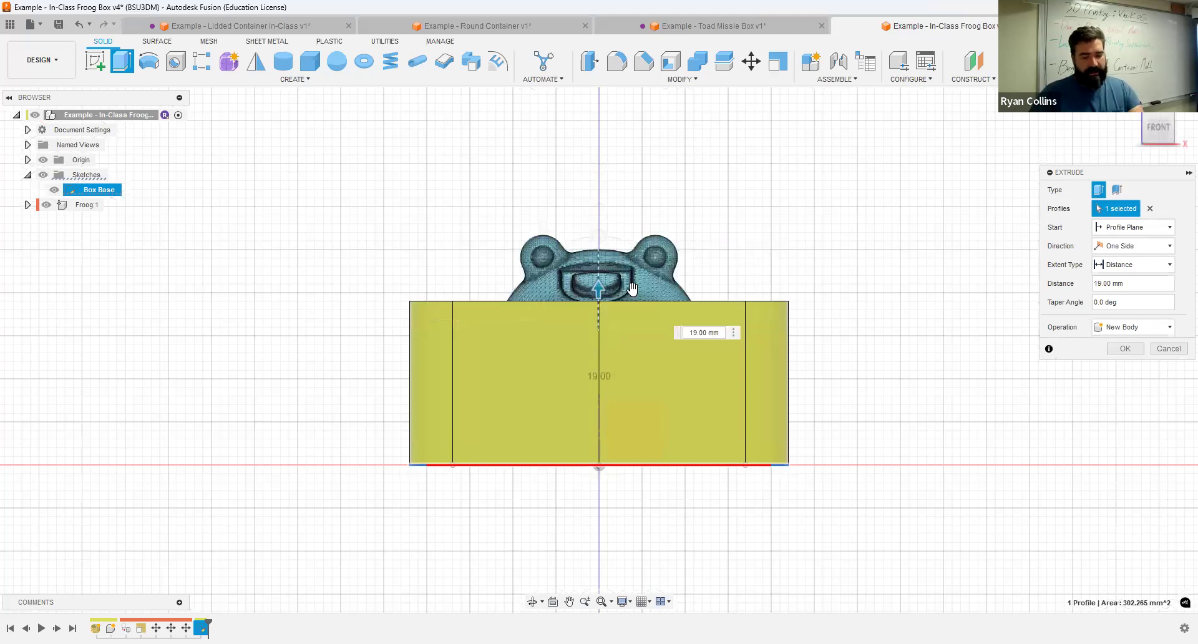
middle_click_drag(819, 318, 825, 294, "shift")
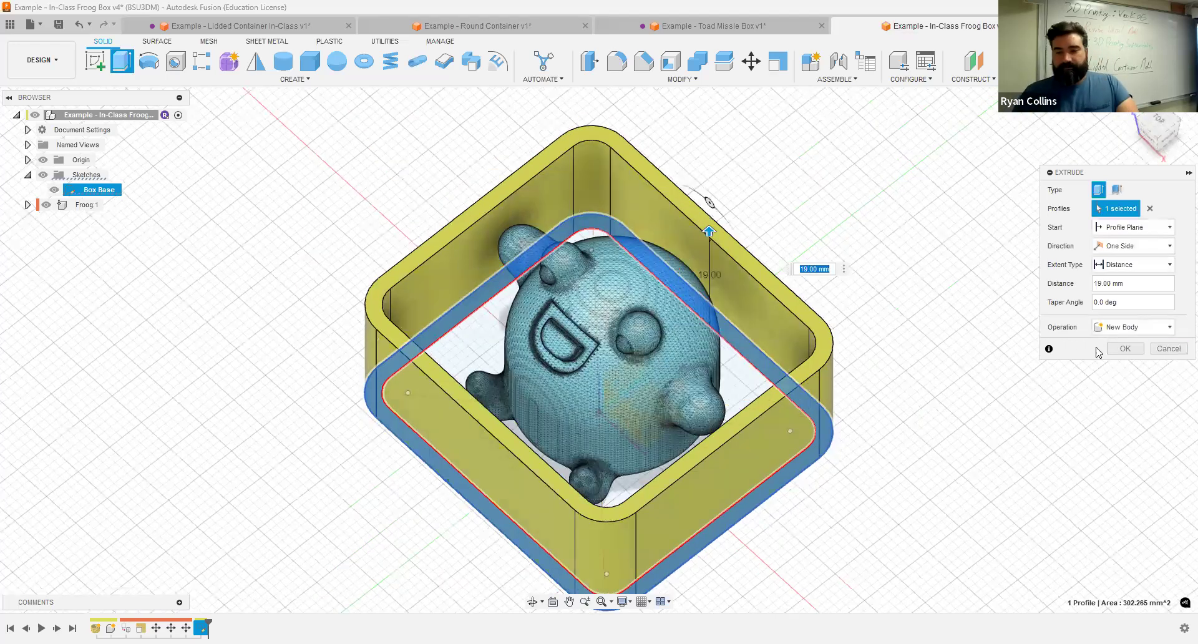
left_click(1129, 349)
Step: Show the Box Base sketch and extrude its inner and ring profiles by -2 mm, joined to the walls, as the box floor
middle_click_drag(981, 341, 991, 294, "shift")
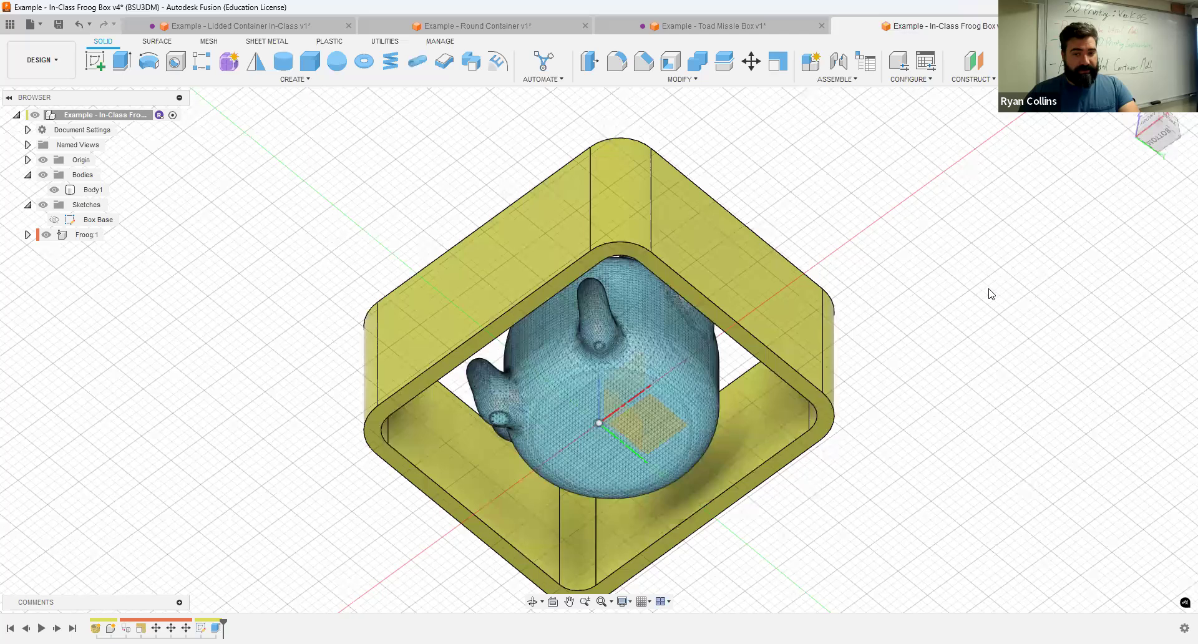
key("e")
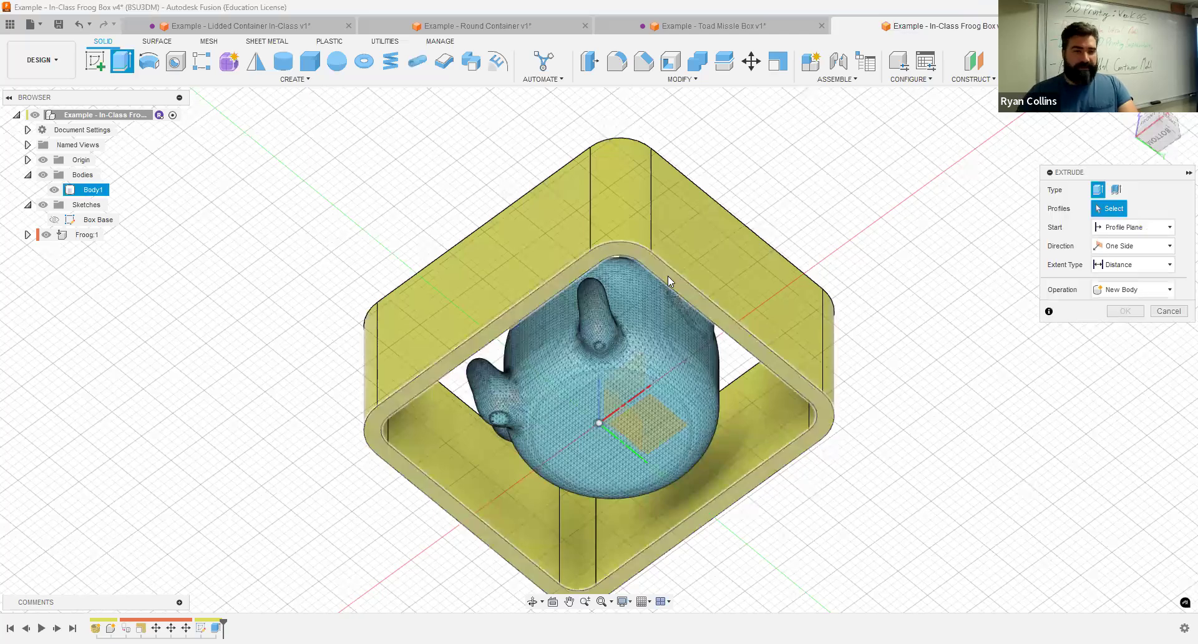
left_click(54, 221)
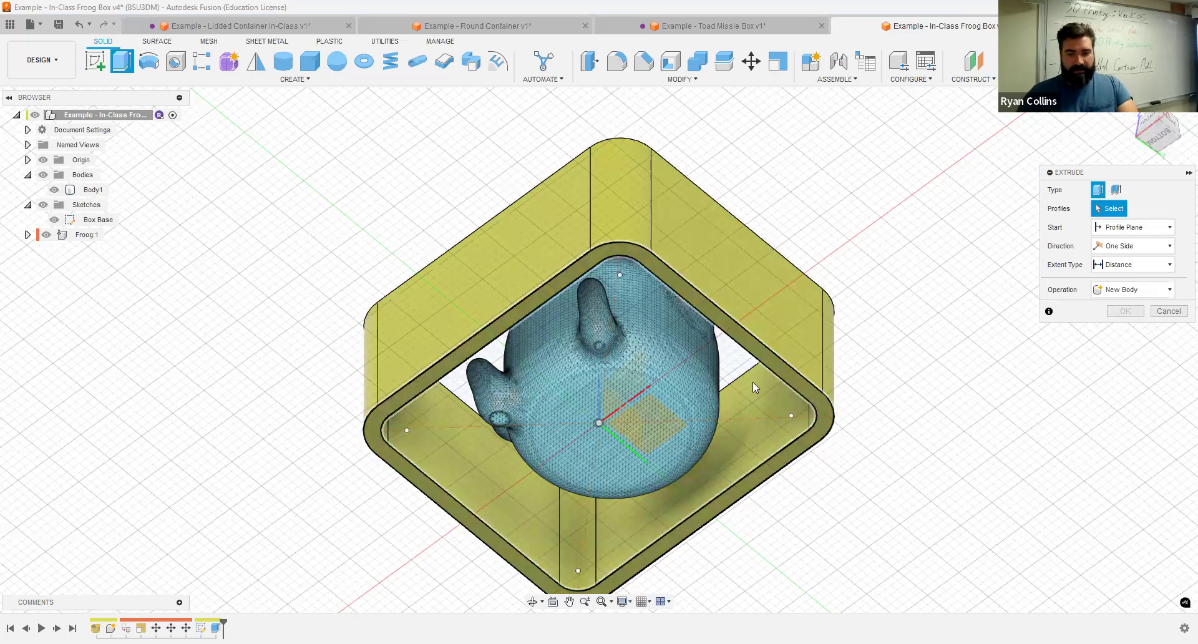
middle_click_drag(752, 387, 598, 446, "shift")
left_click(818, 340)
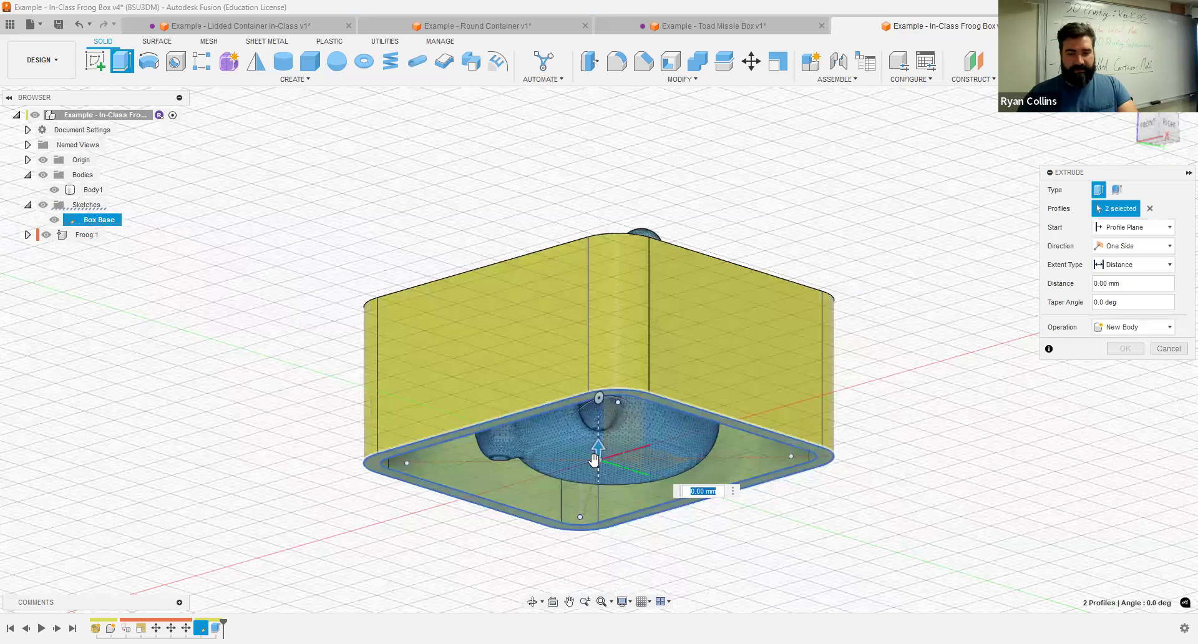
type("-2")
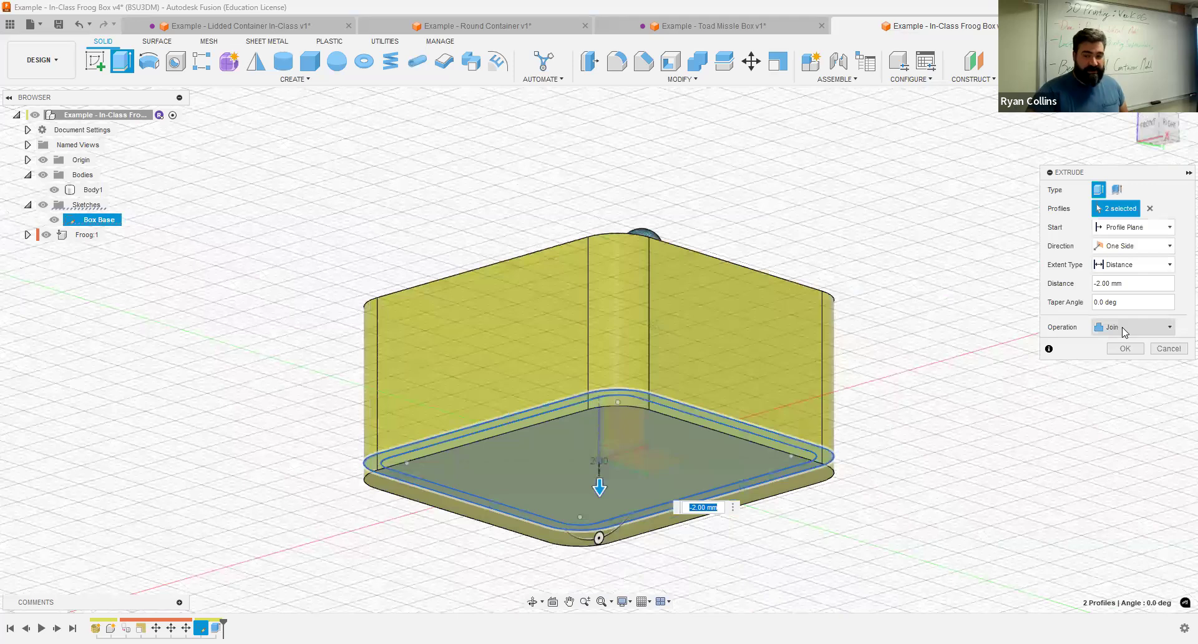
left_click(1125, 348)
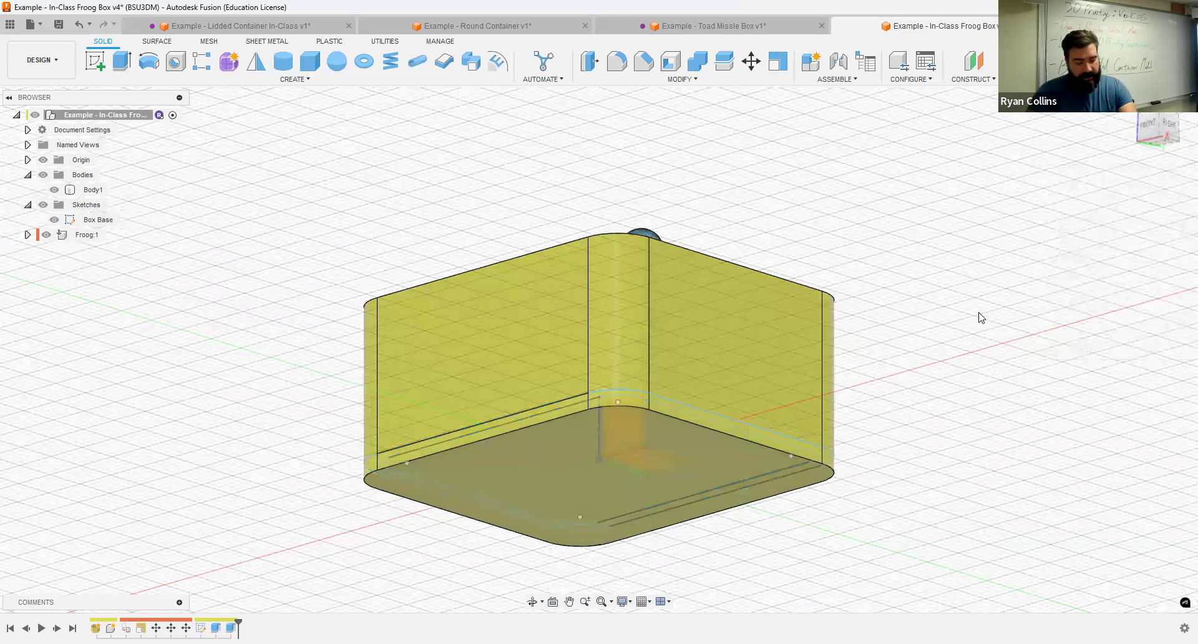
Step: Rename the box body as "Box Bottom"
middle_click_drag(952, 335, 978, 339, "shift")
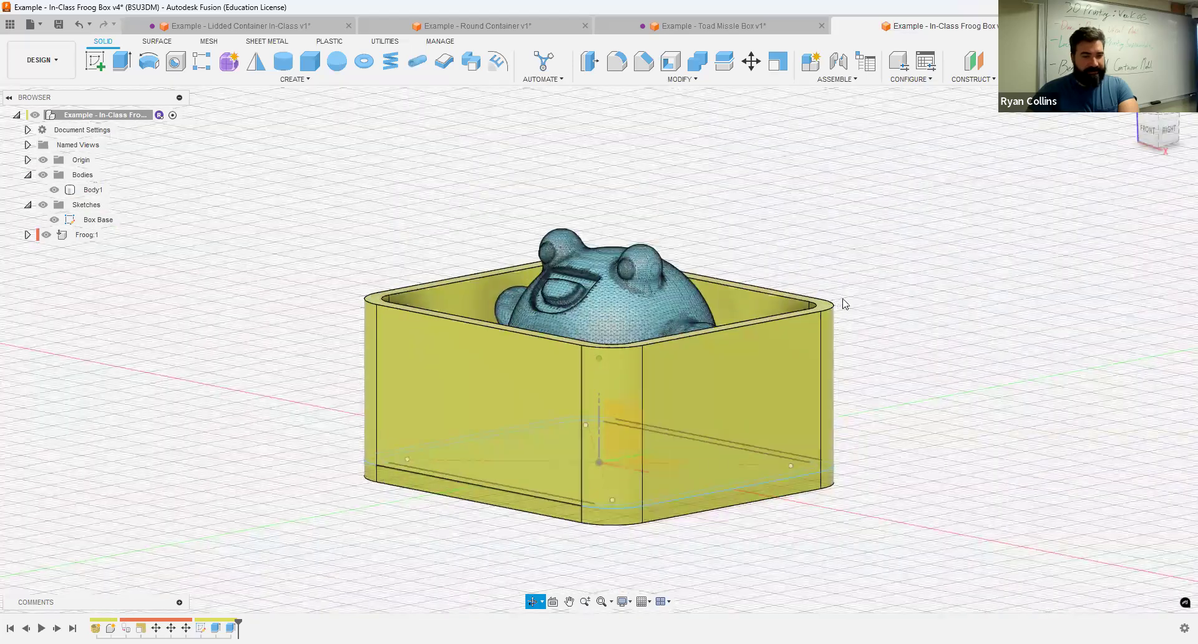
left_click(55, 192)
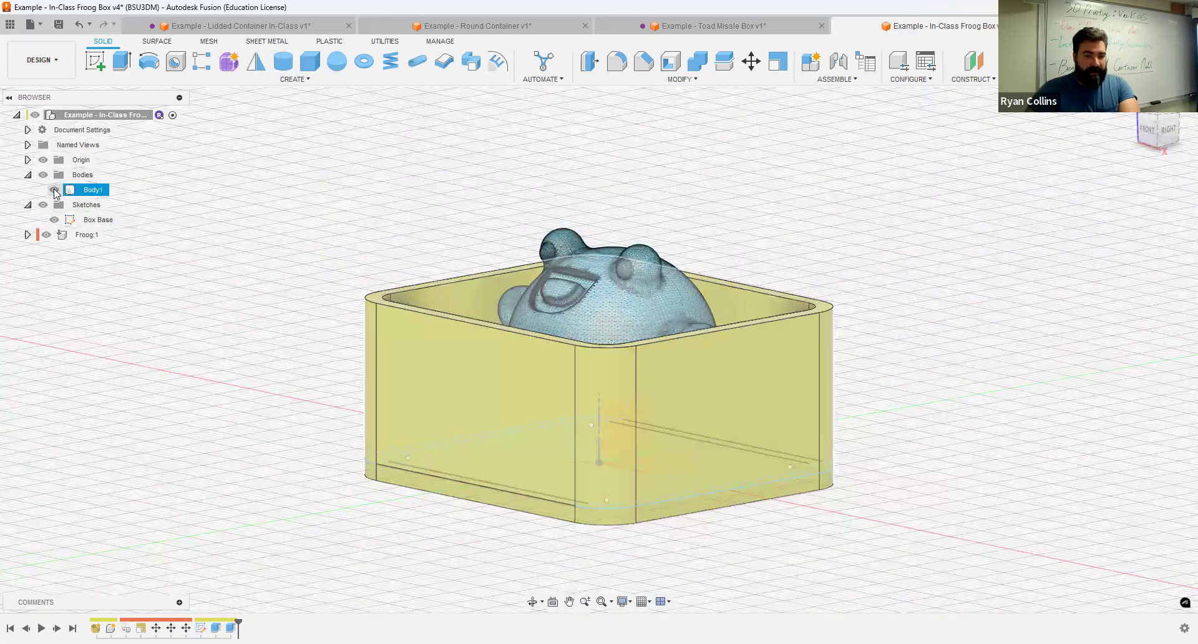
key("Escape")
left_click(55, 191)
left_click(54, 190)
left_click(90, 191)
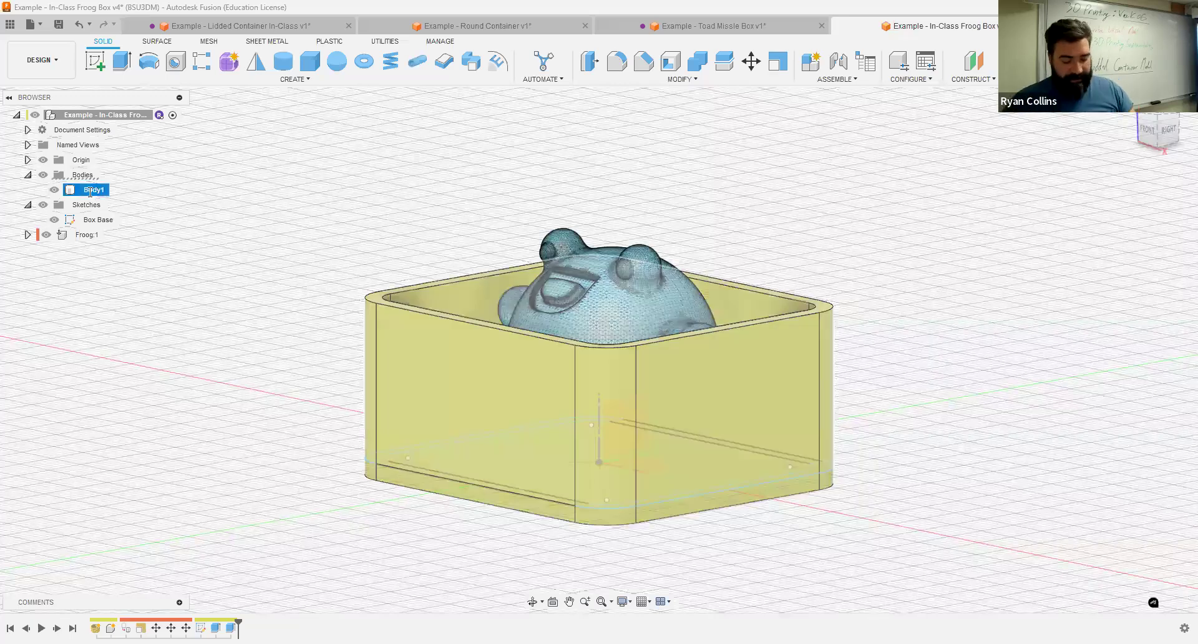
double_click(89, 191)
type("Box Bottom")
key("Return")
left_click(825, 170)
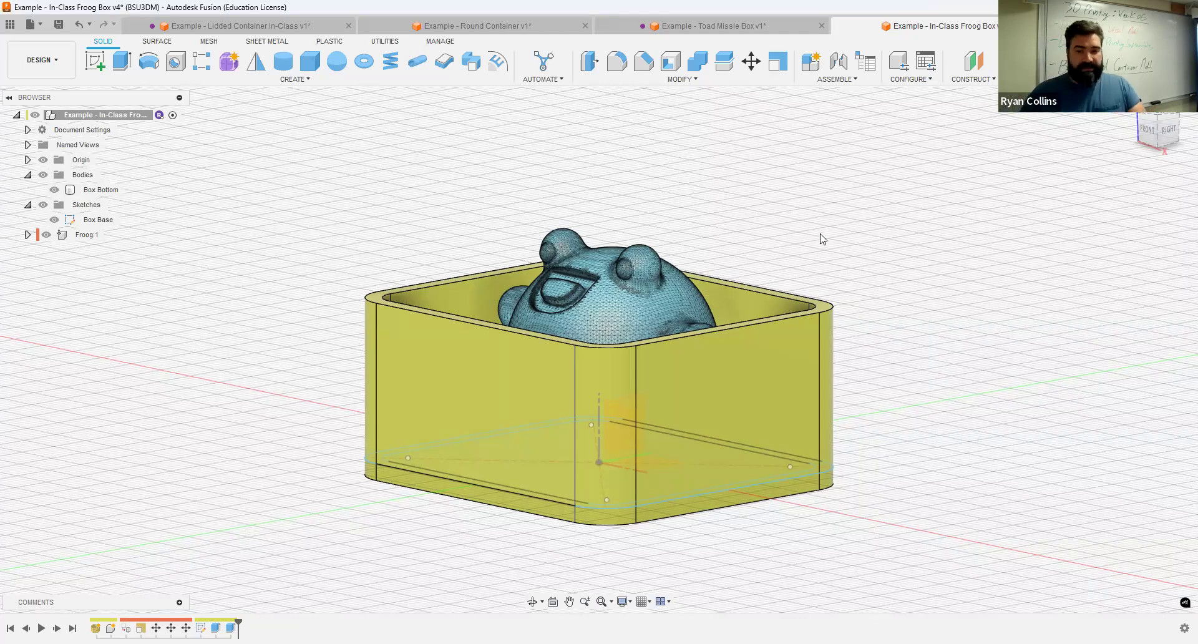
Step: Start an extrusion of both Box Base profiles, try an 8 mm distance, and reset the distance to 0 mm
middle_click_drag(816, 243, 599, 313, "shift")
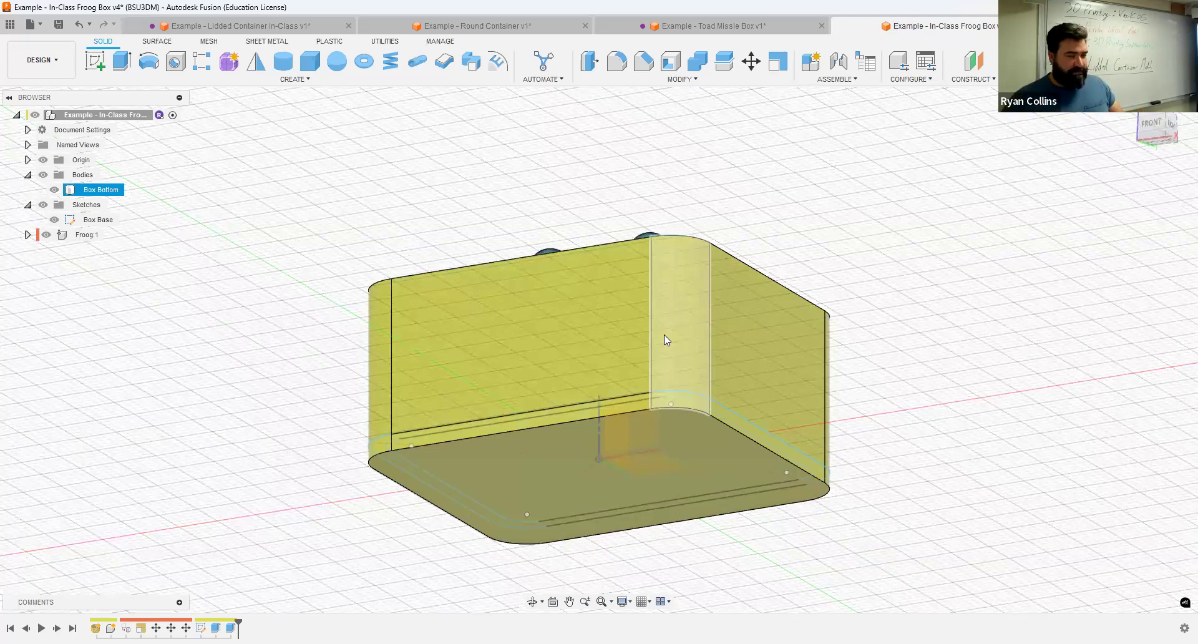
middle_click_drag(882, 254, 664, 231, "shift")
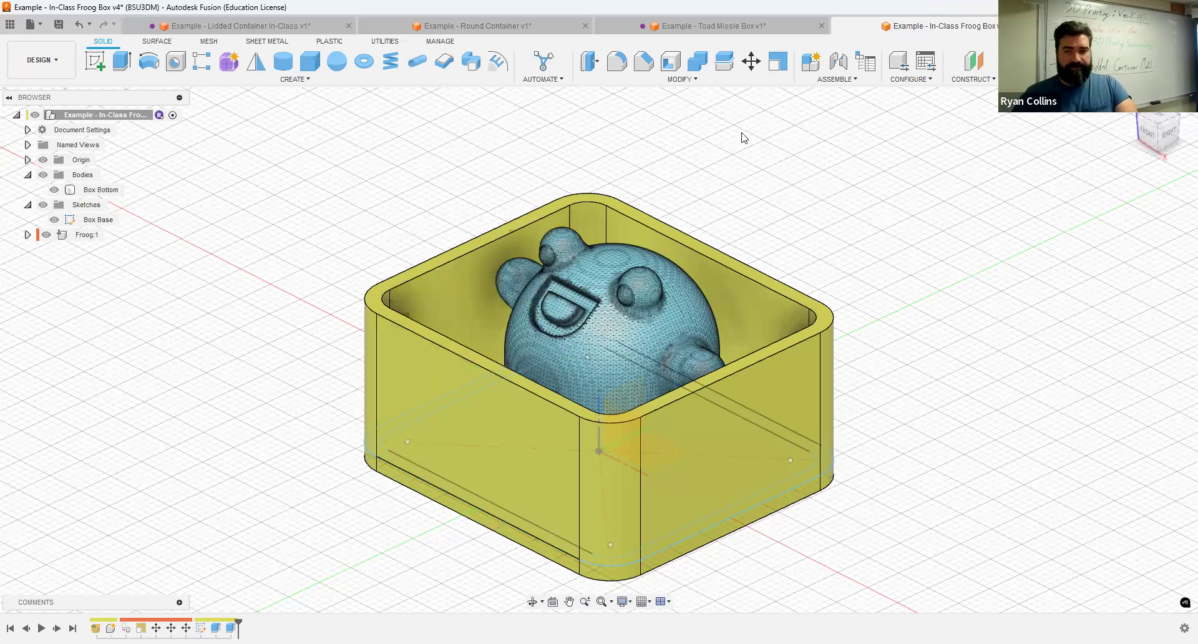
key("e")
middle_click_drag(910, 285, 753, 388, "shift")
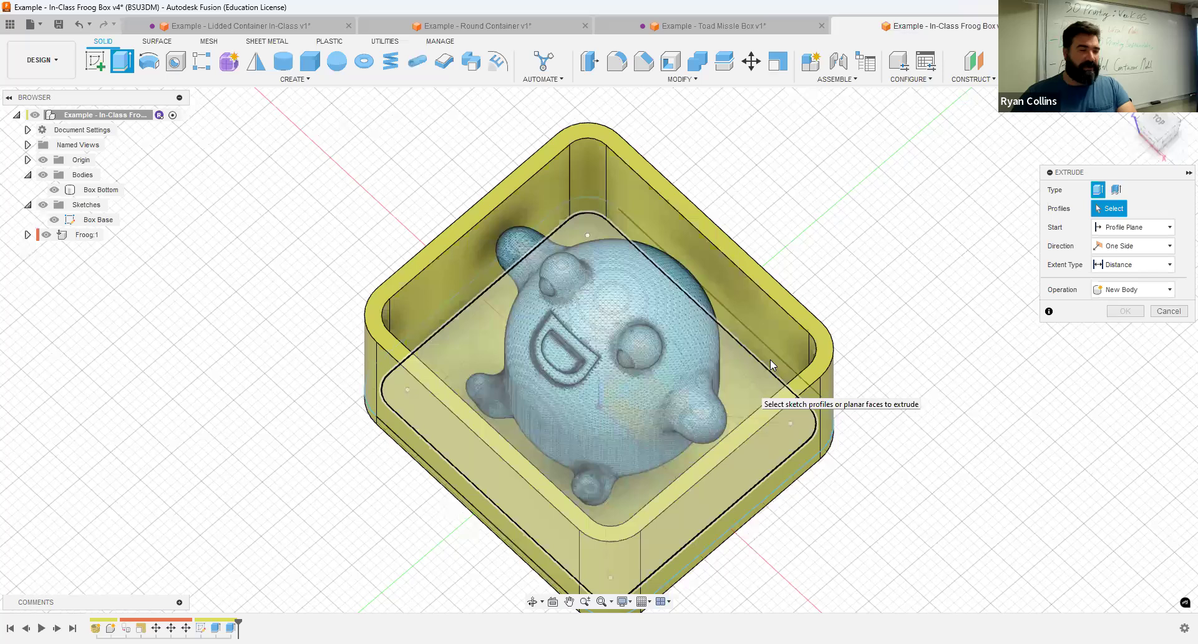
left_click(770, 359)
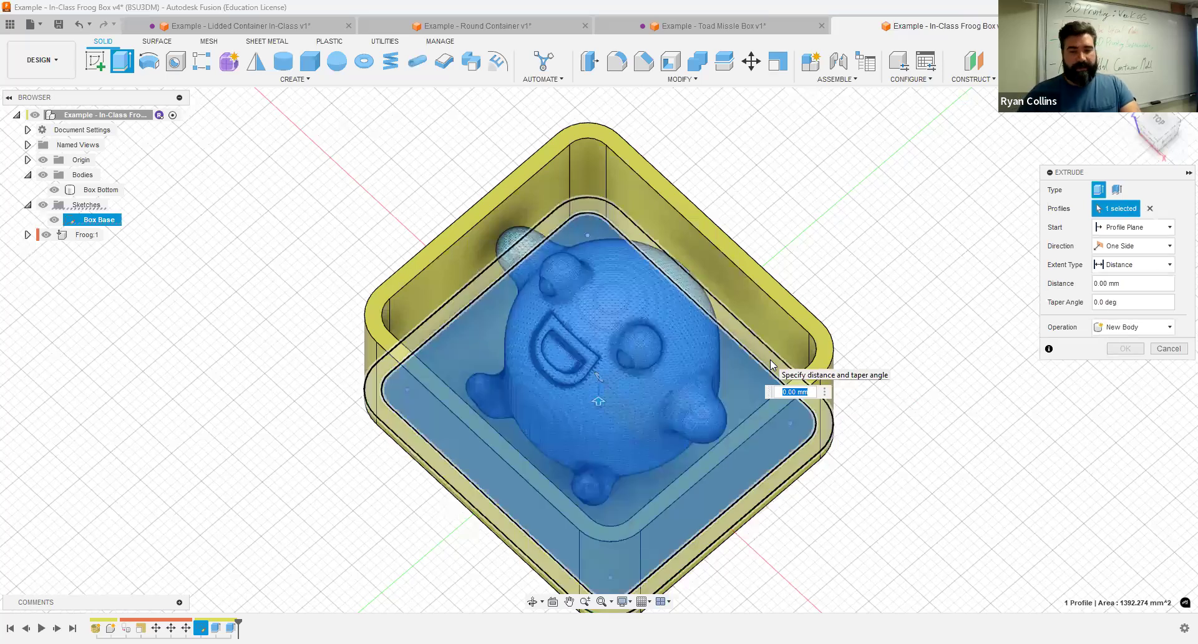
left_click(843, 330)
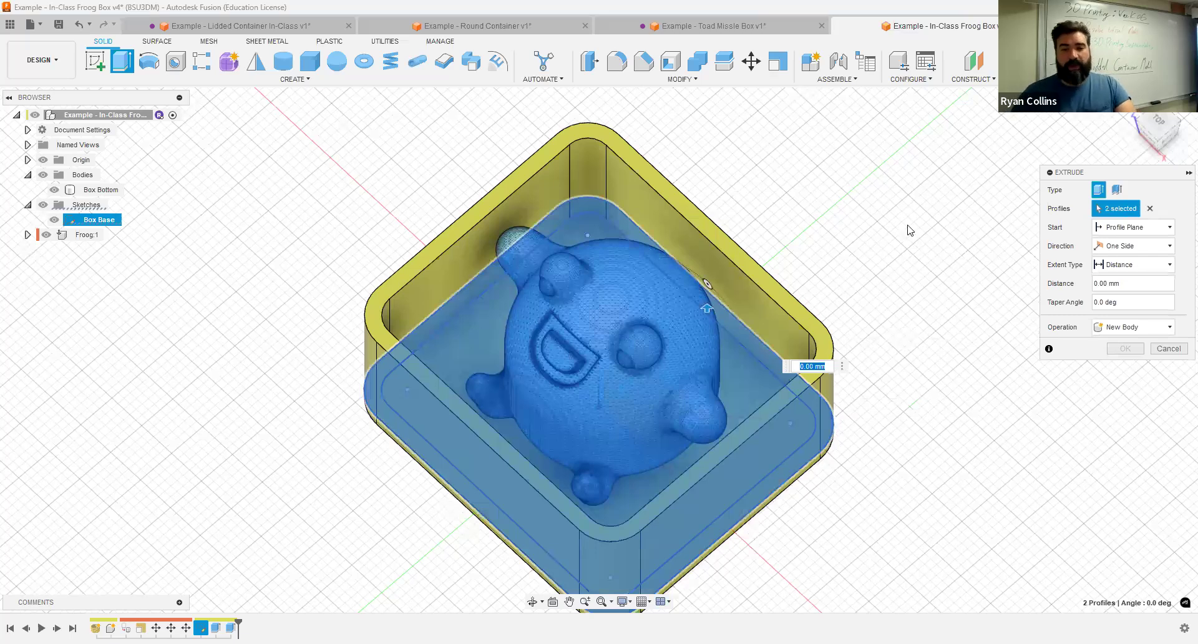
middle_click_drag(912, 256, 410, 408, "shift")
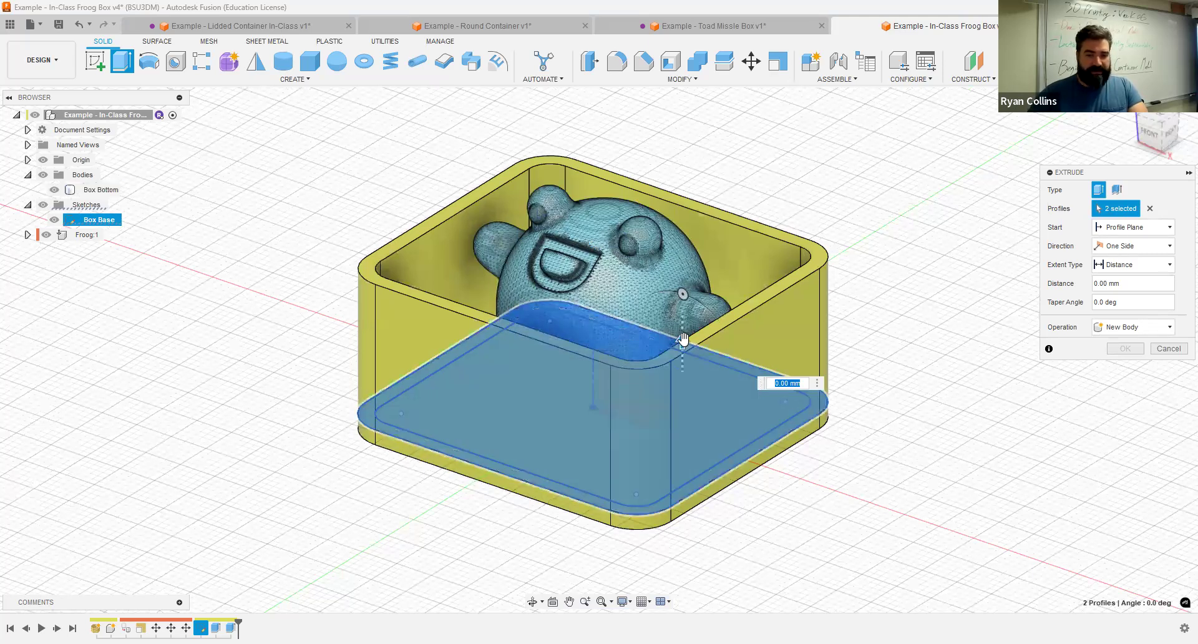
left_click_drag(683, 339, 686, 282)
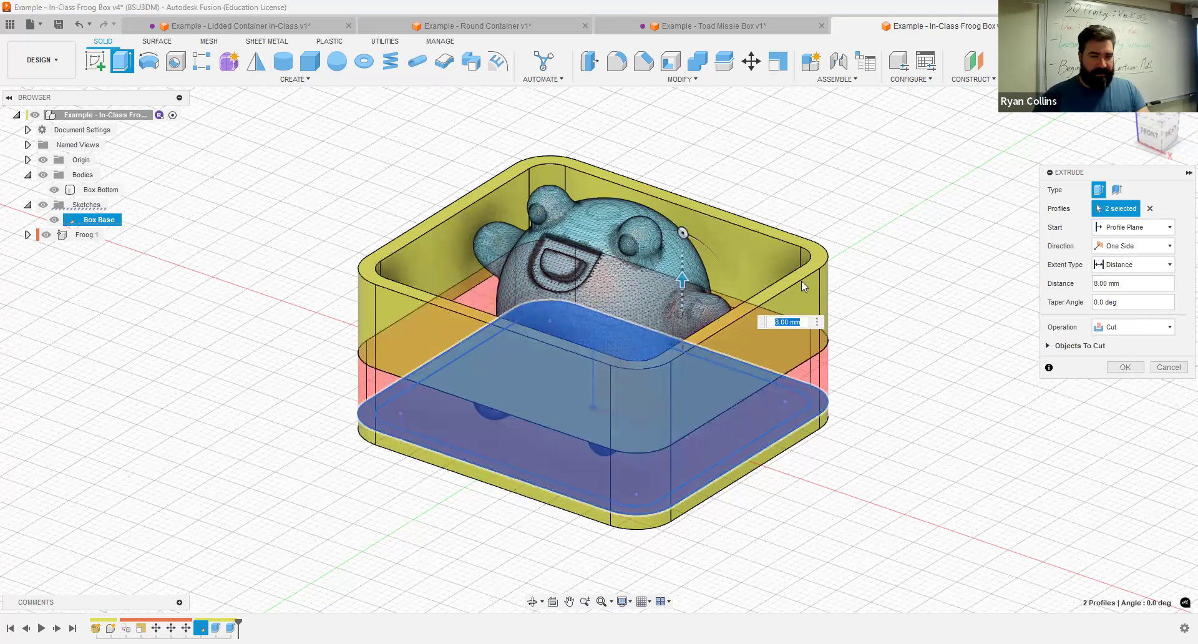
middle_click_drag(937, 398, 934, 407, "shift")
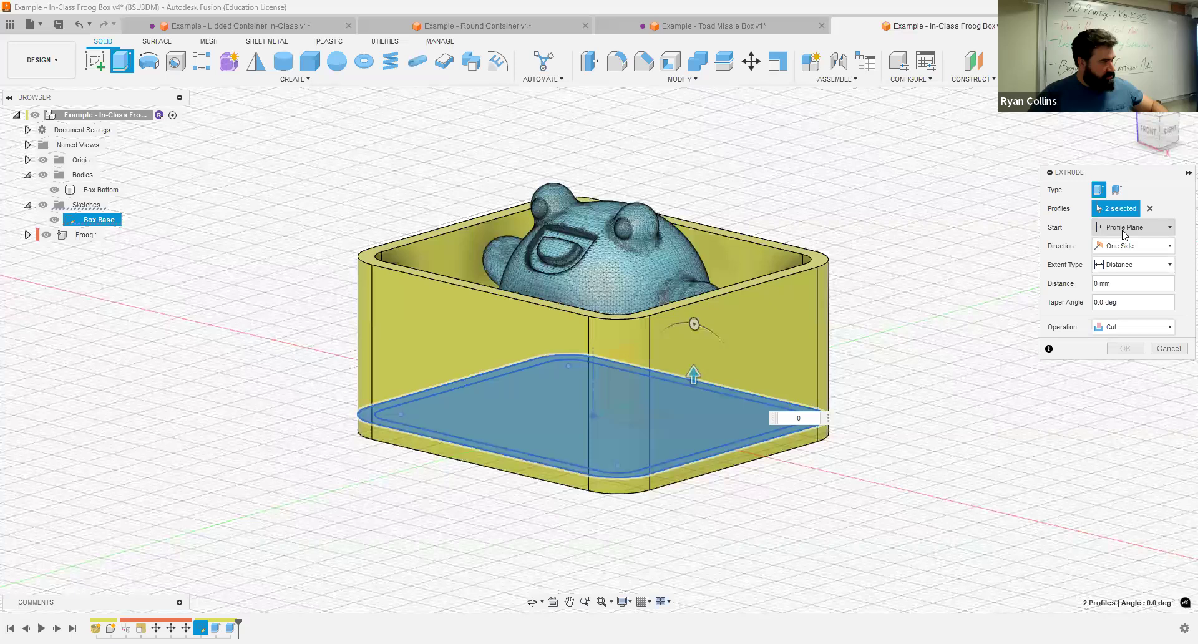
Step: Start the extrusion from the box's top rim as the reference object, with a distance of 14 mm and the New Body operation
left_click(1123, 230)
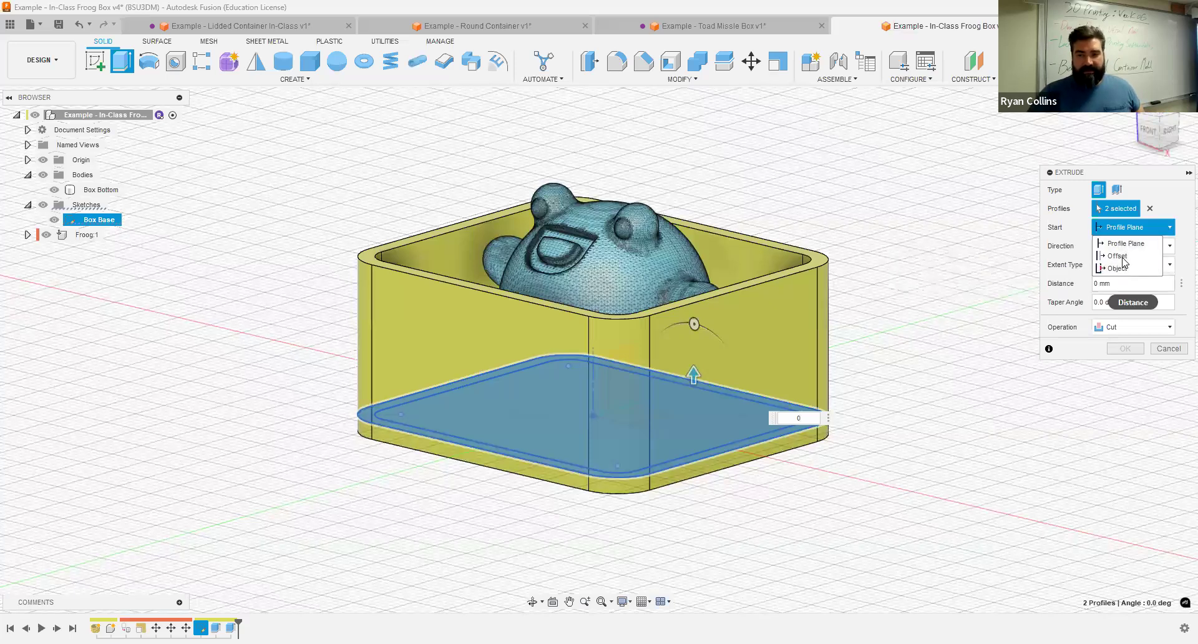
left_click(1121, 269)
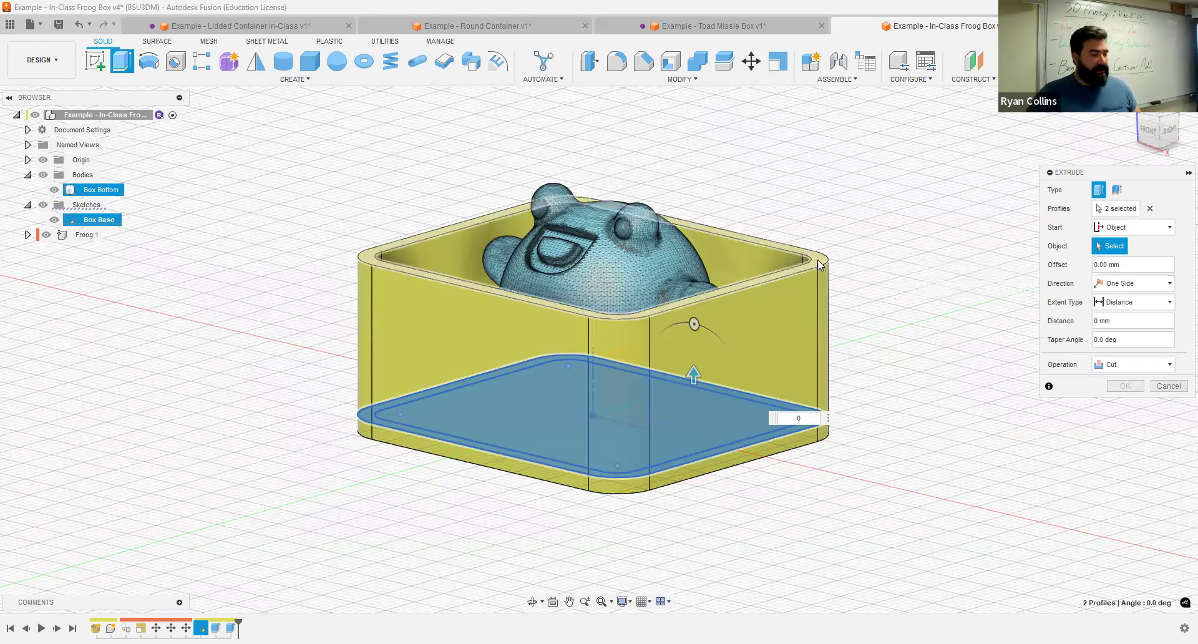
left_click(735, 228)
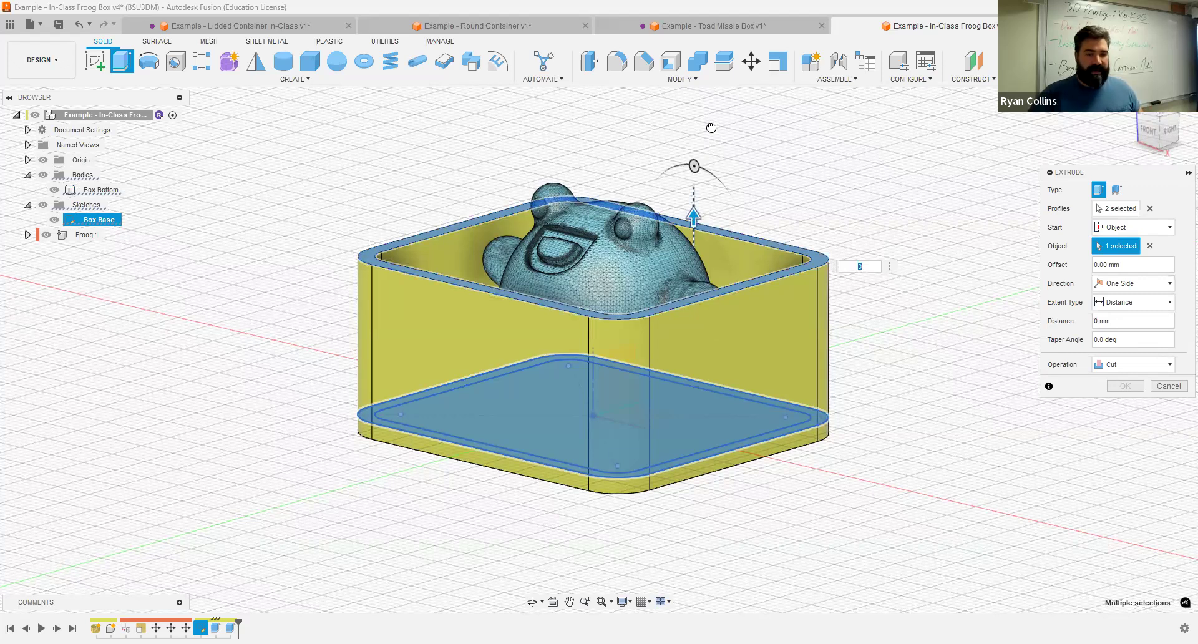
type("14")
left_click(1155, 367)
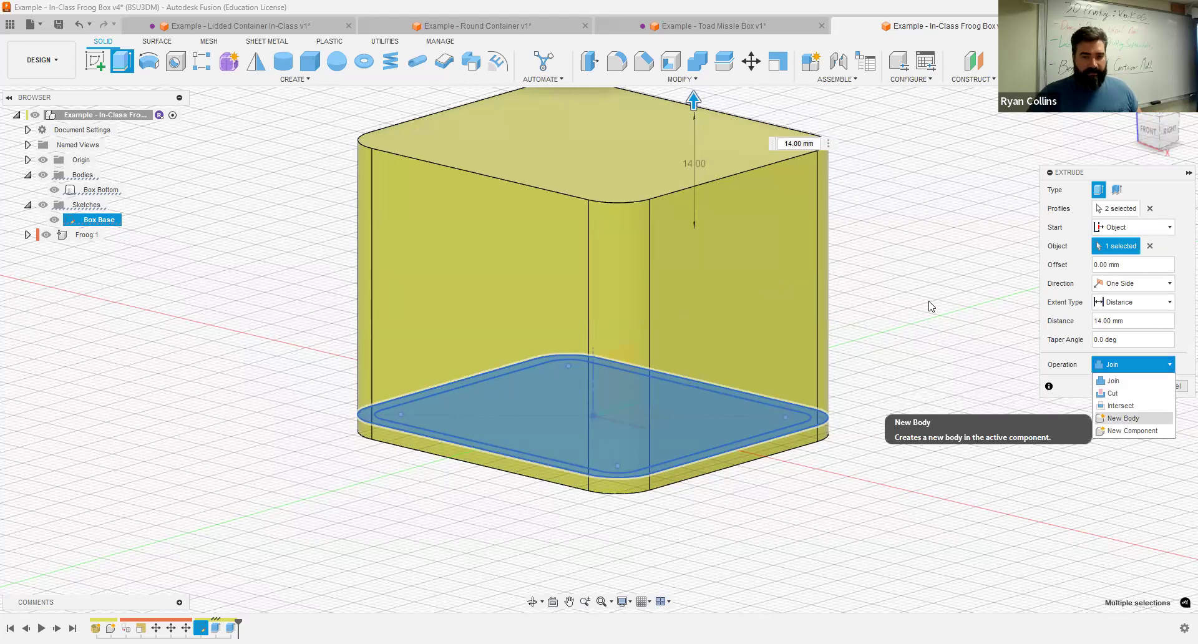
key("Return")
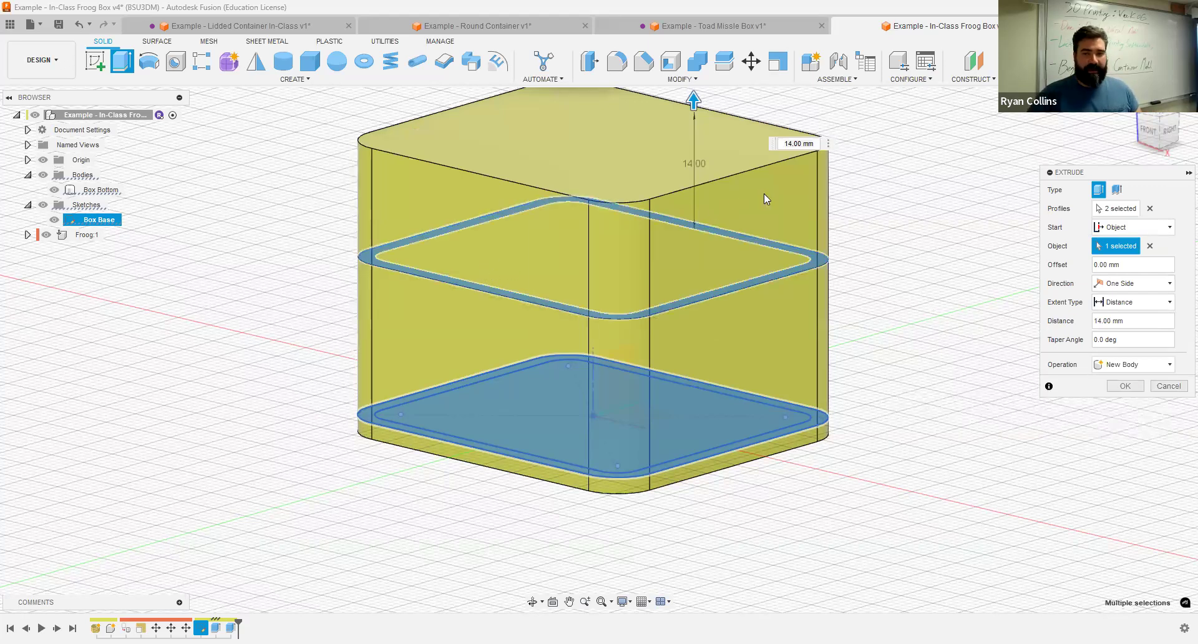
Step: Lower the lid extrusion's height while checking it from the front, keeping it above the frog's head, and finish the extrusion
left_click(1152, 140)
left_click_drag(606, 170, 618, 147)
left_click(1133, 388)
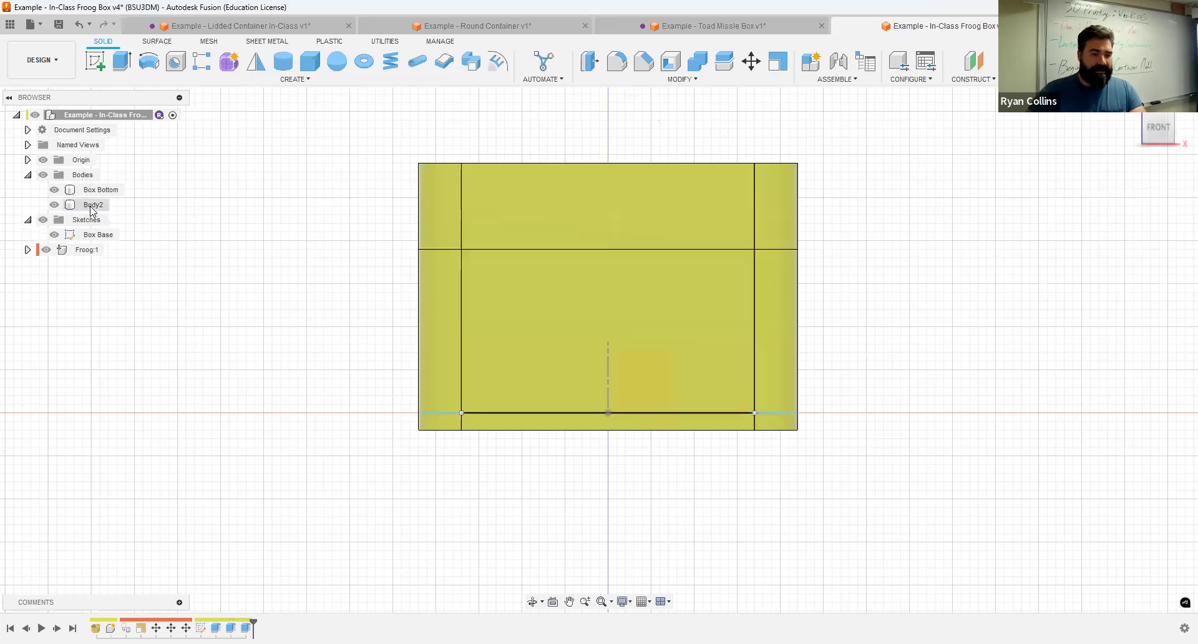
Step: Rename the new upper body as "Box Lid"
double_click(92, 206)
type("Box Lid")
key("Return")
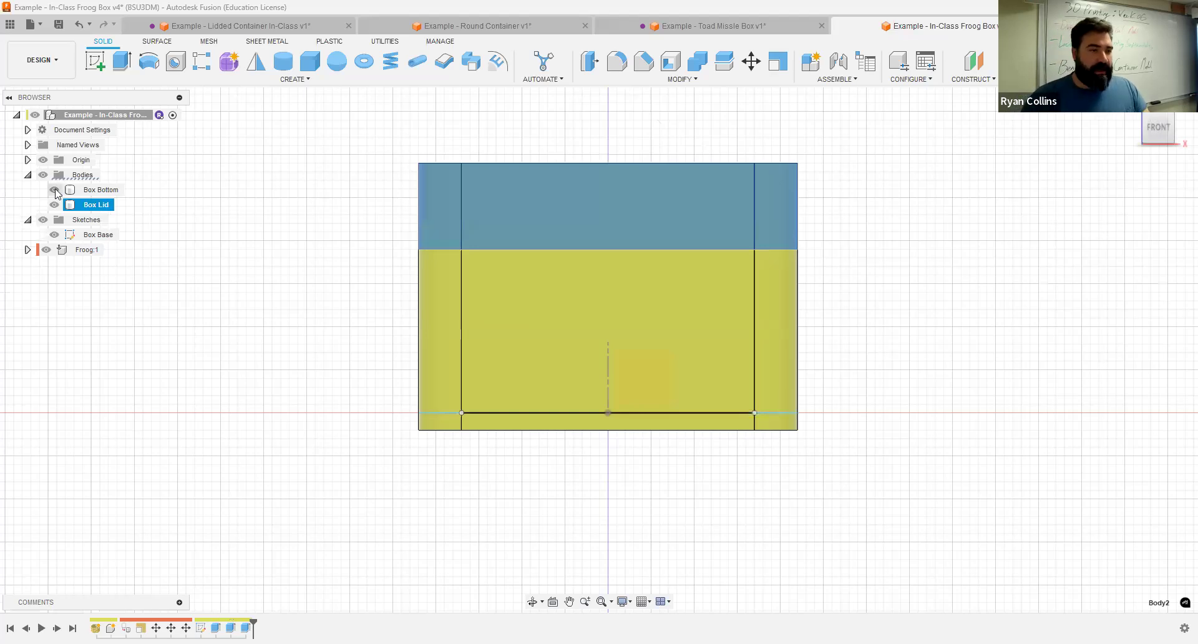
Step: Hide the Box Bottom body and shell the Box Lid through its bottom face with a 2 mm inside thickness
left_click(54, 190)
middle_click_drag(875, 287, 872, 317, "shift")
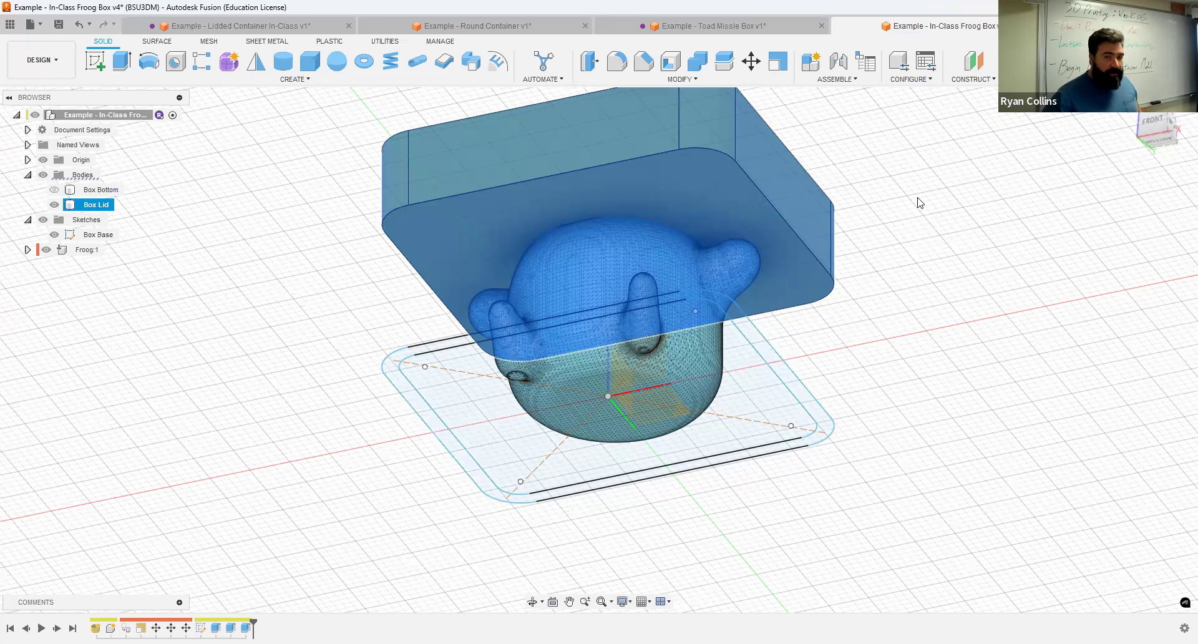
left_click(671, 69)
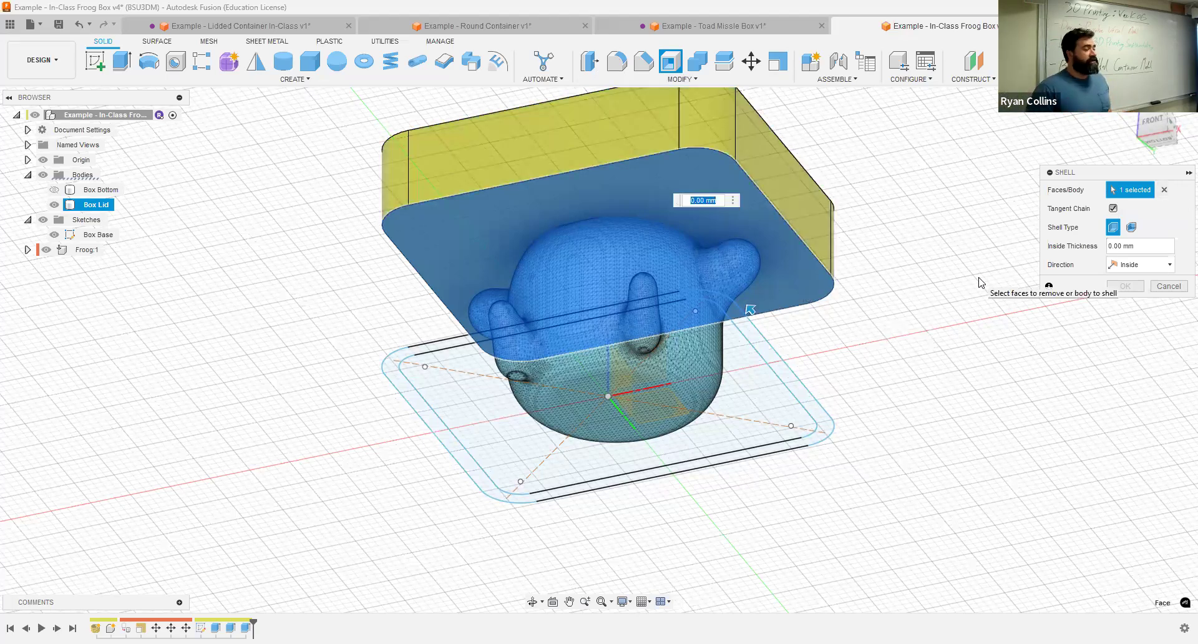
type("2")
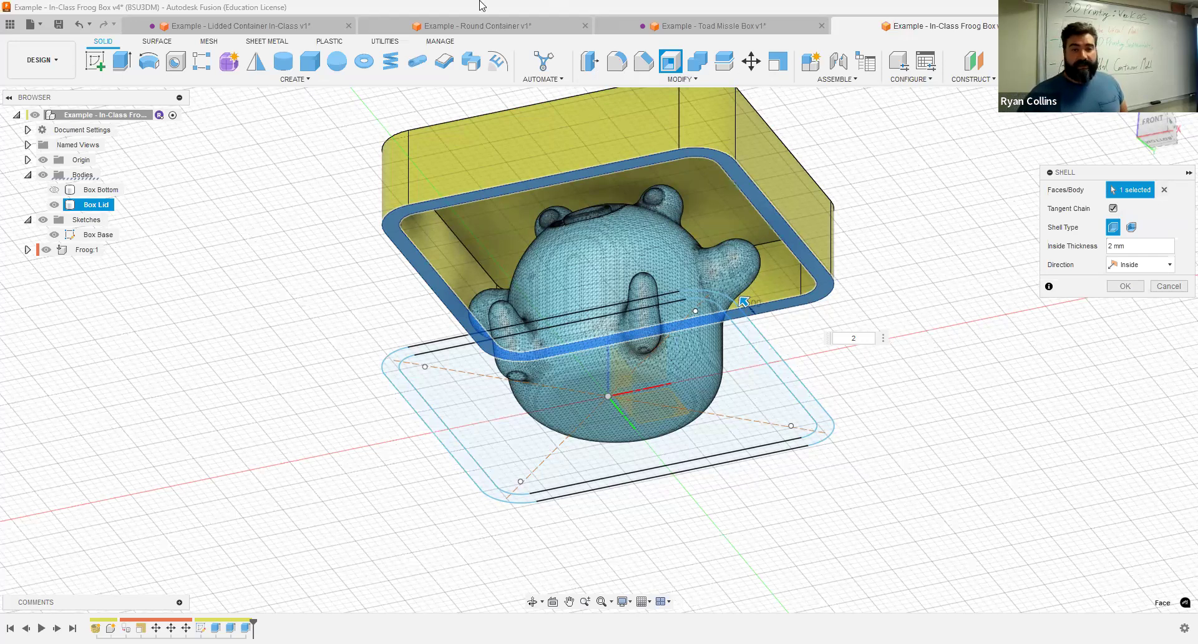
Step: Switch to the Round Container example, hide its base, and examine the rim and inside of its lid
left_click(472, 23)
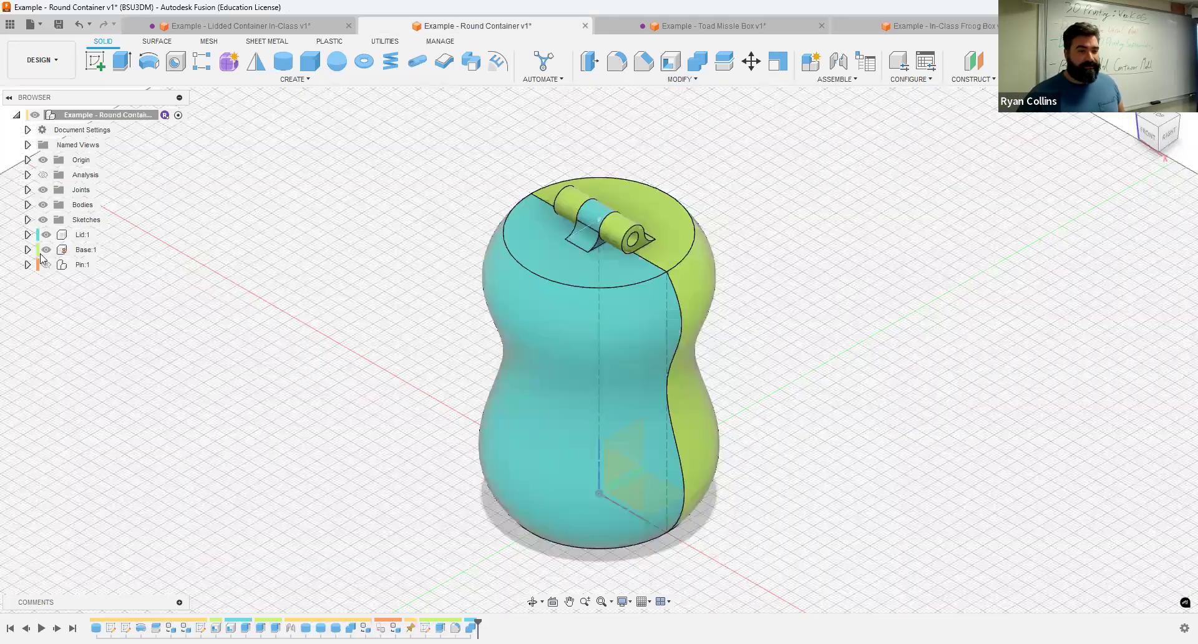
left_click(46, 255)
key("v")
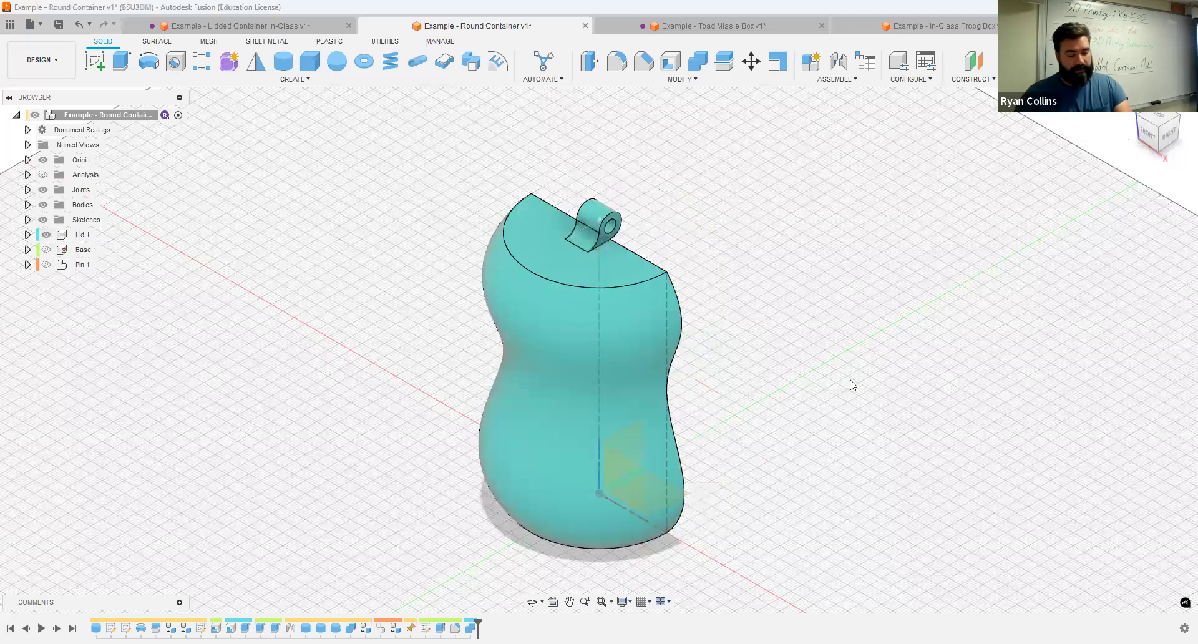
mouse_move(738, 365)
middle_mouse_down("shift")
mouse_move(730, 357)
mouse_move(735, 368)
middle_mouse_up("shift")
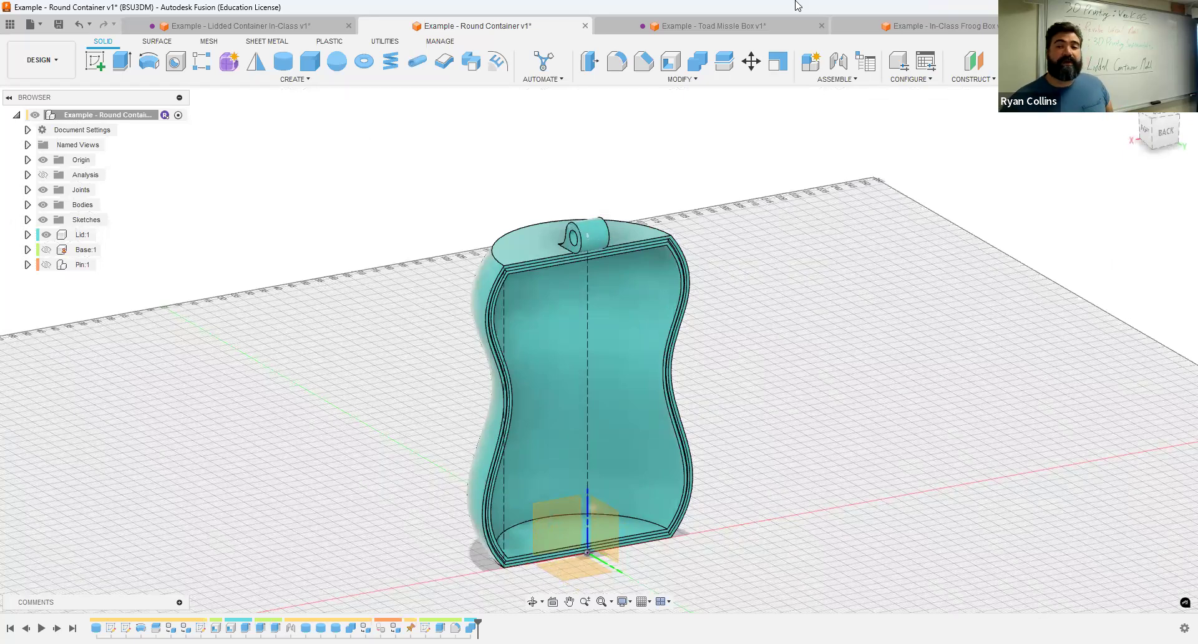
left_click(932, 31)
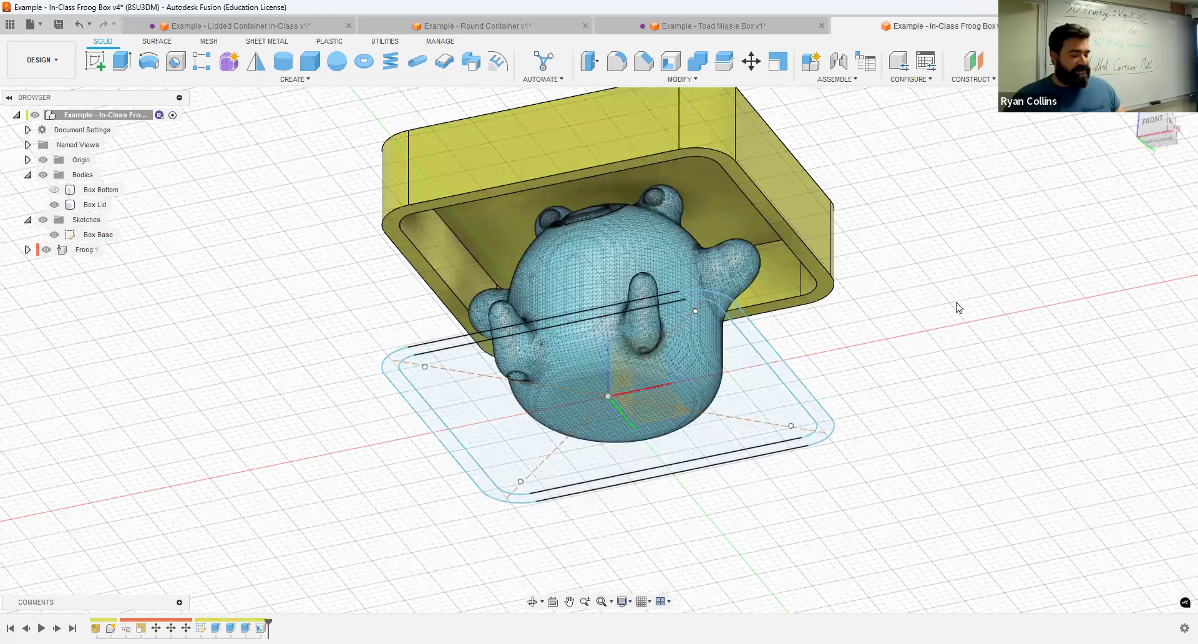
Step: Show the Box Bottom body again
mouse_move(949, 265)
middle_mouse_down("shift")
mouse_move(945, 298)
mouse_move(943, 284)
middle_mouse_up("shift")
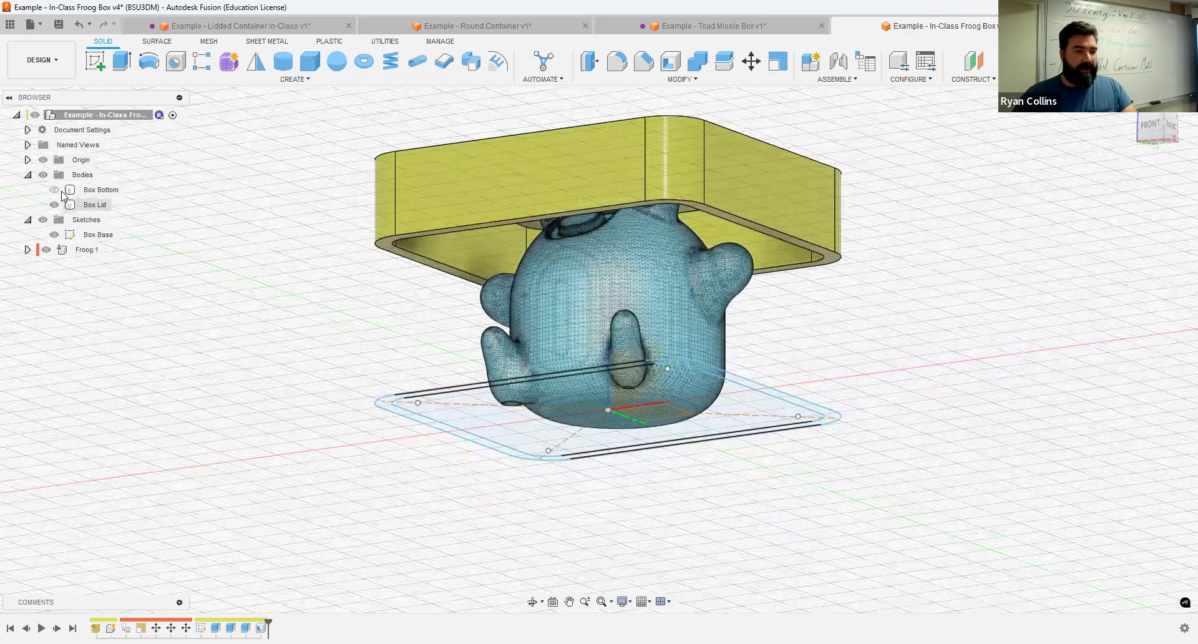
left_click(58, 192)
key("v")
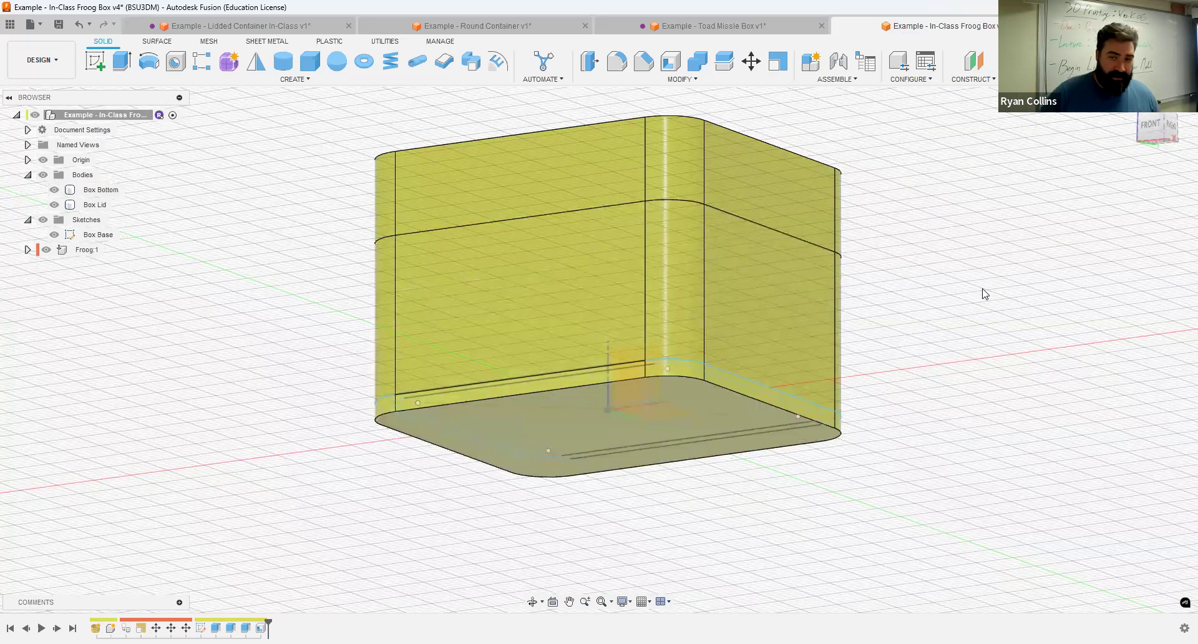
Step: Create an internal standard component named Lid under the top-level design, without activating it
left_click(815, 69)
double_click(1059, 248)
type("Lid")
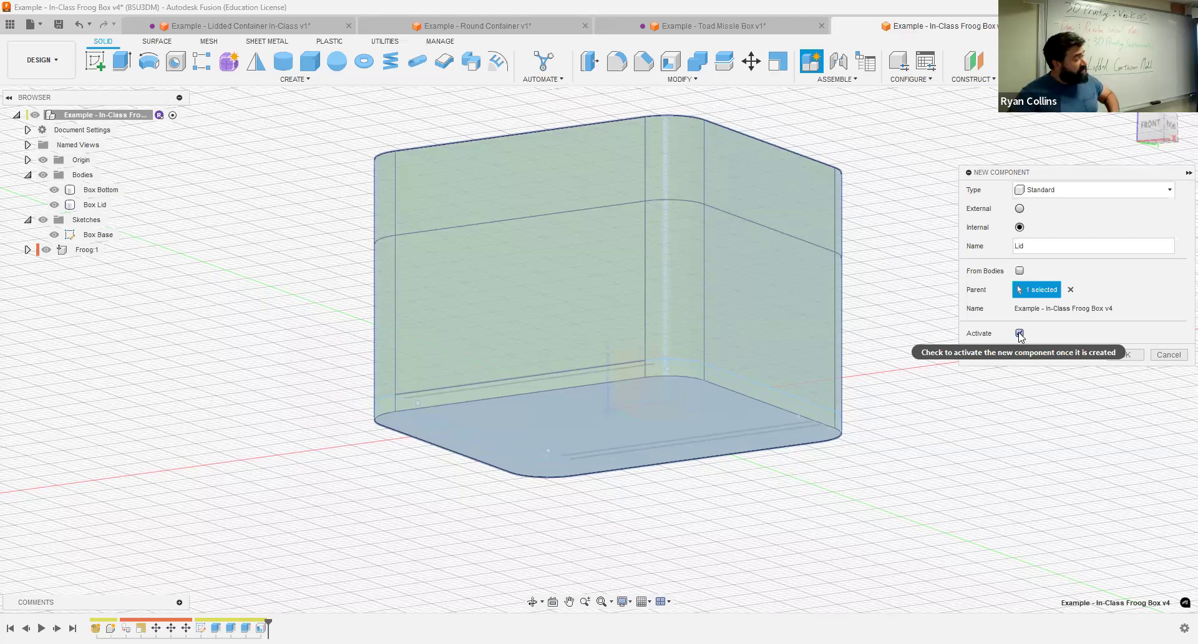
left_click(1020, 333)
left_click(1127, 354)
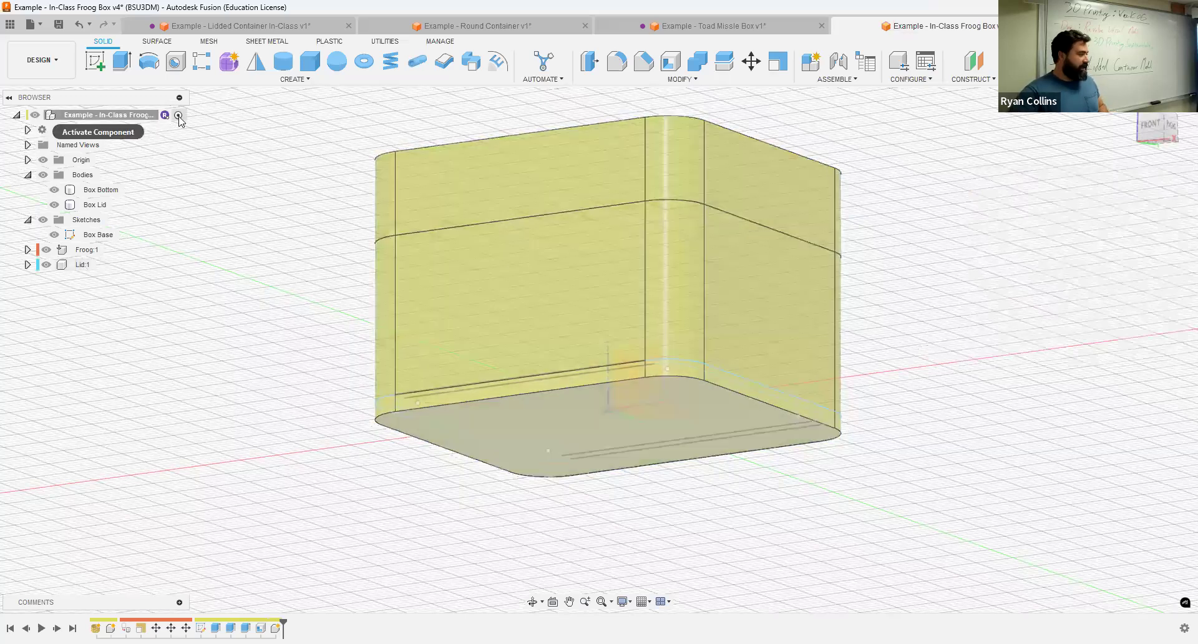
left_click(789, 151)
left_click(802, 109)
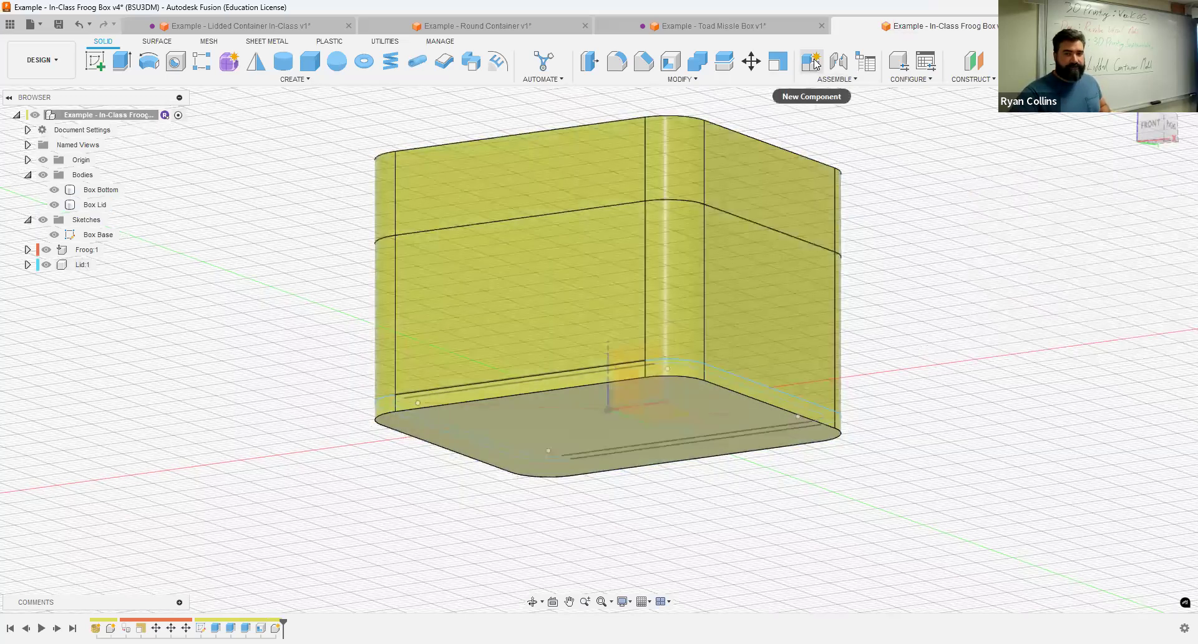
Step: Create an internal component named Base with activation enabled, and reactivate the top-level design
left_click(815, 63)
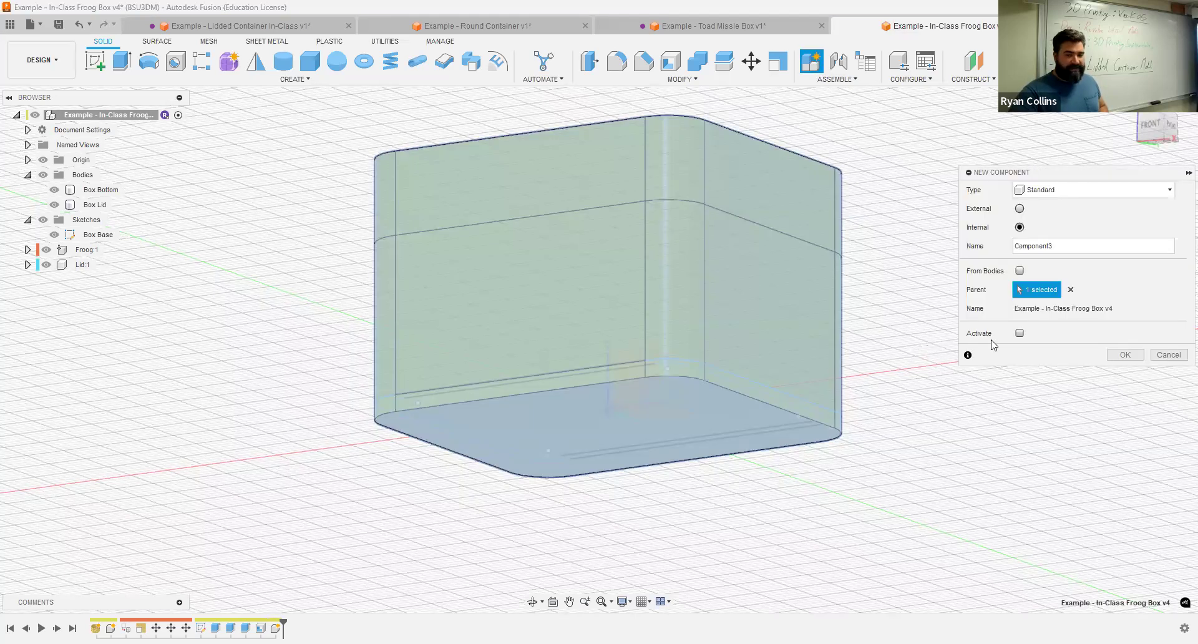
left_click(27, 264)
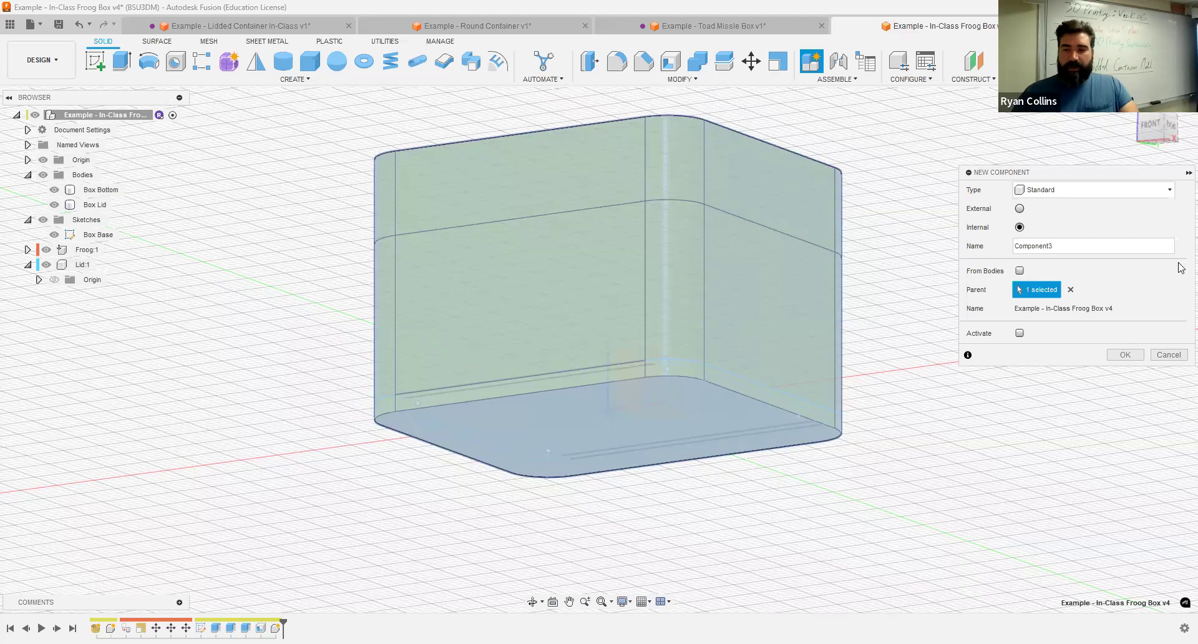
double_click(1071, 245)
type("Base")
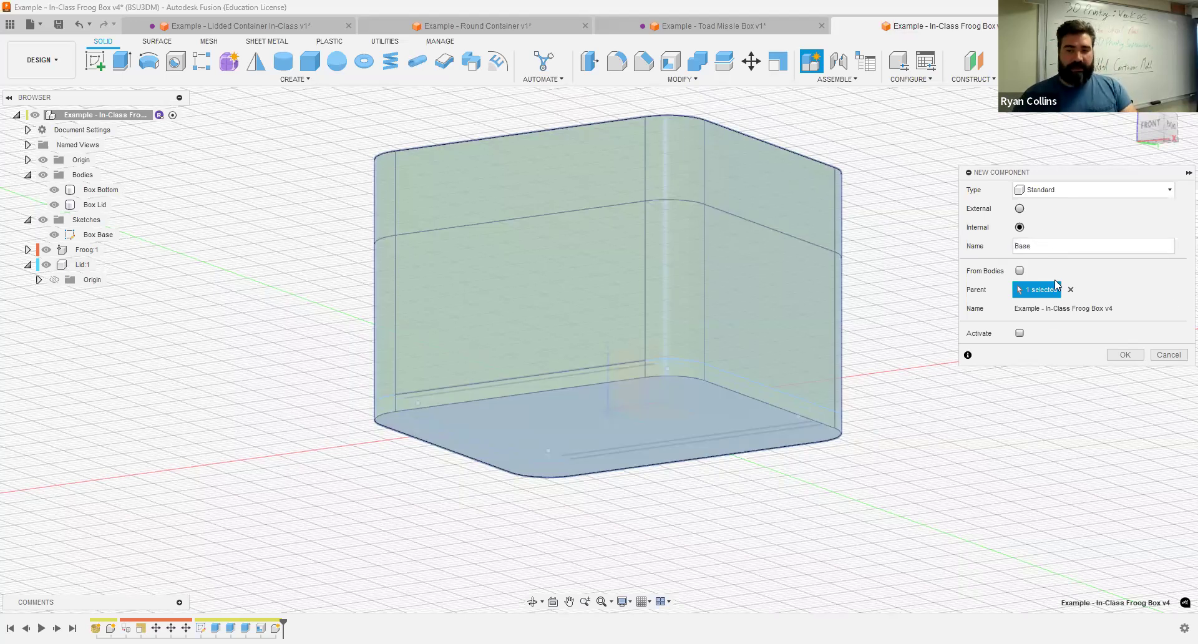
left_click(1021, 334)
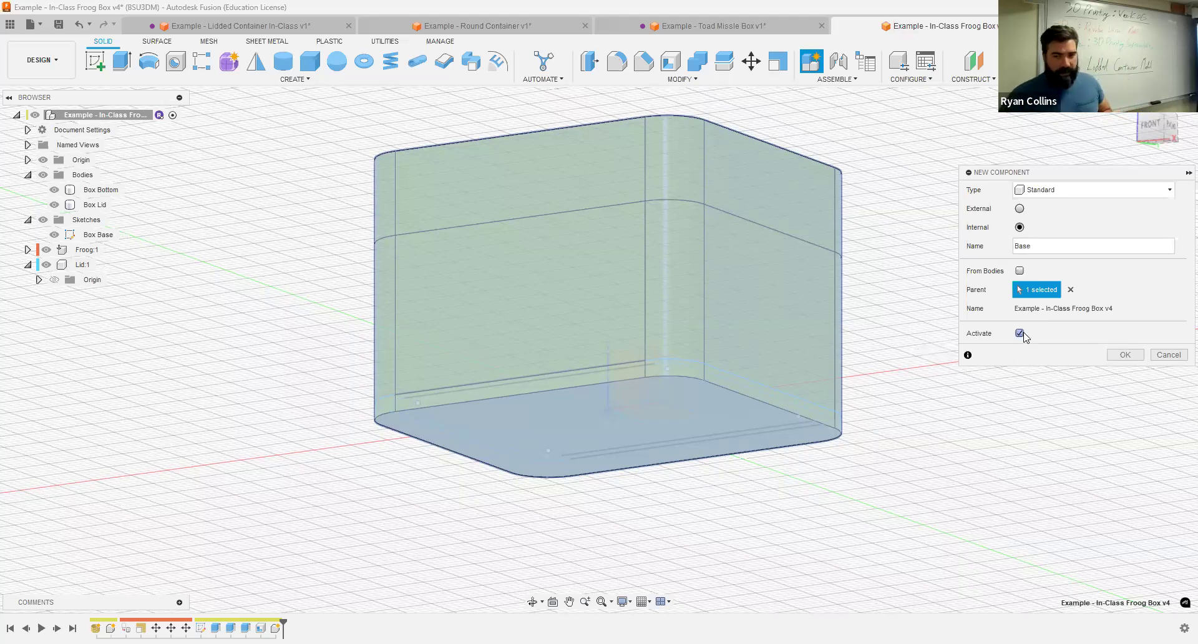
left_click(1136, 360)
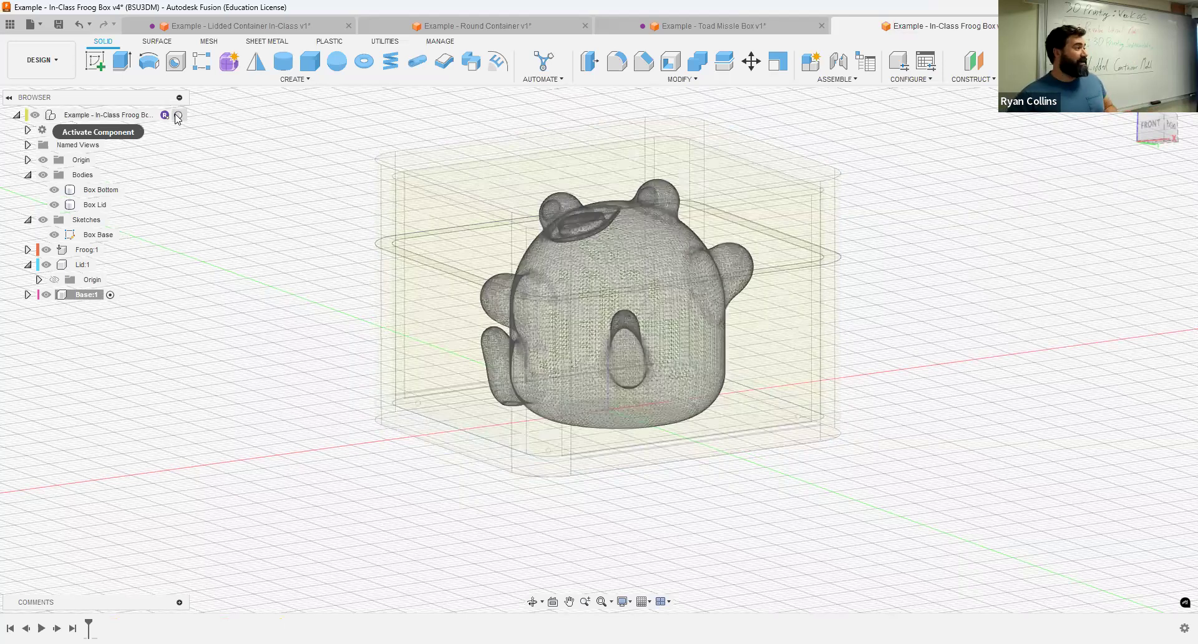
left_click(179, 116)
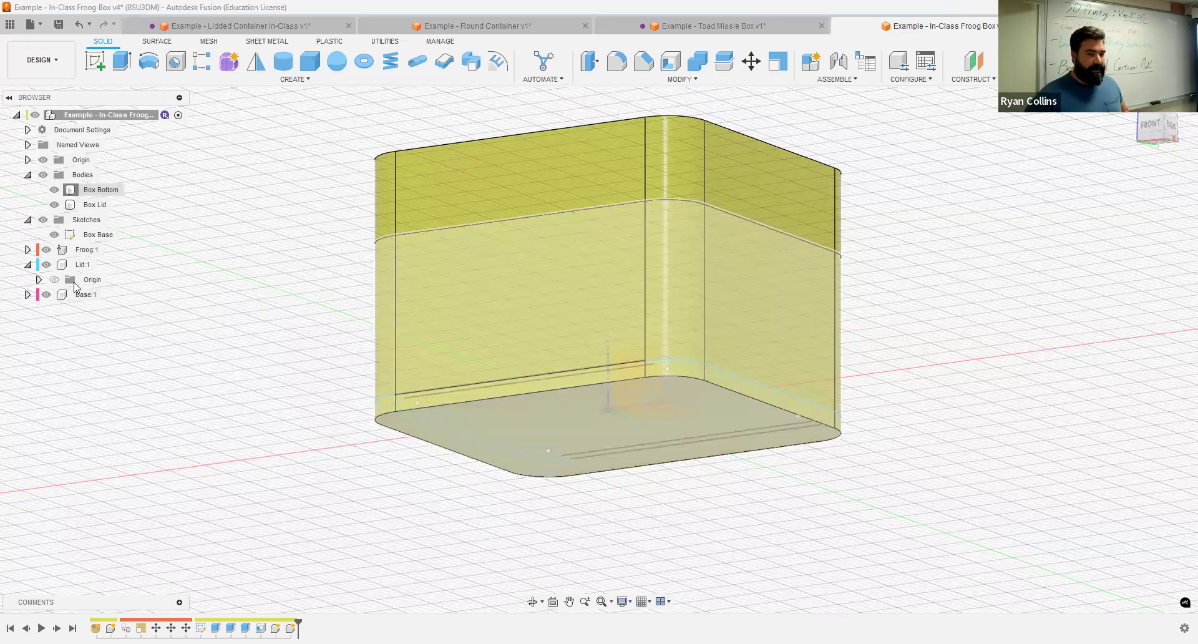
Step: Move the Box Bottom body into the Base component and rename that component as Bottom
left_click_drag(72, 300, 72, 298)
left_click(83, 280)
double_click(83, 281)
type("Bottom")
key("Return")
Step: Move the Box Lid body into the Lid component and check it by toggling the component's visibility
left_click(28, 250)
left_click(88, 190)
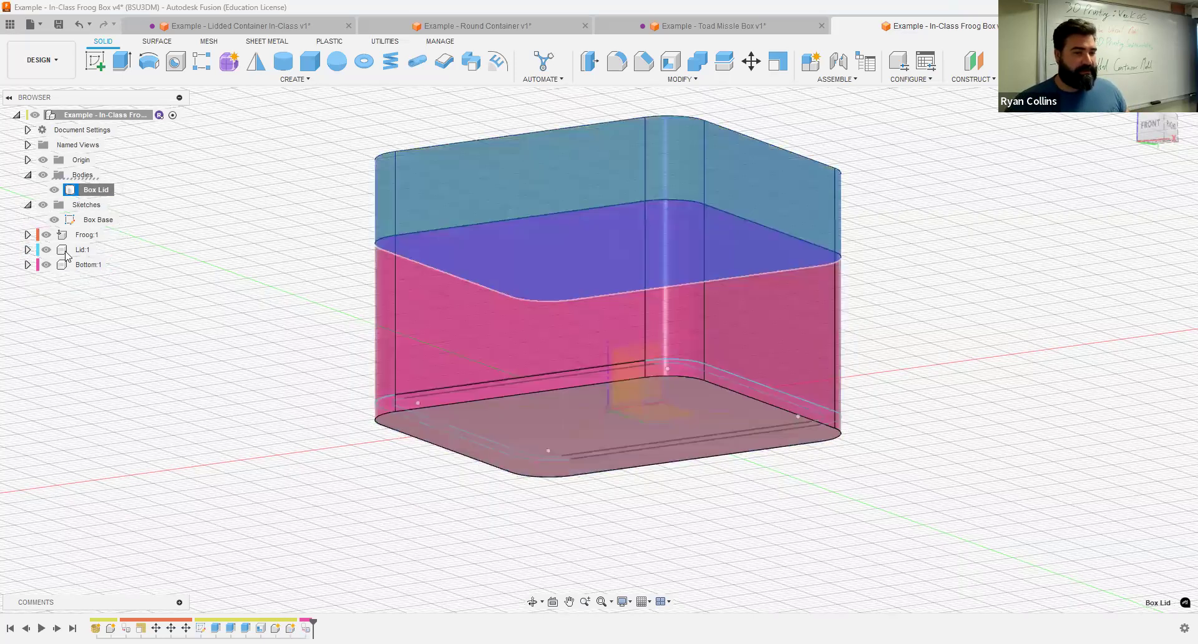
key("Delete")
middle_click_drag(955, 273, 930, 340, "shift")
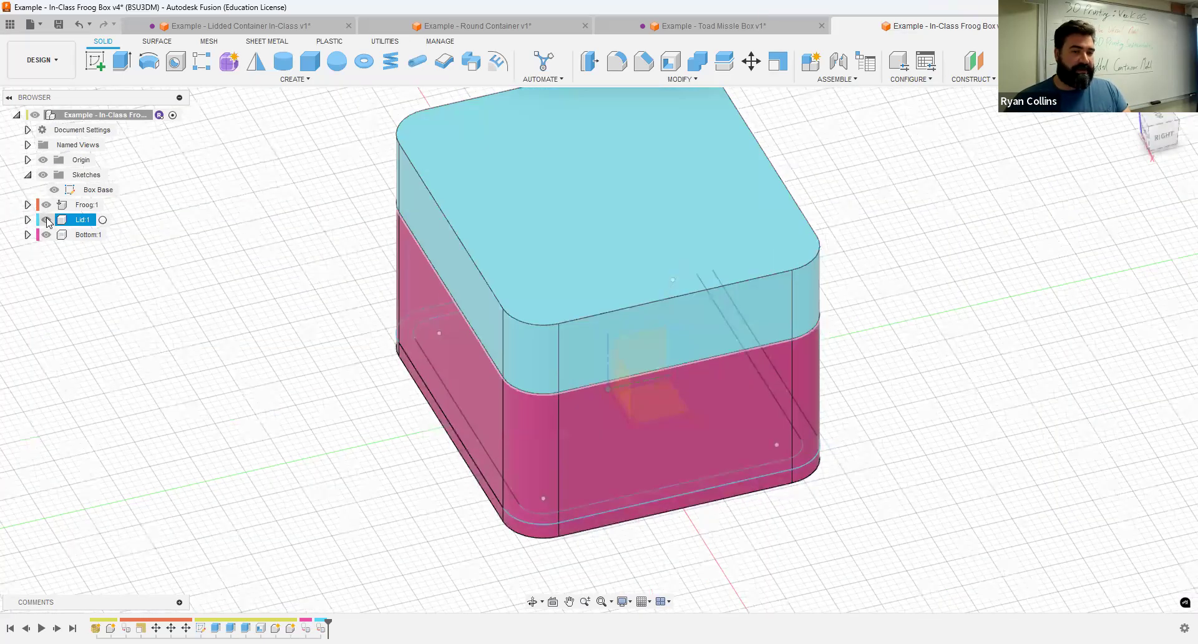
left_click(47, 219)
left_click(47, 220)
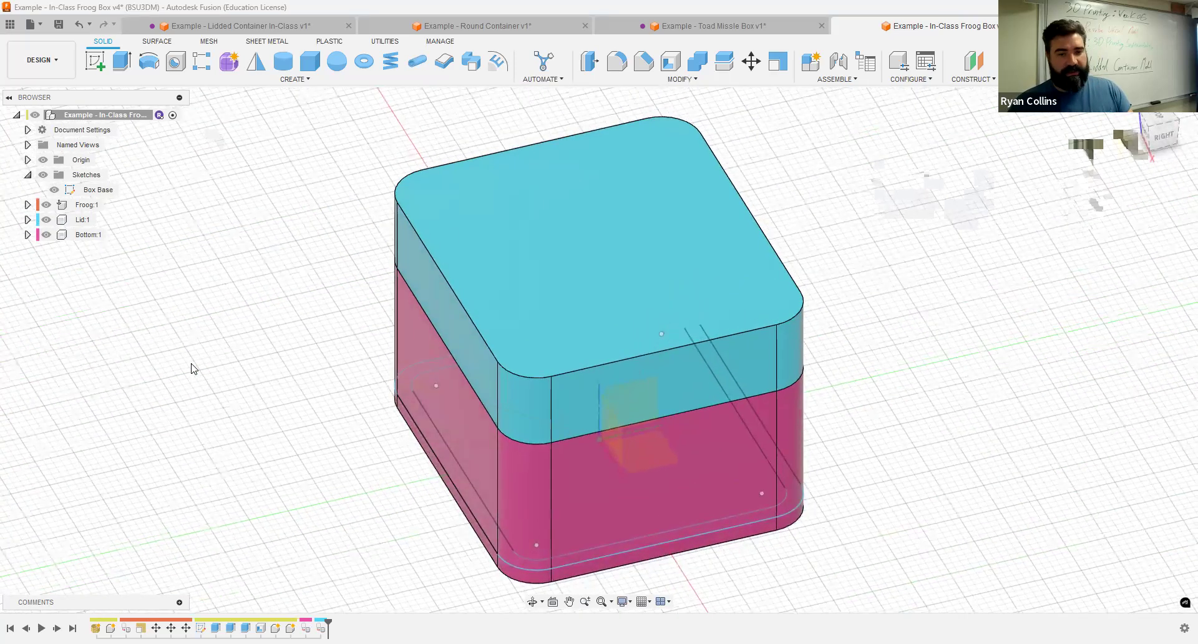
Step: Save the design with the version description "Components added"
key("ctrl+s")
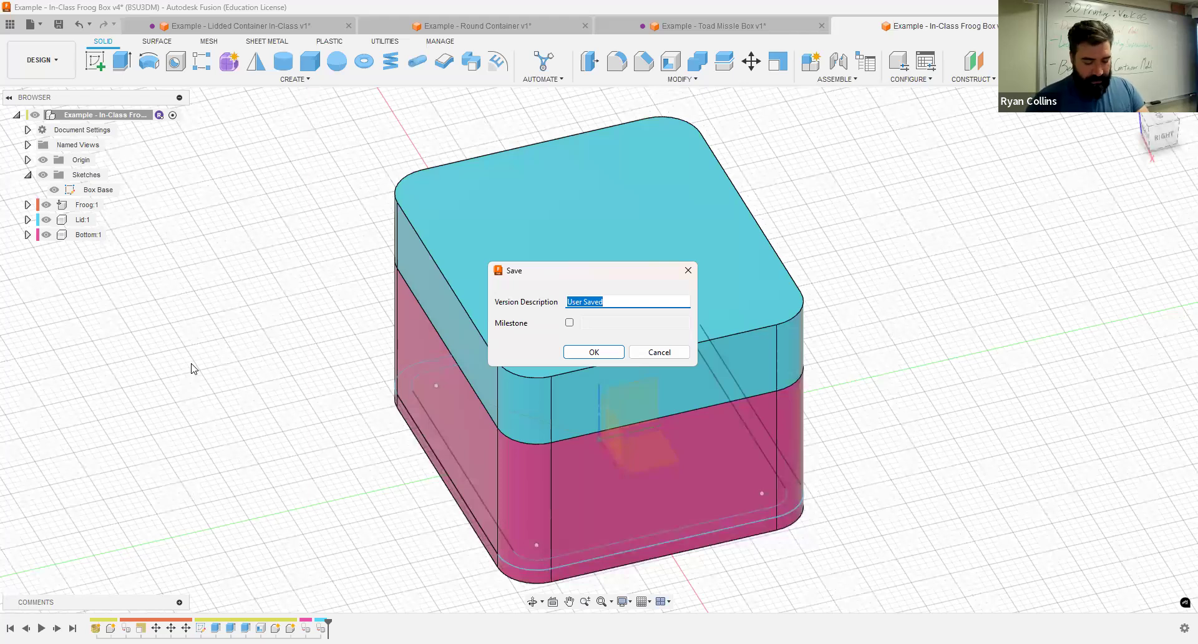
type("Com")
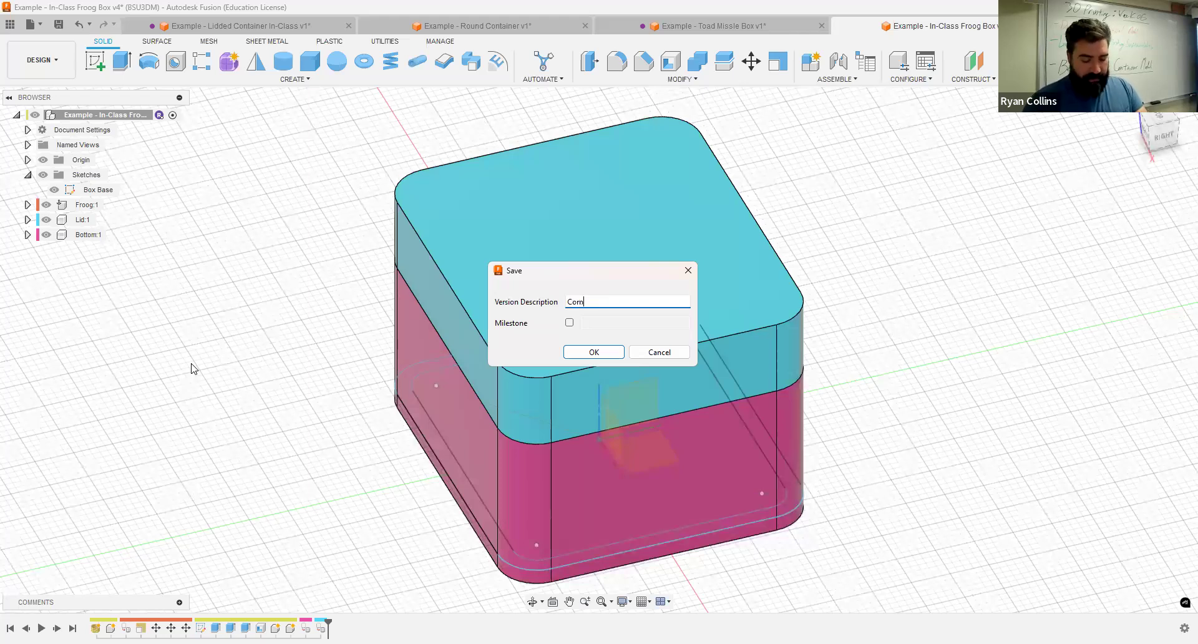
type("ponents added")
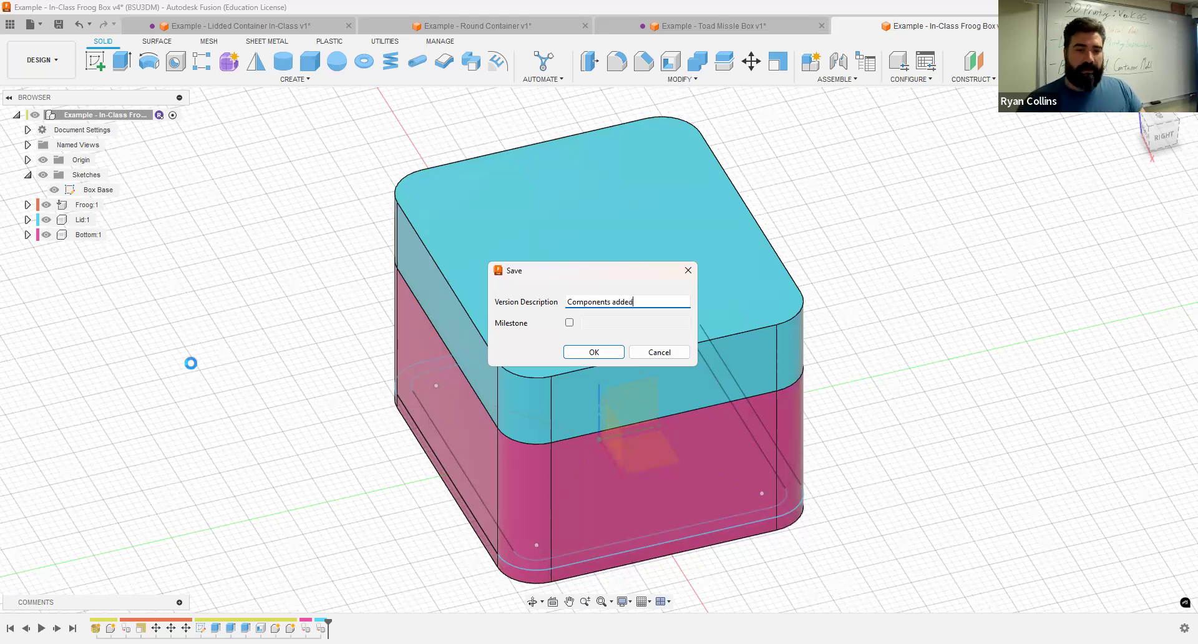
key("Return")
mouse_move(942, 339)
middle_mouse_down("shift")
mouse_move(1008, 335)
mouse_move(374, 237)
middle_mouse_up("shift")
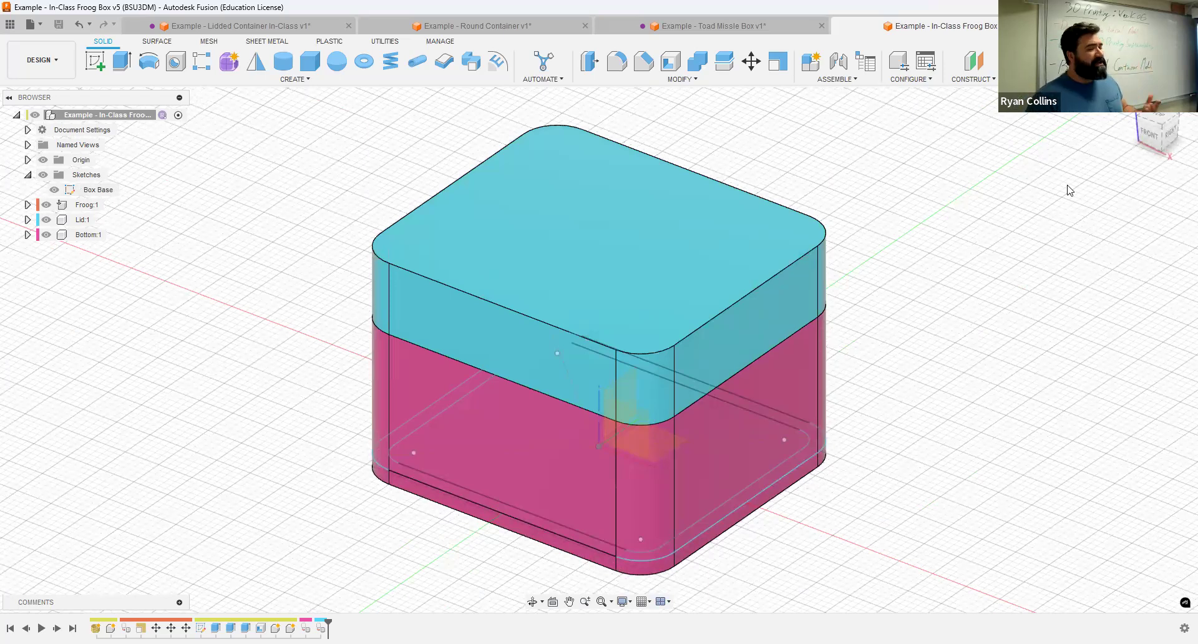
Step: Examine the hinges on the Toad Missle Box and Lidded Container In-Class examples, and return to the Froog Box design
left_click(674, 25)
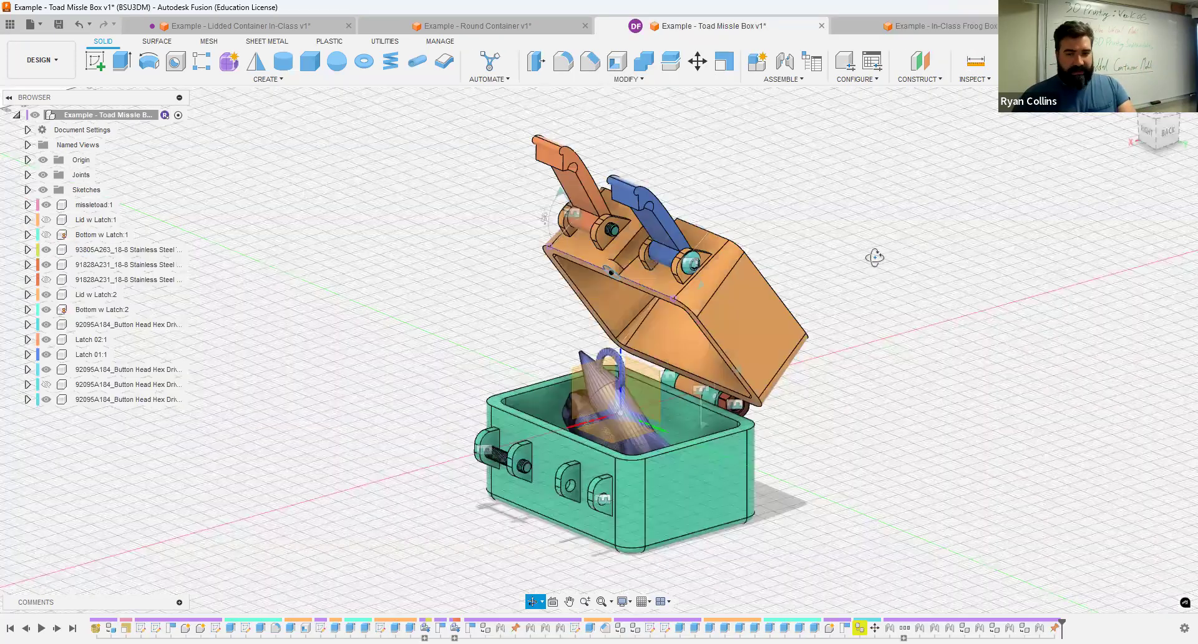
middle_click_drag(874, 257, 781, 199, "shift")
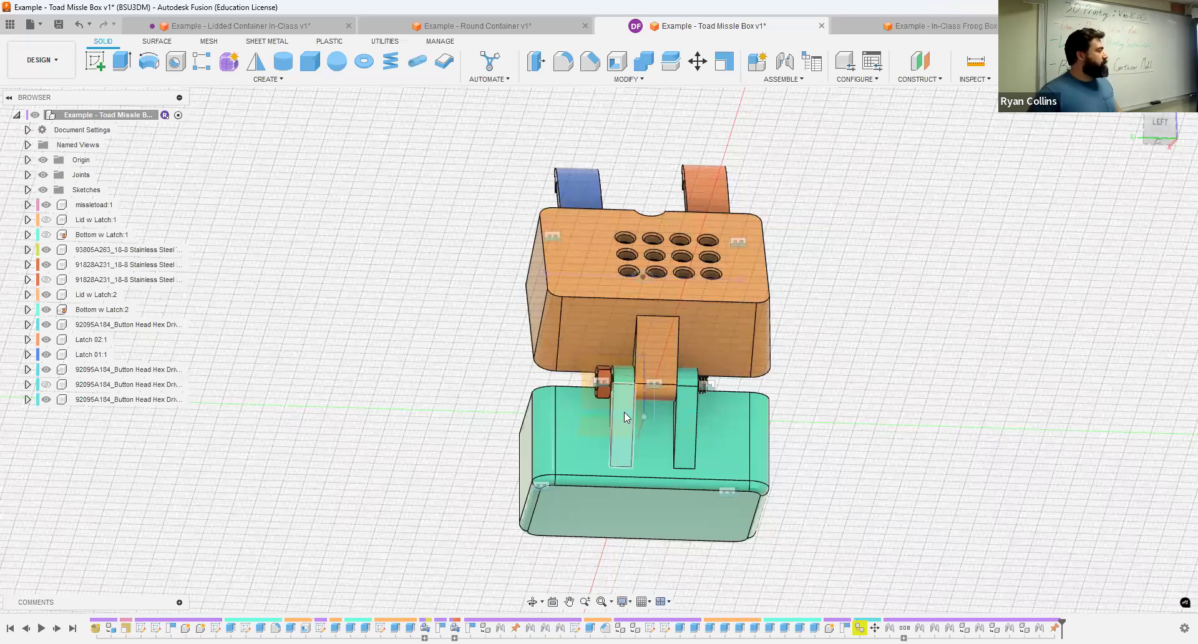
left_click(272, 27)
middle_click_drag(924, 354, 982, 347, "shift")
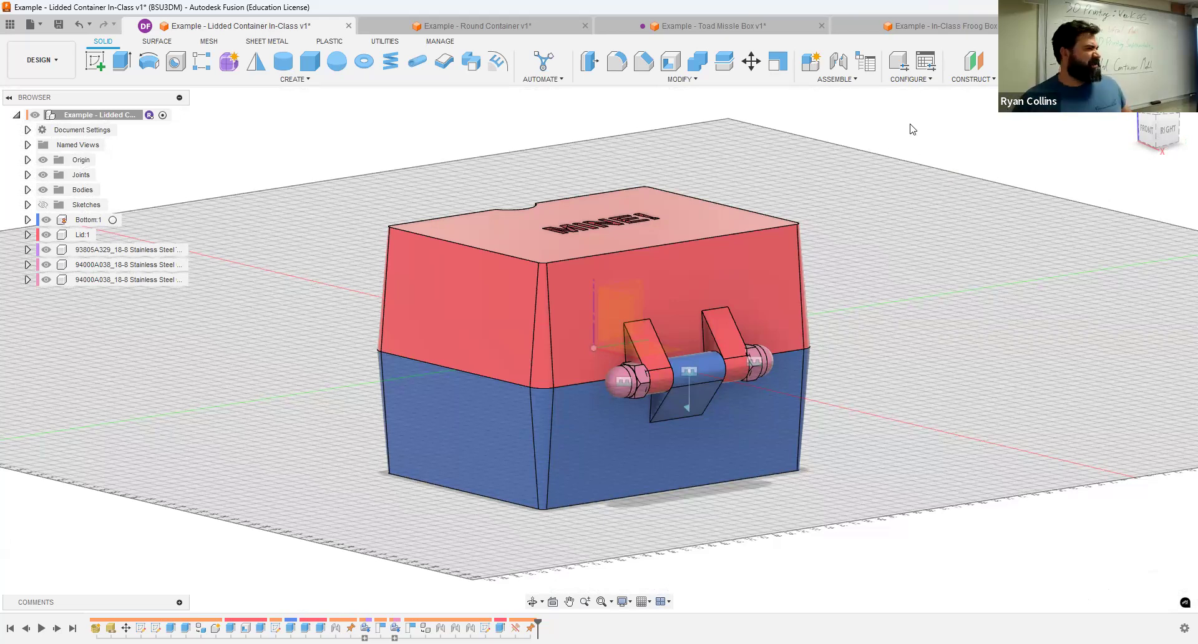
left_click(927, 28)
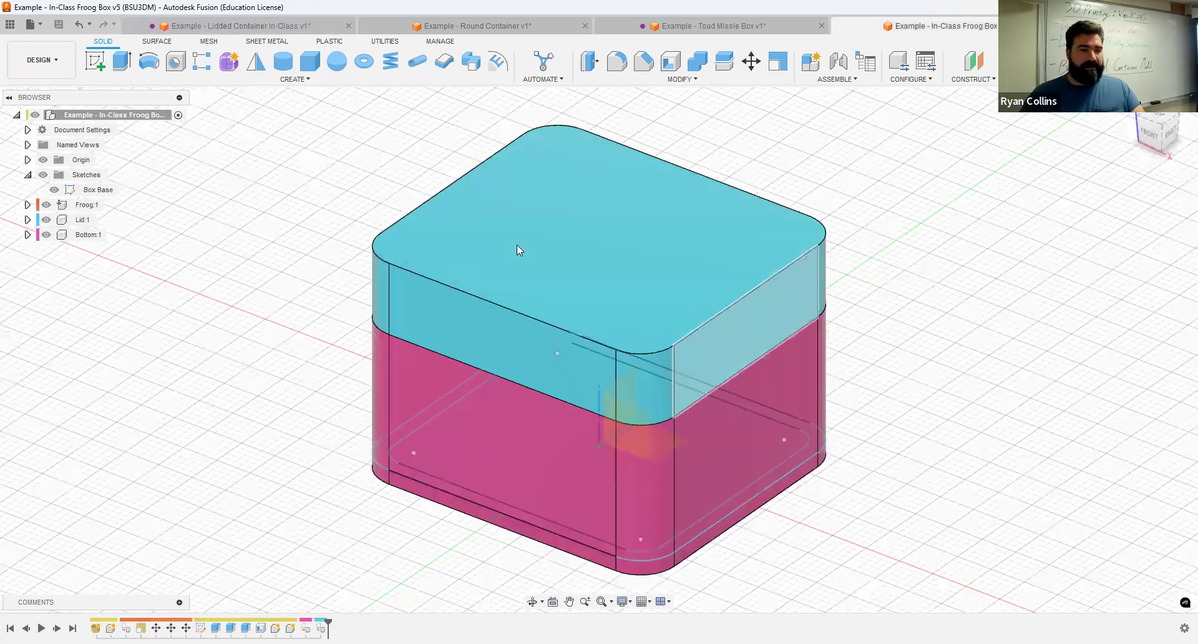
Step: Hide the Lid component temporarily to inspect the open box from behind, and show it again
left_click(70, 235)
left_click(60, 249)
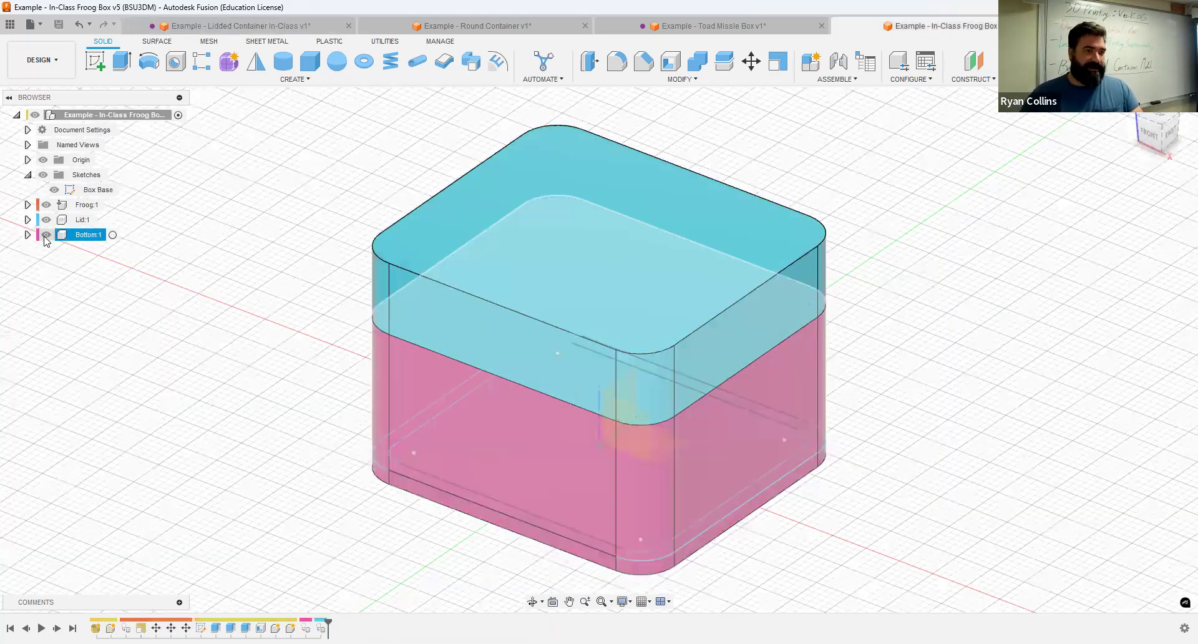
left_click(46, 221)
middle_click_drag(851, 299, 47, 217, "shift")
left_click(46, 220)
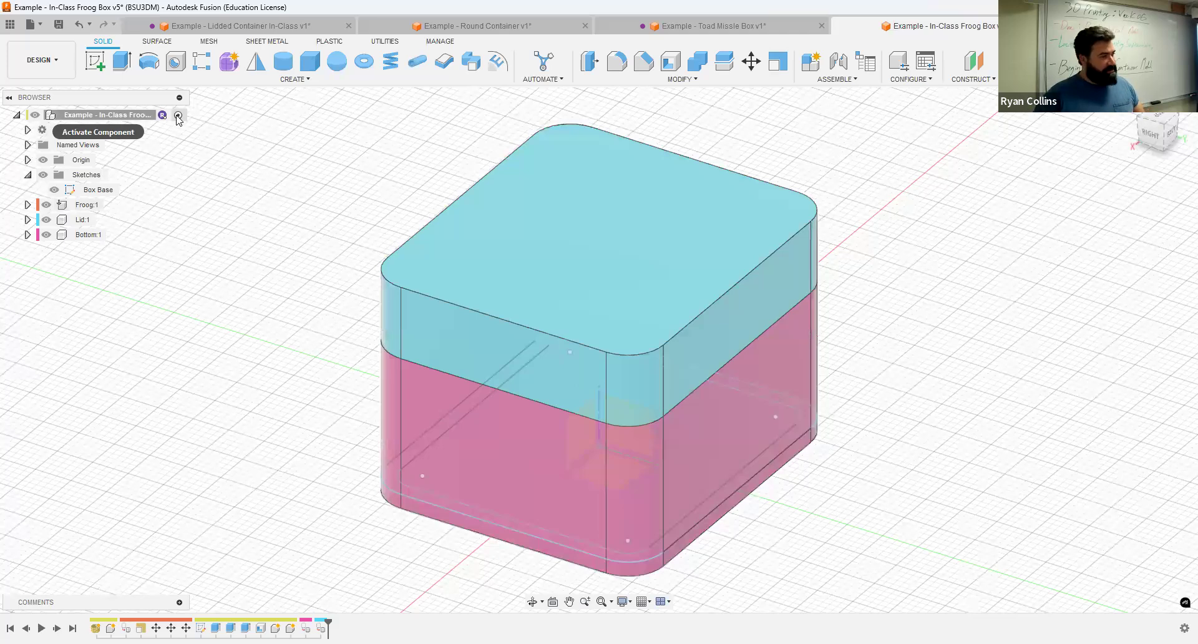
Step: Activate the Bottom component briefly and return to the top-level design
left_click(86, 235)
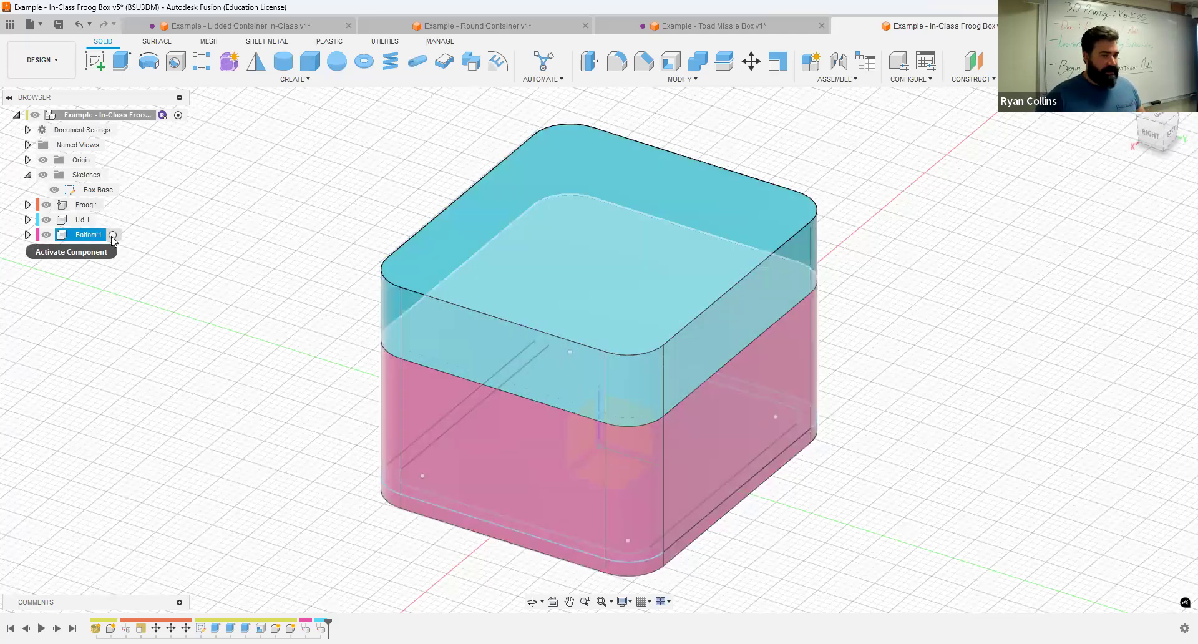
left_click(113, 235)
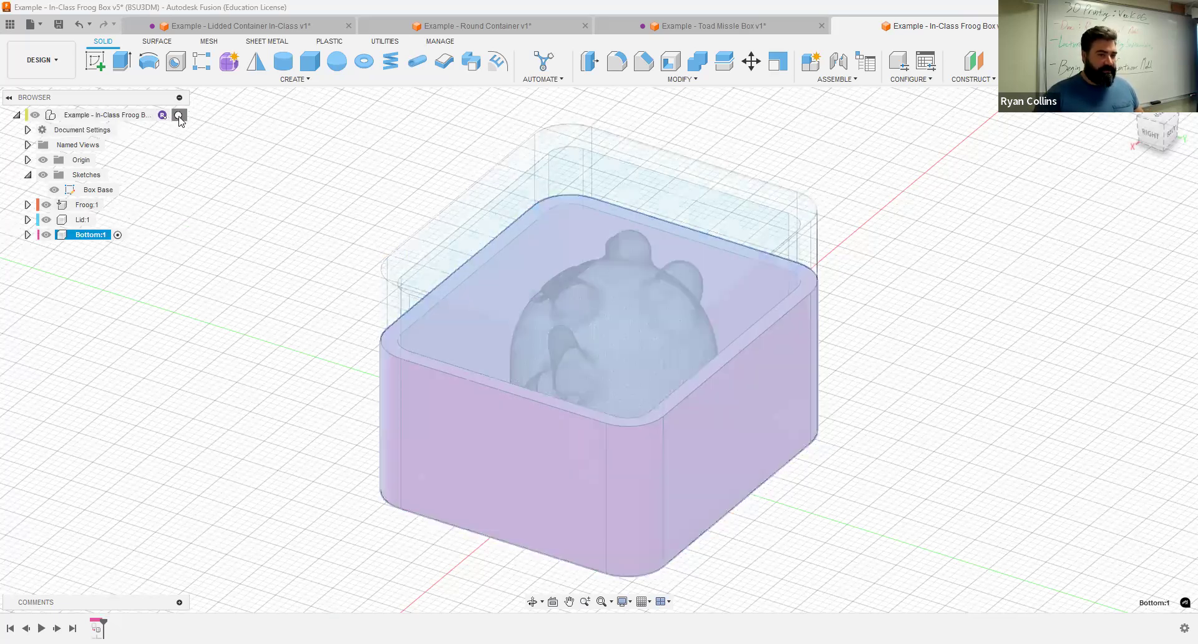
left_click(178, 115)
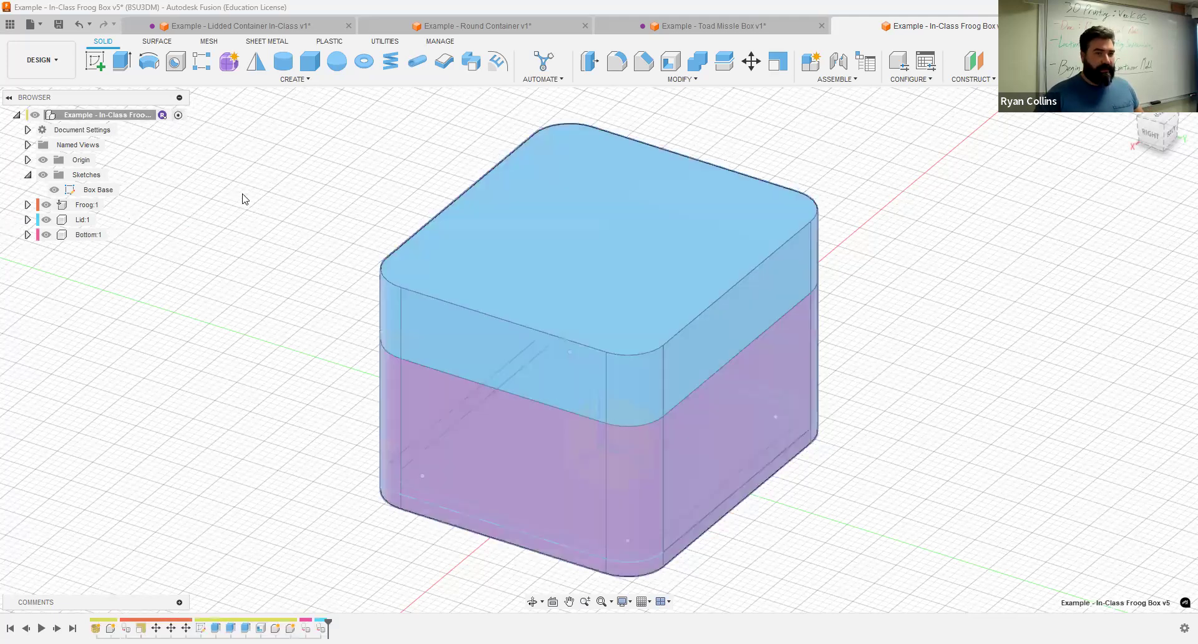
Step: Start a sketch on the vertical YZ origin plane, hiding the Froog and Bottom components to reach it, and restore the Bottom's visibility
left_click(96, 66)
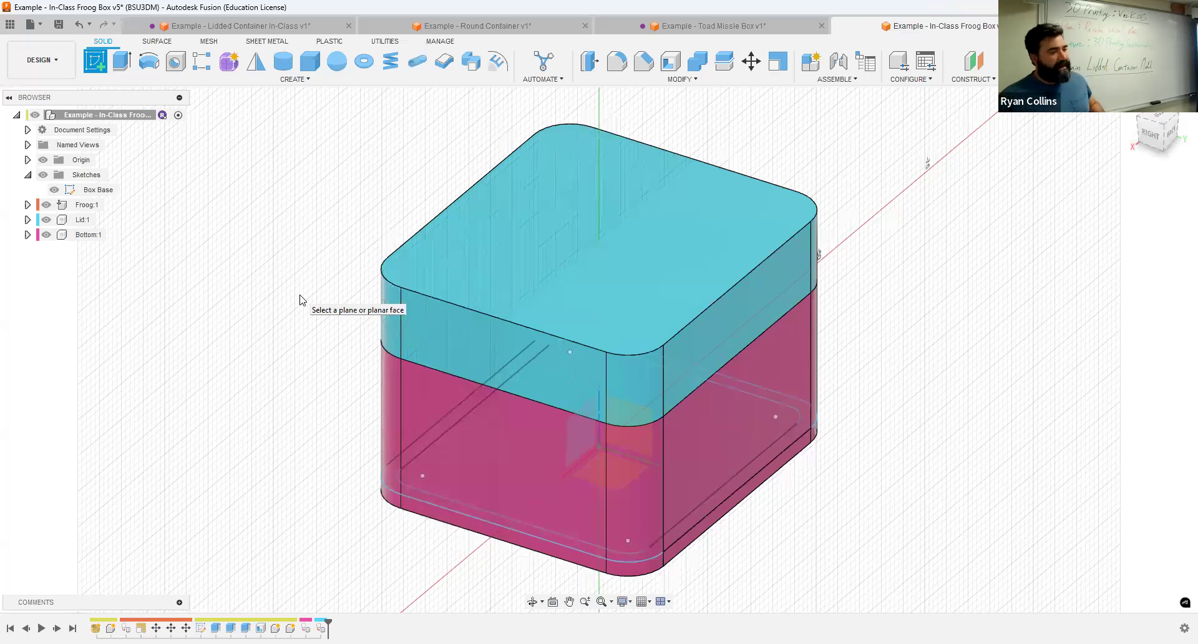
middle_click_drag(300, 300, 627, 478, "shift")
key("Escape")
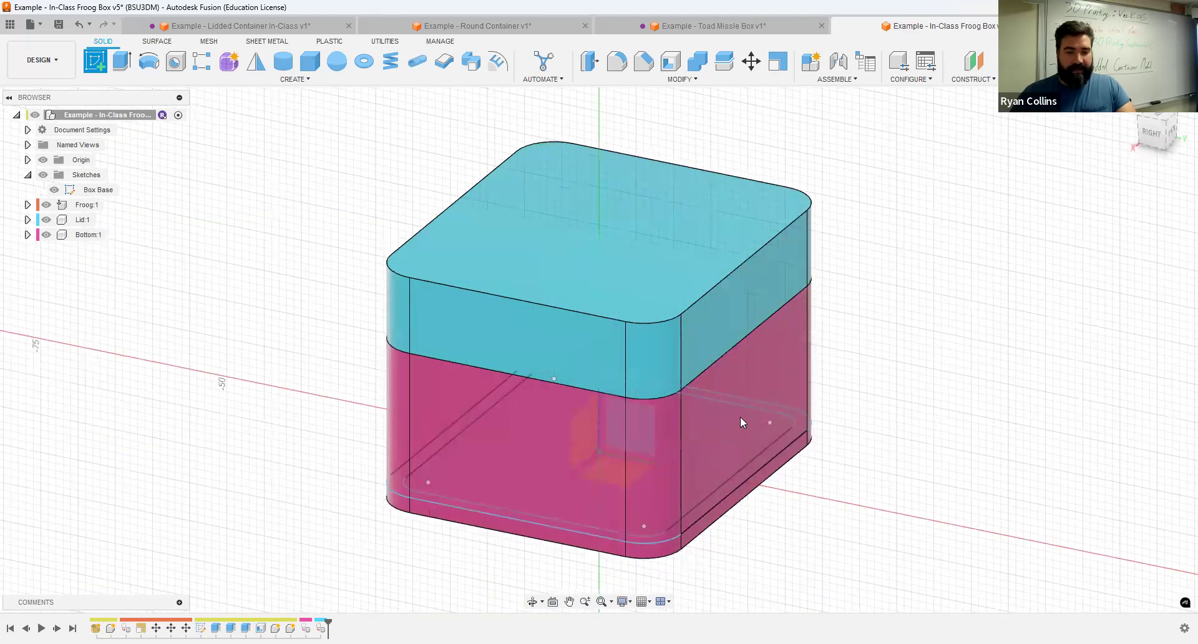
left_click(647, 427)
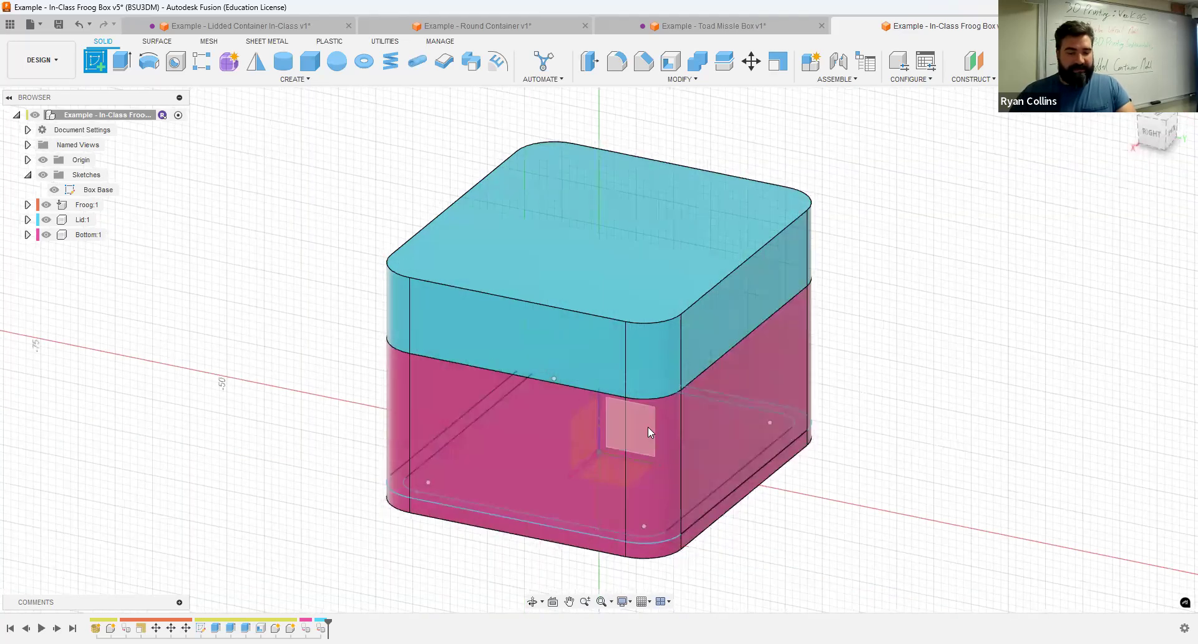
left_click(46, 235)
left_click(46, 205)
middle_click_drag(223, 427, 645, 427, "shift")
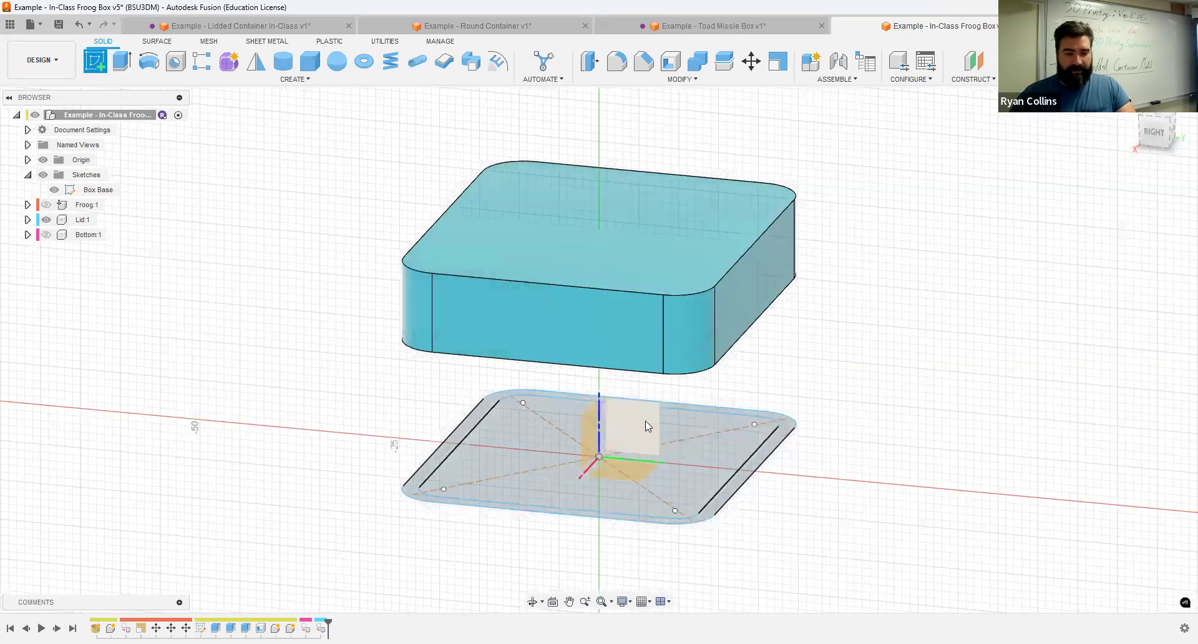
left_click(646, 422)
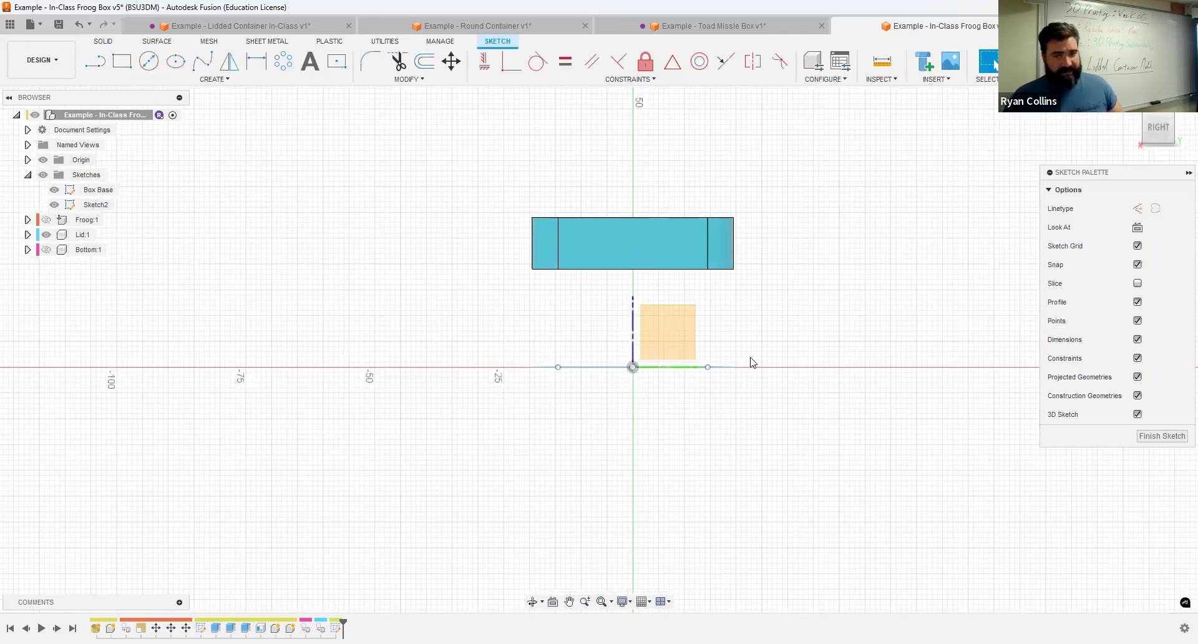
left_click(46, 249)
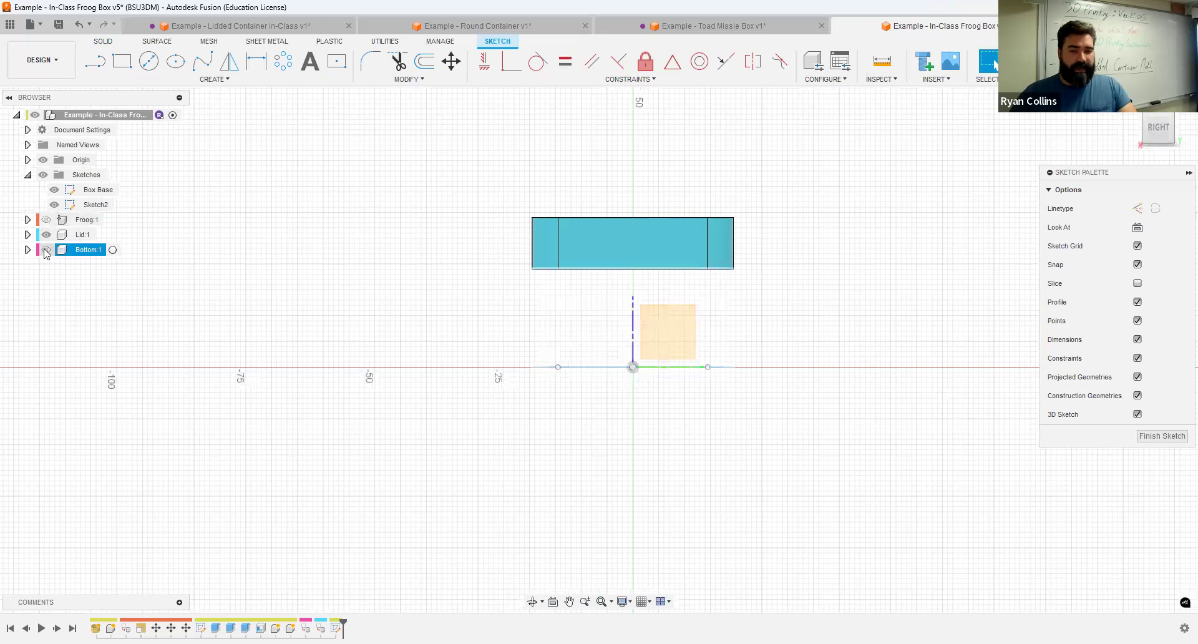
Step: Project the narrow side faces of the Lid and Bottom into the active sketch
scroll(837, 281, "up", 1)
scroll(780, 287, "up", 5)
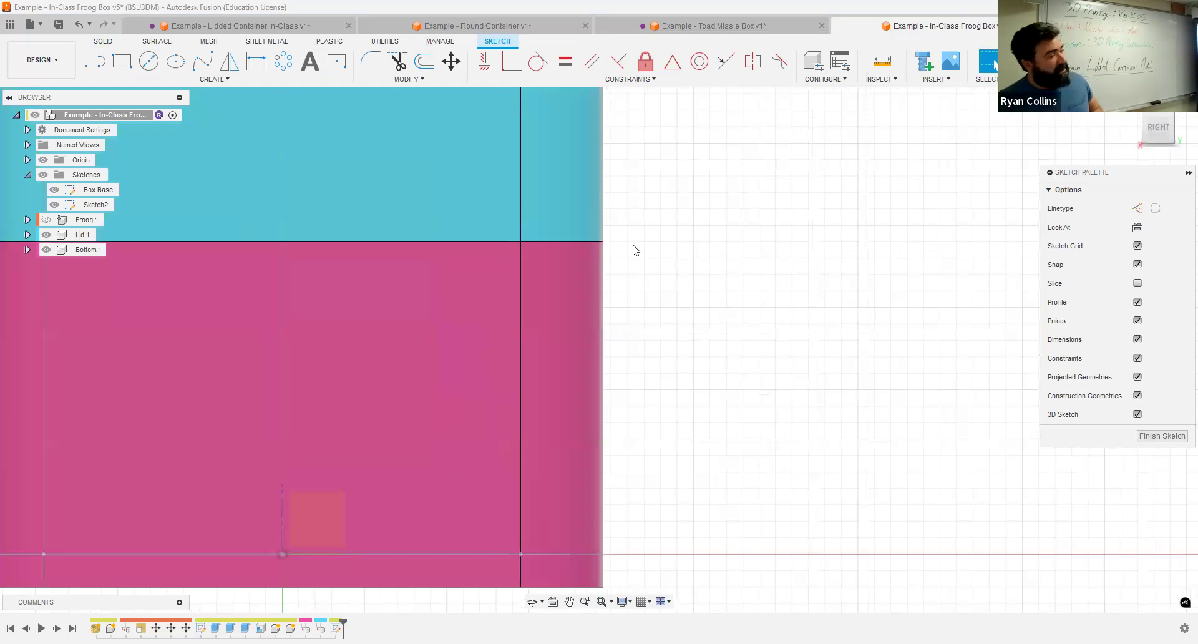
left_click(220, 79)
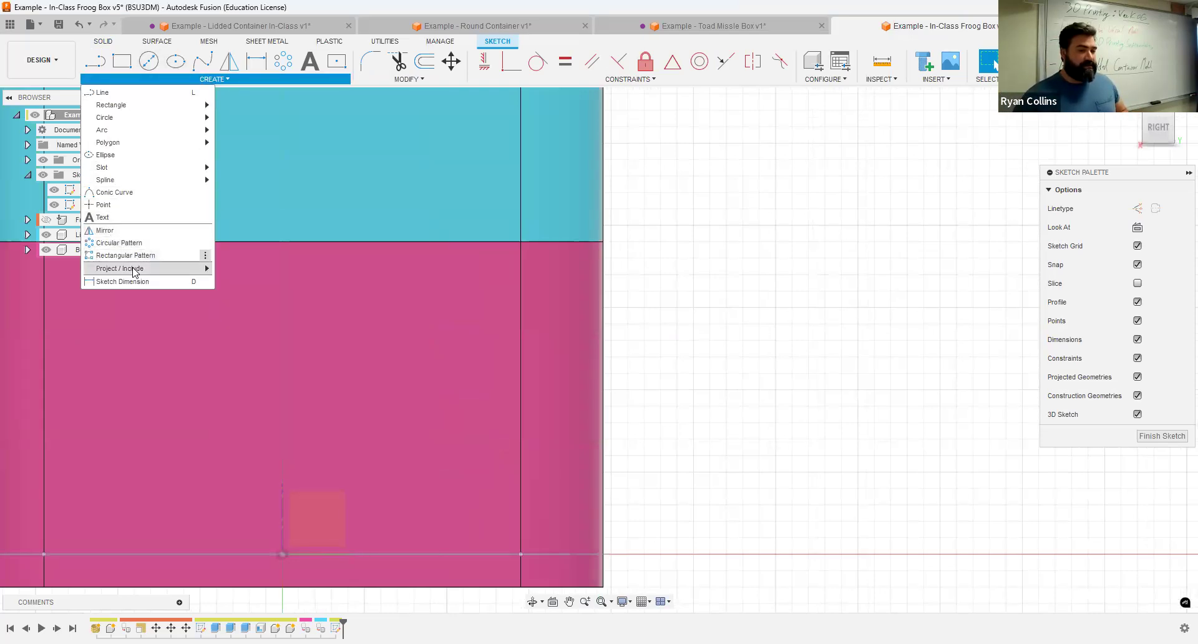
mouse_move(133, 270)
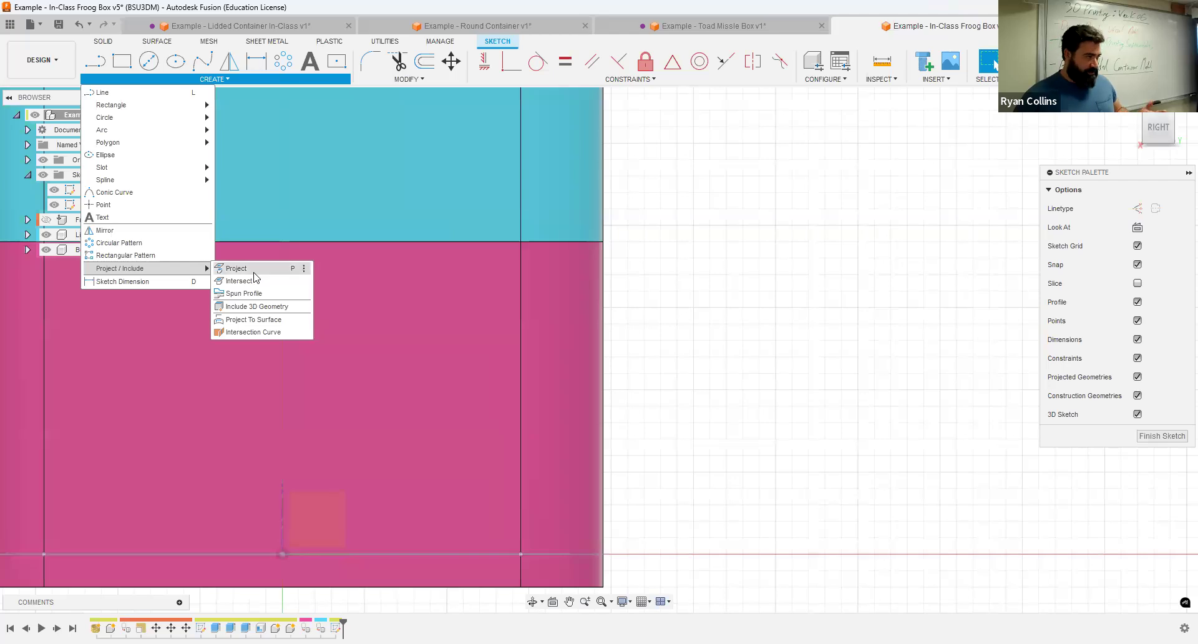
left_click(828, 344)
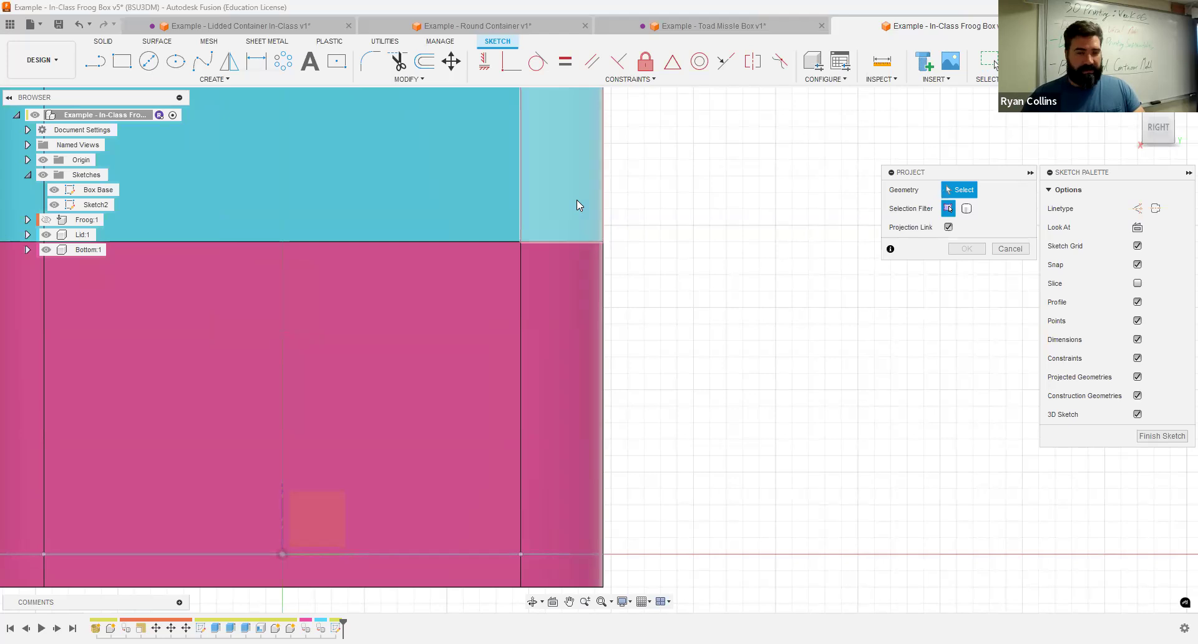
left_click(578, 301)
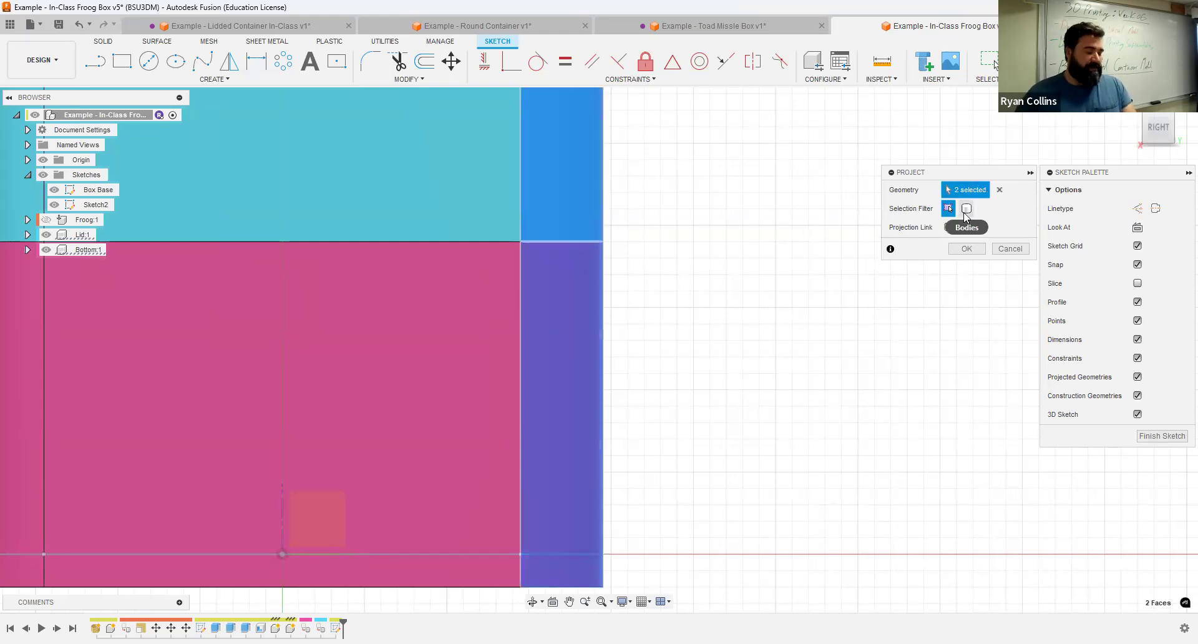
left_click(959, 250)
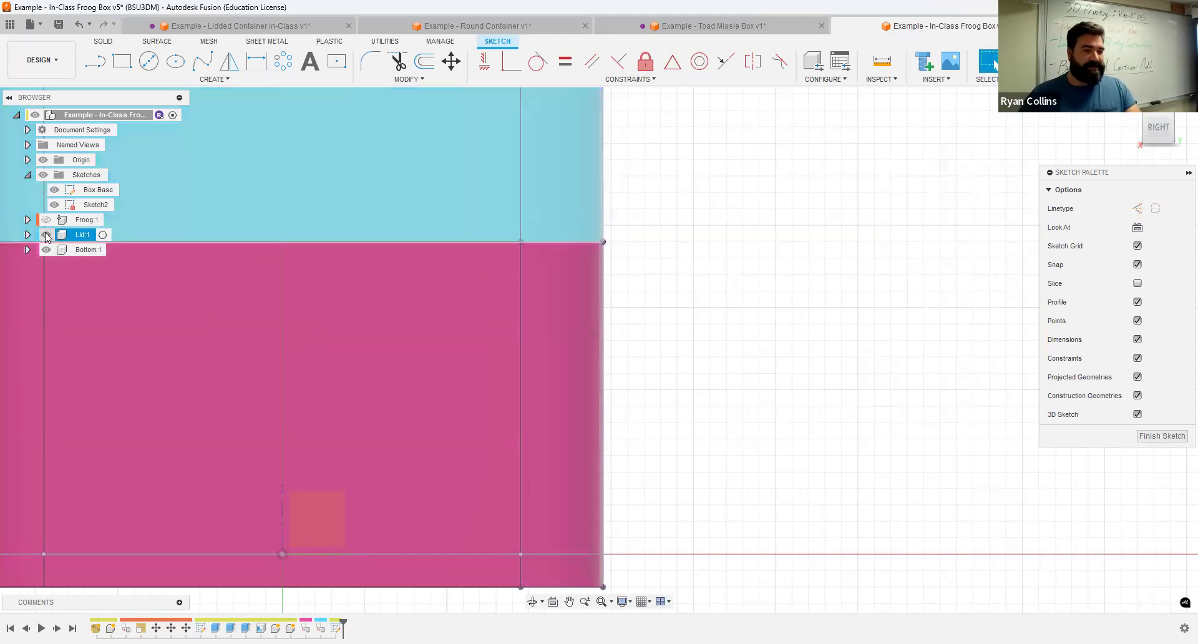
Step: Hide the Lid and Bottom components and inspect the projected outlines from an angle
left_click(46, 234)
left_click(46, 250)
scroll(704, 321, "down", 3)
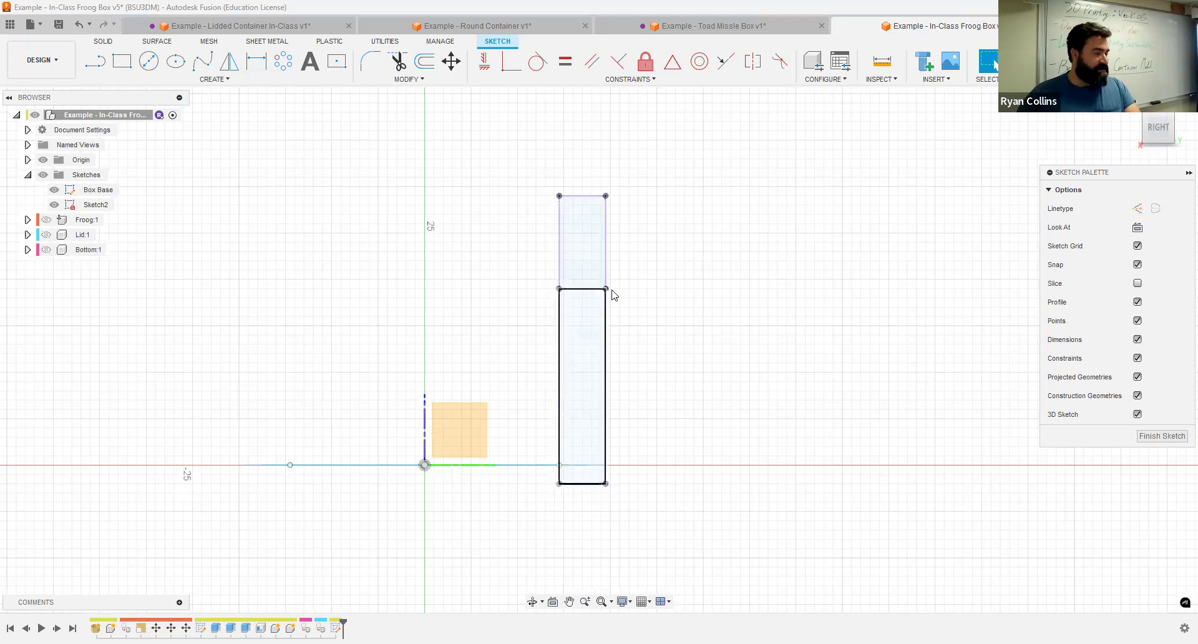
middle_click_drag(632, 327, 646, 304, "shift")
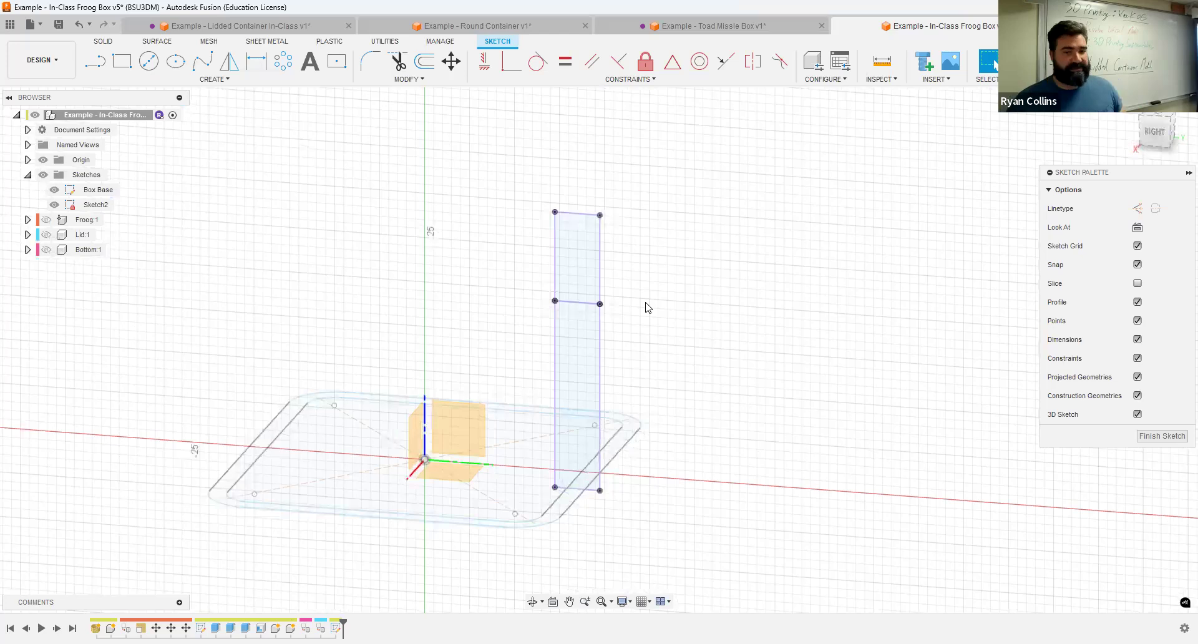
middle_click_drag(662, 268, 651, 275, "shift")
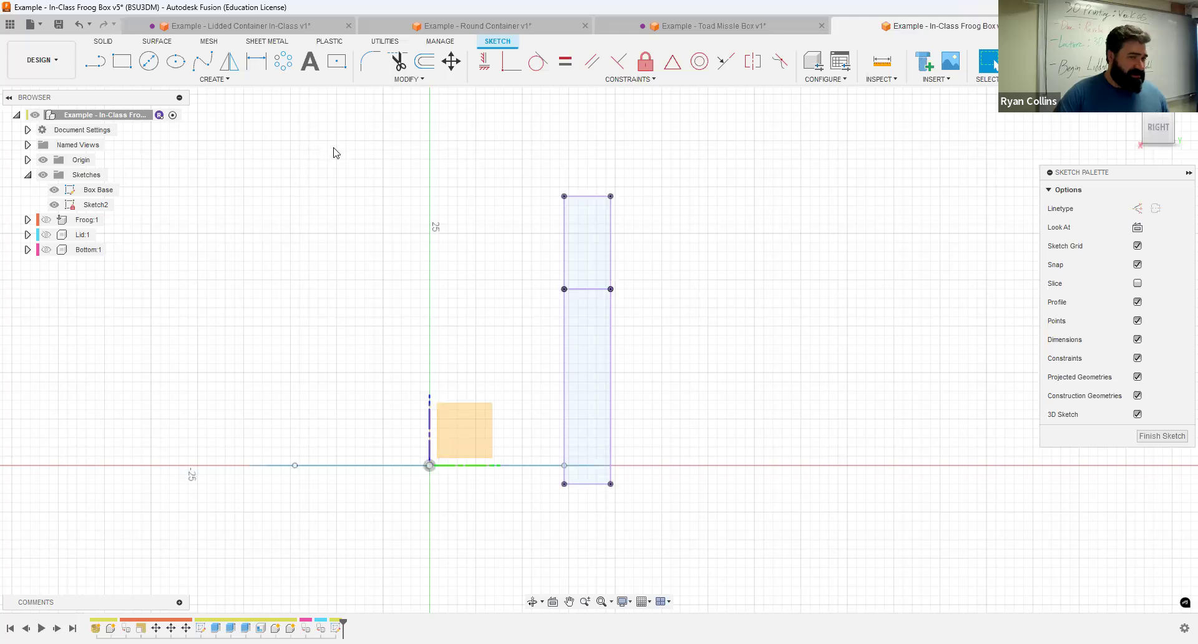
left_click(217, 79)
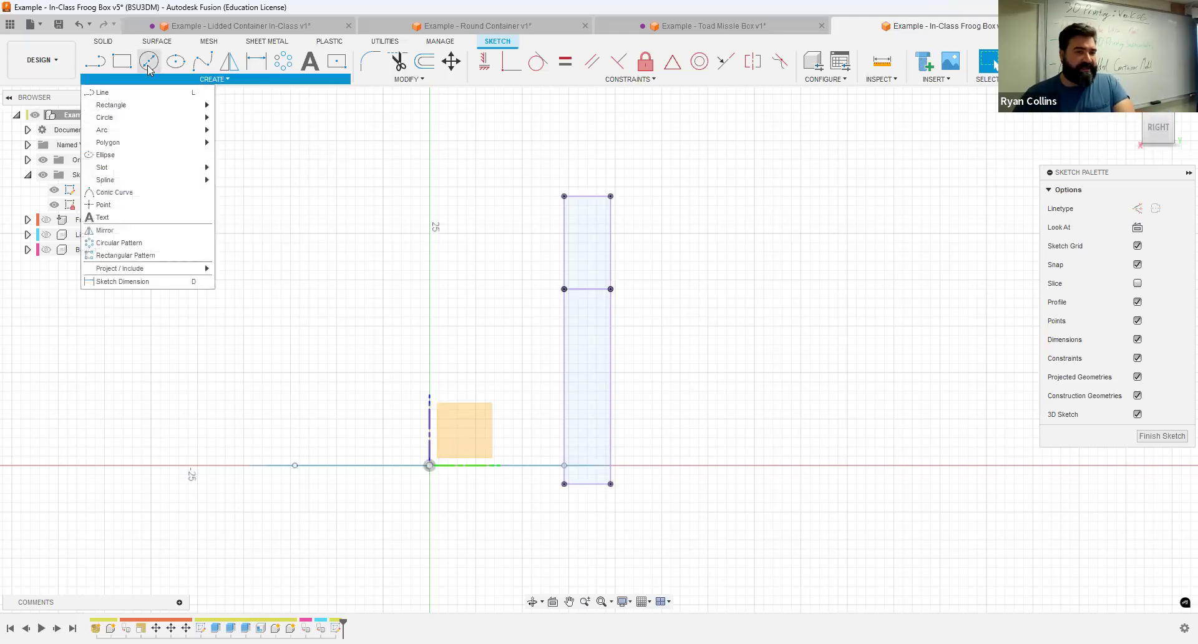
mouse_move(121, 118)
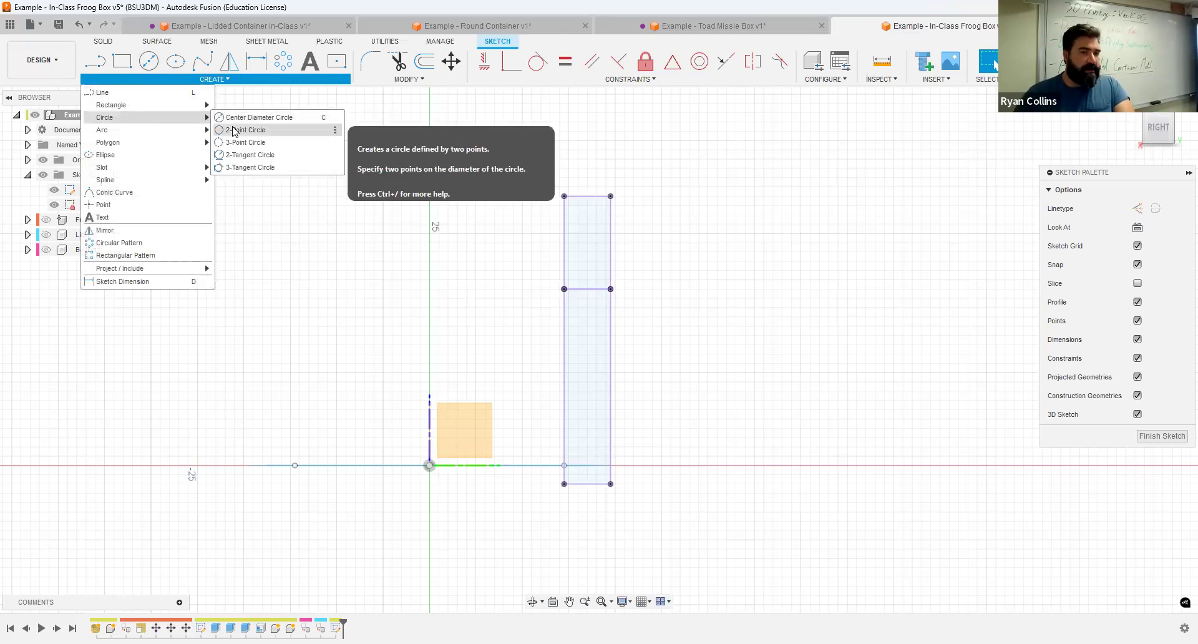
key("c")
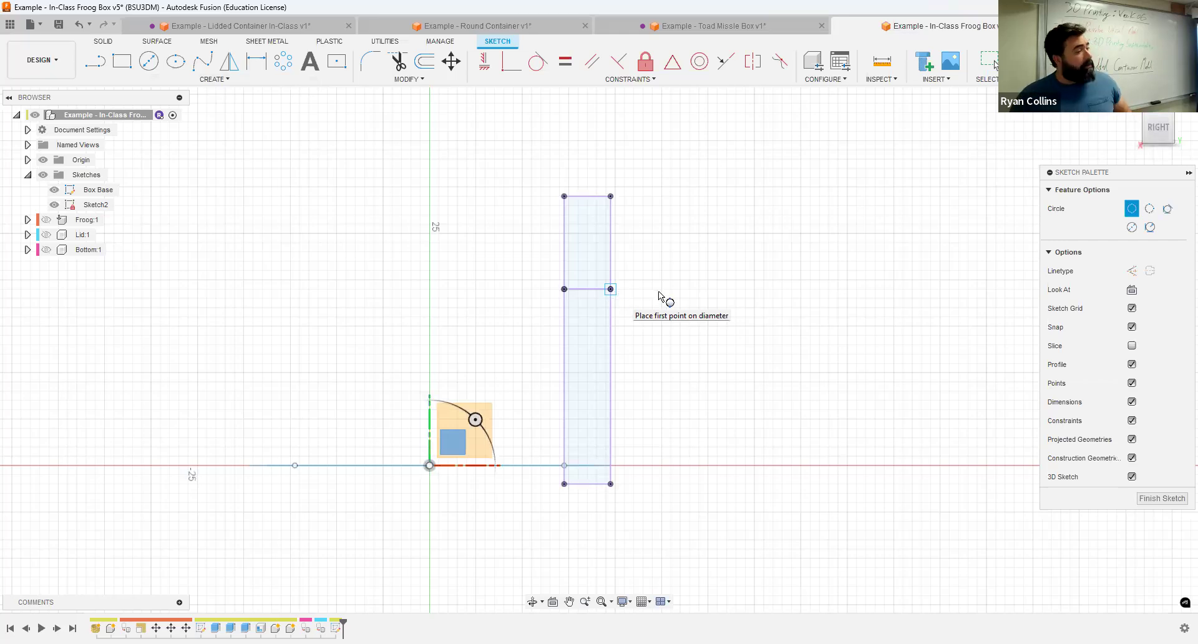
left_click(610, 289)
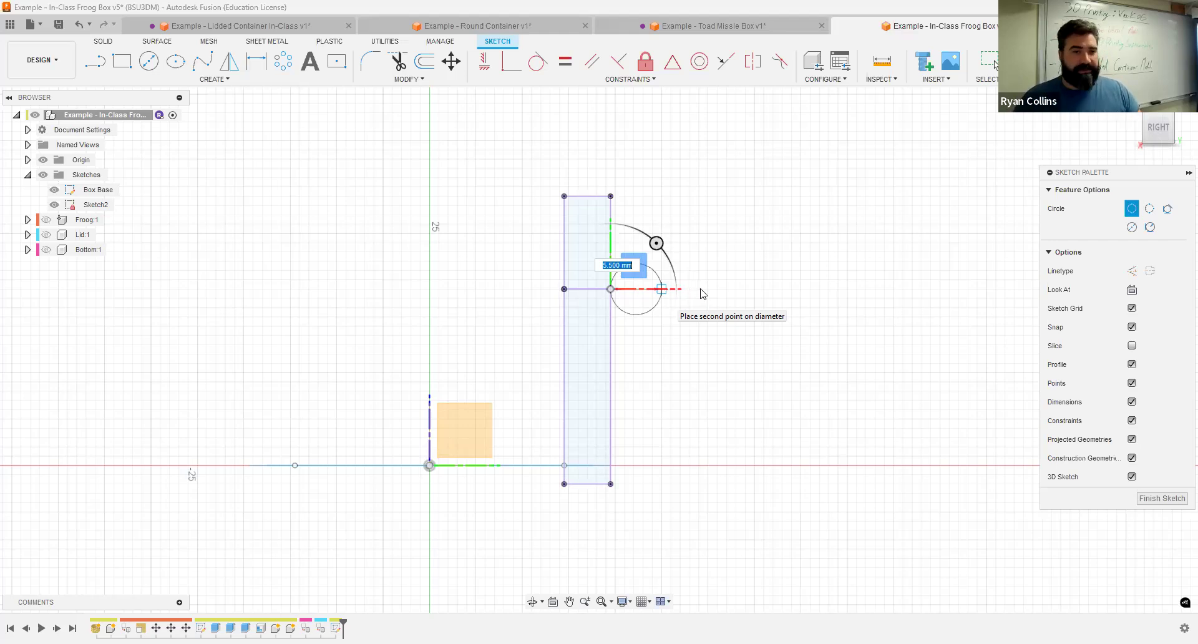
key("Escape")
Step: Sketch a center-diameter circle of 3 mm outside the projected wall, near the seam between lid and bottom
key("c")
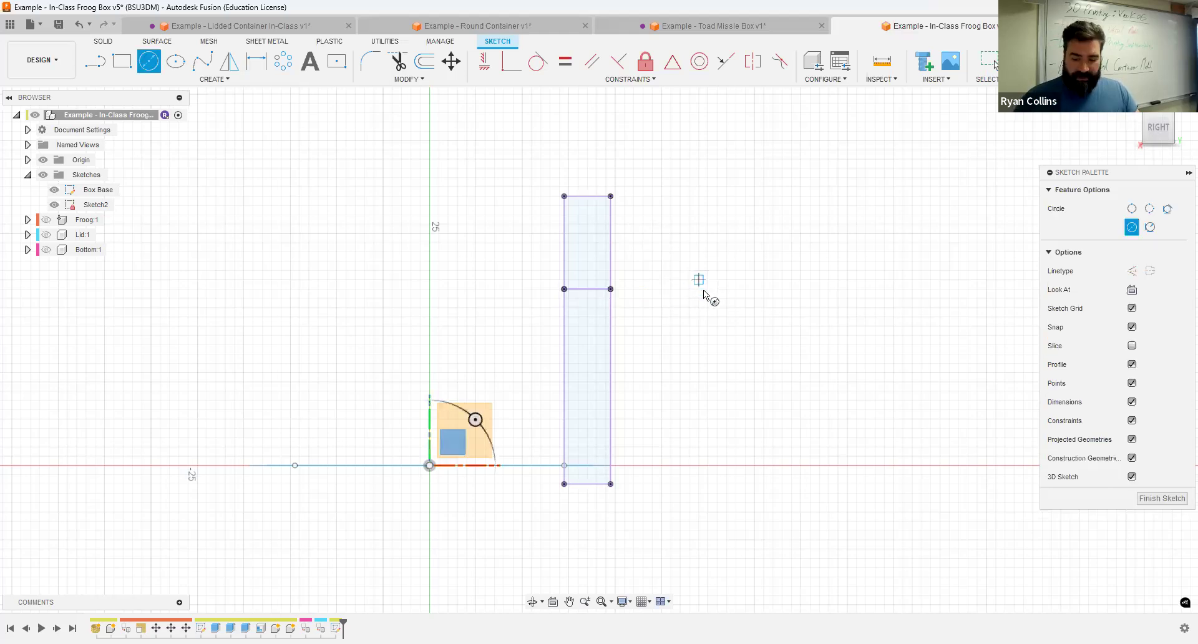
left_click(705, 289)
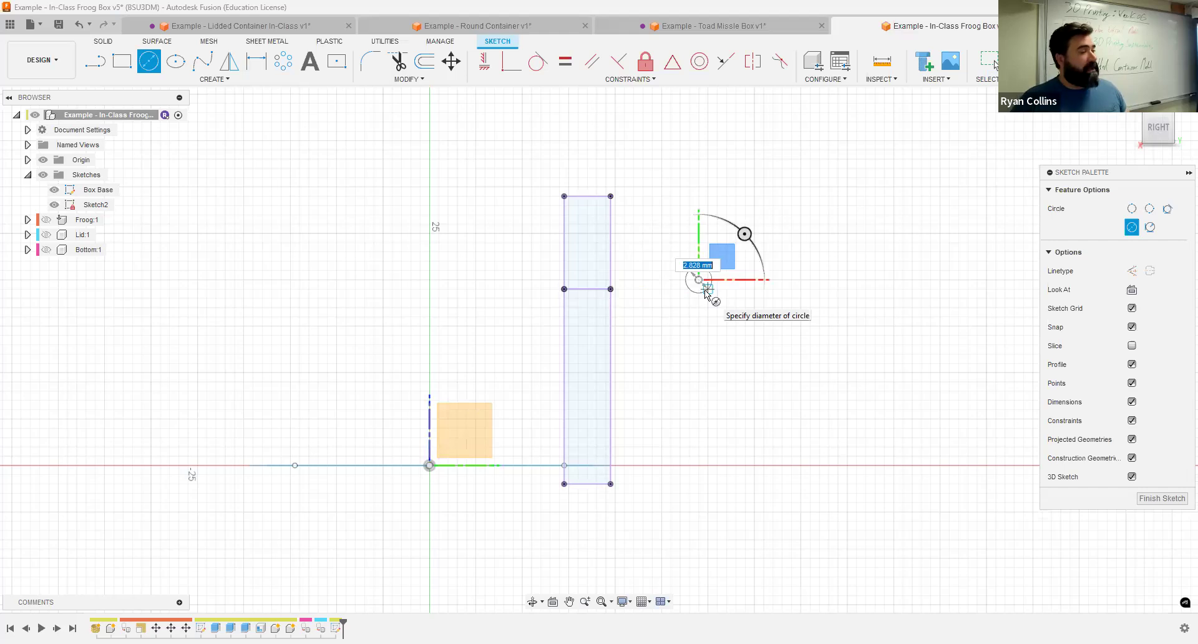
type("3")
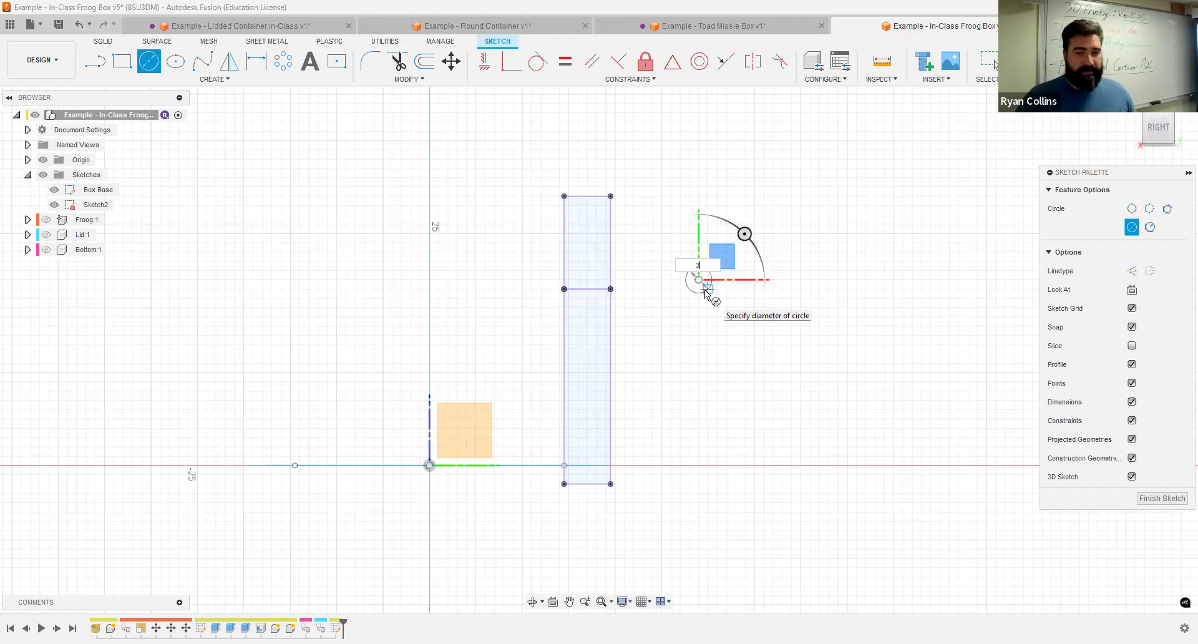
key("Tab")
key("Return")
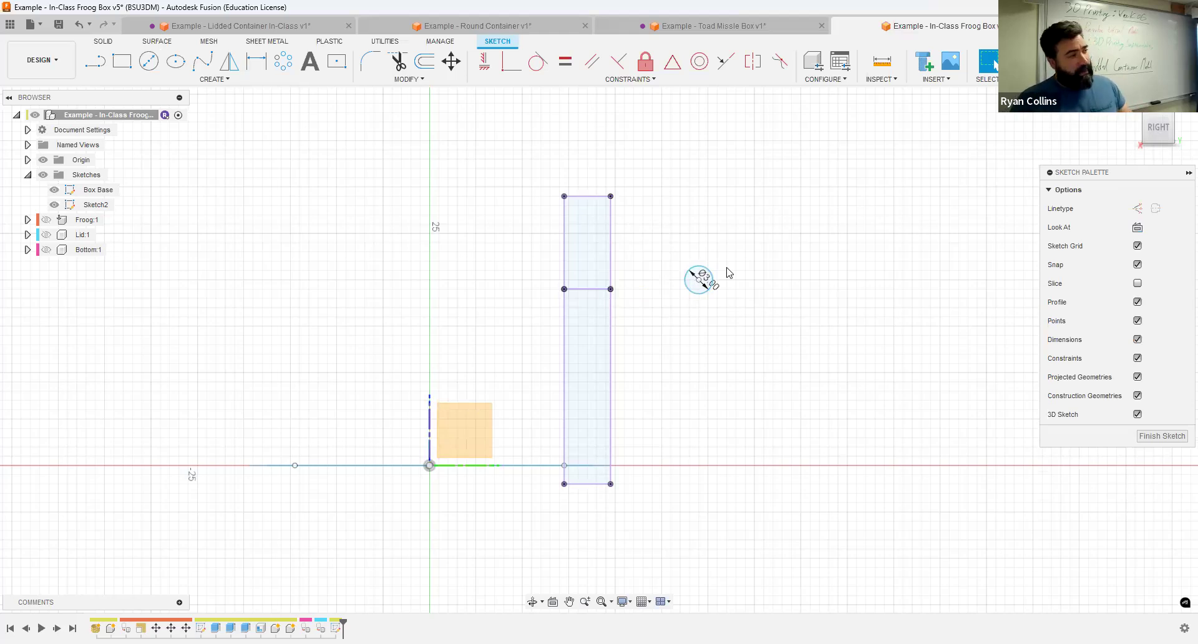
Step: Offset the 3 mm circle outward by 2 mm
left_click(426, 62)
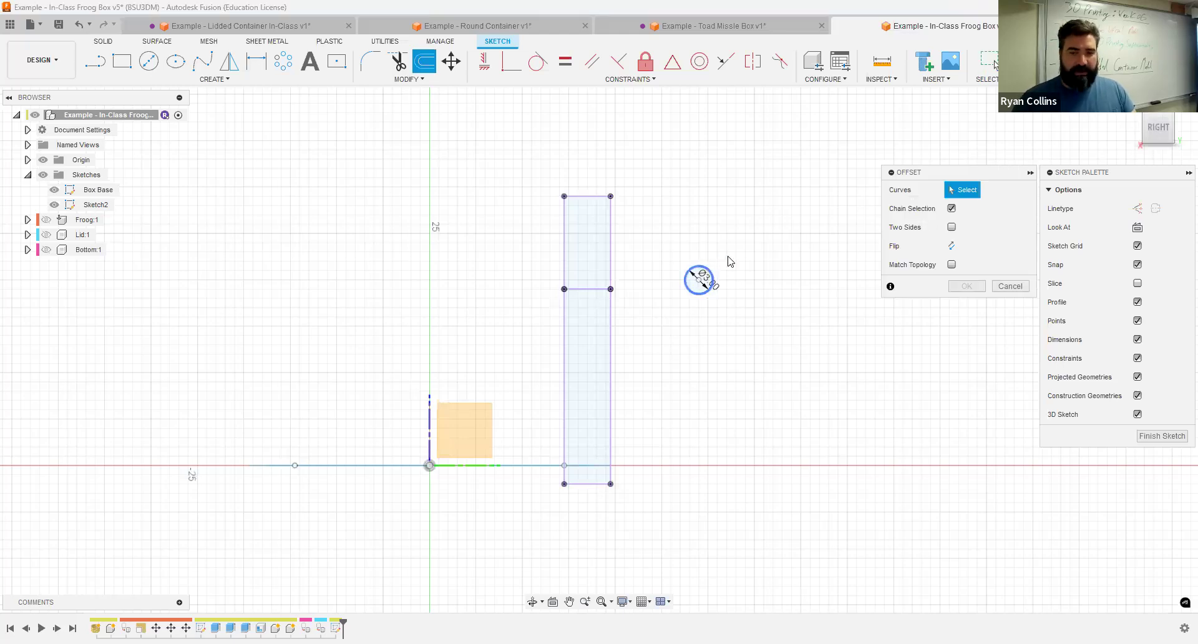
left_click(711, 270)
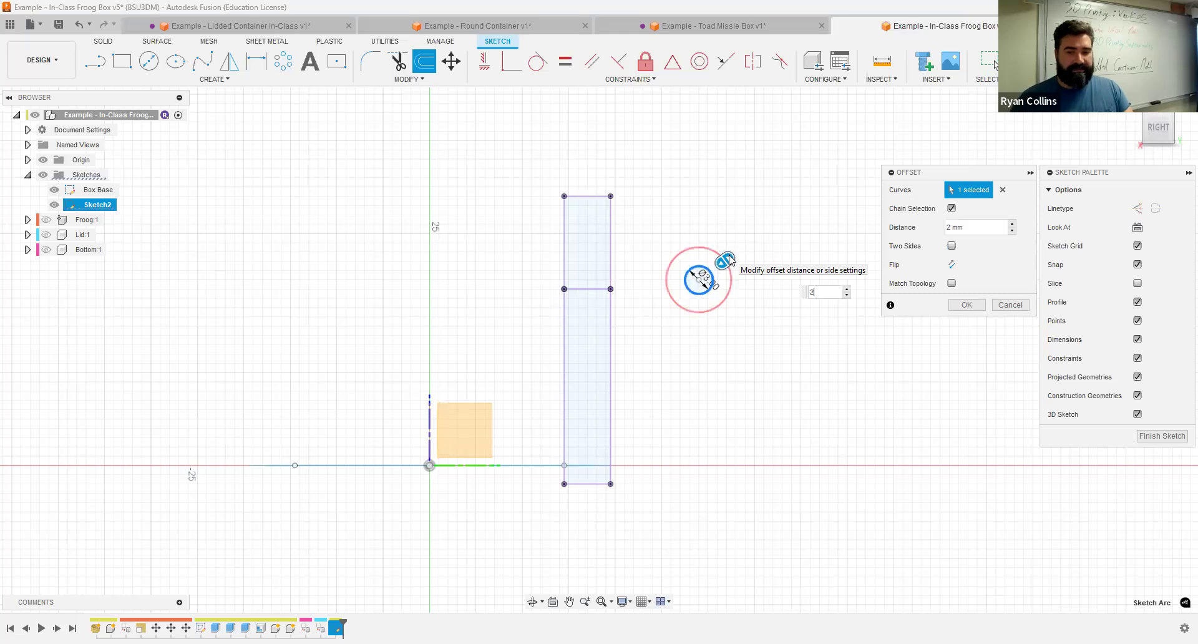
key("Return")
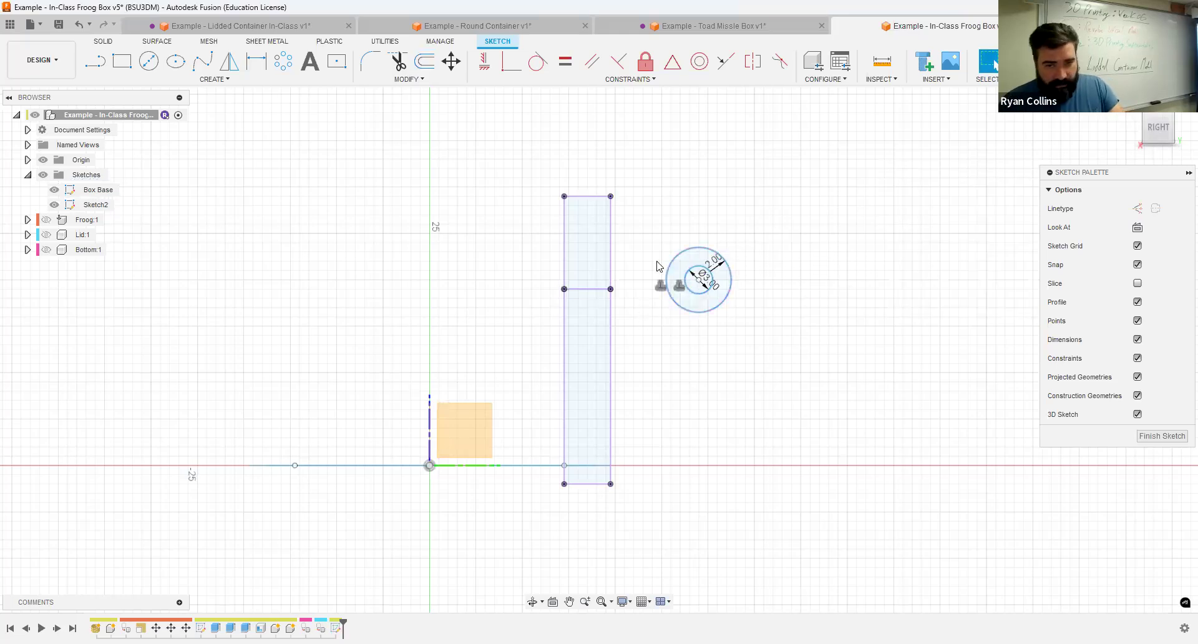
Step: Make the outer circle tangent to the outer vertical edge of the projected bottom wall
left_click(666, 284)
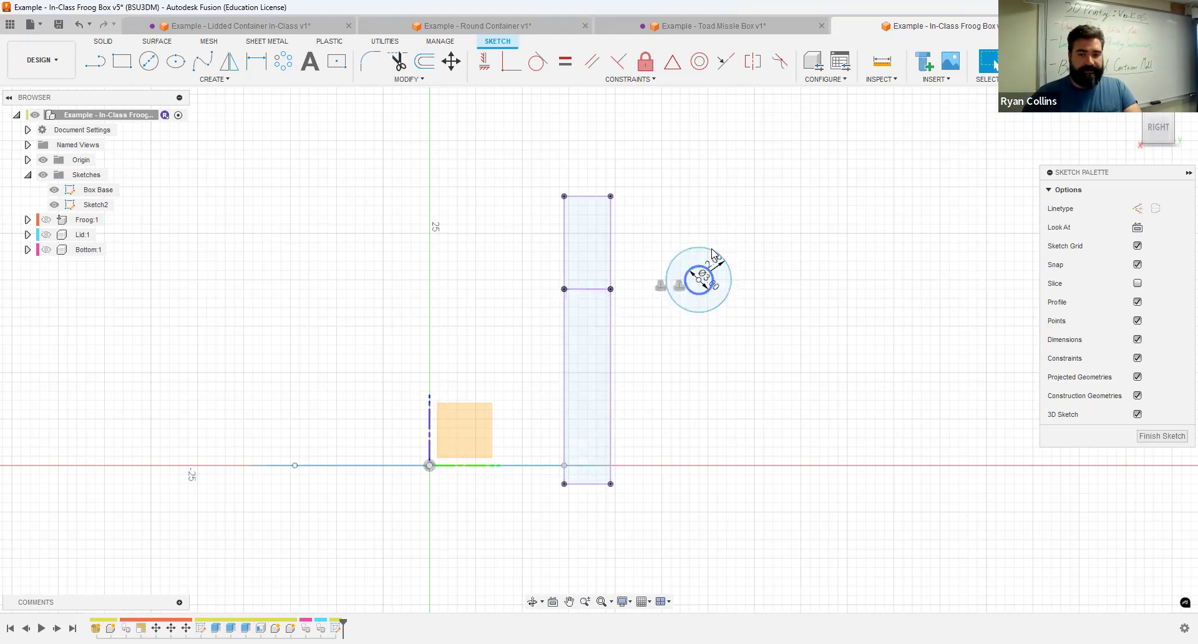
left_click(538, 63)
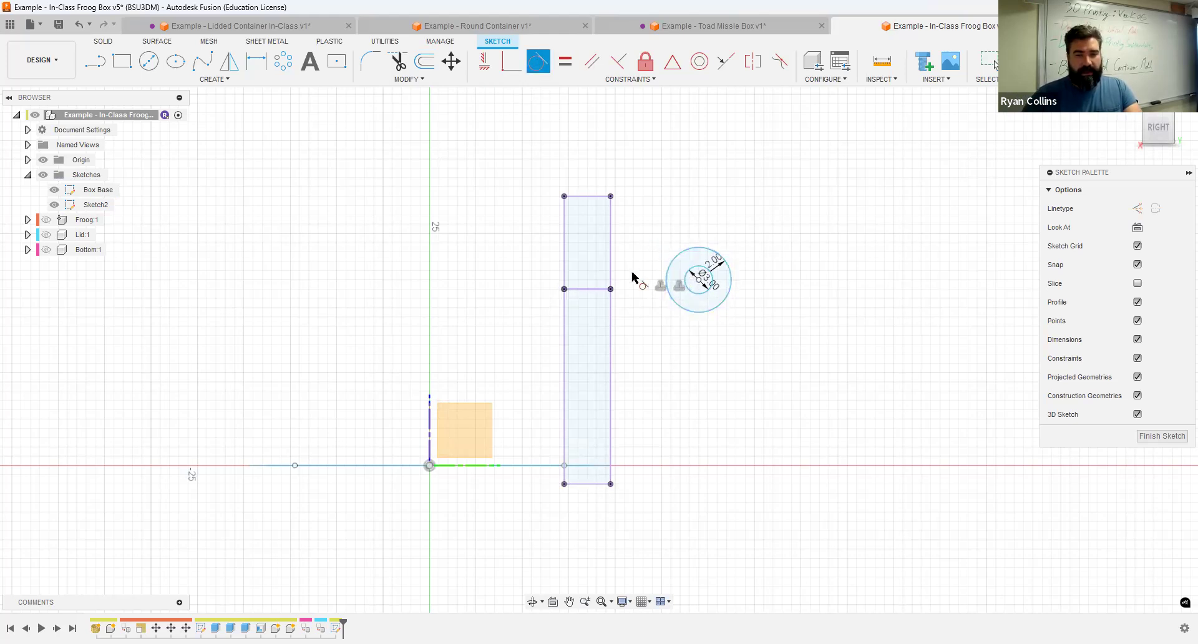
left_click(611, 300)
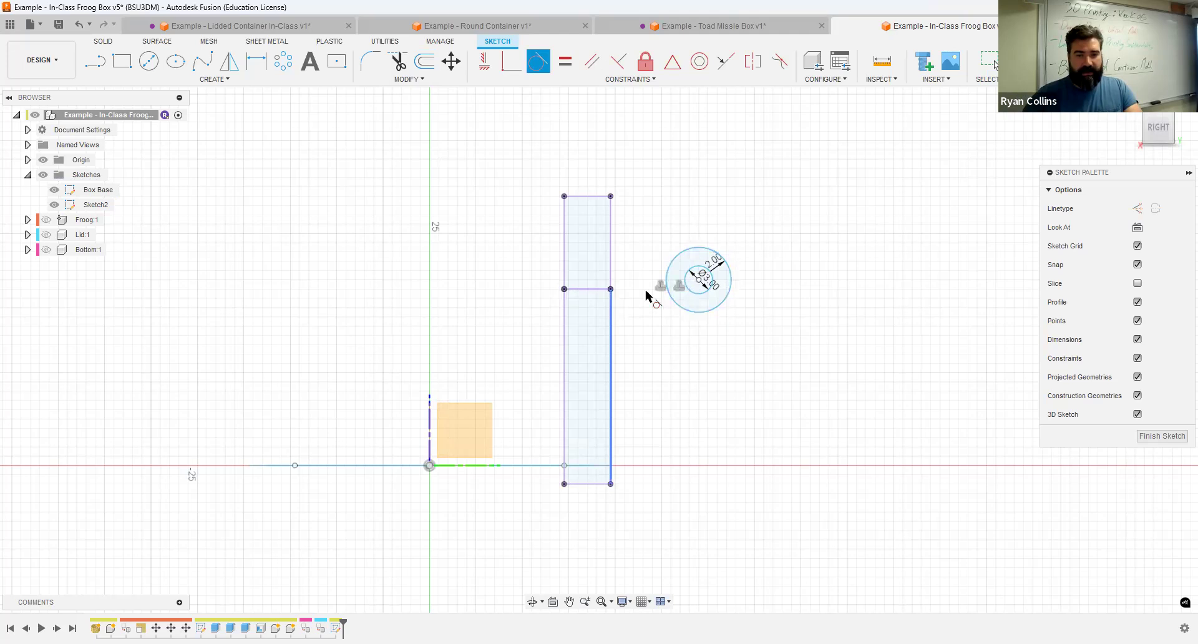
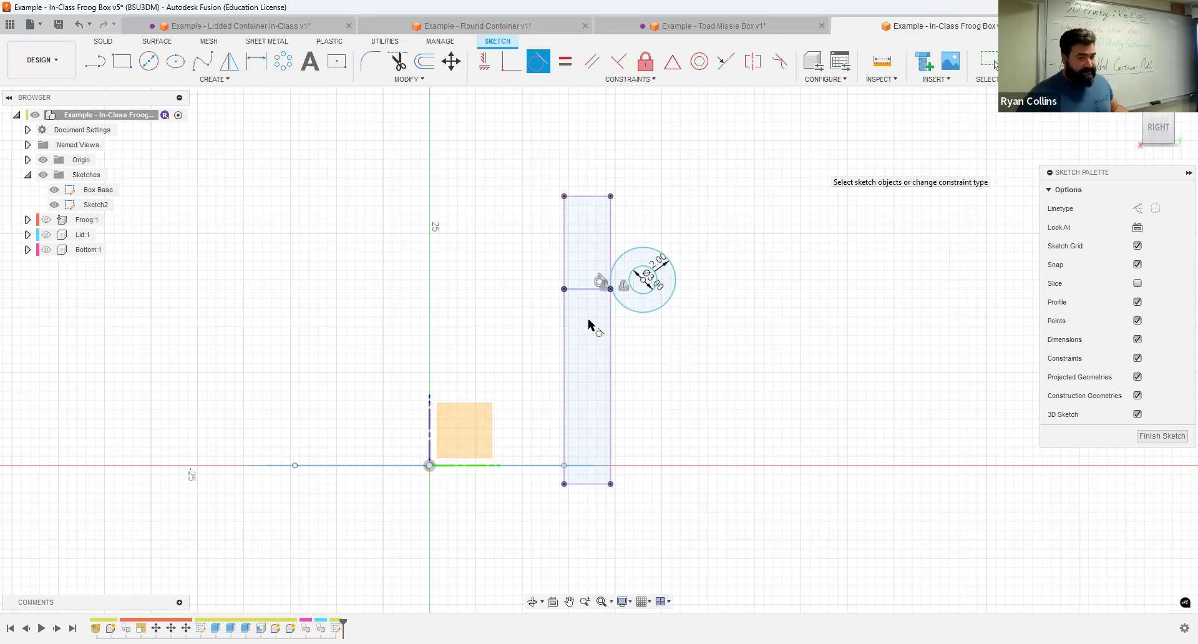
Step: Show the Lid to examine where the circles sit against it, and hide it again
scroll(626, 312, "up", 3)
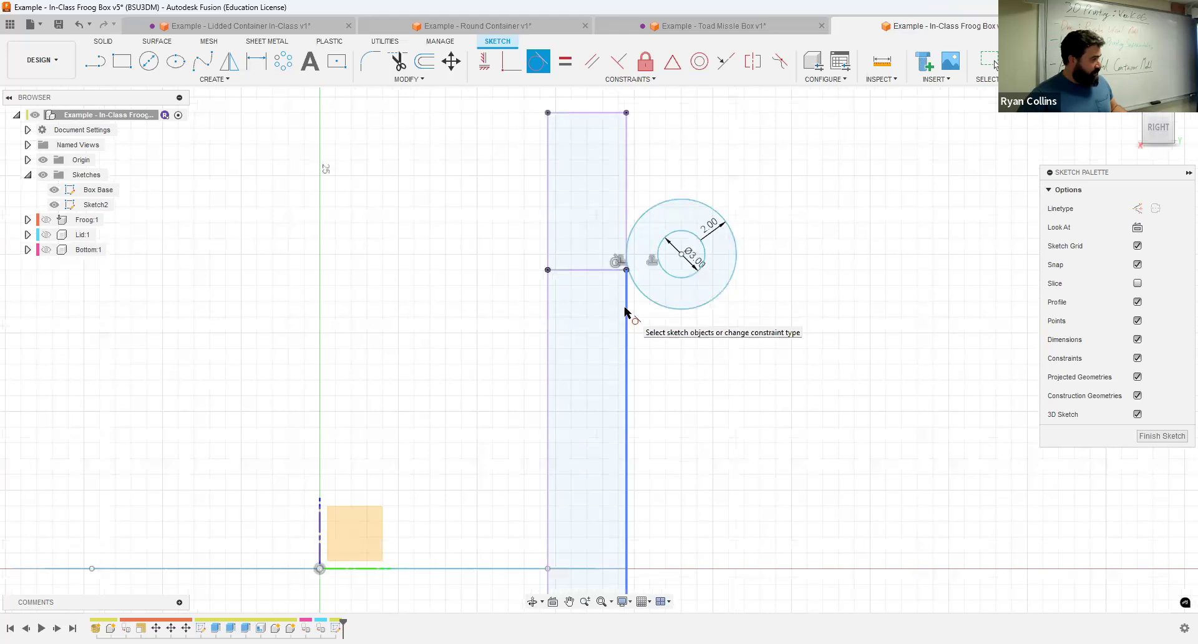
left_click(46, 235)
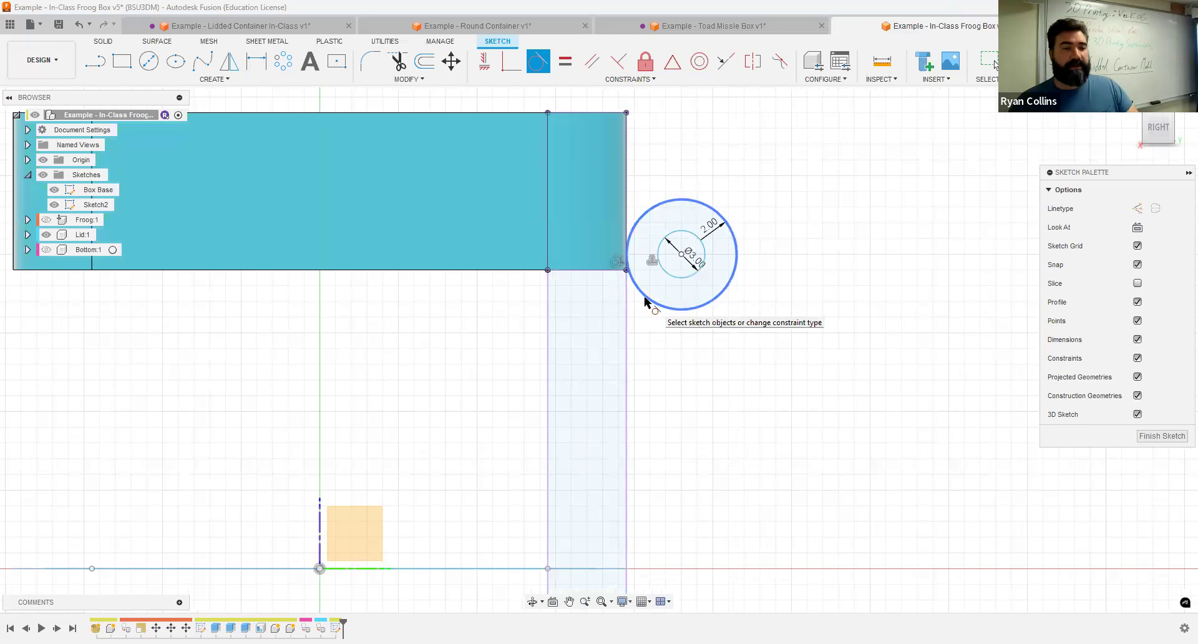
left_click(47, 234)
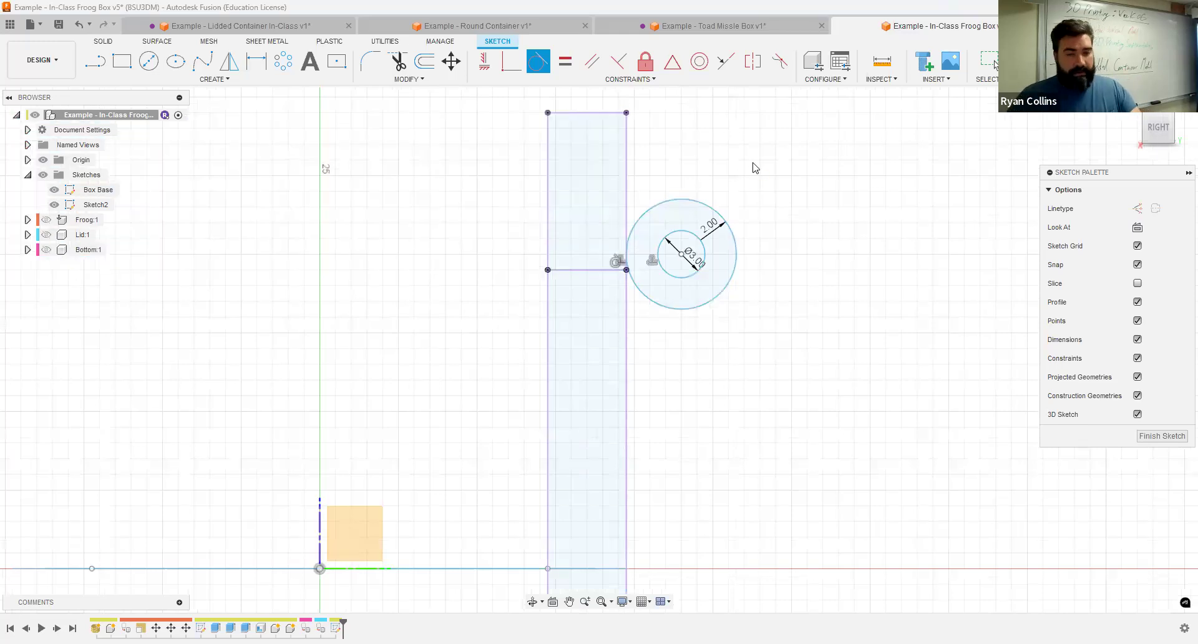
Step: Sketch a horizontal line about 6 mm long from the circles' shared center into the projected lid wall
scroll(669, 253, "up", 3)
scroll(669, 252, "up", 1)
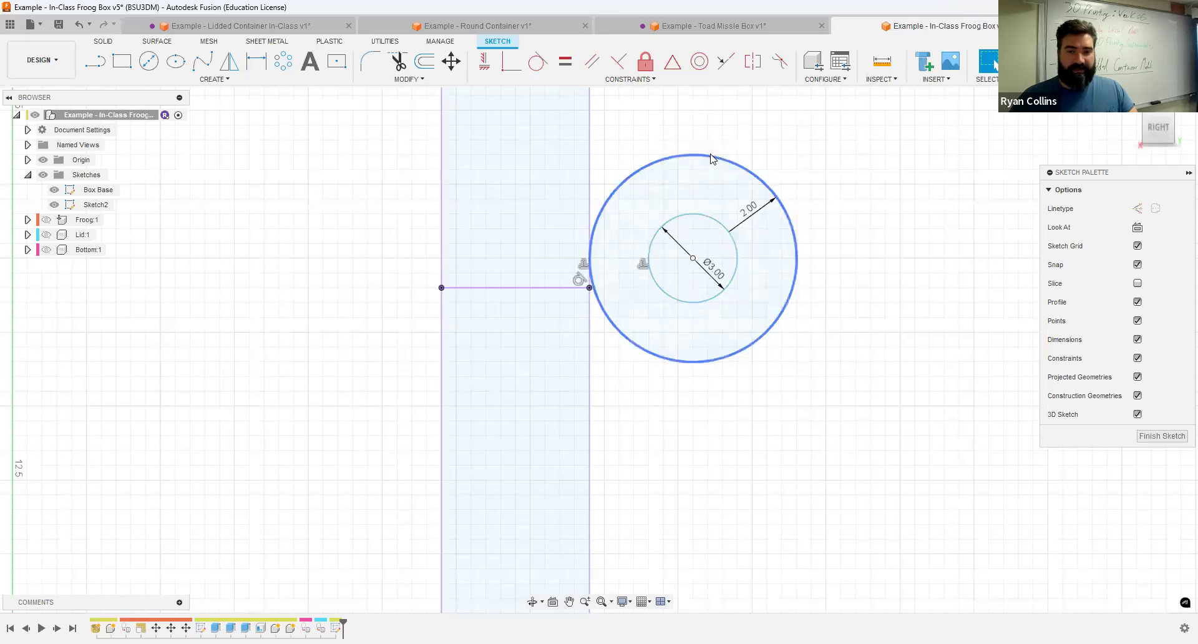
left_click(704, 263)
key("Escape")
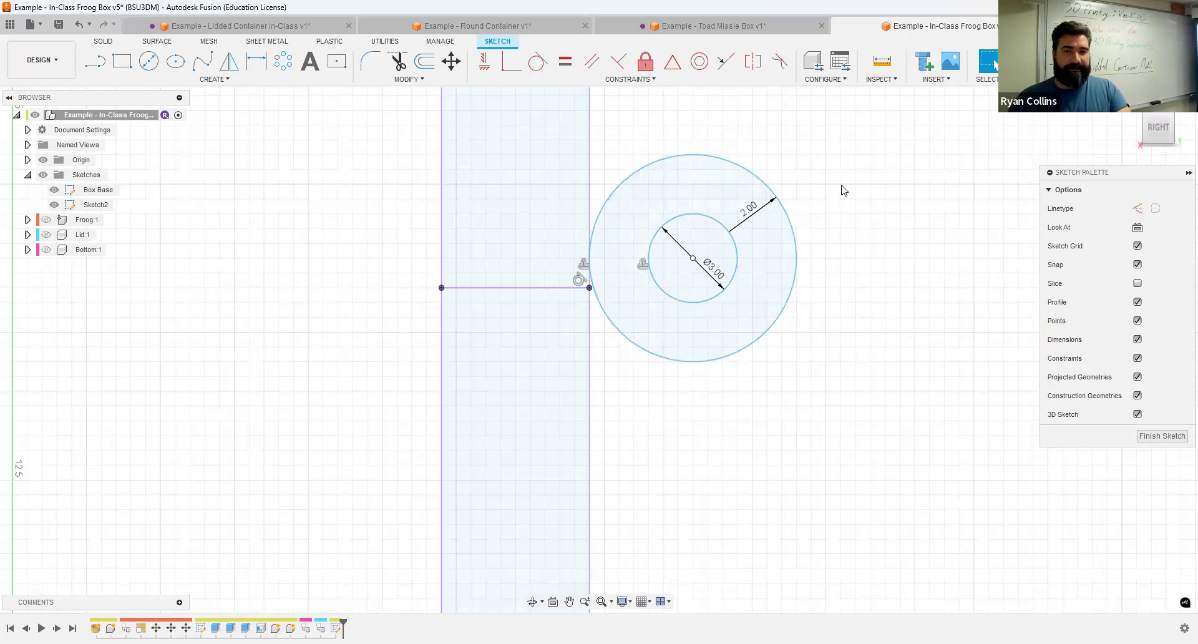
key("l")
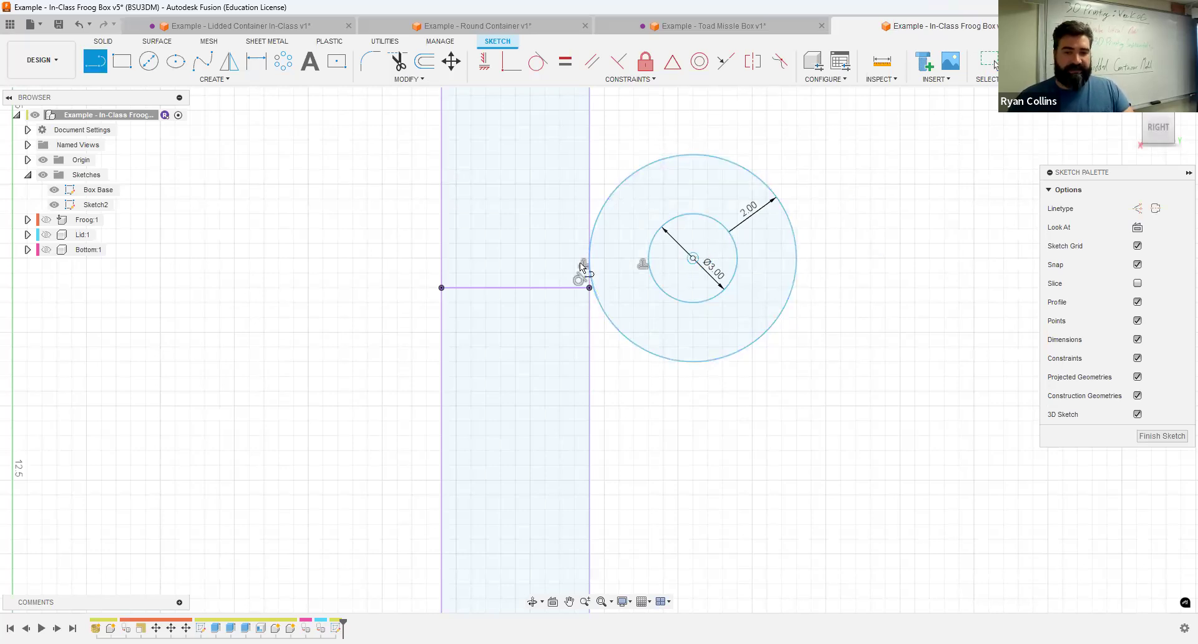
left_click(516, 259)
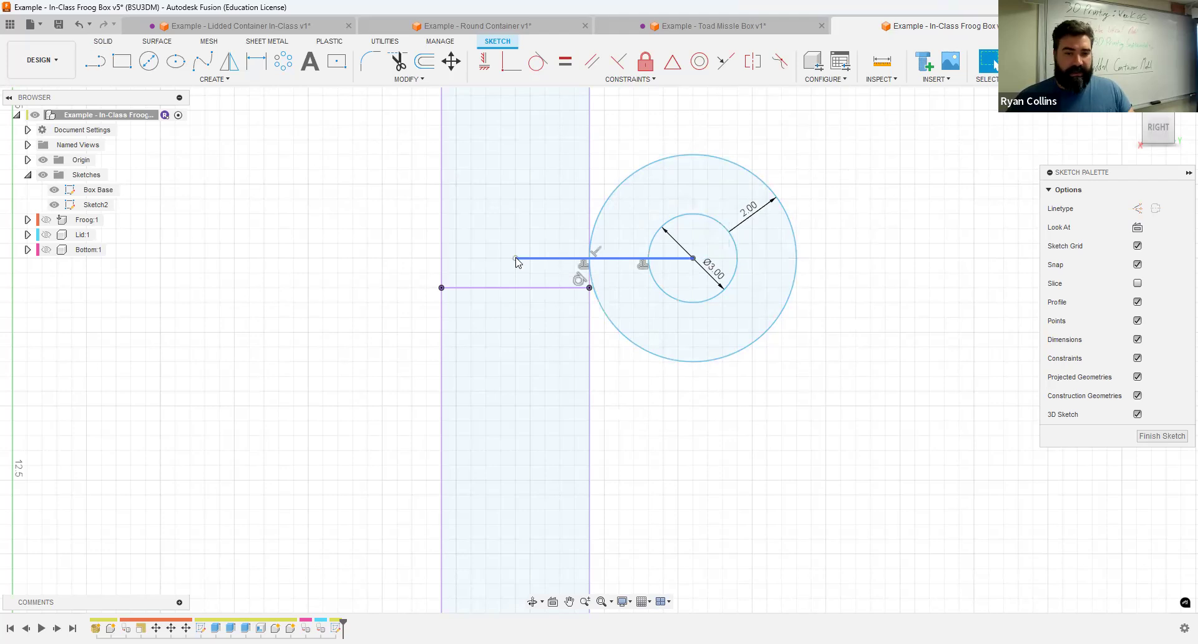
key("Escape")
Step: Convert the horizontal line from the circles' center into a construction line
left_click(516, 259)
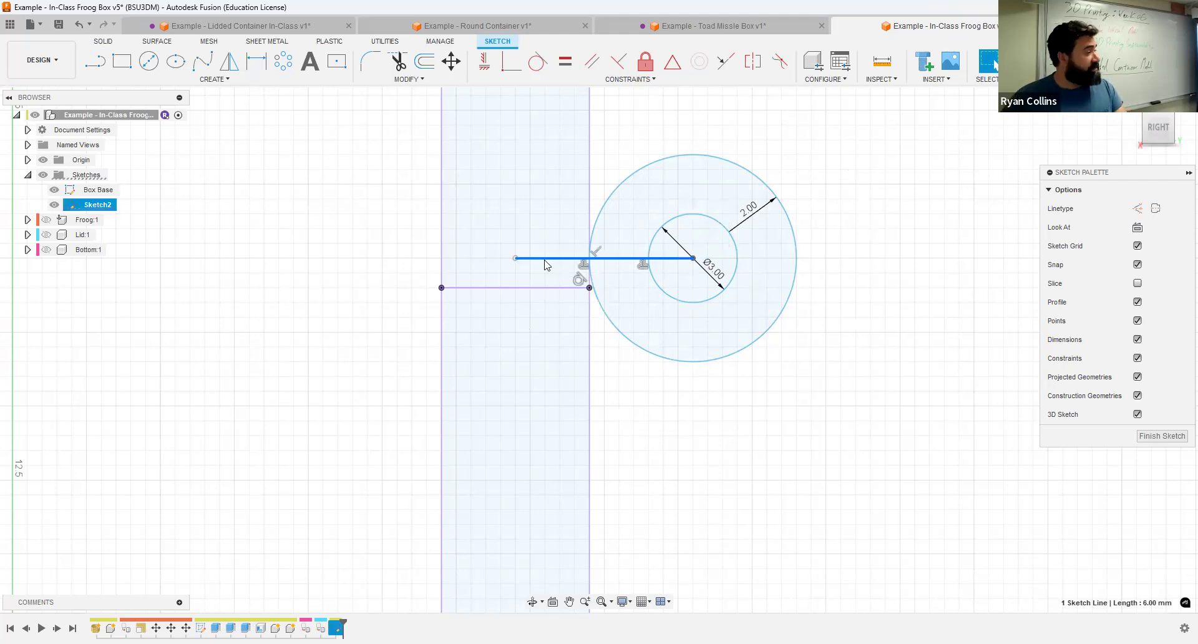
key("x")
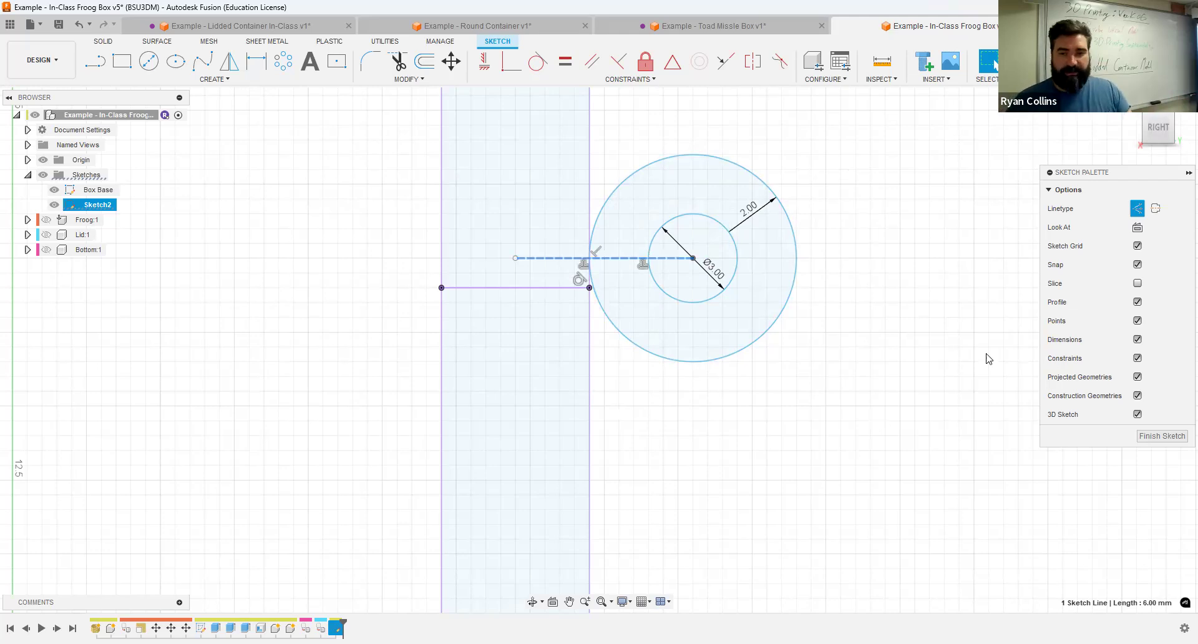
left_click(842, 237)
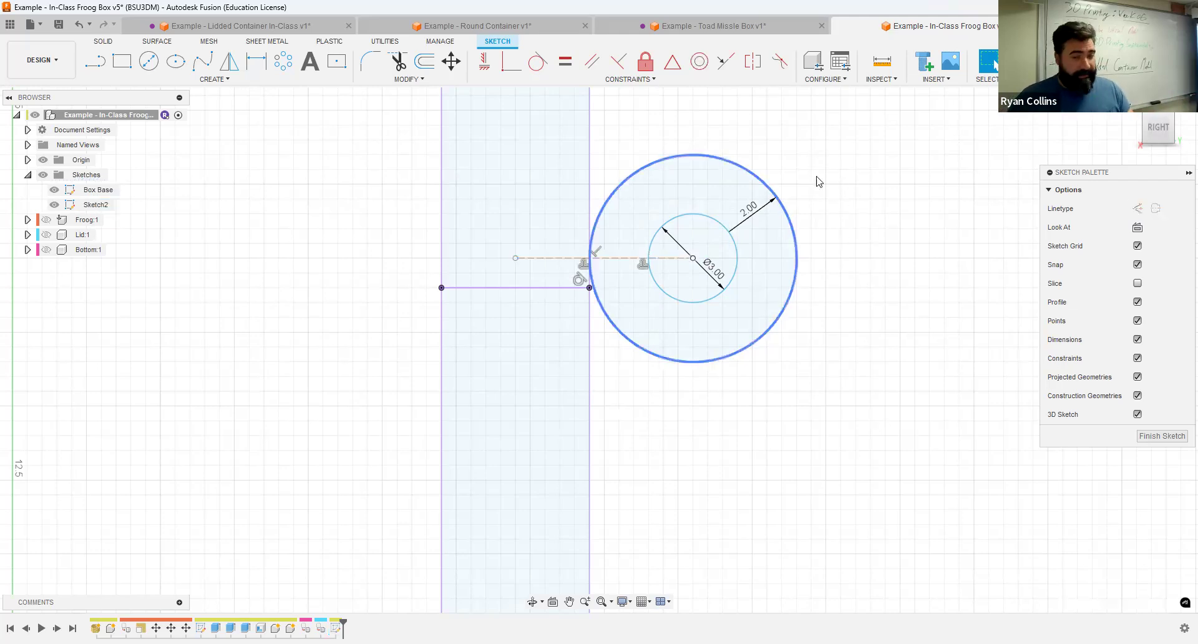
Step: Move the two concentric circles and their construction line down by 1 mm, onto the seam between lid and bottom
mouse_move(859, 168)
left_mouse_down()
mouse_move(664, 420)
mouse_move(633, 421)
left_mouse_up()
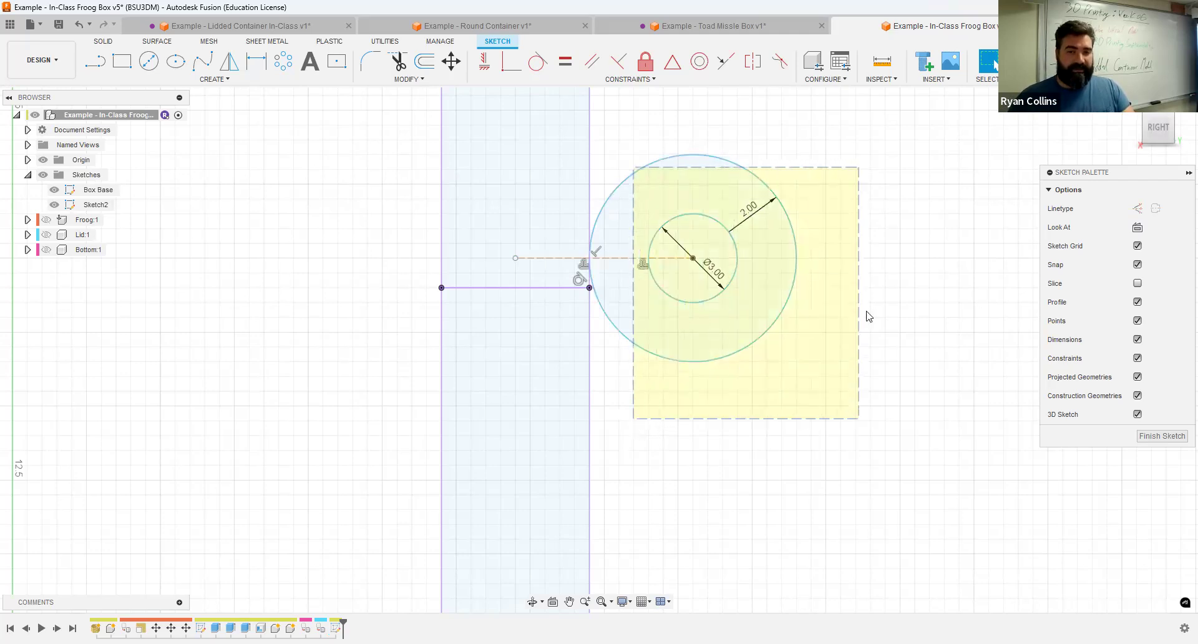
left_click(793, 260)
left_click(737, 269)
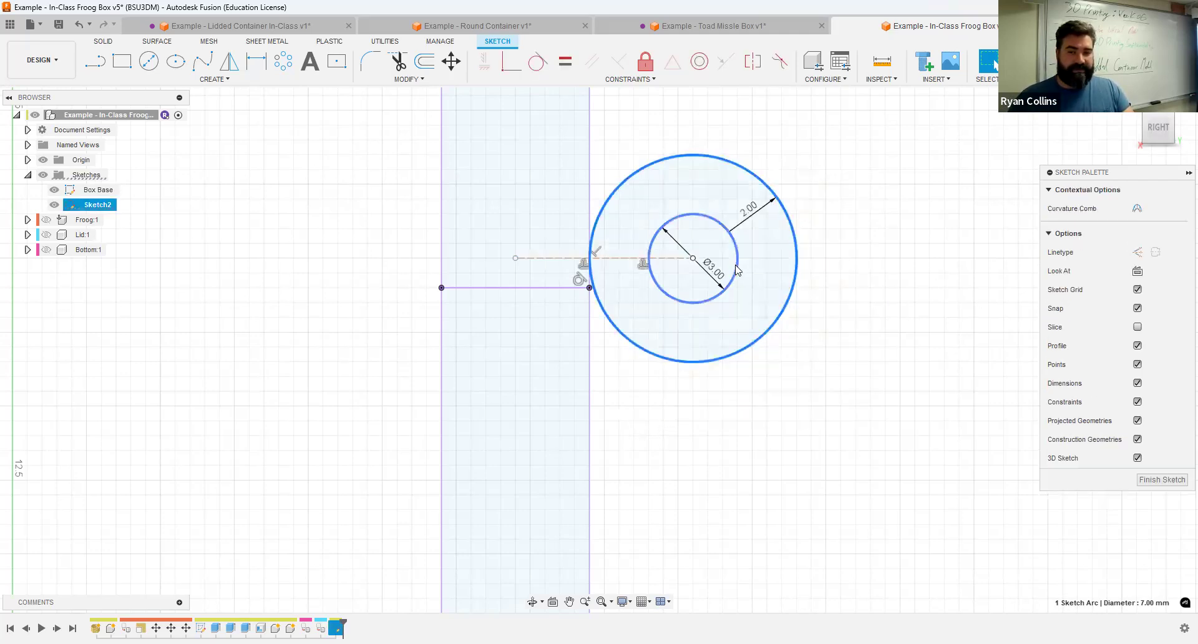
double_click(674, 258, "shift")
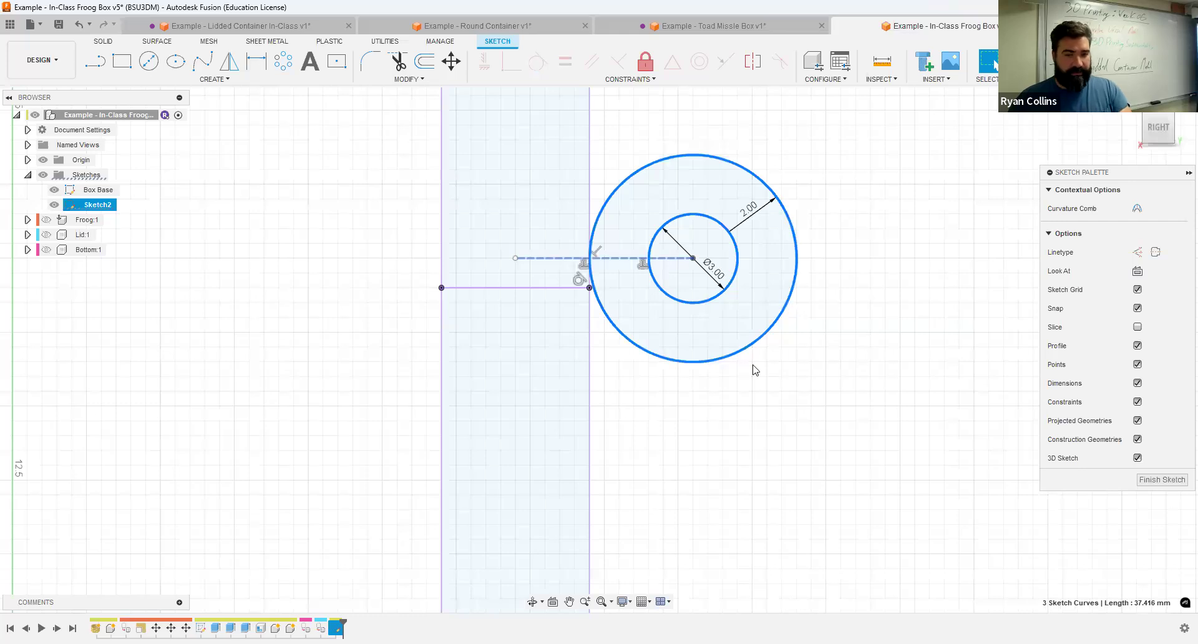
key("m")
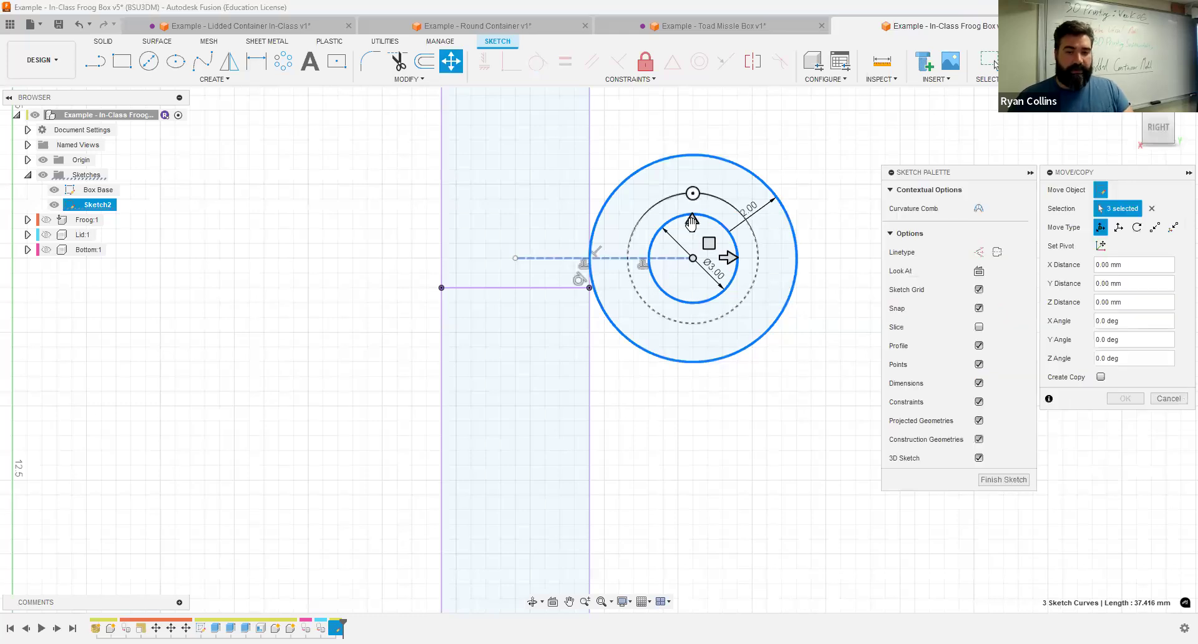
left_click_drag(694, 252, 693, 282)
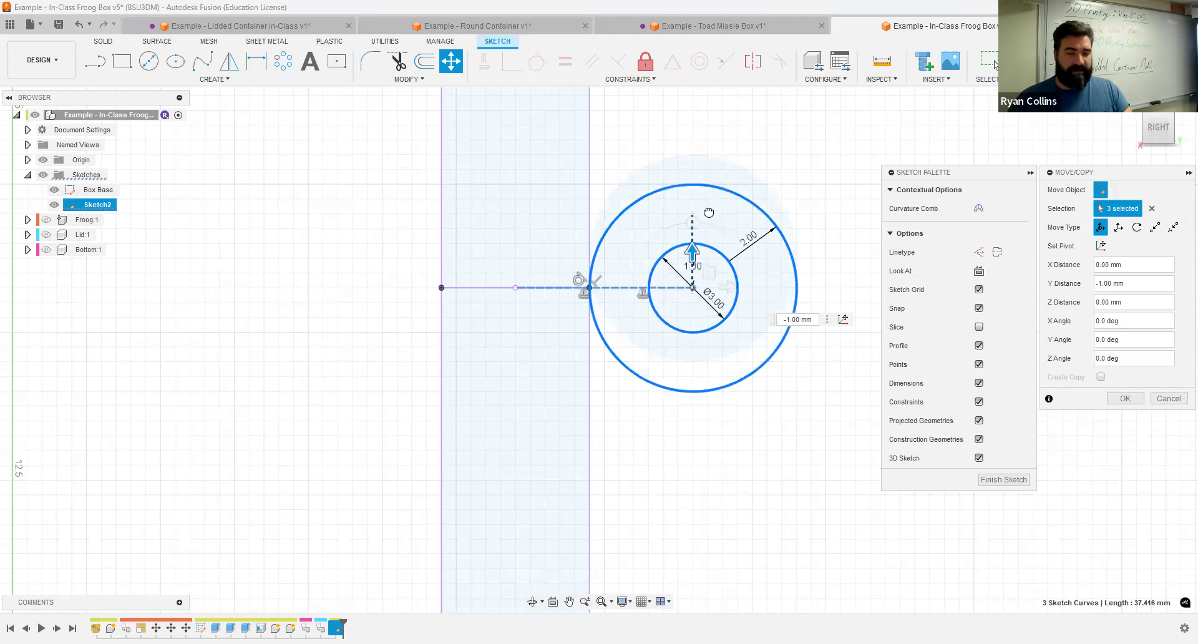
key("ctrl+z")
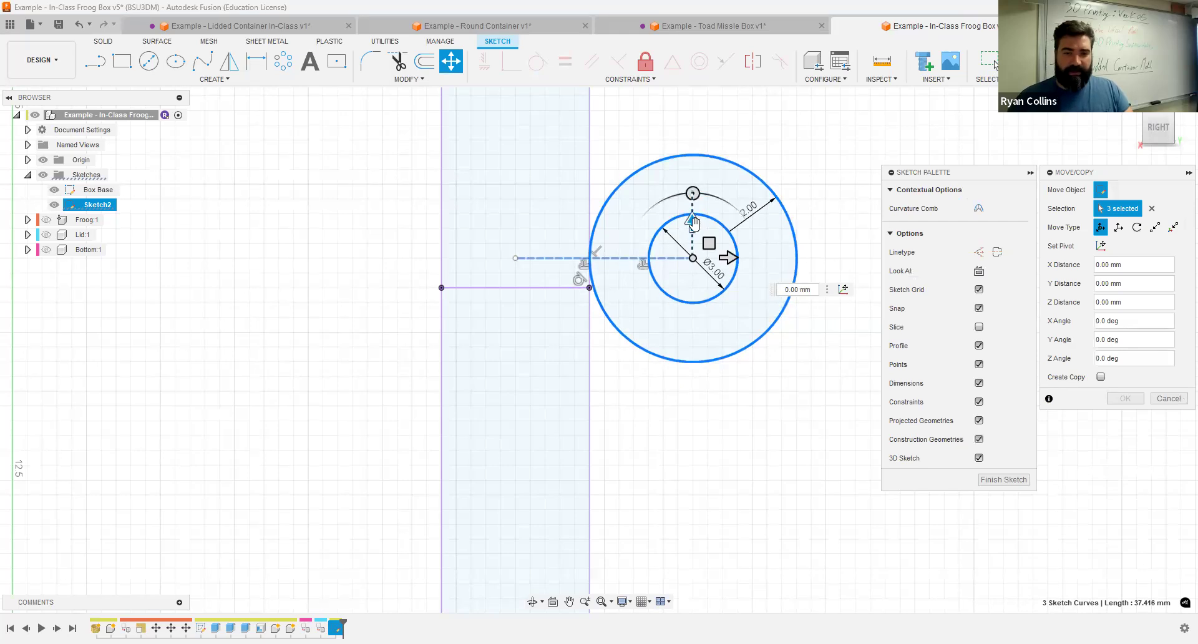
type("-1")
key("Return")
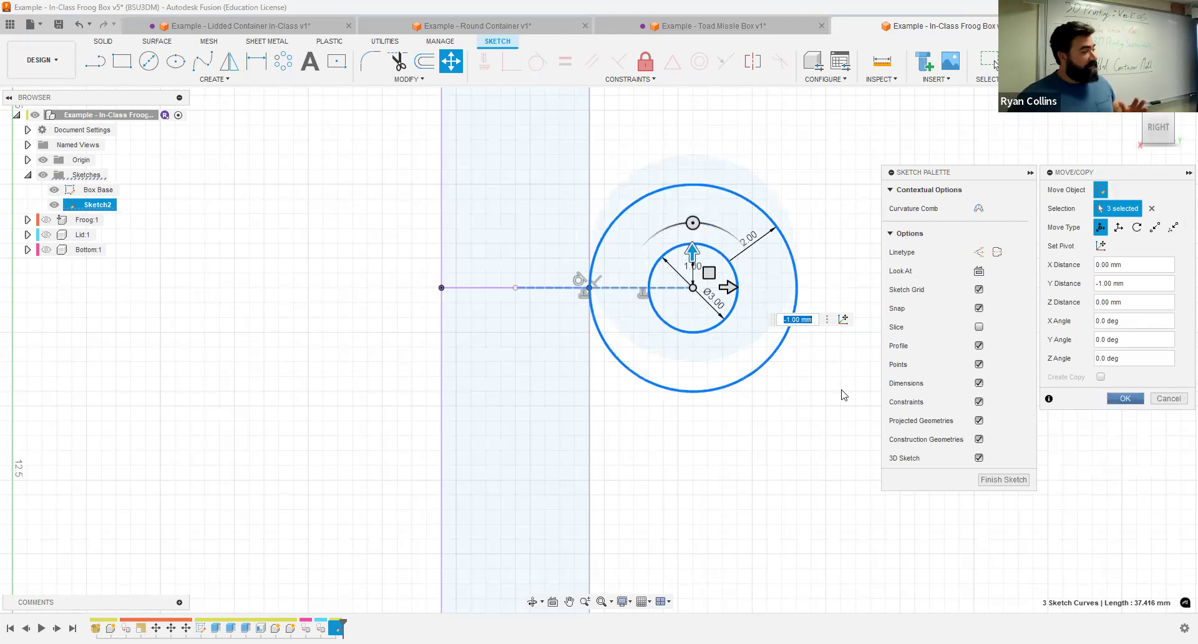
key("Return")
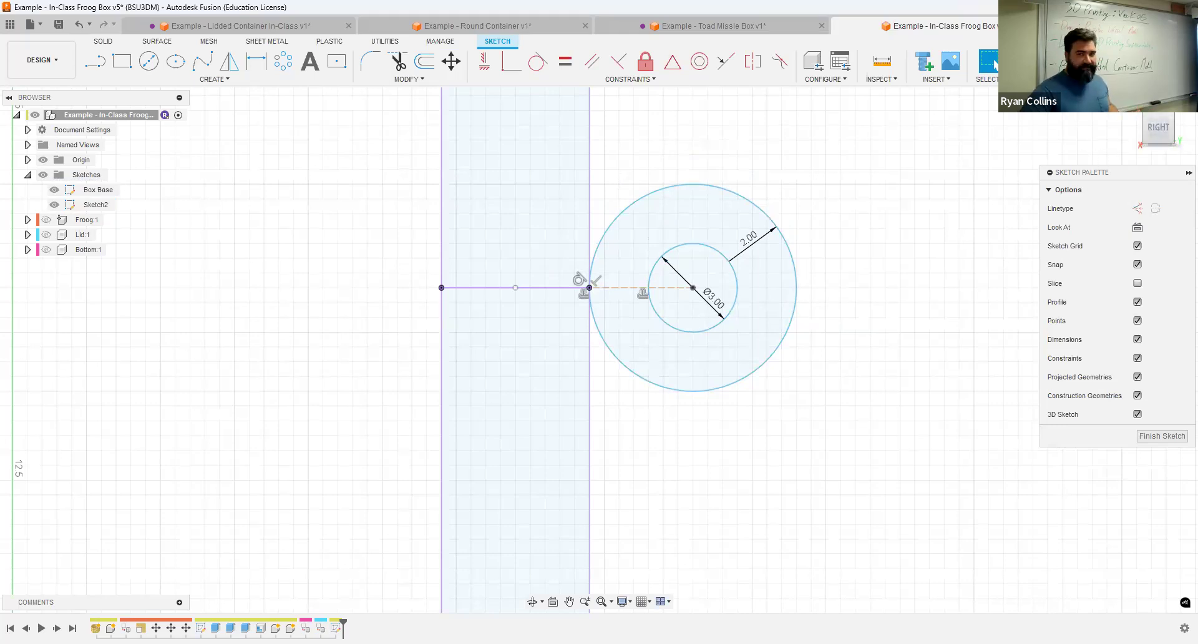
Step: Finish the circle sketch and hide Sketch2
left_click(1036, 62)
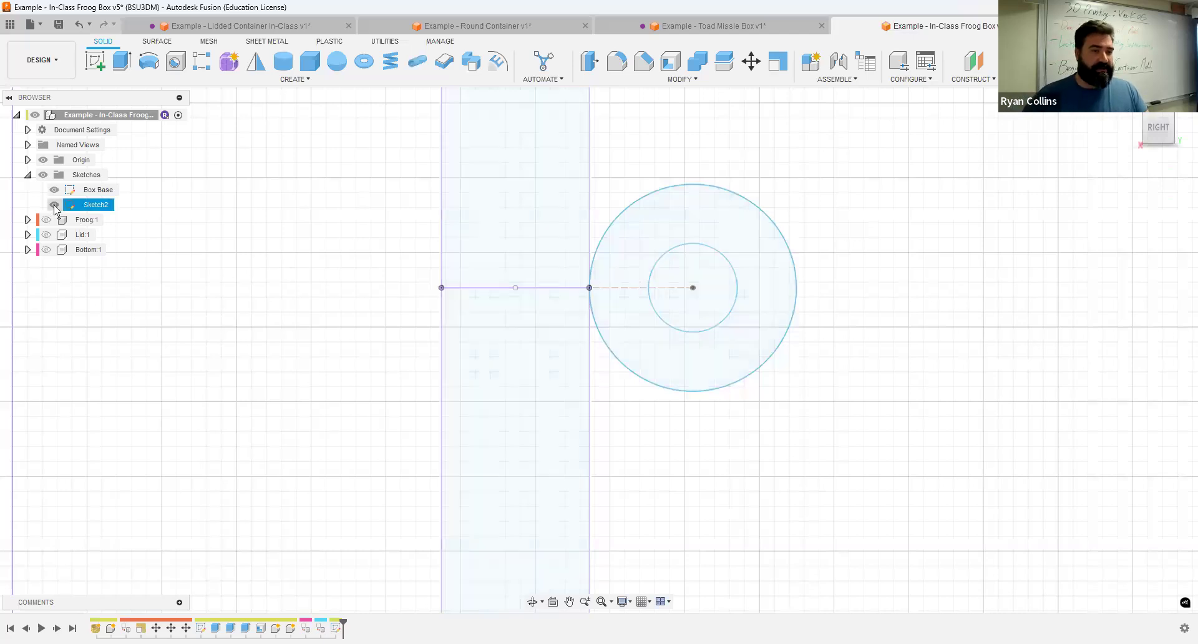
left_click(55, 204)
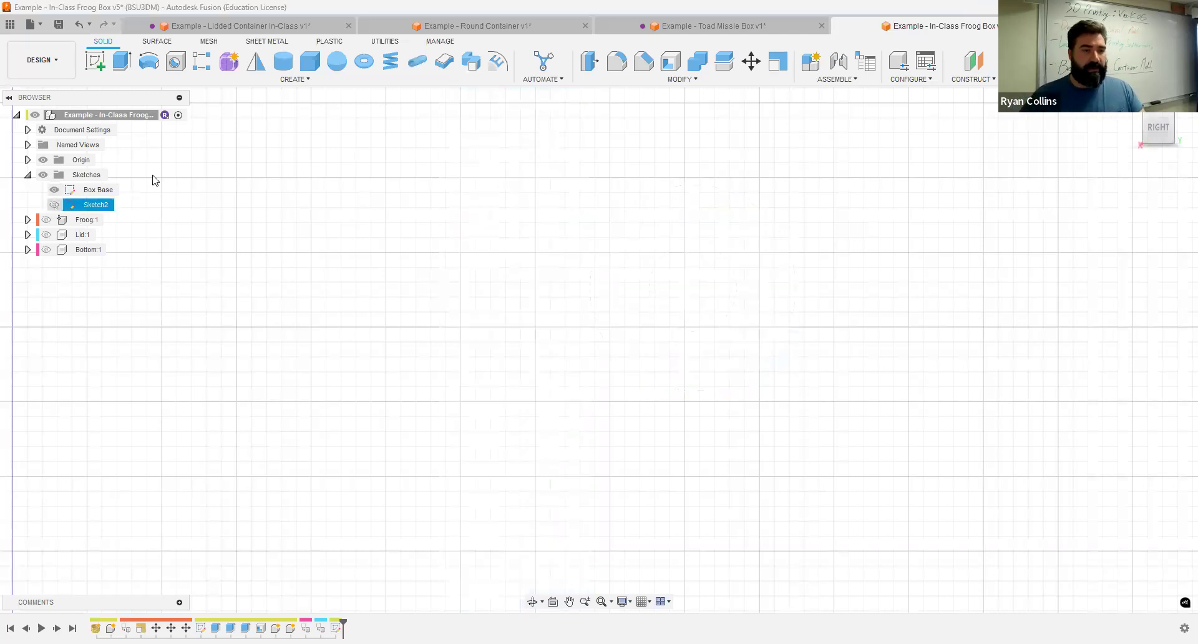
Step: Start a new sketch on the vertical YZ origin plane and show the Lid and Bottom components
left_click(95, 61)
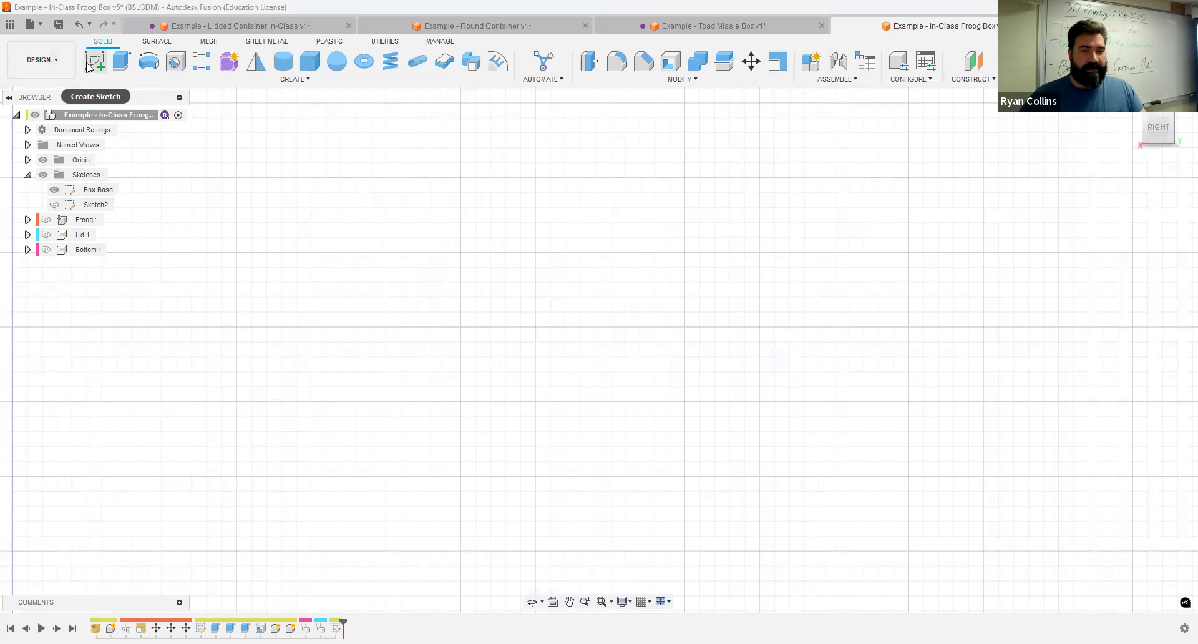
left_click(415, 345)
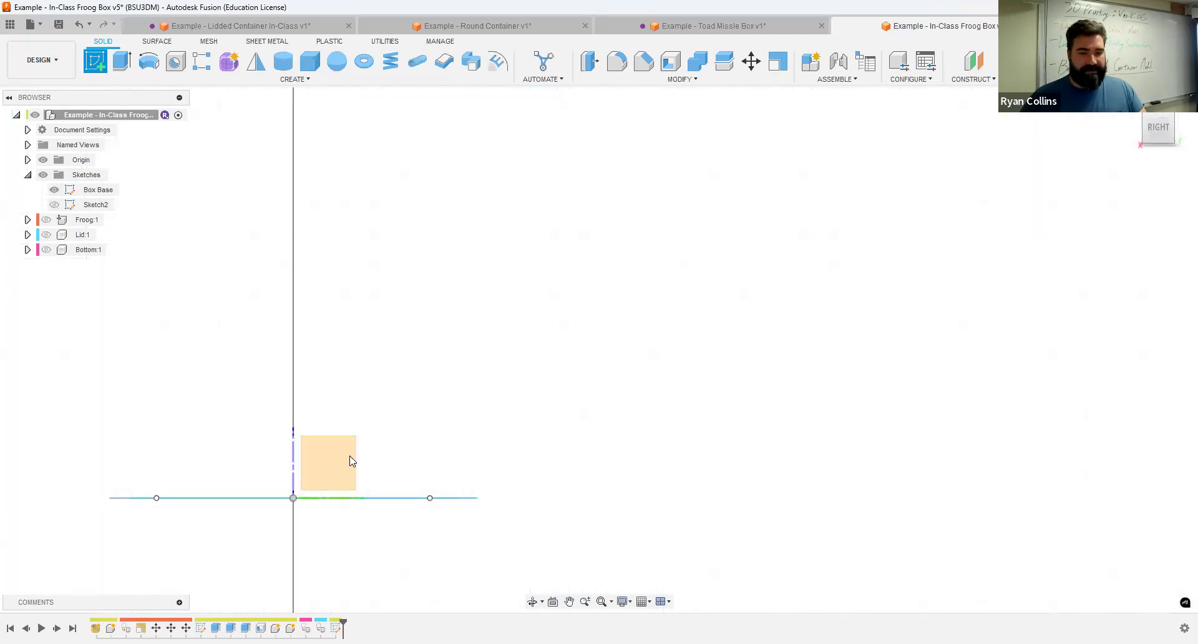
left_click(46, 250)
left_click(46, 265)
scroll(985, 249, "down", 2)
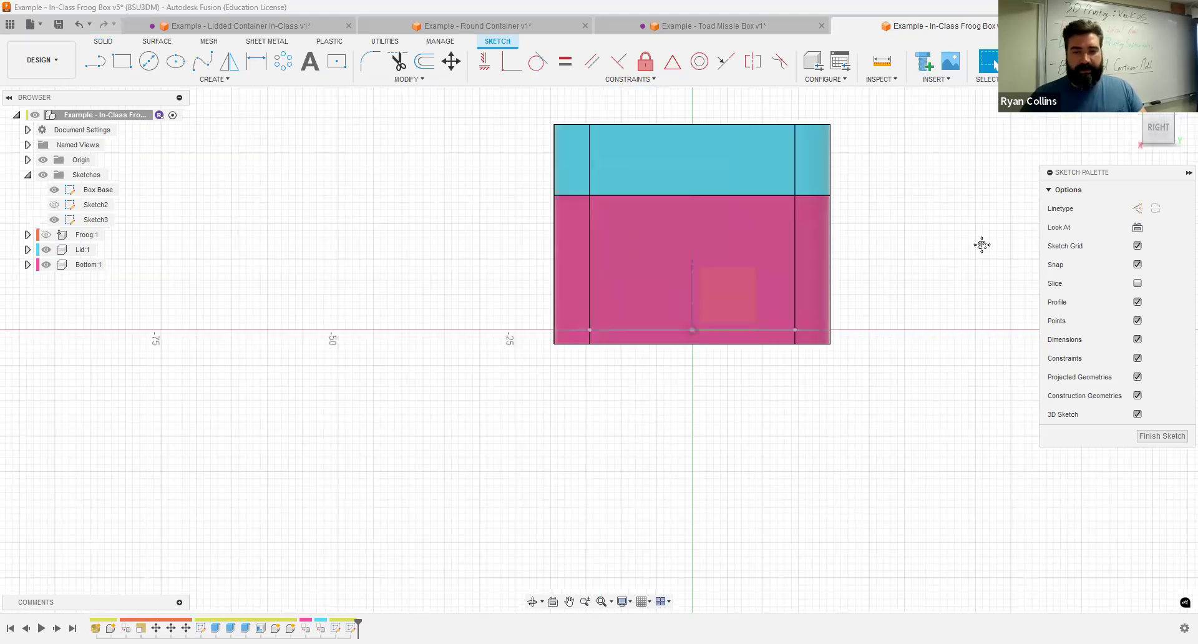
middle_click_drag(985, 249, 811, 326)
Step: Project the Lid and Bottom bodies into the new sketch, and hide both components
key("p")
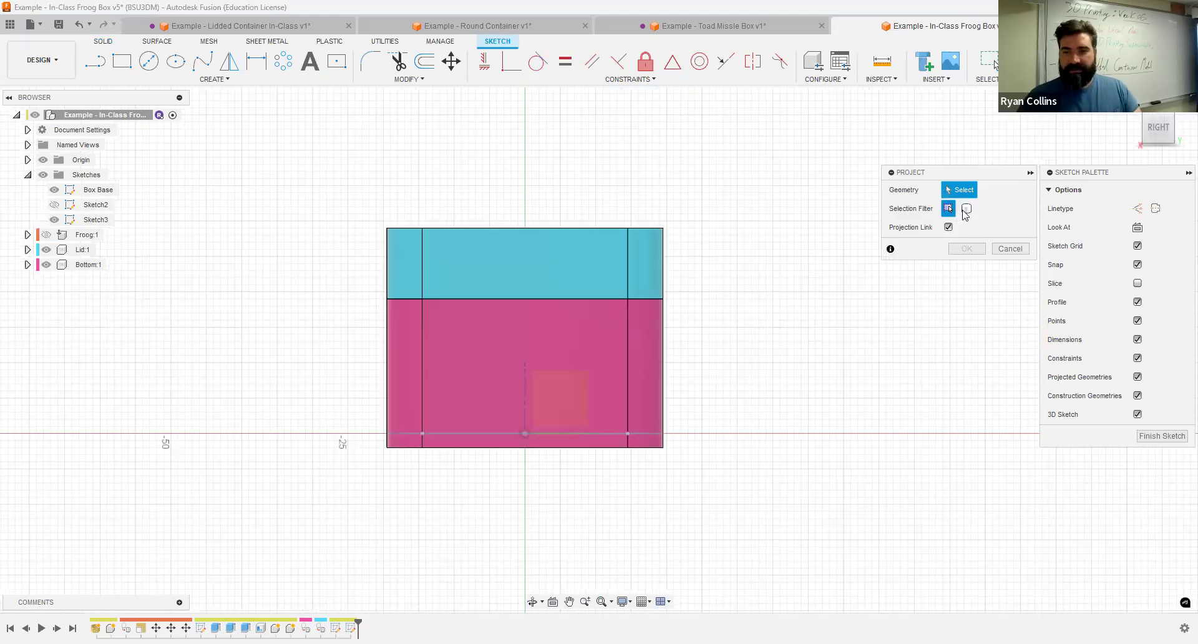
left_click_drag(724, 315, 649, 294)
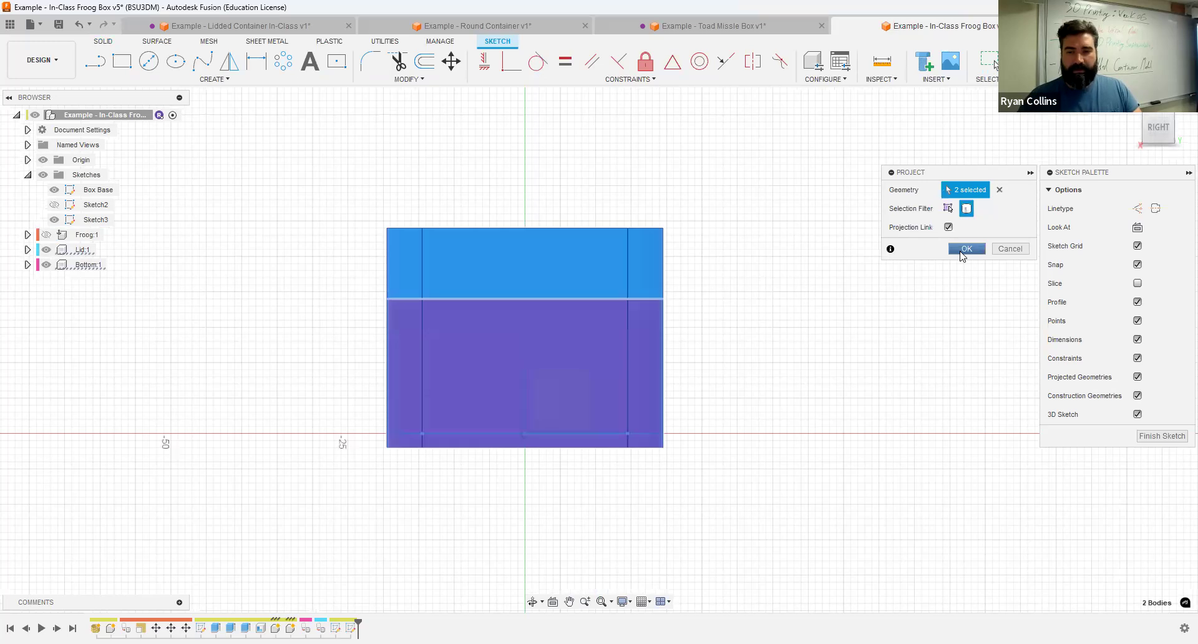
key("Return")
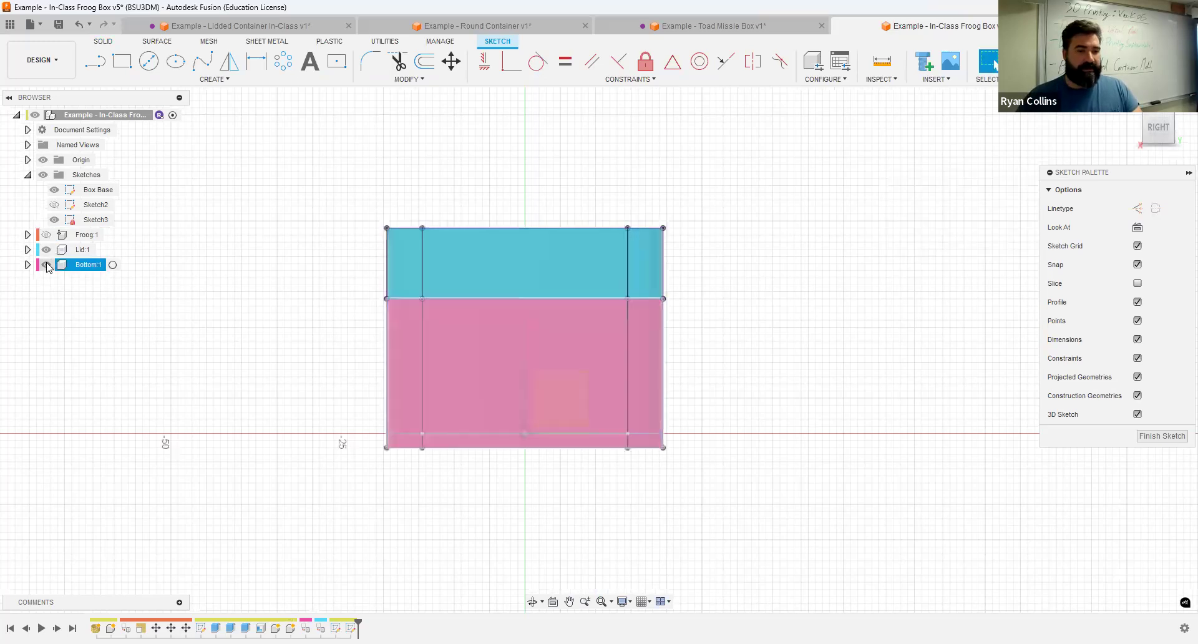
left_click(46, 264)
Step: Sketch an 8 mm two-point circle extending horizontally outward from the outer corner where the projected lid and bottom meet
scroll(692, 303, "up", 3)
scroll(656, 314, "up", 3)
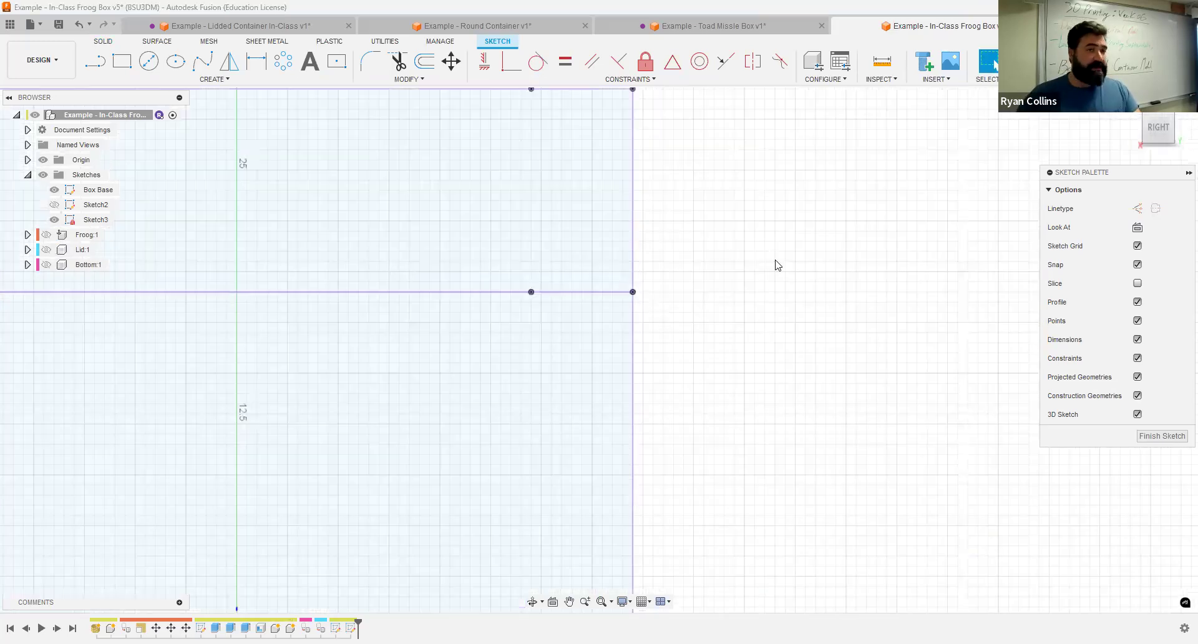
left_click(185, 81)
mouse_move(143, 118)
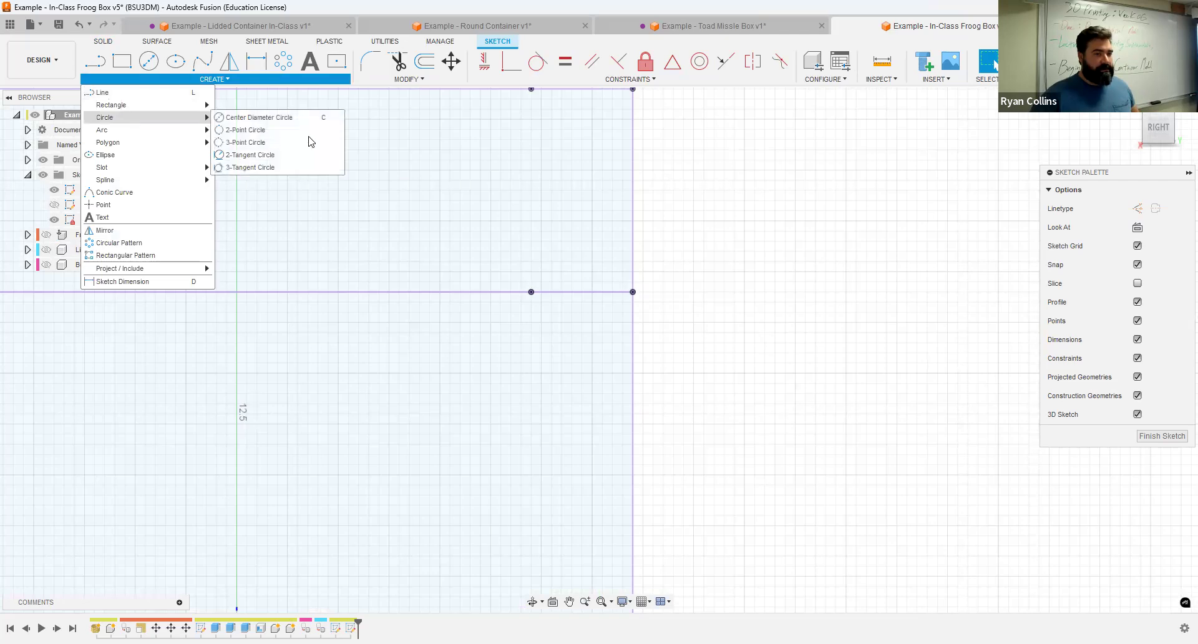
left_click(263, 131)
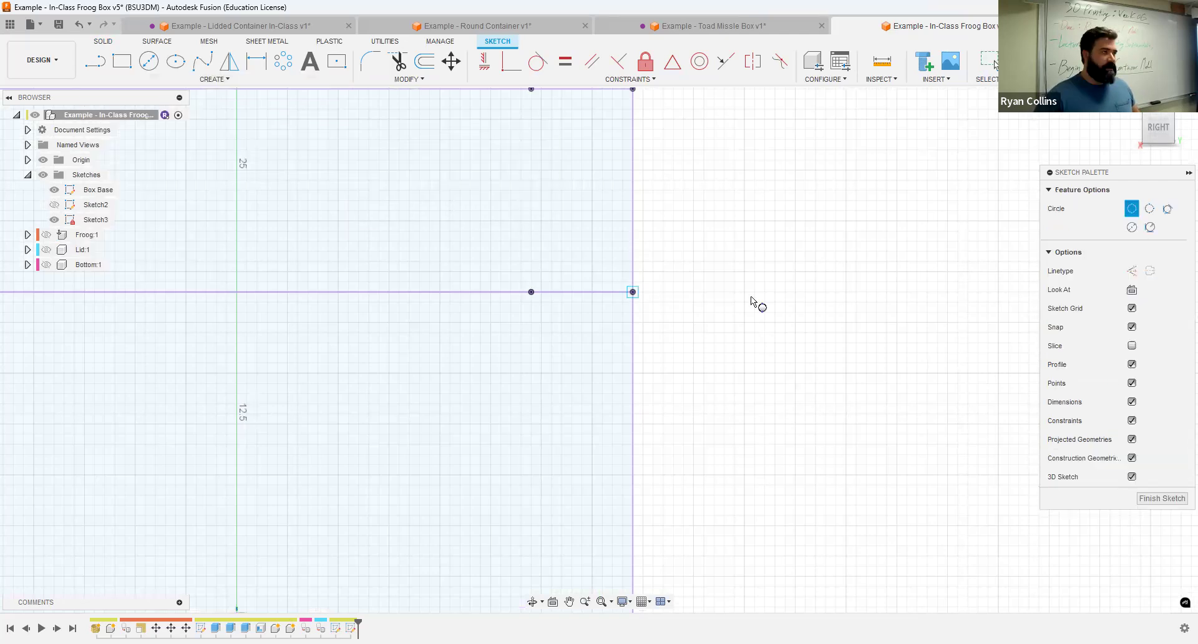
left_click(633, 292)
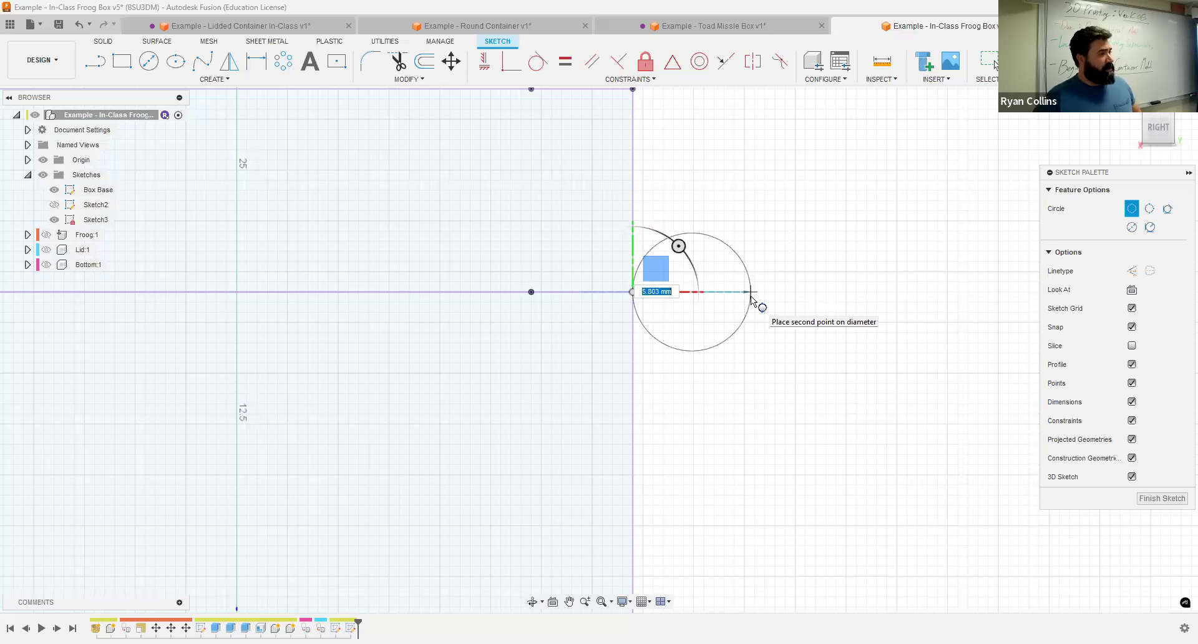
type("7")
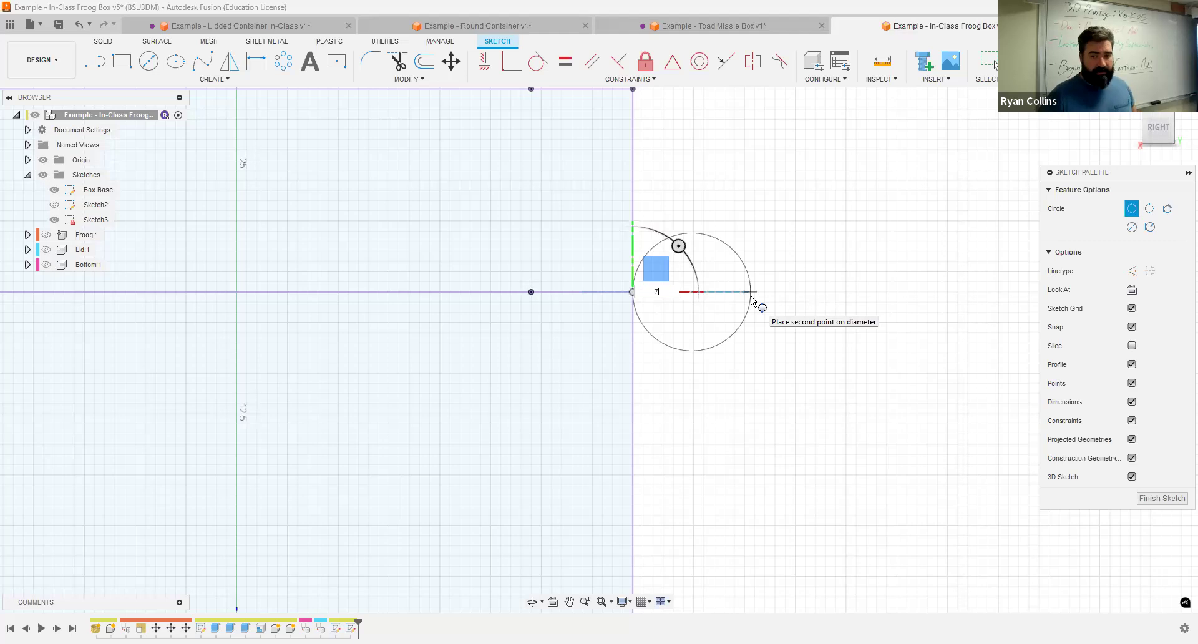
type("8")
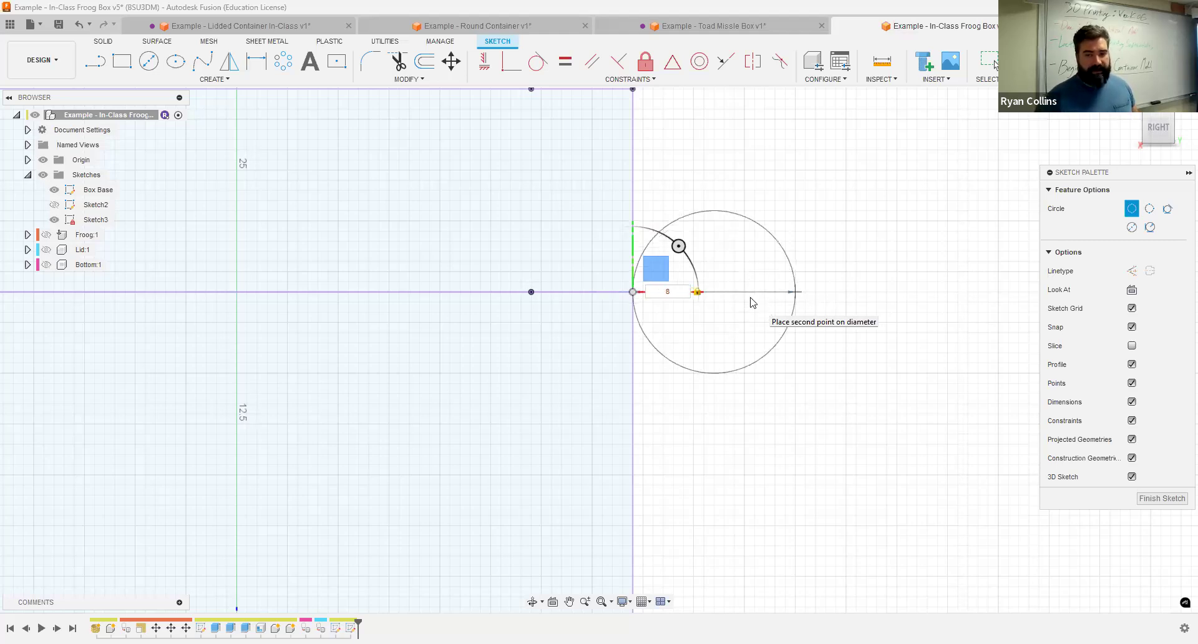
key("Return")
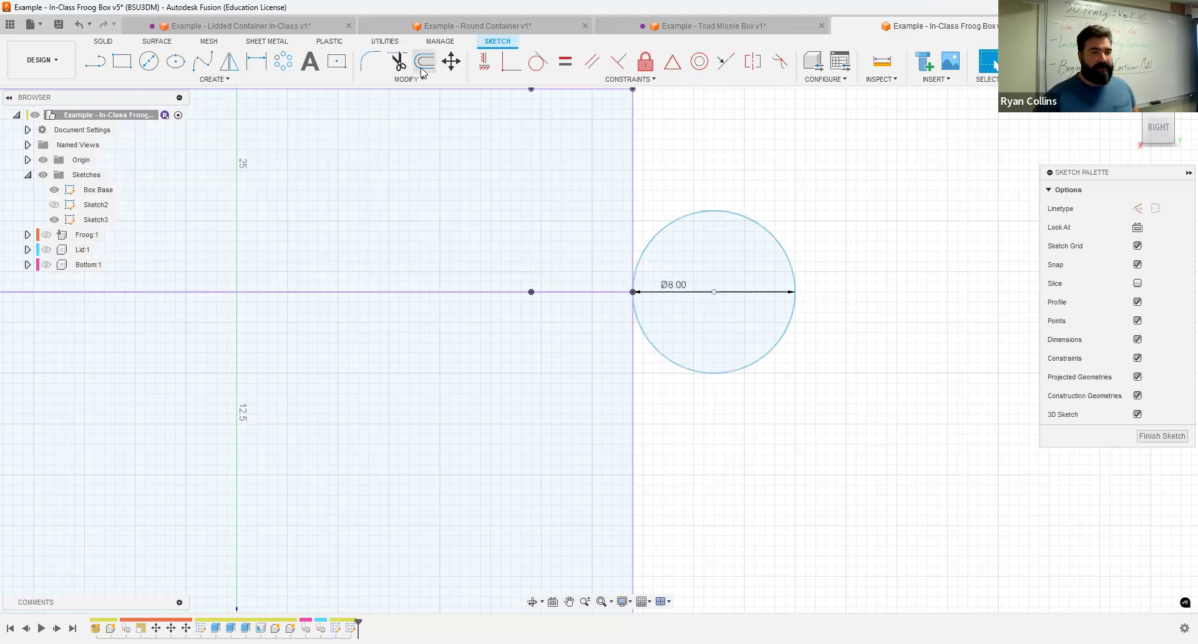
Step: Sketch a 3 mm diameter circle at the center of the 8 mm circle
left_click(149, 60)
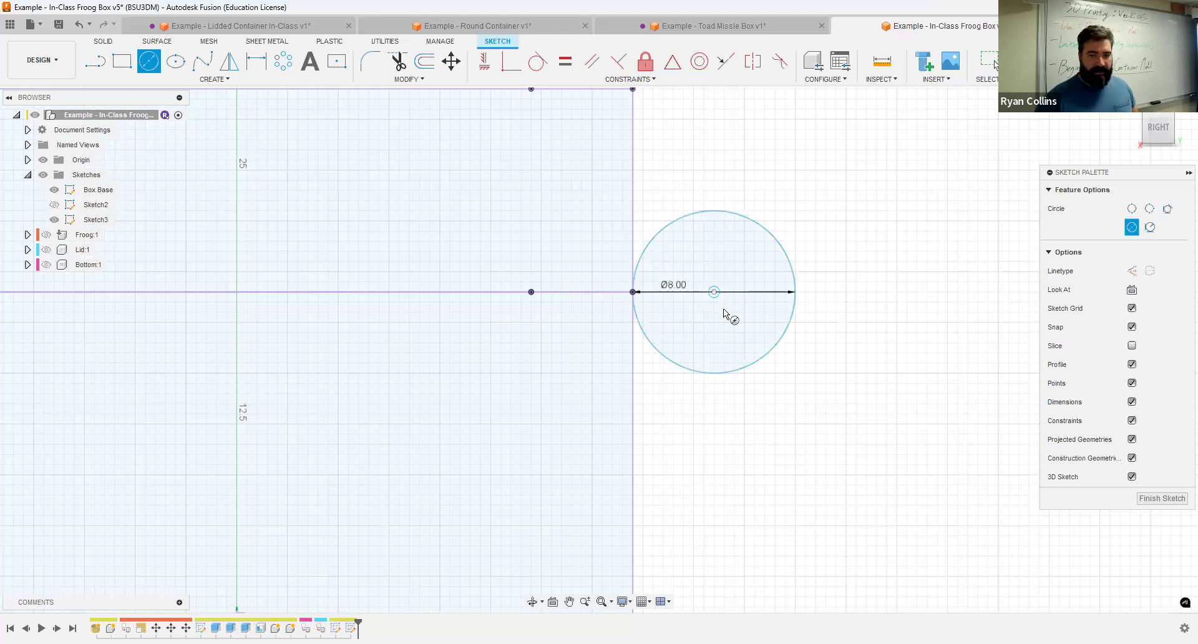
left_click(714, 291)
type("3")
key("Return")
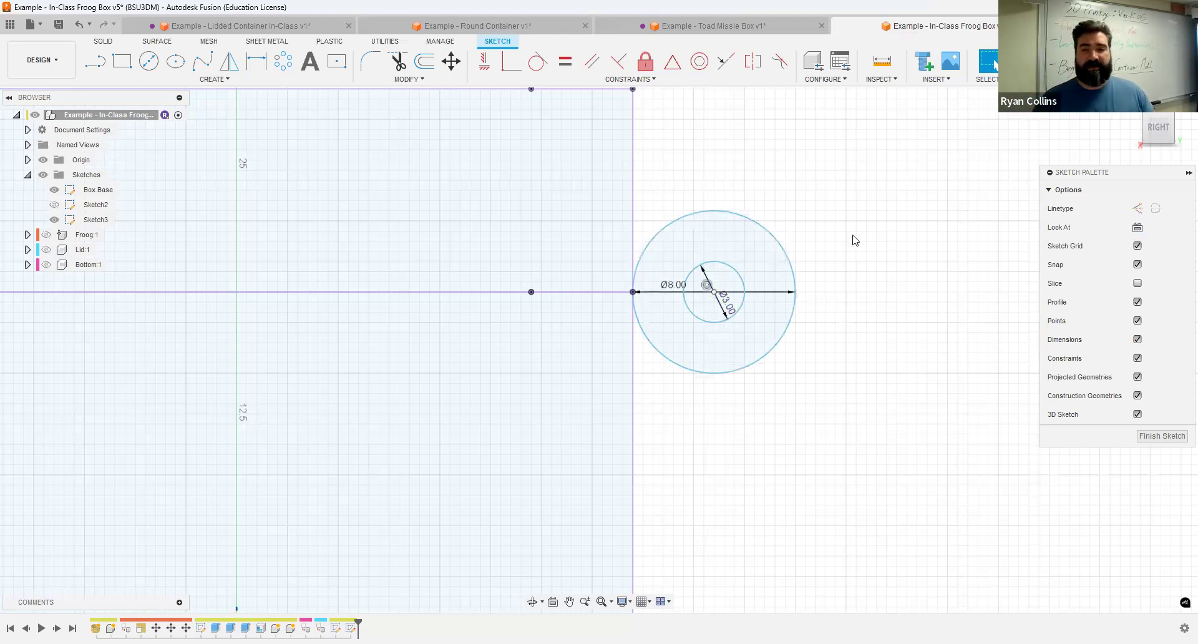
Step: Sketch a line from the lower outer arc of the 8 mm circle to the midpoint of the bottom's outer wall edge
scroll(803, 232, "down", 1)
scroll(804, 232, "down", 1)
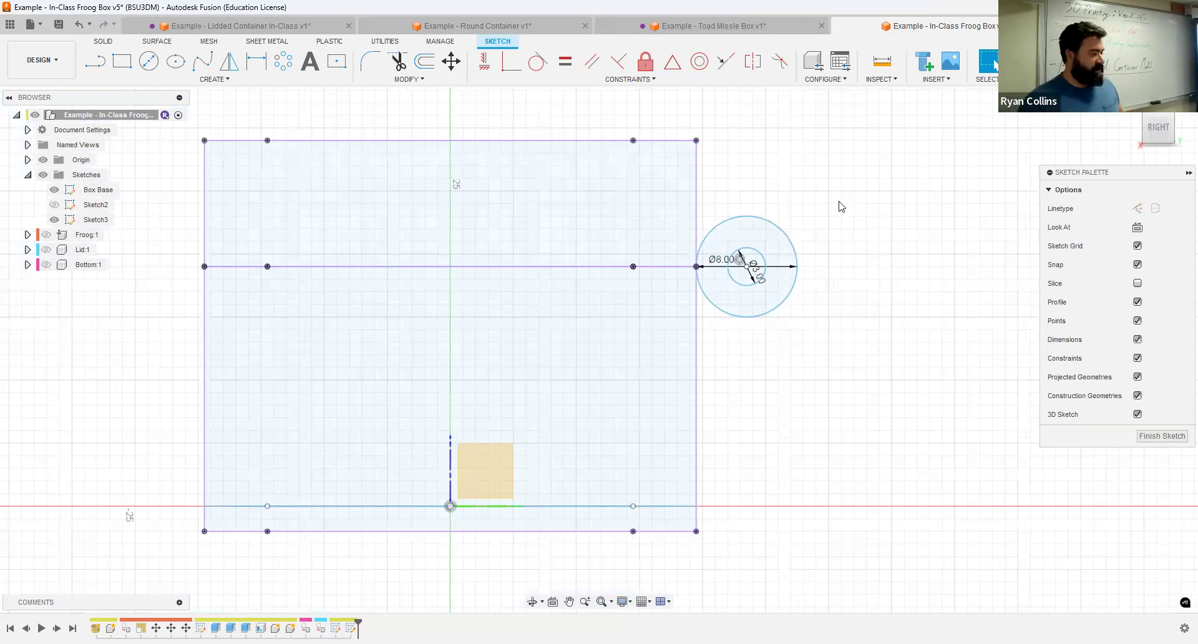
left_click(100, 60)
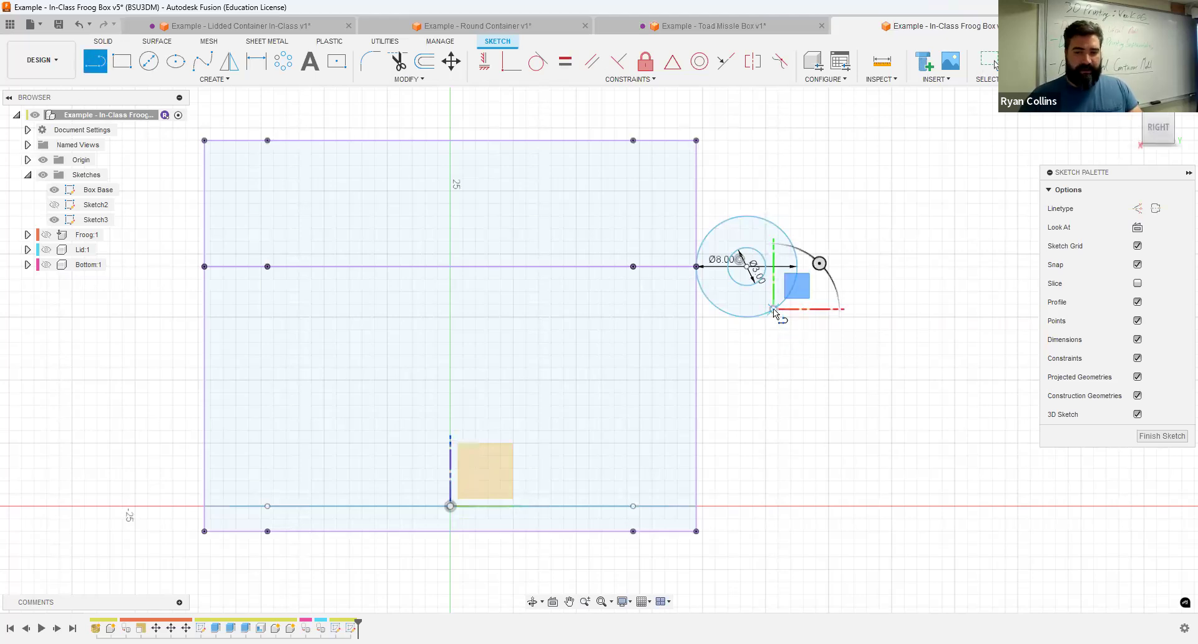
left_click(696, 401)
Step: Sketch a line from the upper outer arc of the 8 mm circle to the lid's upper outer corner
right_click(789, 204)
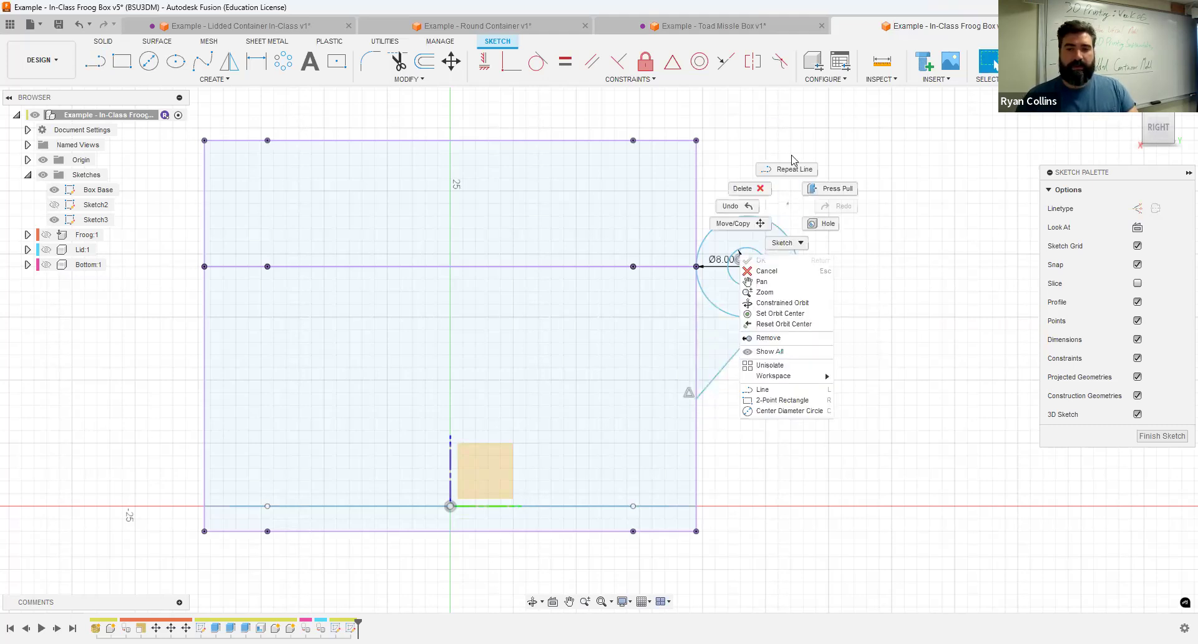
left_click(793, 163)
left_click(770, 221)
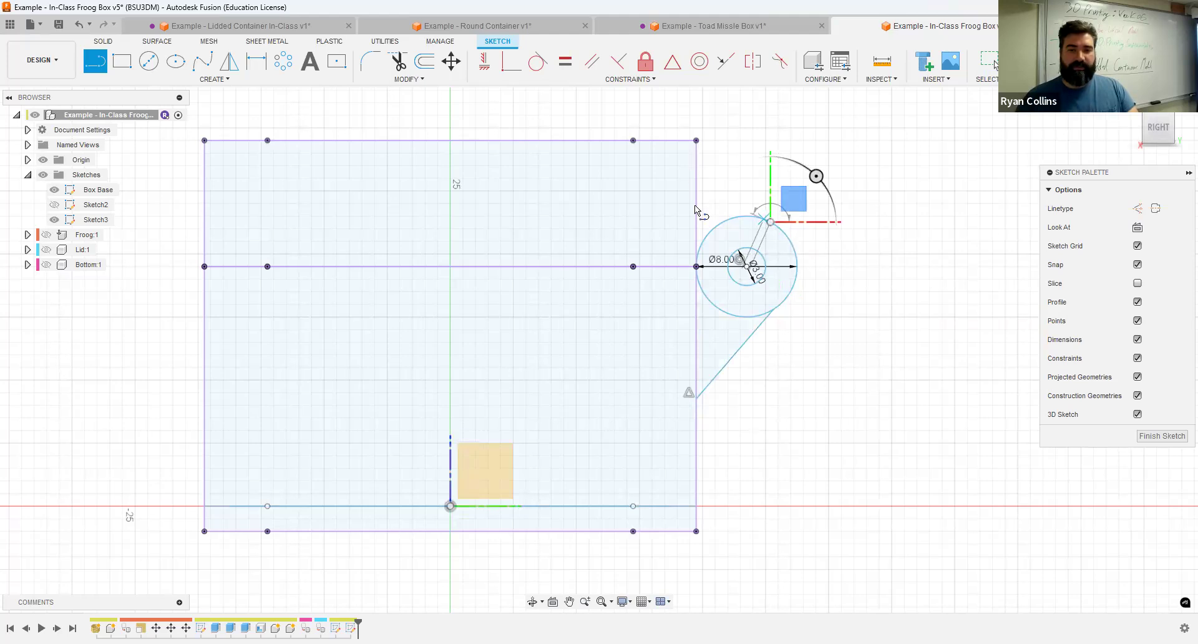
left_click(696, 141)
key("Escape")
Step: Constrain the upper slanted hinge line tangent to the 8 mm circle
scroll(771, 241, "up", 5)
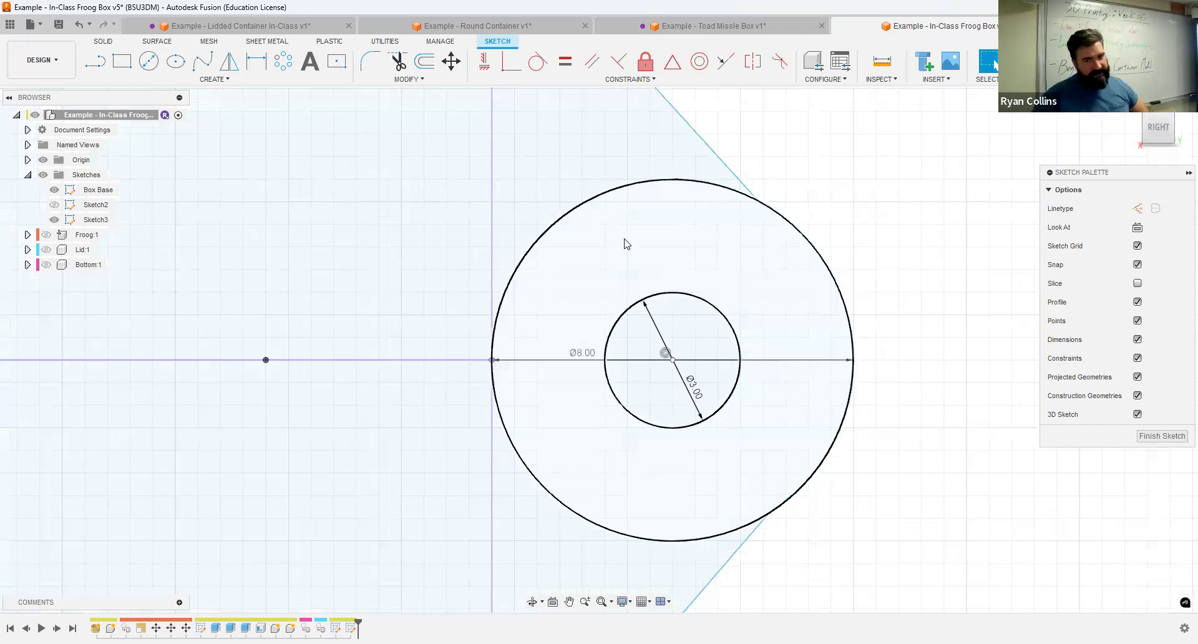
scroll(626, 243, "down", 6)
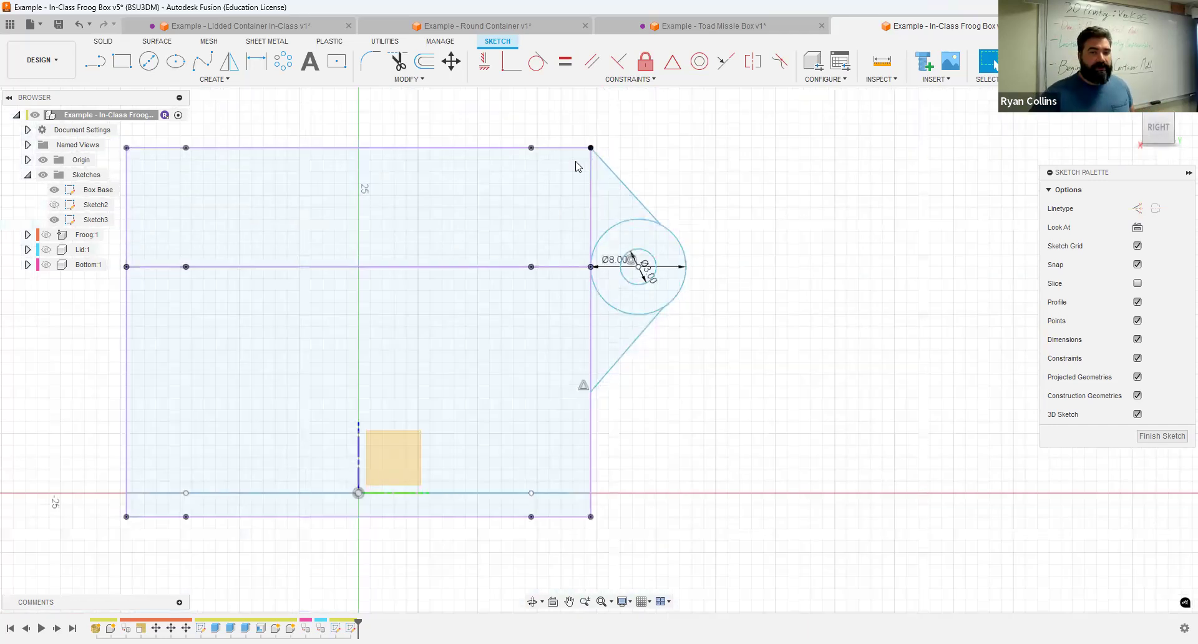
left_click(535, 64)
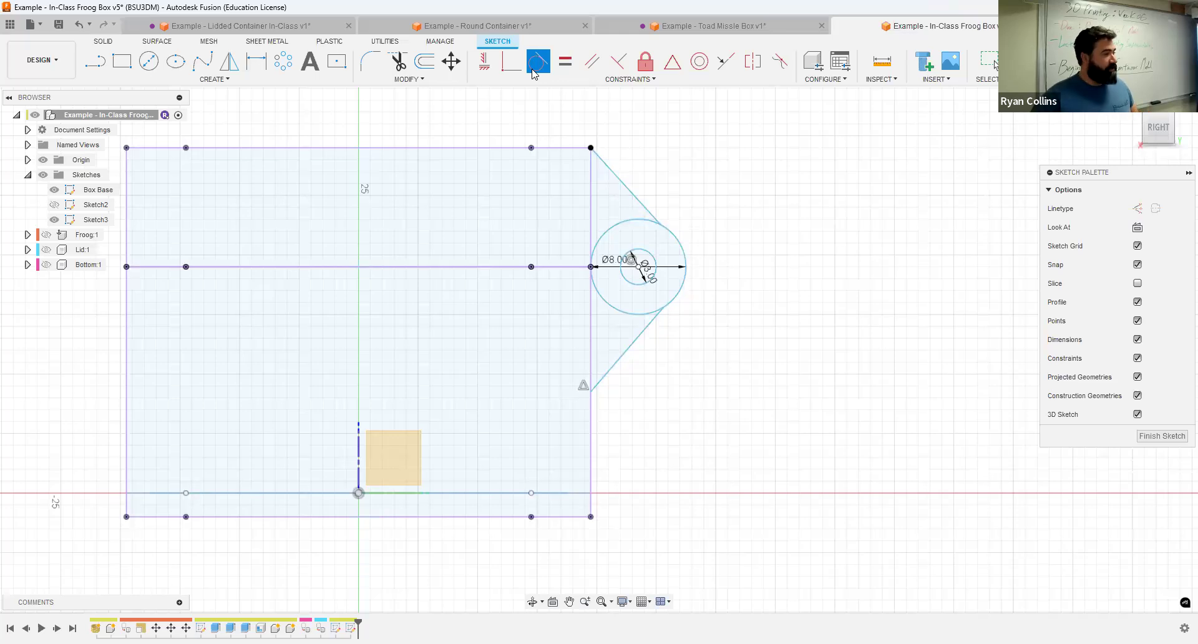
left_click(630, 198)
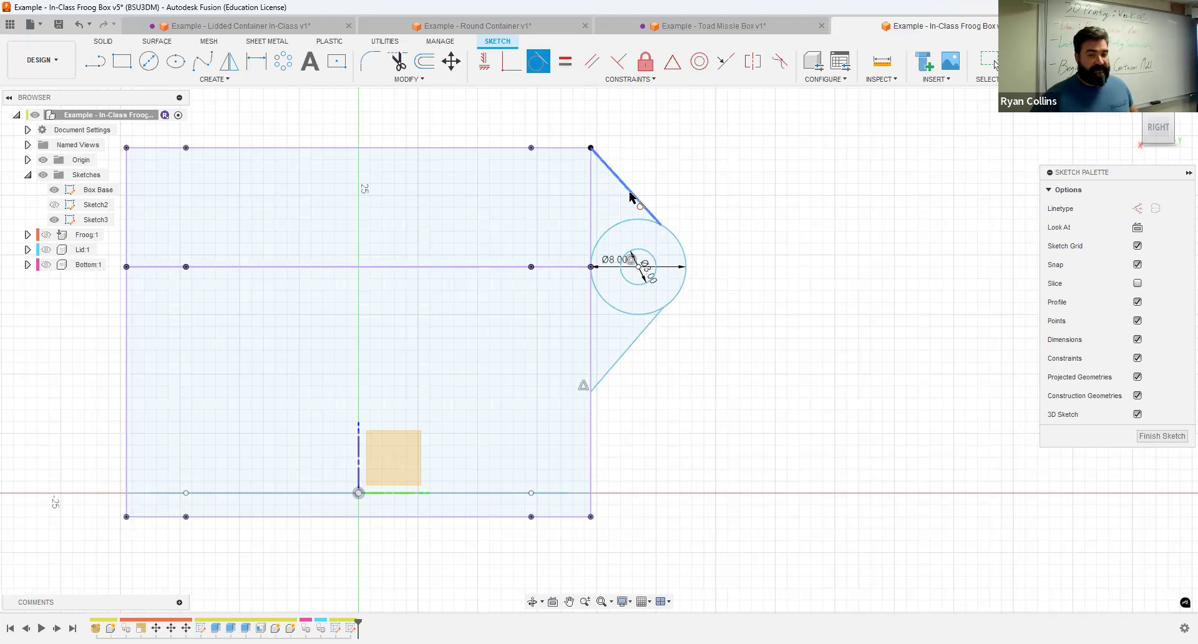
left_click(682, 252)
scroll(724, 274, "up", 2)
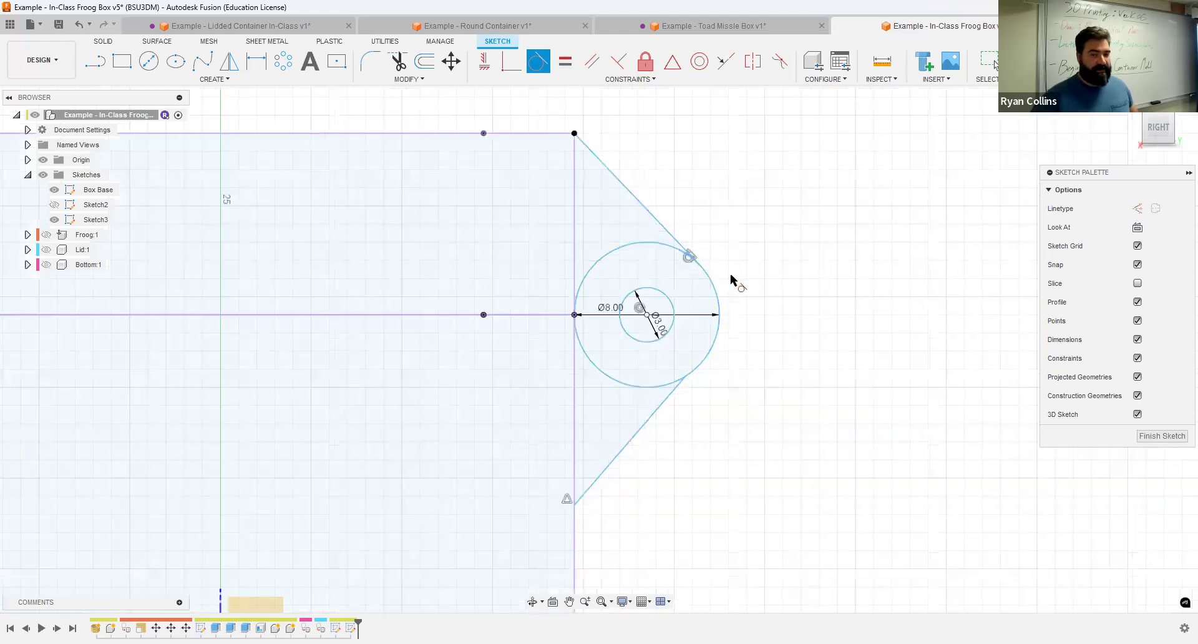
Step: Constrain the lower slanted hinge line tangent to the 8 mm circle and finish the sketch
left_click(650, 421)
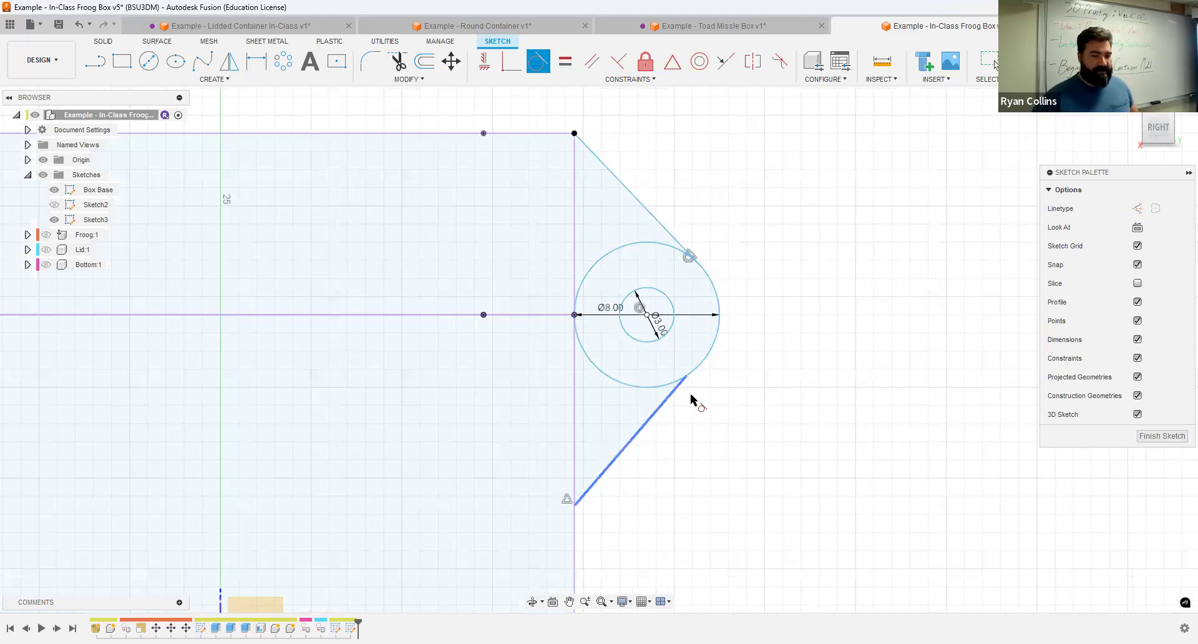
left_click(697, 267)
key("Escape")
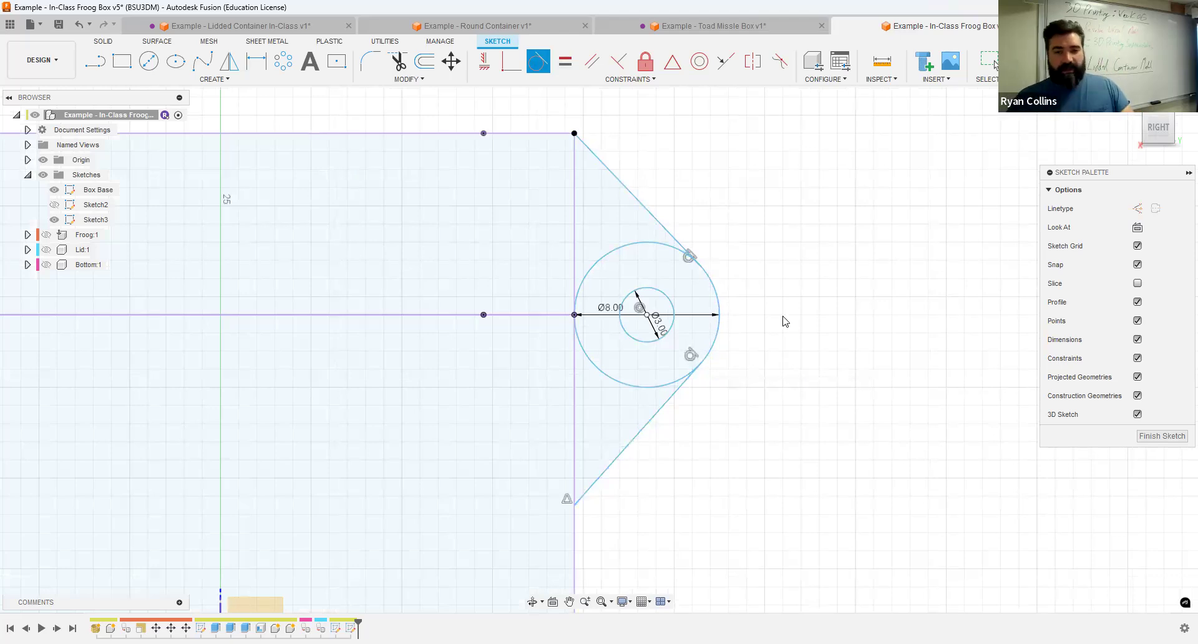
key("Escape")
scroll(799, 313, "down", 4)
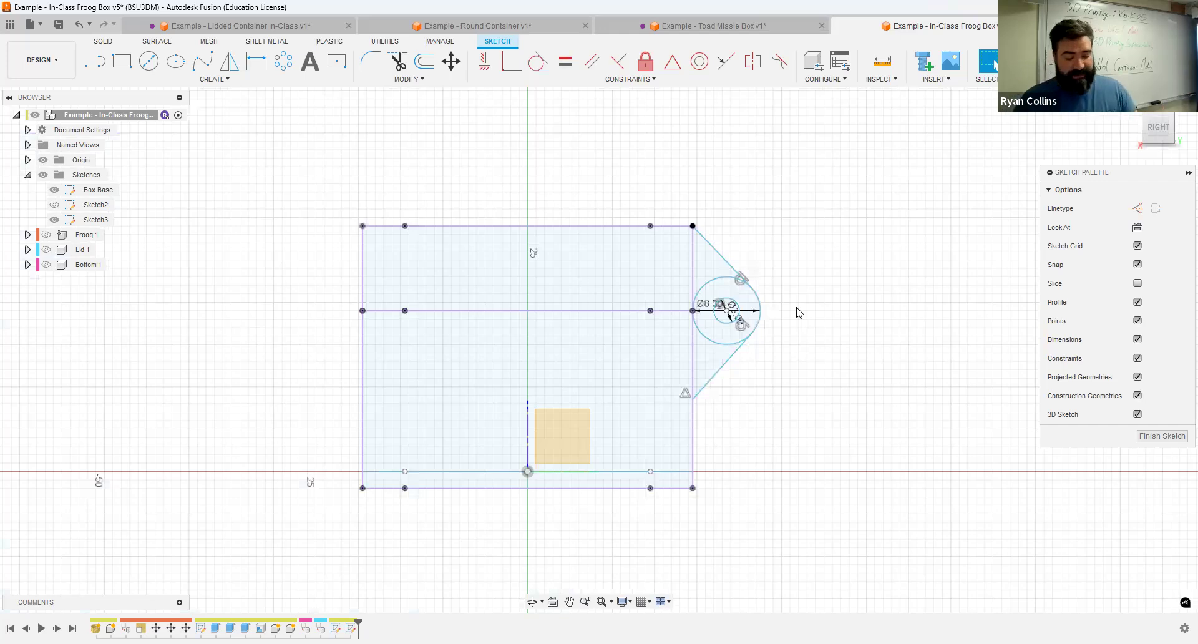
left_click(1036, 61)
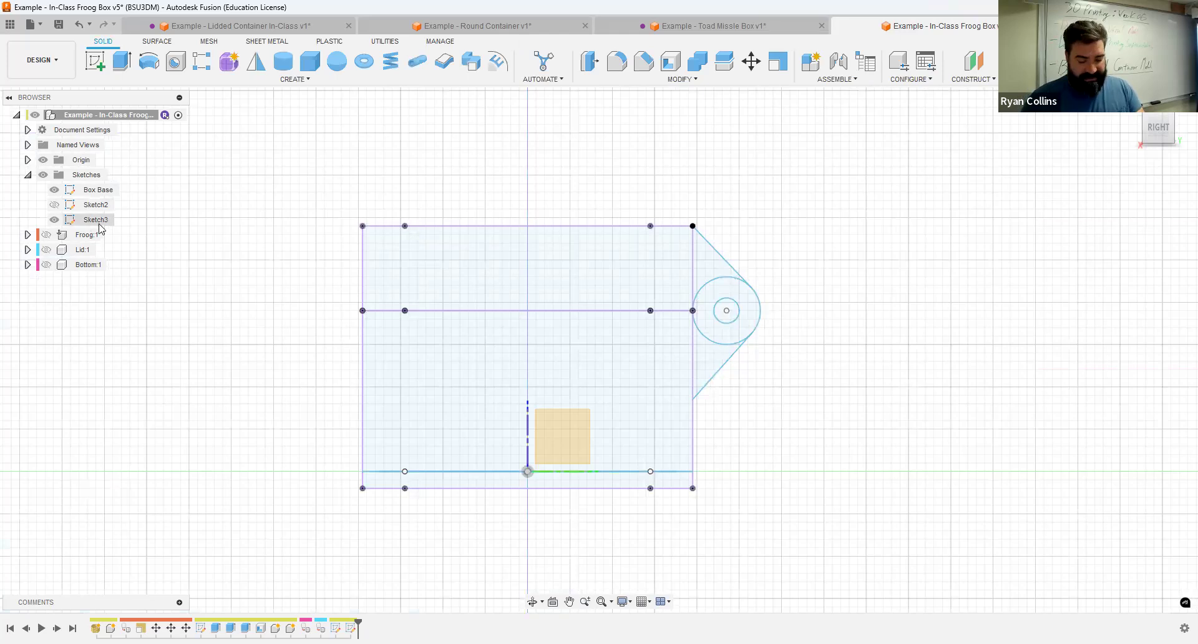
Step: Rename Sketch3 as "Hinge Sketch" and save the design with the version description "Hinge SKetch"
left_click(99, 225)
left_click(100, 225)
type("Hinge S")
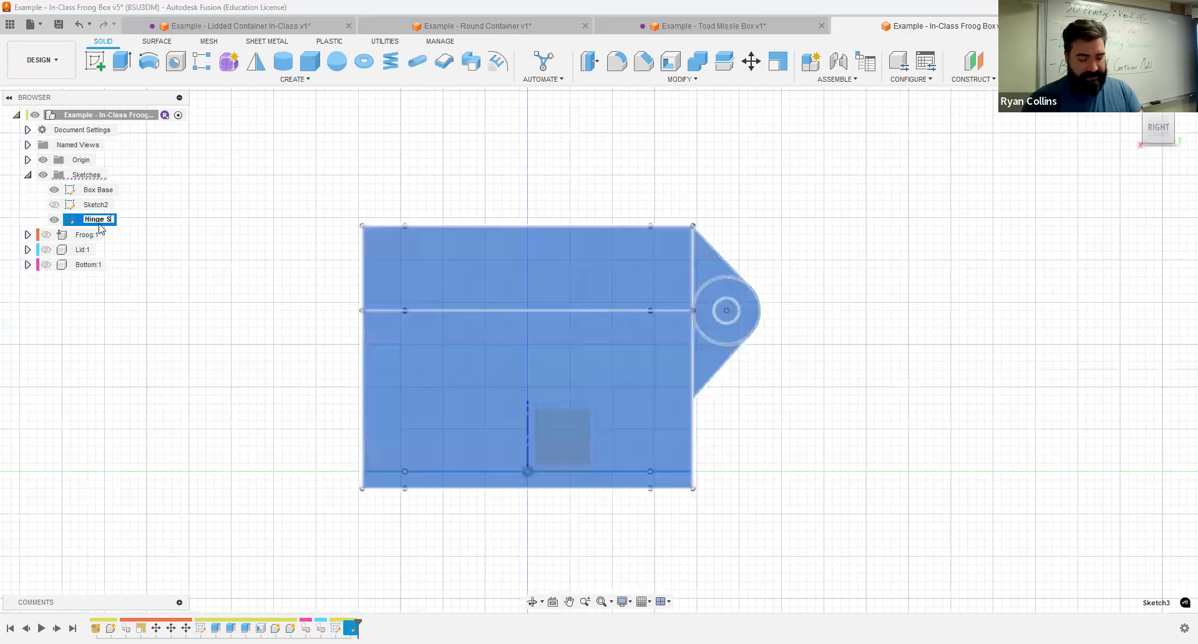
type("ketch")
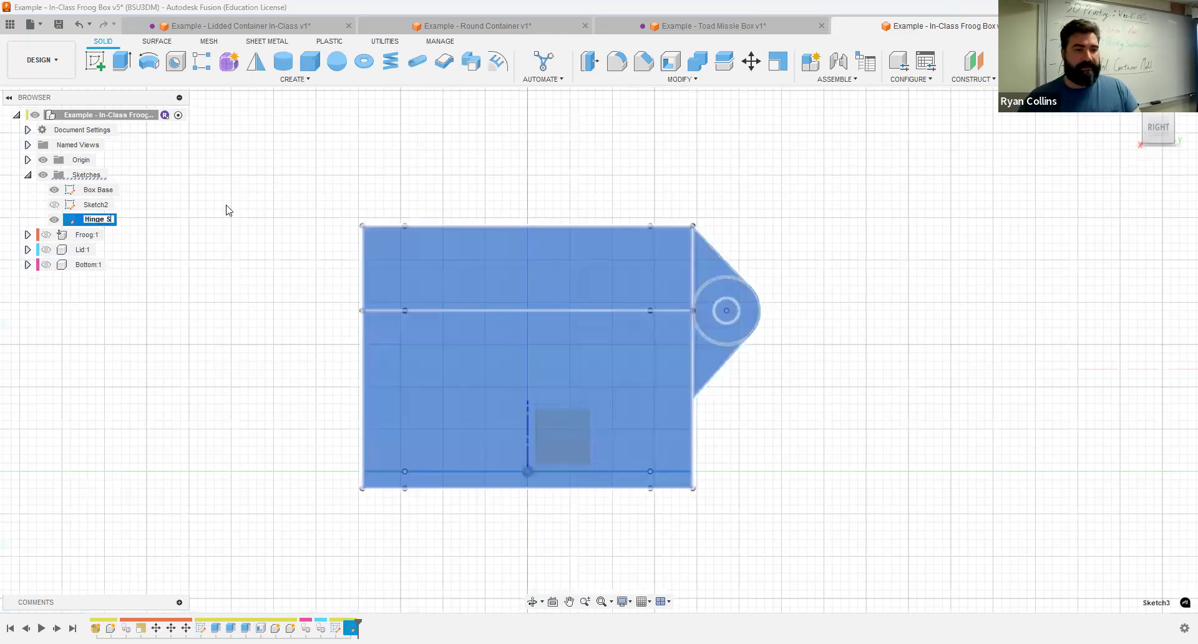
key("Return")
key("ctrl+s")
type("Hinge SKetch")
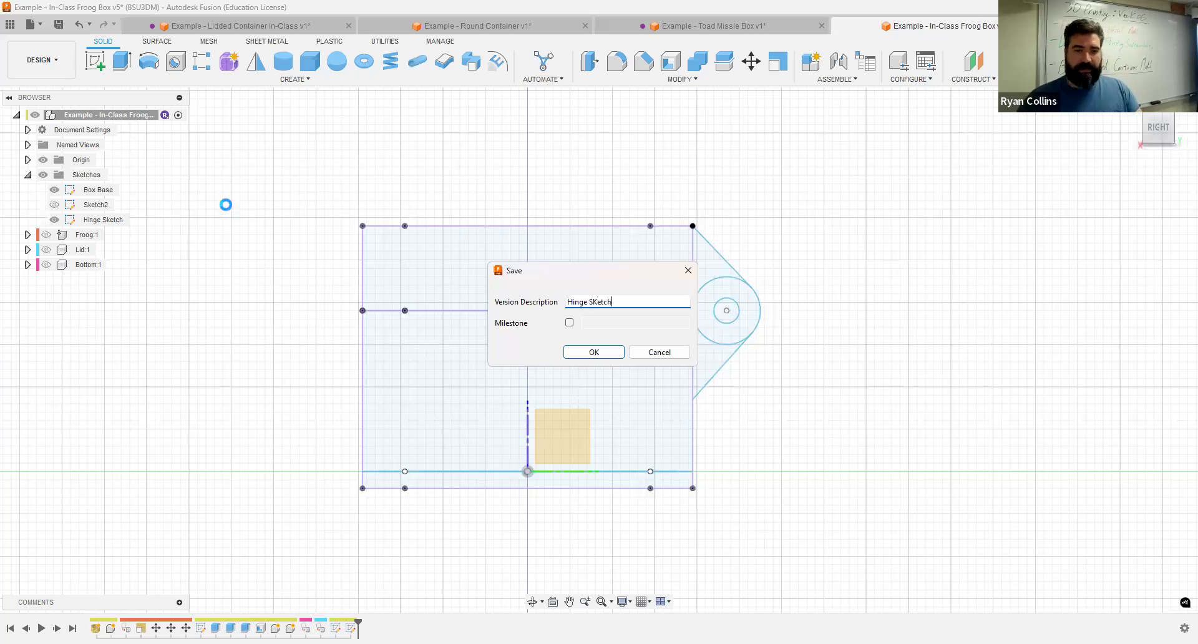
Step: Show the Lid and Bottom components alongside the hinge sketch
mouse_move(786, 356)
middle_mouse_down("shift")
mouse_move(726, 386)
mouse_move(749, 390)
mouse_move(671, 392)
mouse_move(764, 347)
middle_mouse_up("shift")
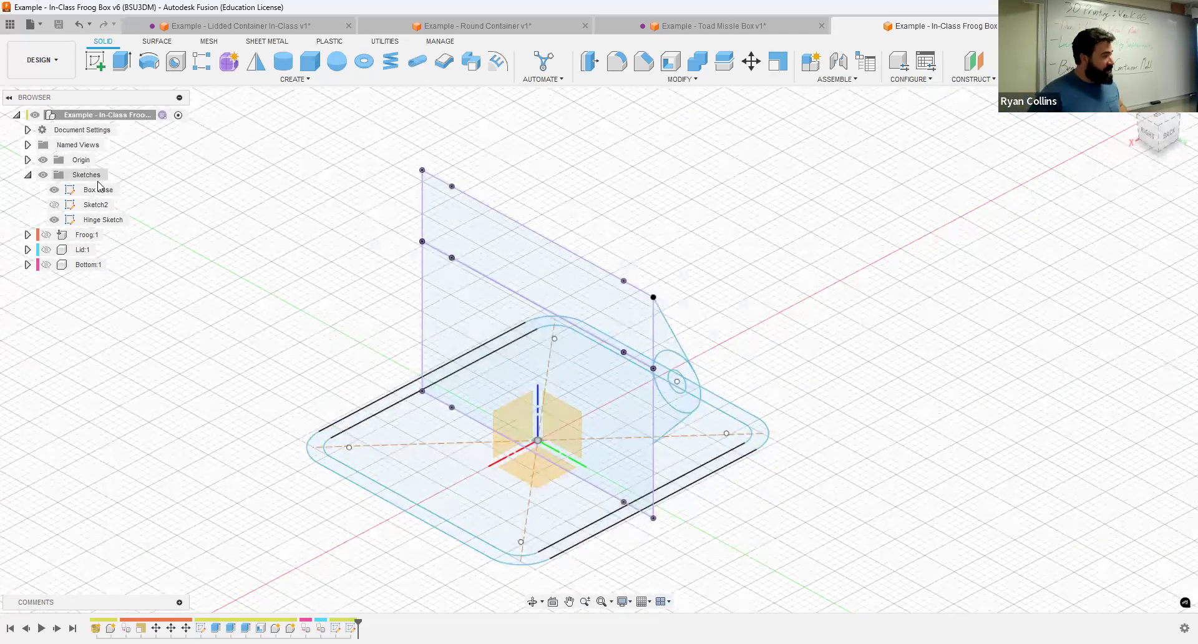
left_click(60, 251)
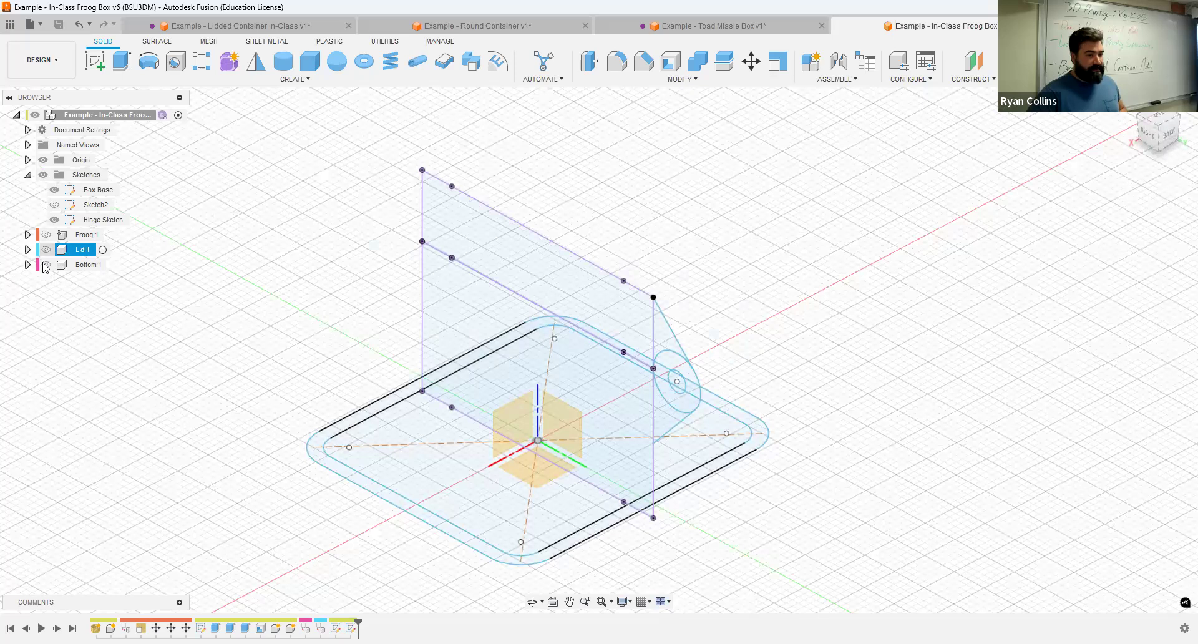
left_click(46, 249)
left_click(46, 265)
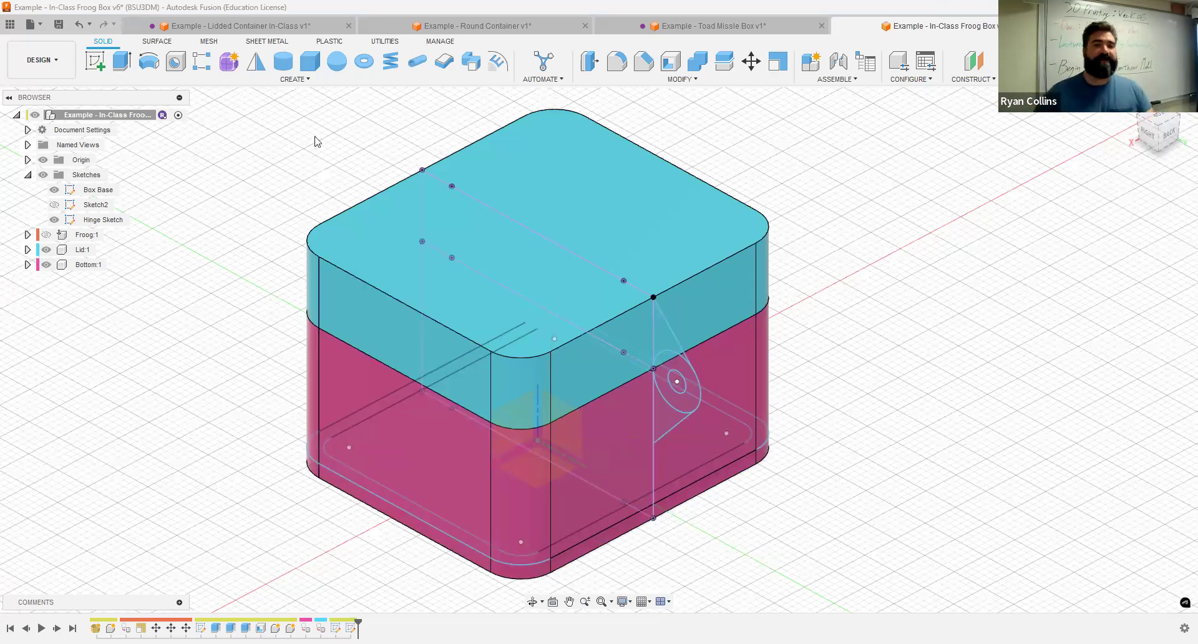
Step: Activate the Bottom component
left_click(116, 69)
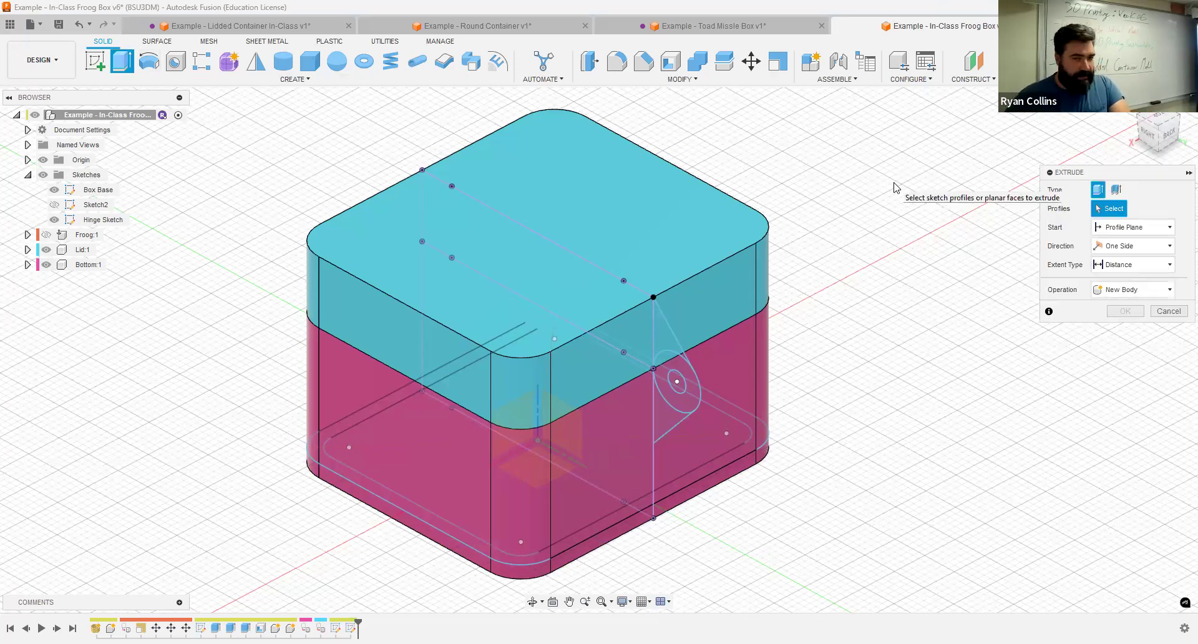
left_click(1169, 311)
left_click(92, 264)
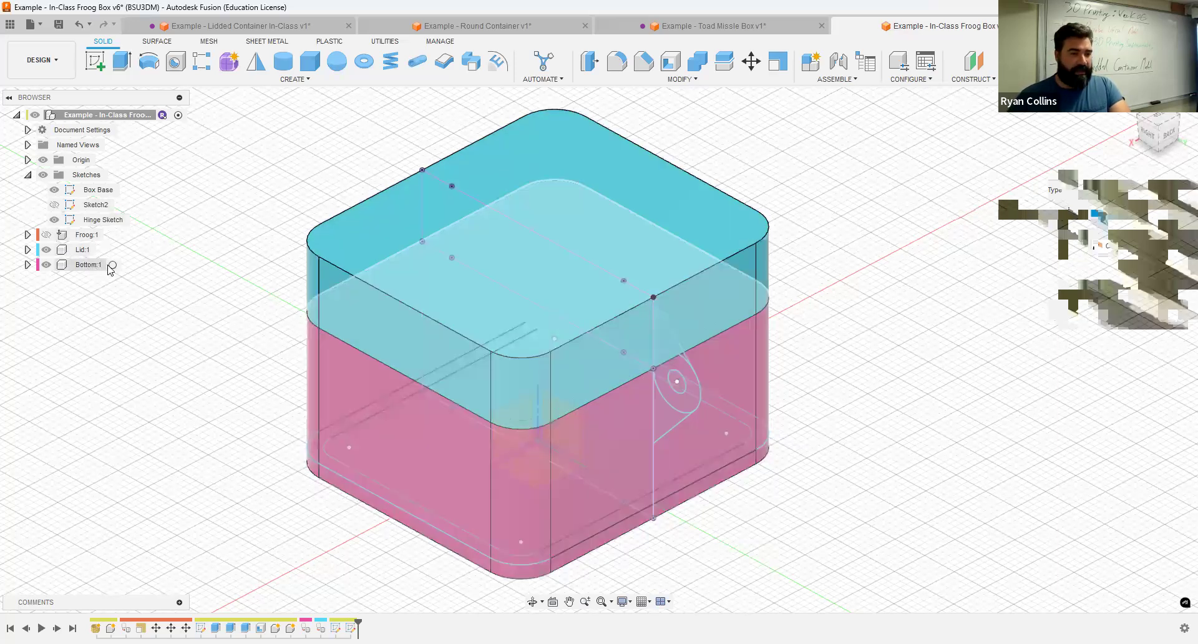
left_click(113, 265)
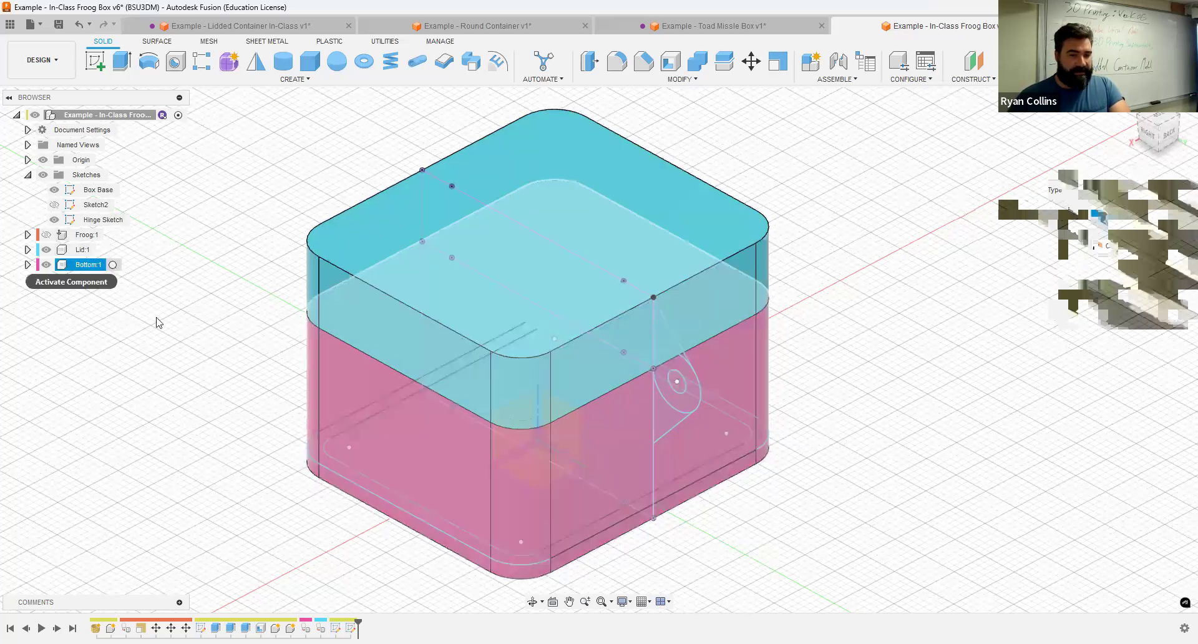
Step: Extrude the hinge sketch's ring and lower web profiles symmetrically to a whole length of 8 mm, joined to the Bottom
left_click(122, 61)
scroll(835, 415, "up", 5)
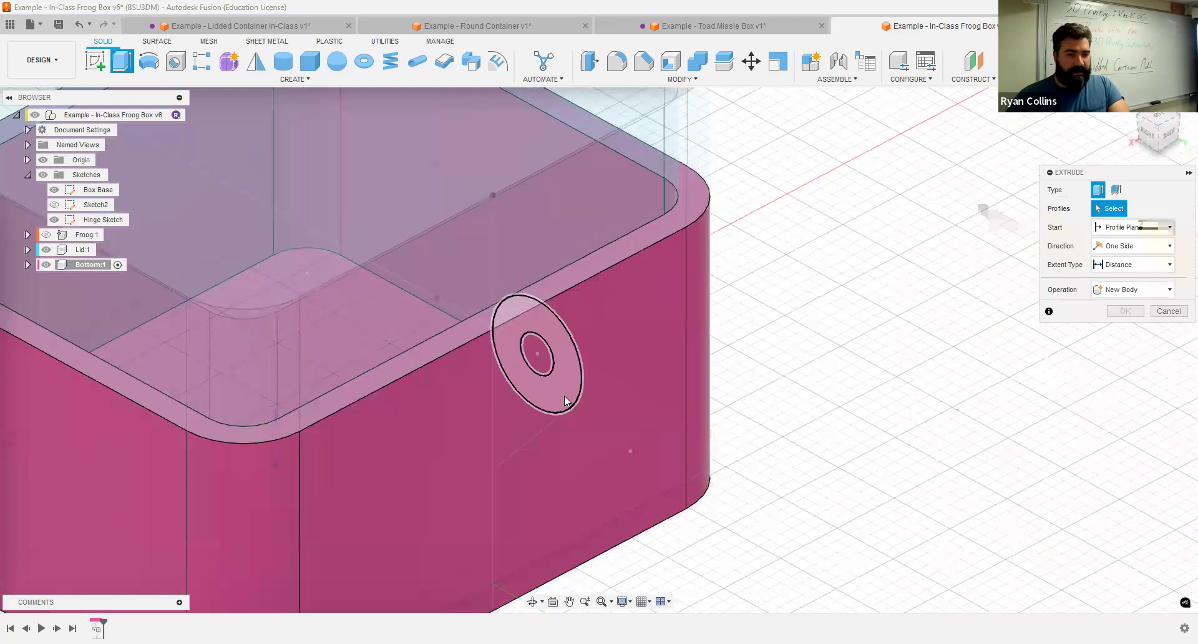
left_click(514, 434)
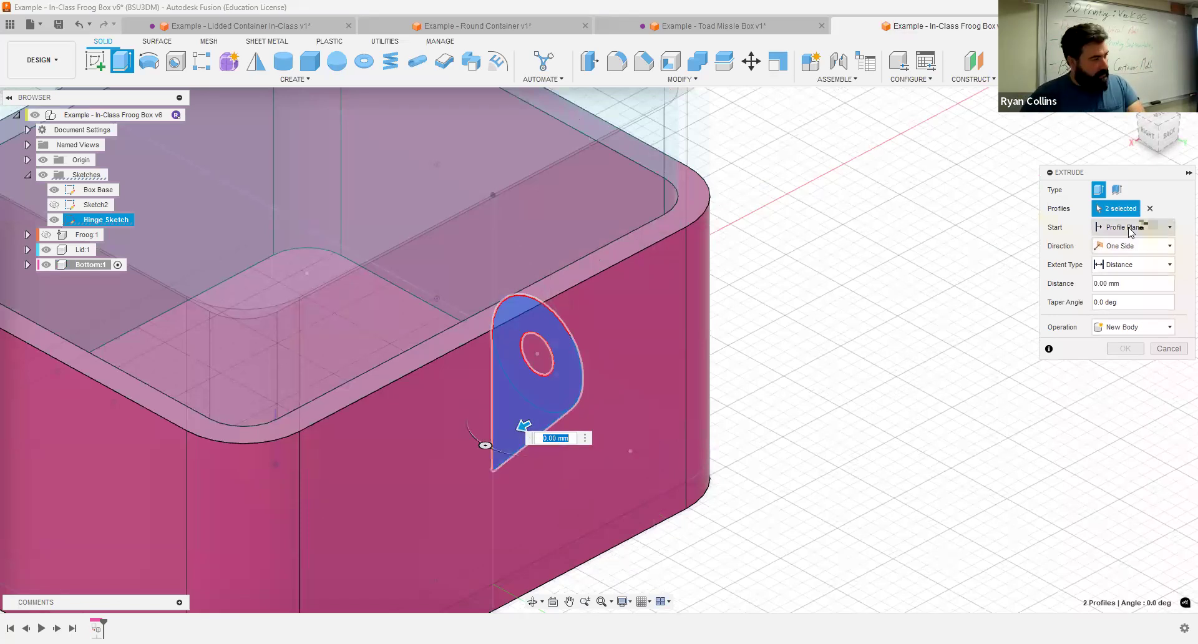
left_click(1125, 248)
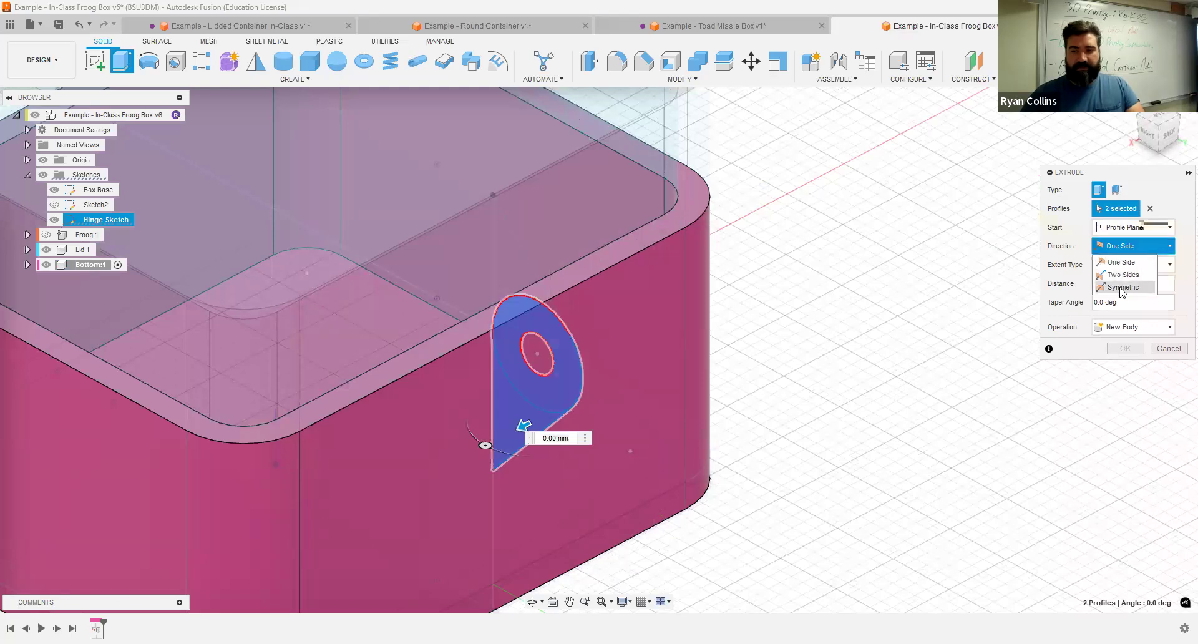
left_click(1122, 287)
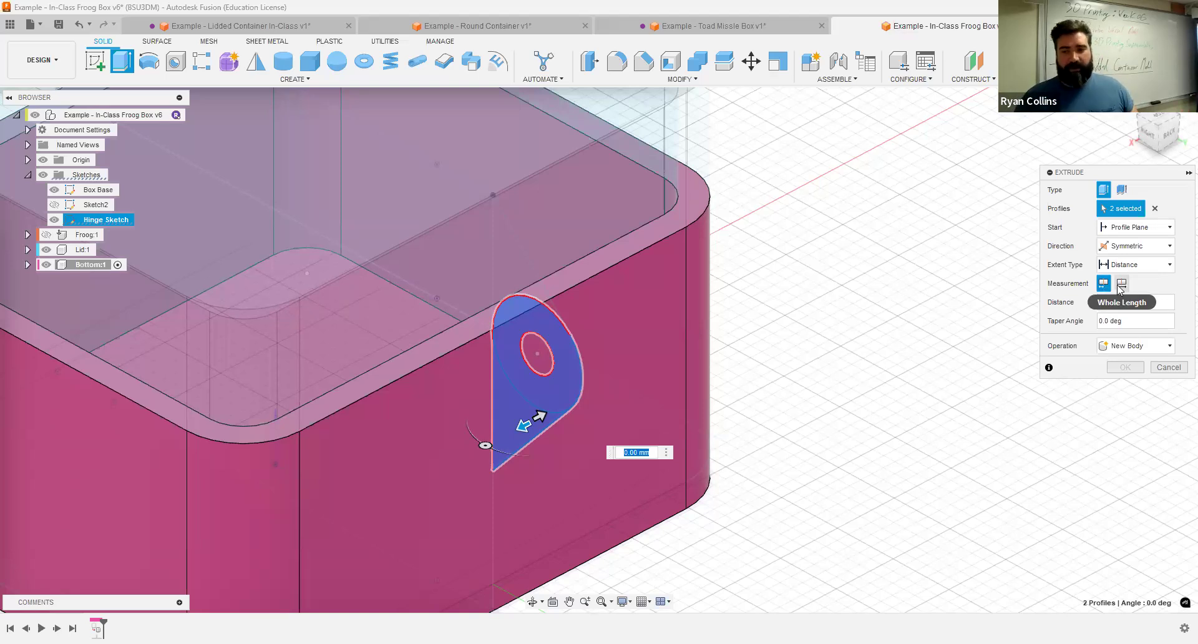
left_click(1120, 287)
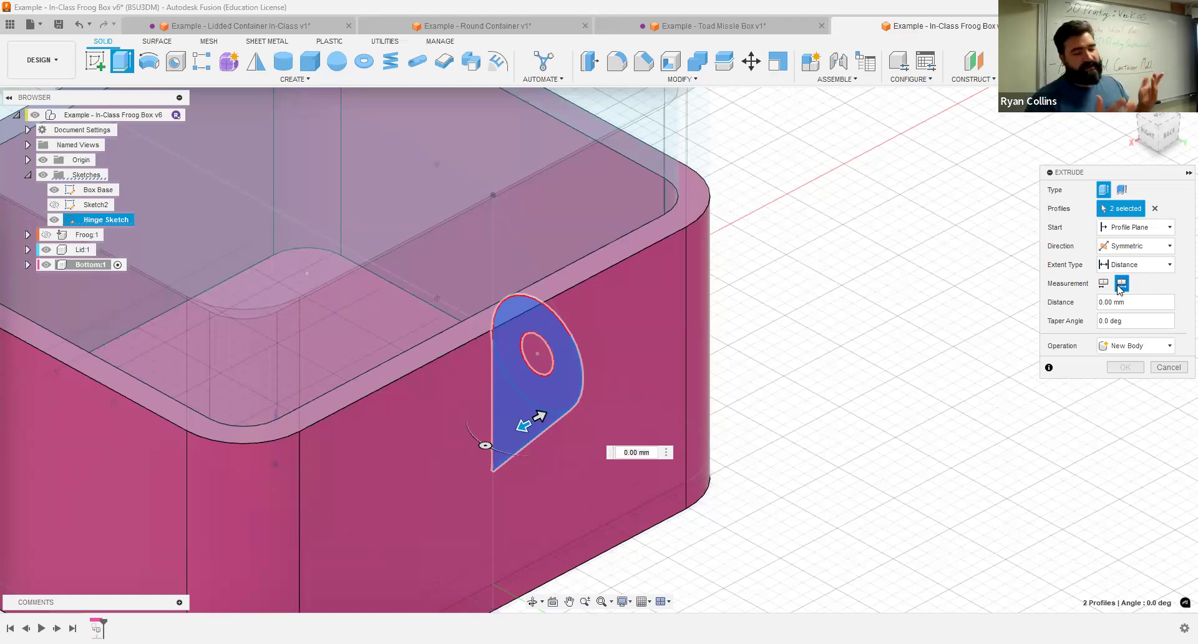
left_click(1139, 300)
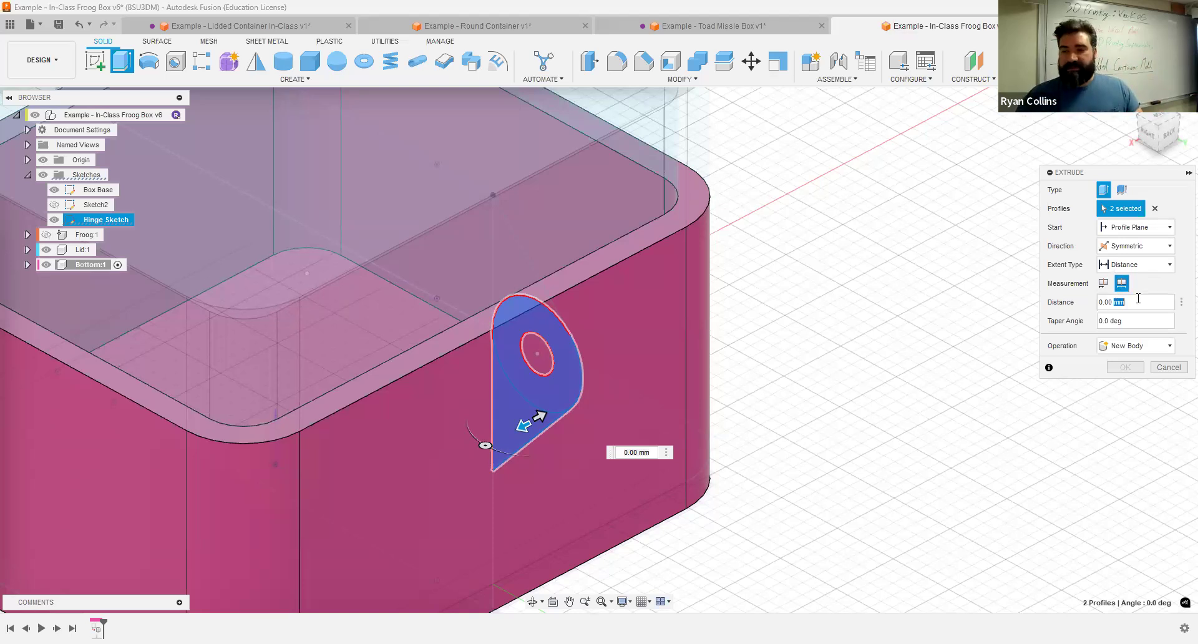
type("6")
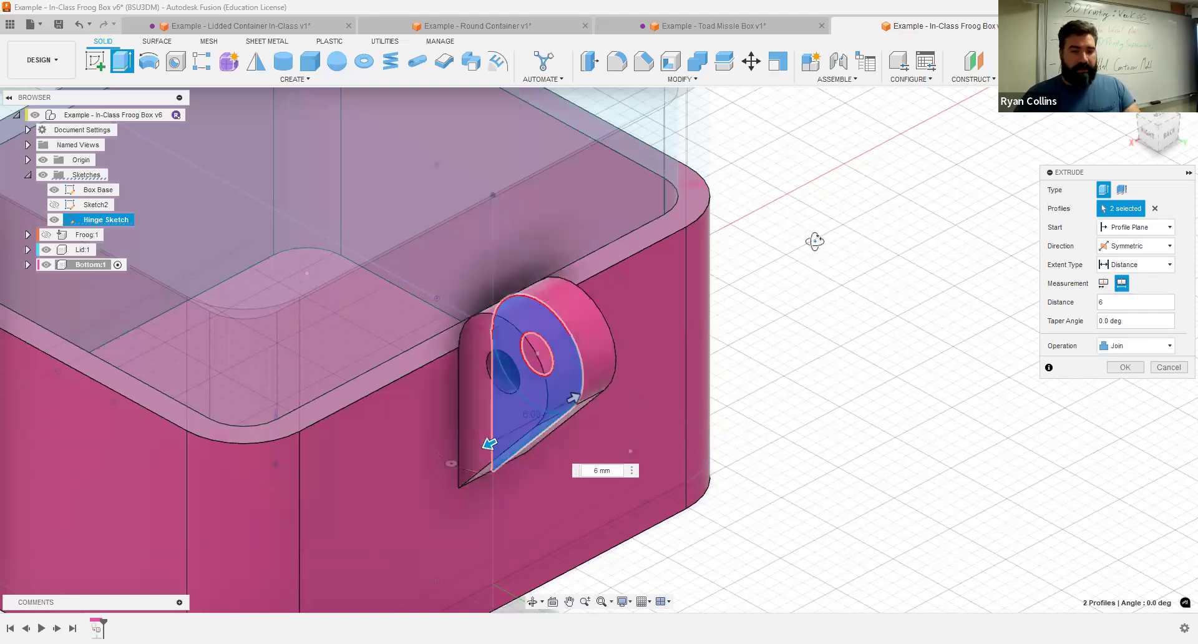
middle_click_drag(807, 218, 771, 204, "shift")
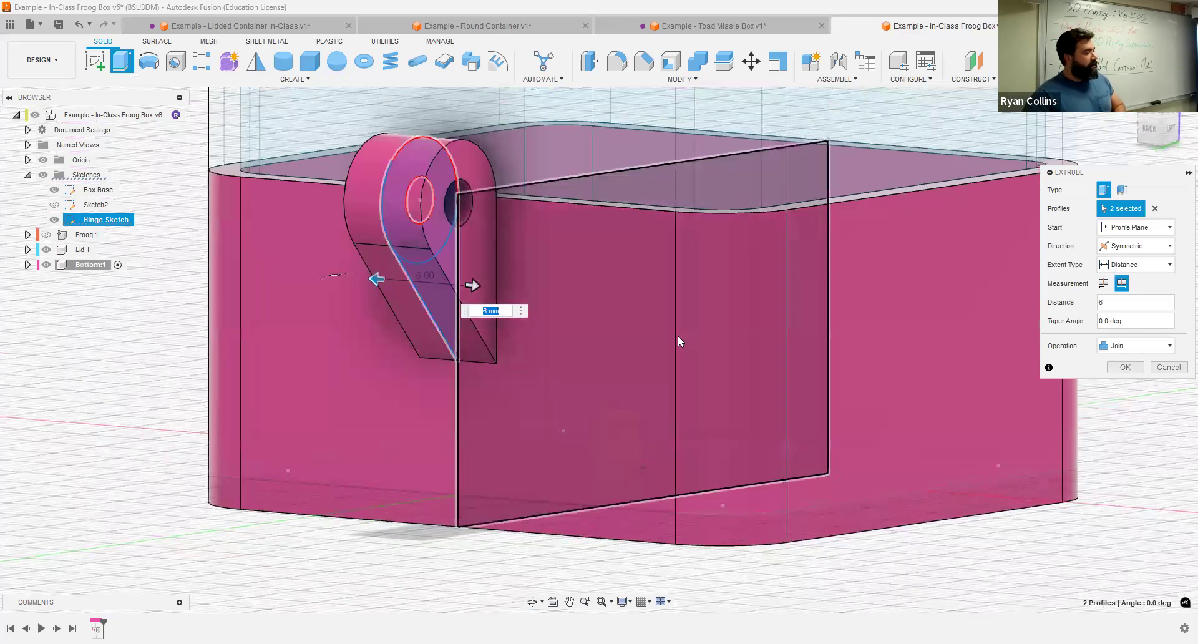
left_click(1111, 302)
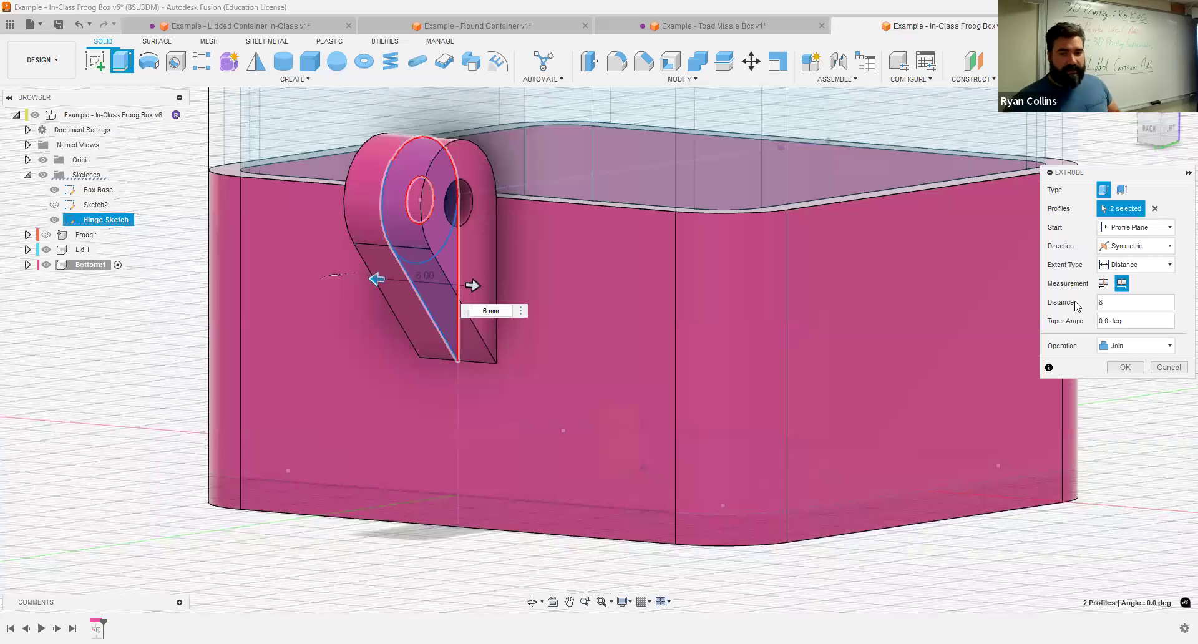
left_click(1125, 367)
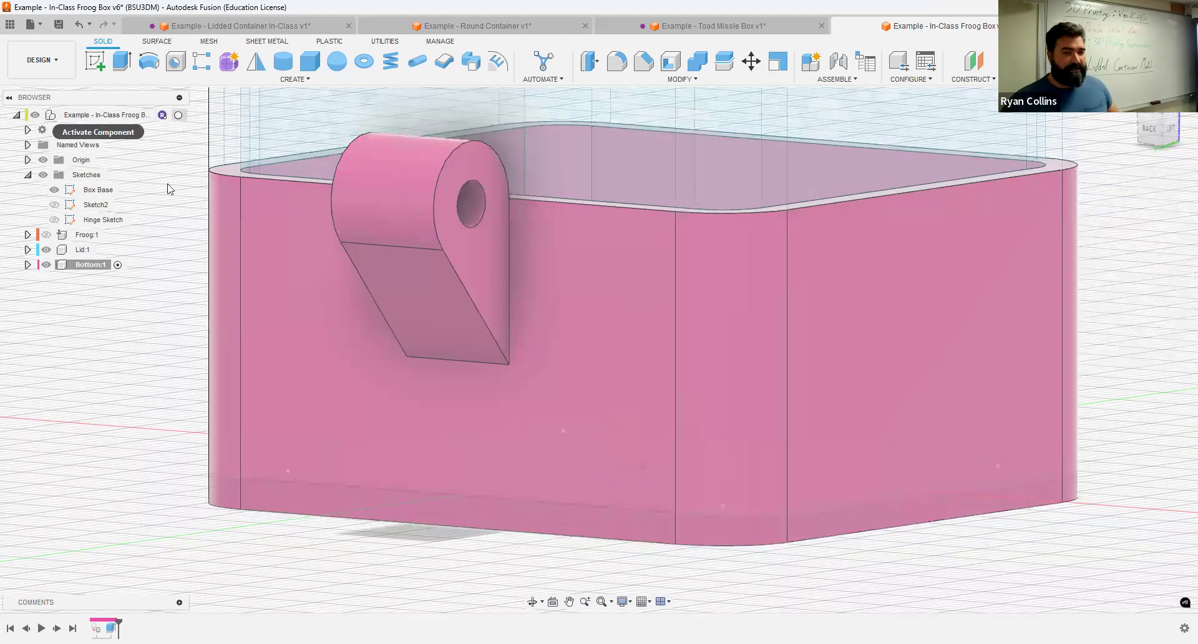
Step: Activate the Lid component
scroll(174, 246, "down", 3)
scroll(174, 246, "up", 2)
middle_click_drag(241, 293, 326, 359)
middle_click_drag(214, 312, 294, 318, "shift")
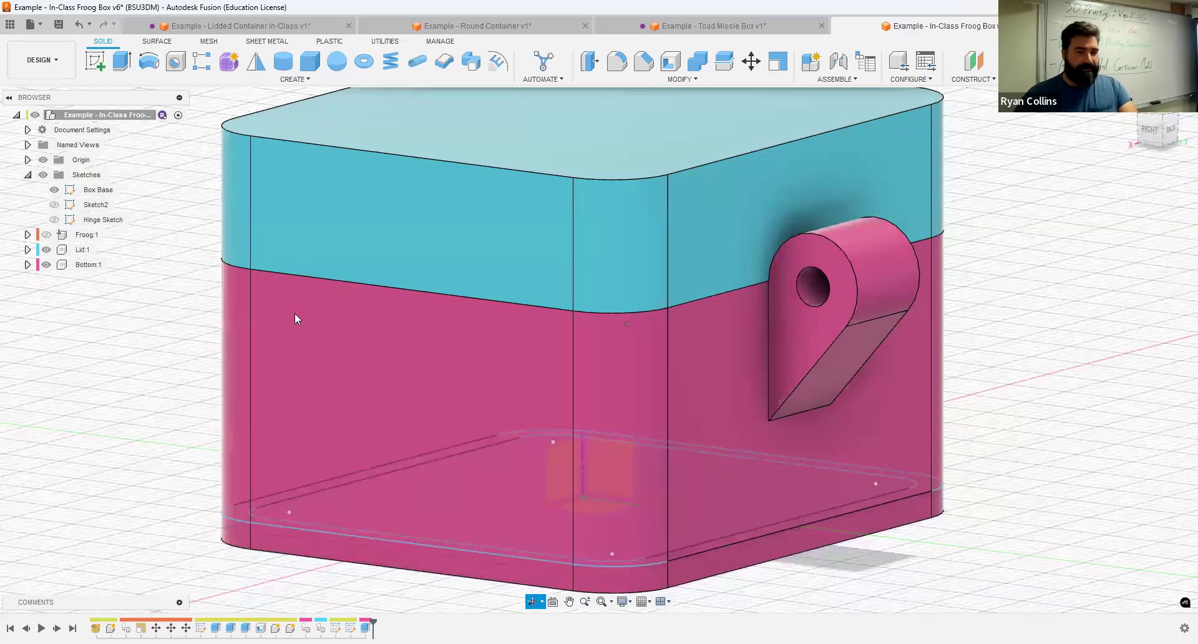
left_click(104, 250)
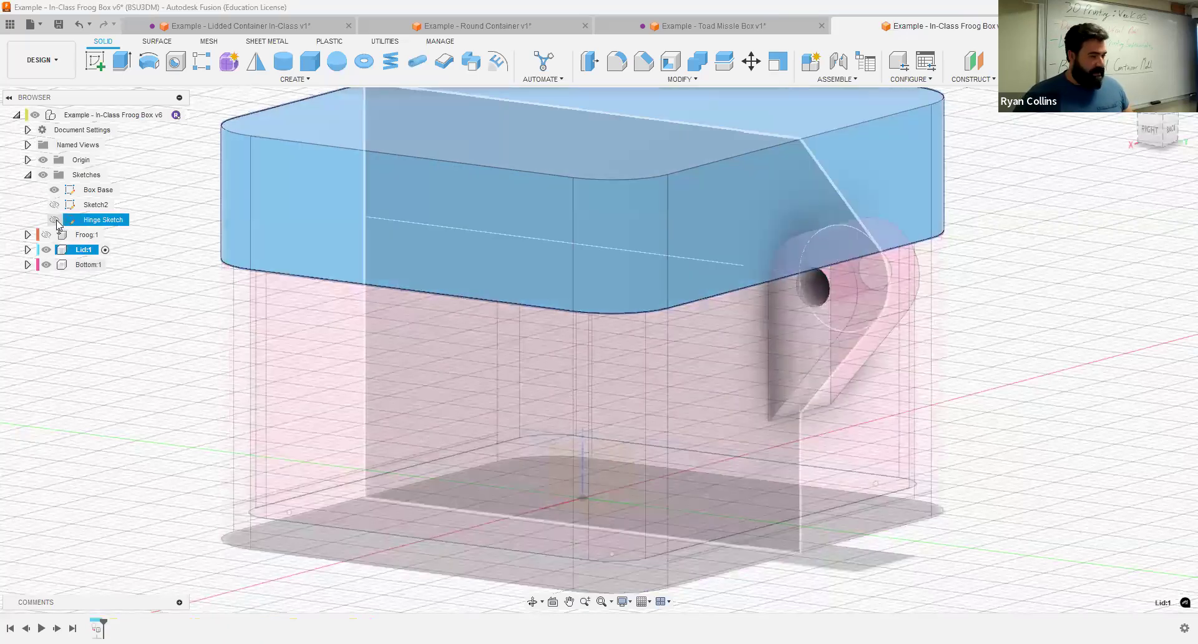
Step: Show the Hinge Sketch and hide the Bottom component
left_click(55, 220)
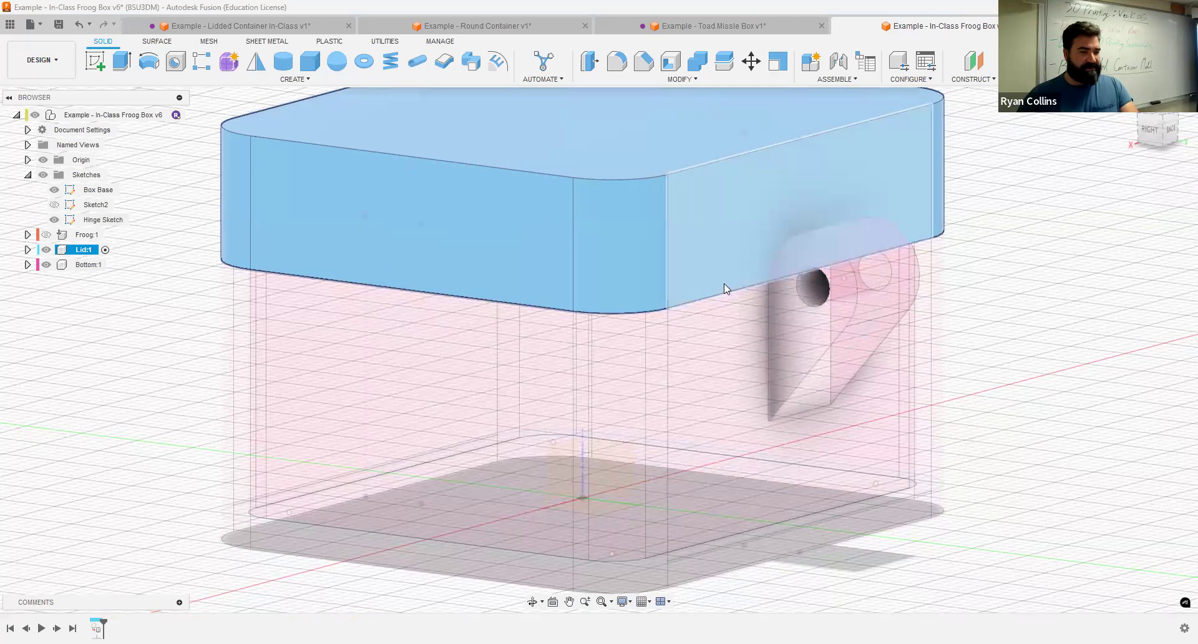
left_click(46, 265)
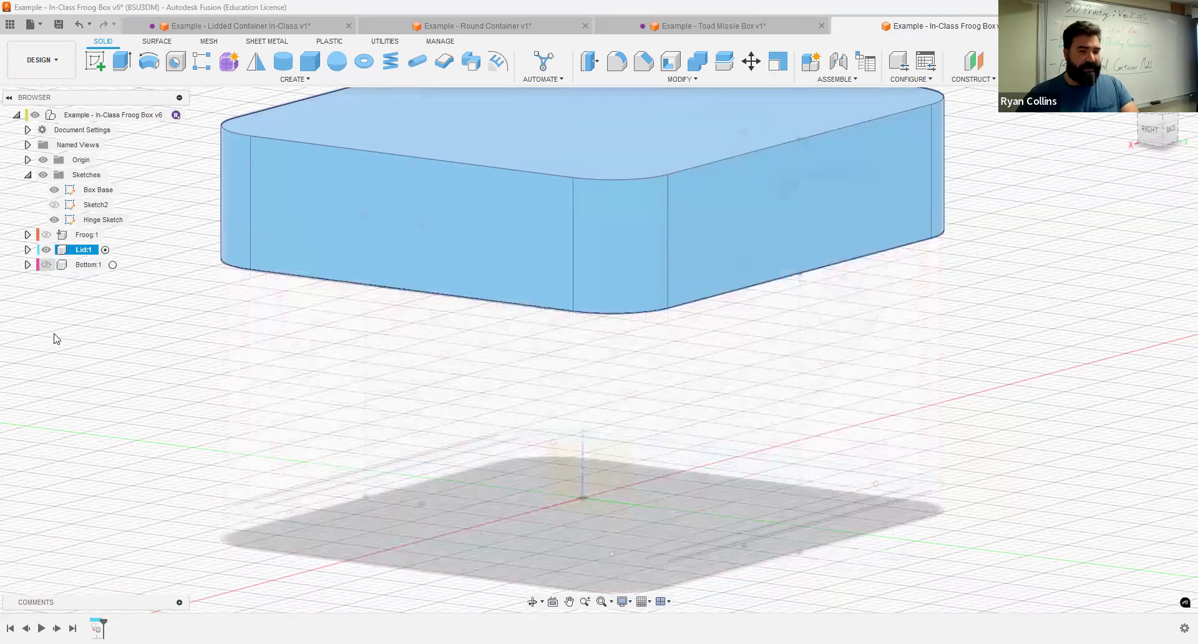
left_click(623, 329)
Step: Start extruding the hinge sketch's ring and upper web profiles in the Lid, using the Bottom hinge knuckle's side face as the start object
scroll(630, 319, "down", 1)
scroll(833, 291, "up", 3)
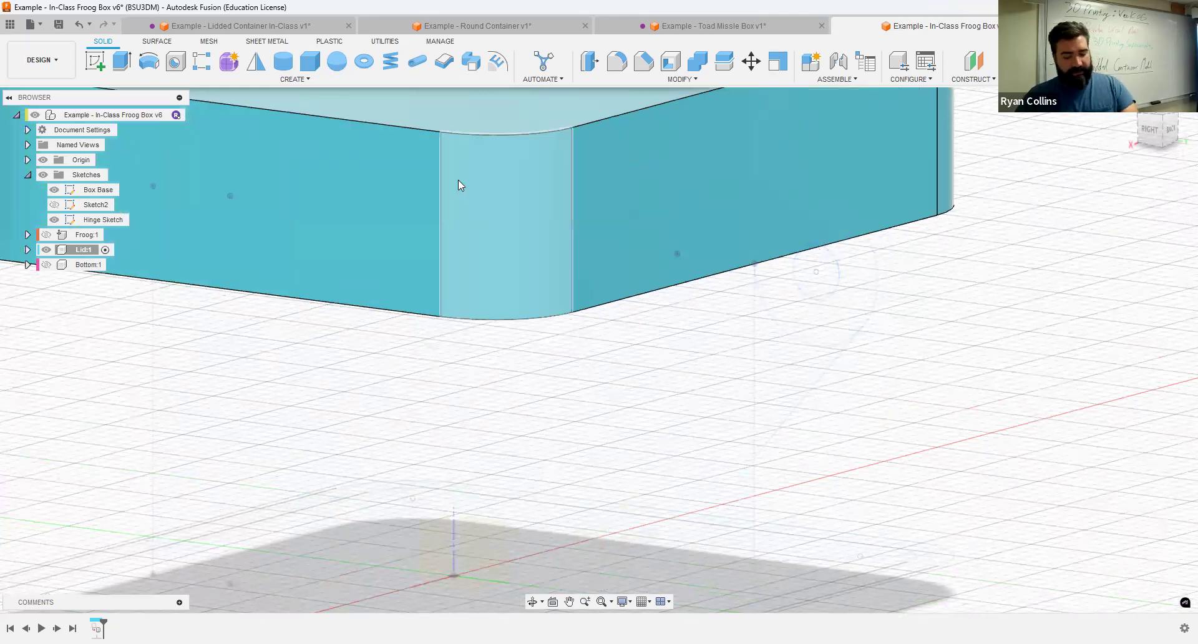
left_click(122, 61)
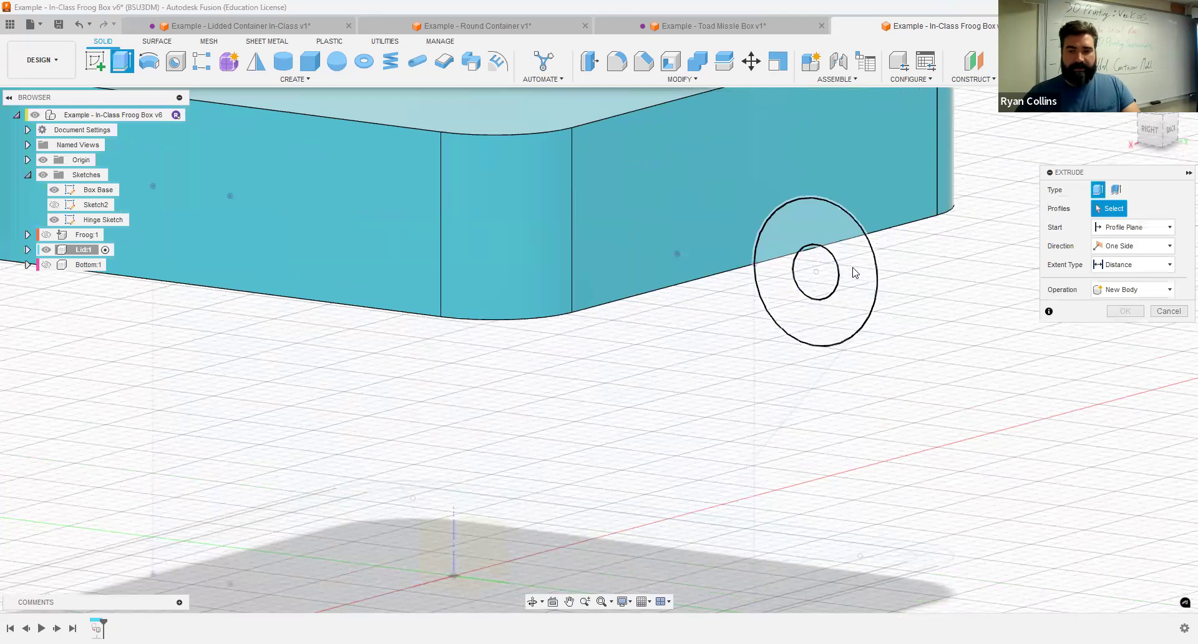
left_click(855, 273)
left_click(788, 174)
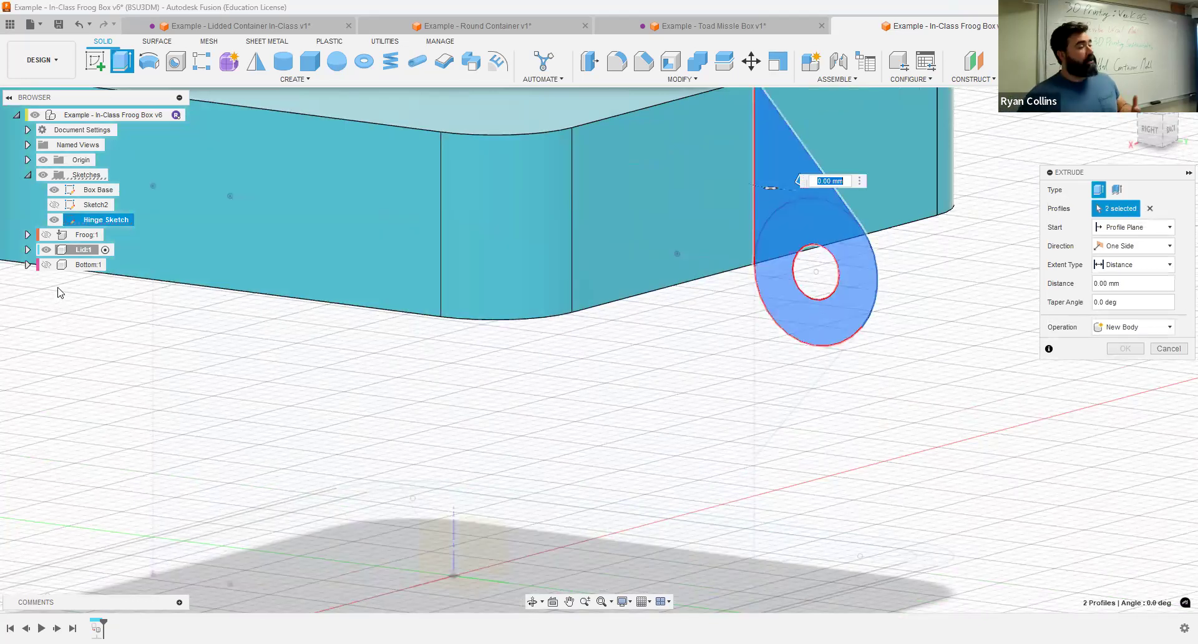
left_click(1134, 230)
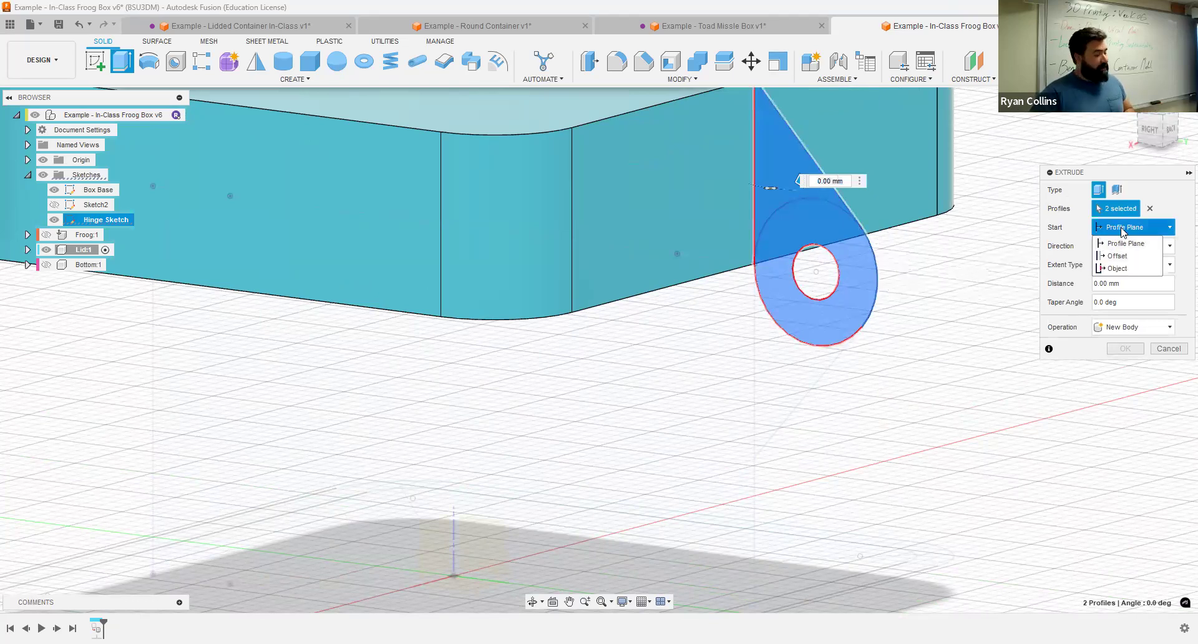
left_click(1128, 271)
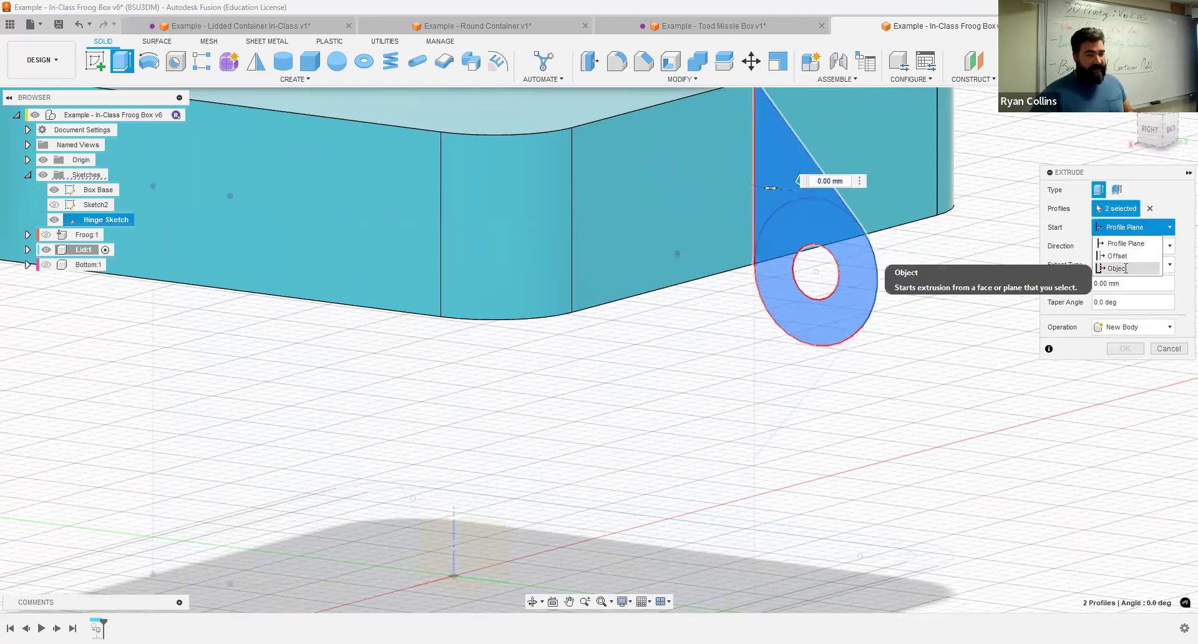
left_click(47, 265)
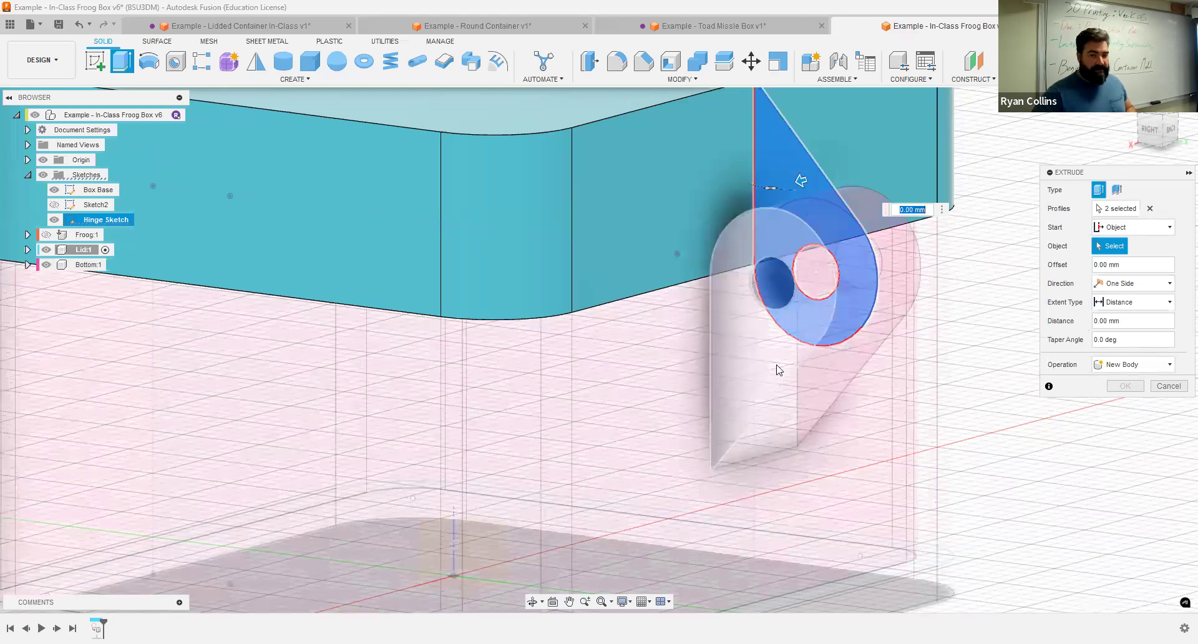
left_click(778, 370)
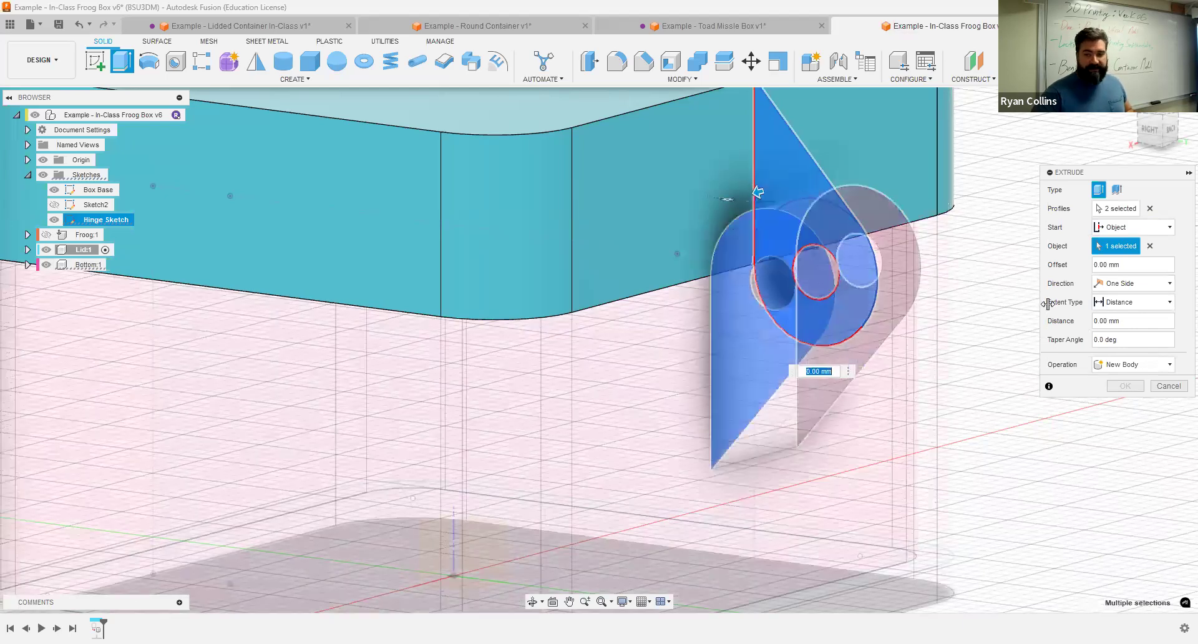
Step: Set the extrusion distance to 4 mm and join the first hinge knuckle to the Lid
left_click(1152, 321)
type("2")
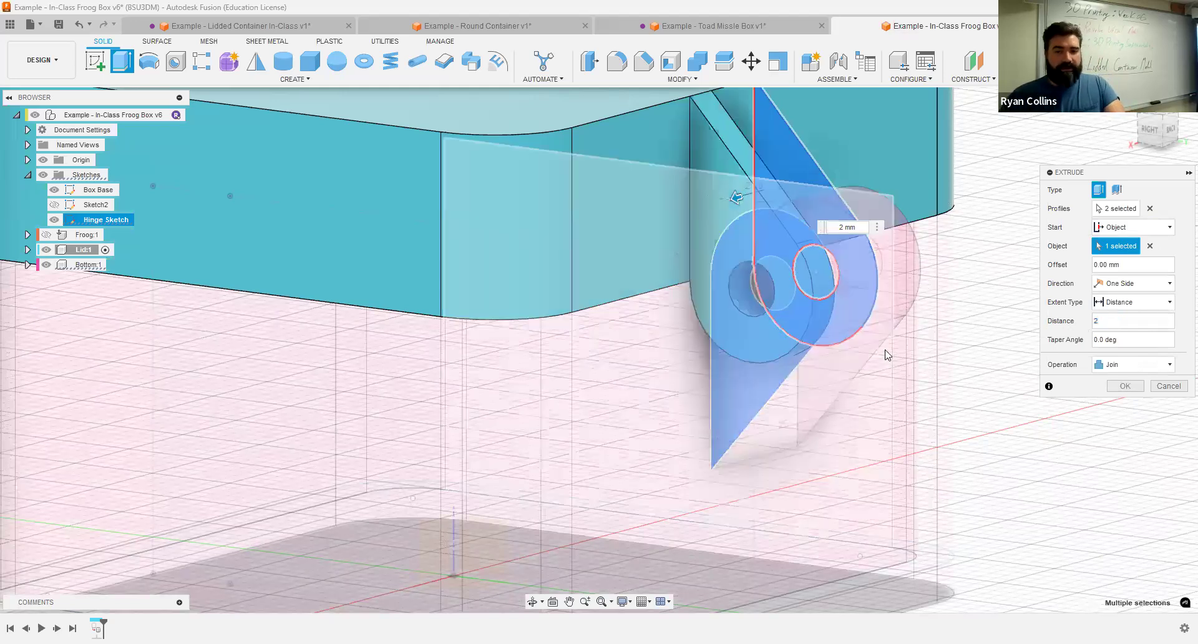
middle_click_drag(712, 352, 577, 335, "shift")
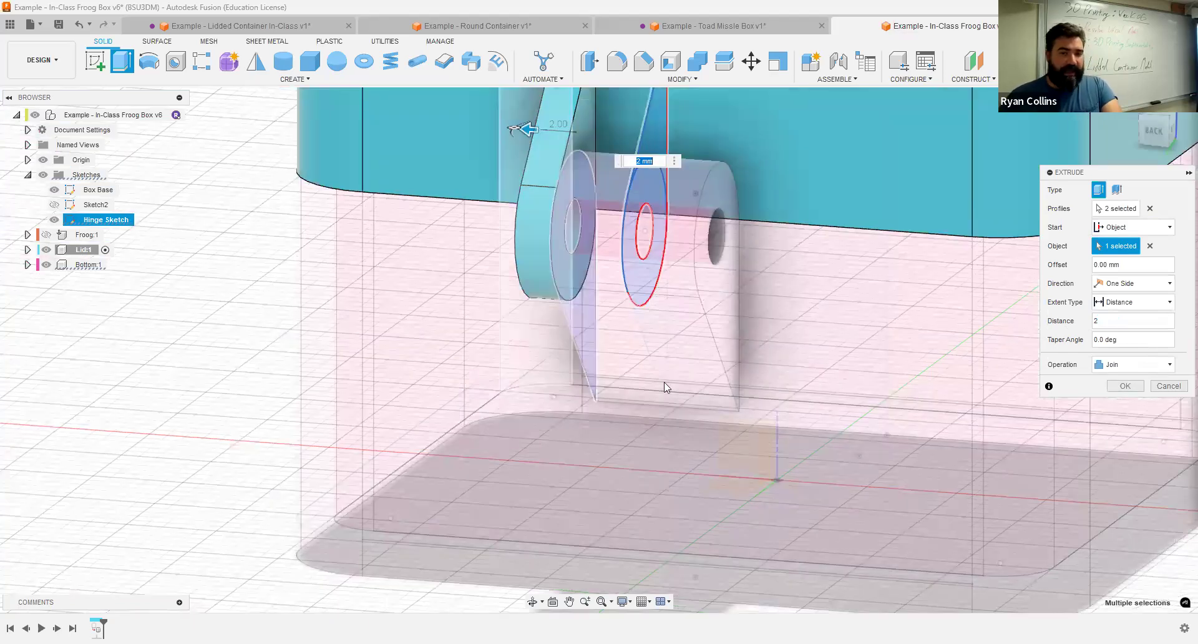
middle_click_drag(664, 382, 789, 467)
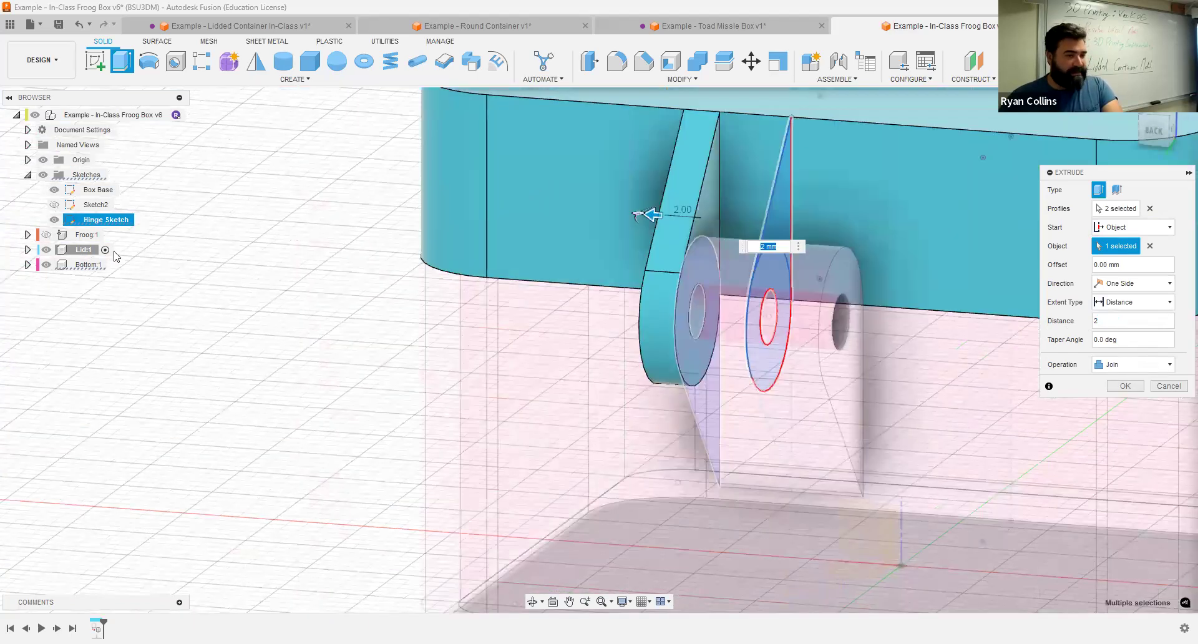
left_click(1128, 319)
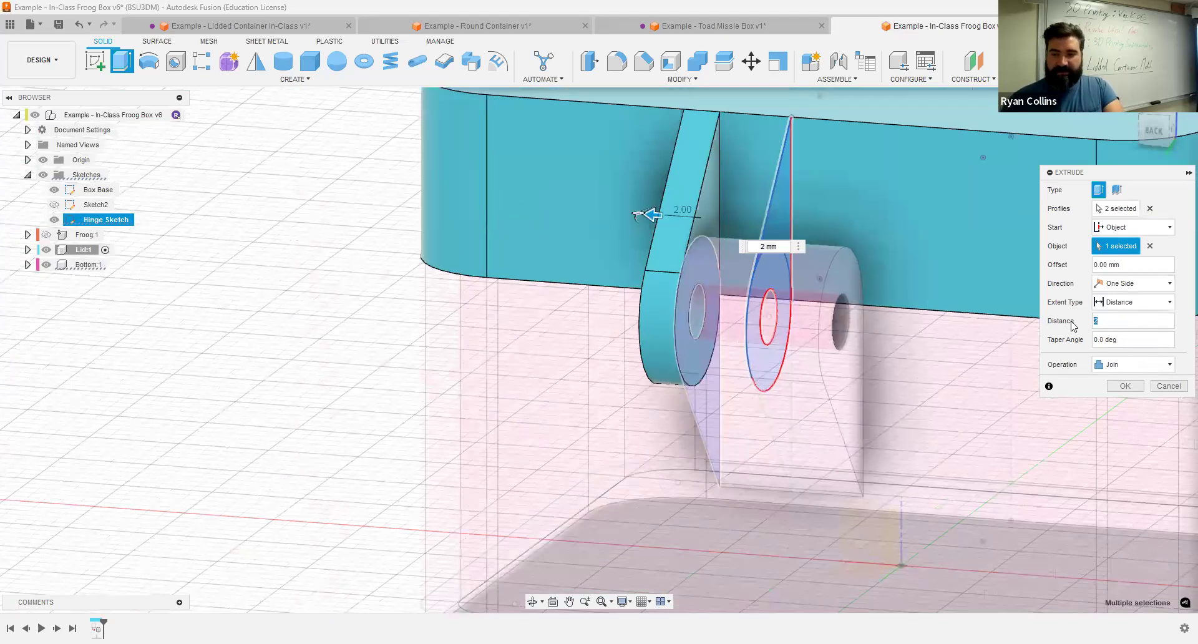
key("BackSpace")
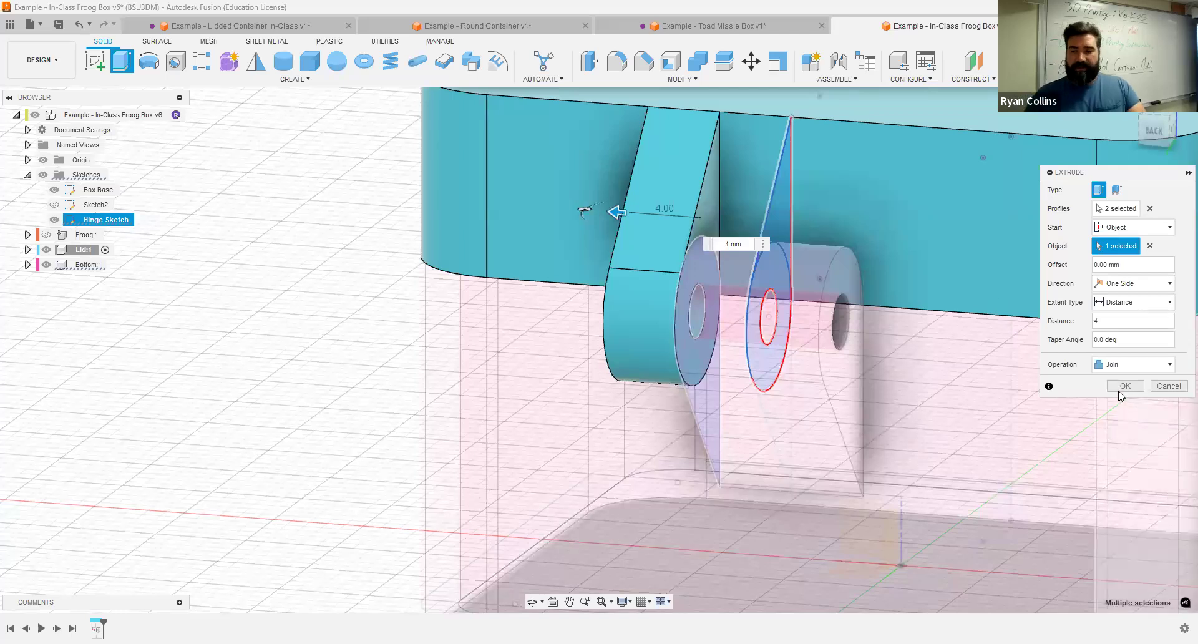
key("Return")
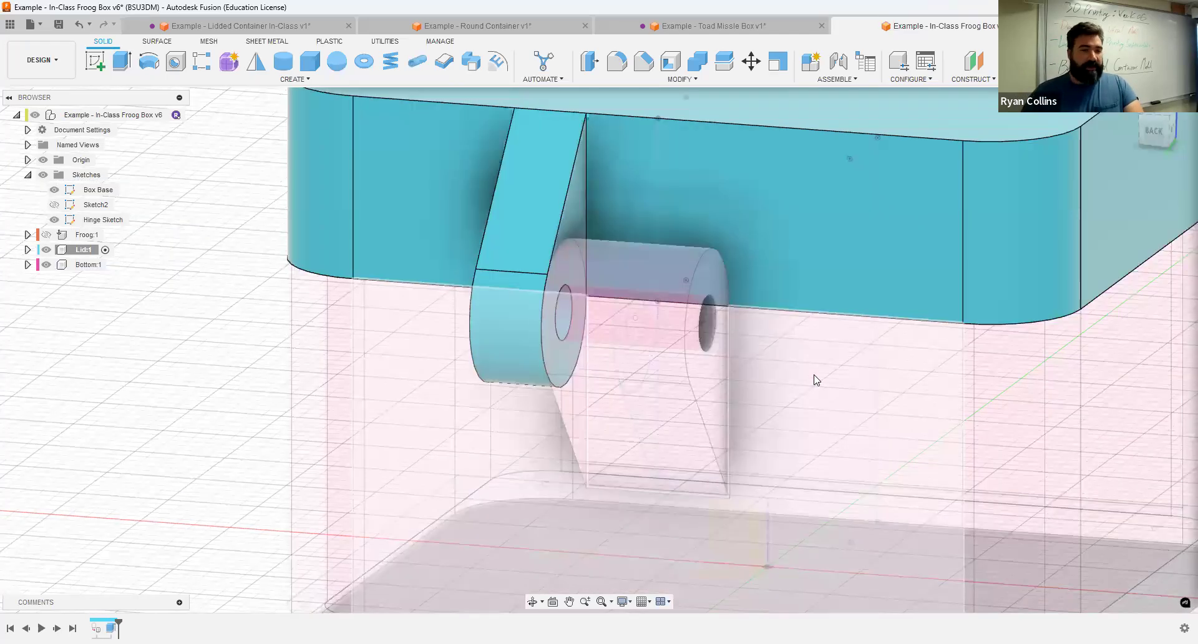
Step: Extrude the same ring and upper web profiles -4 mm from the Bottom knuckle's opposite side face, joined to the Lid
left_click(122, 62)
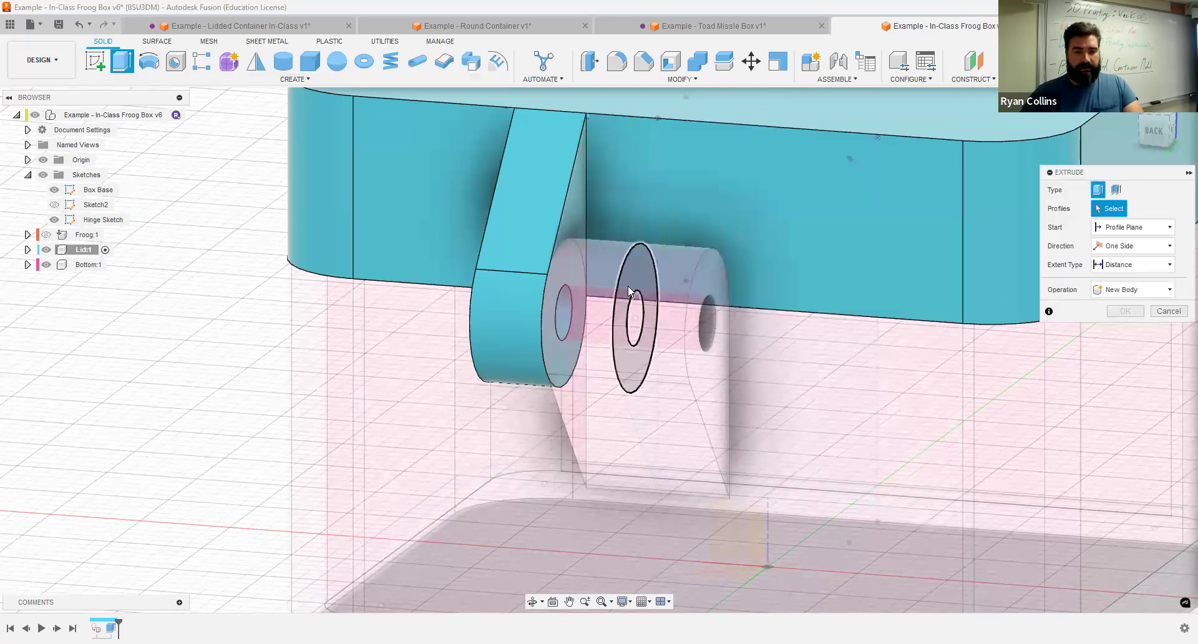
left_click(644, 217)
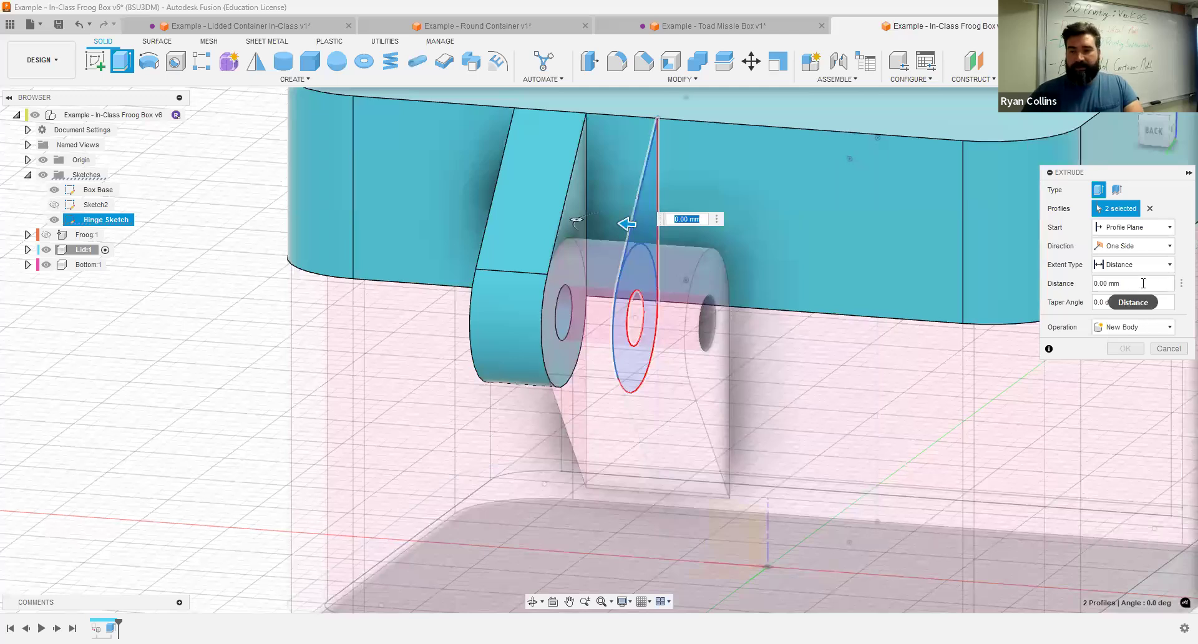
type("4")
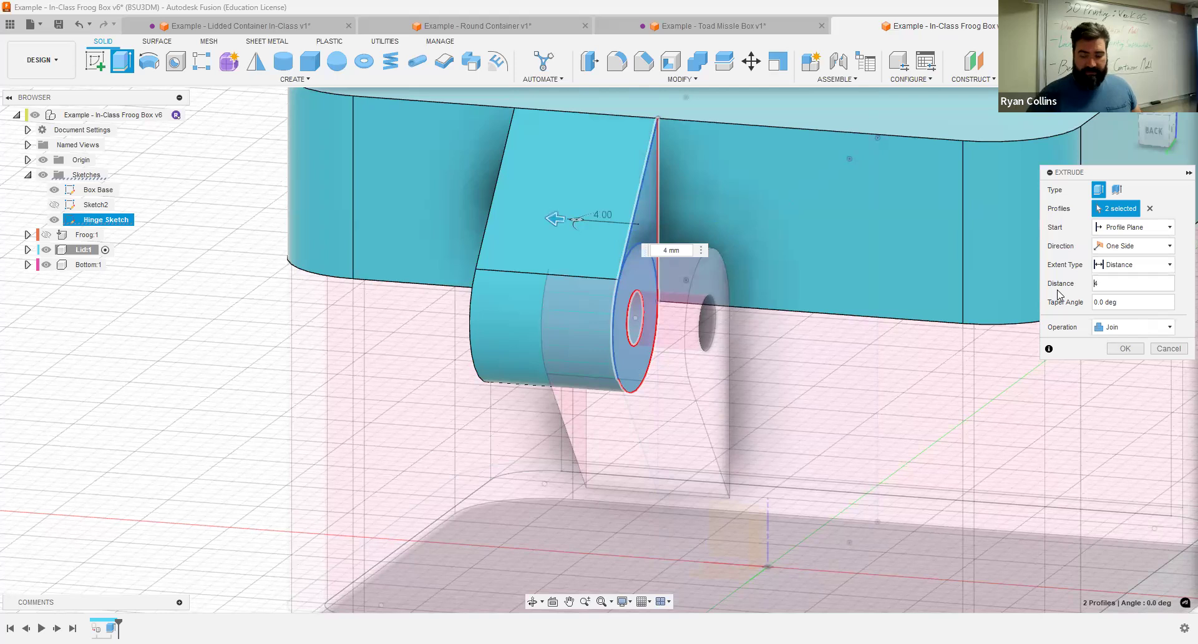
type("-")
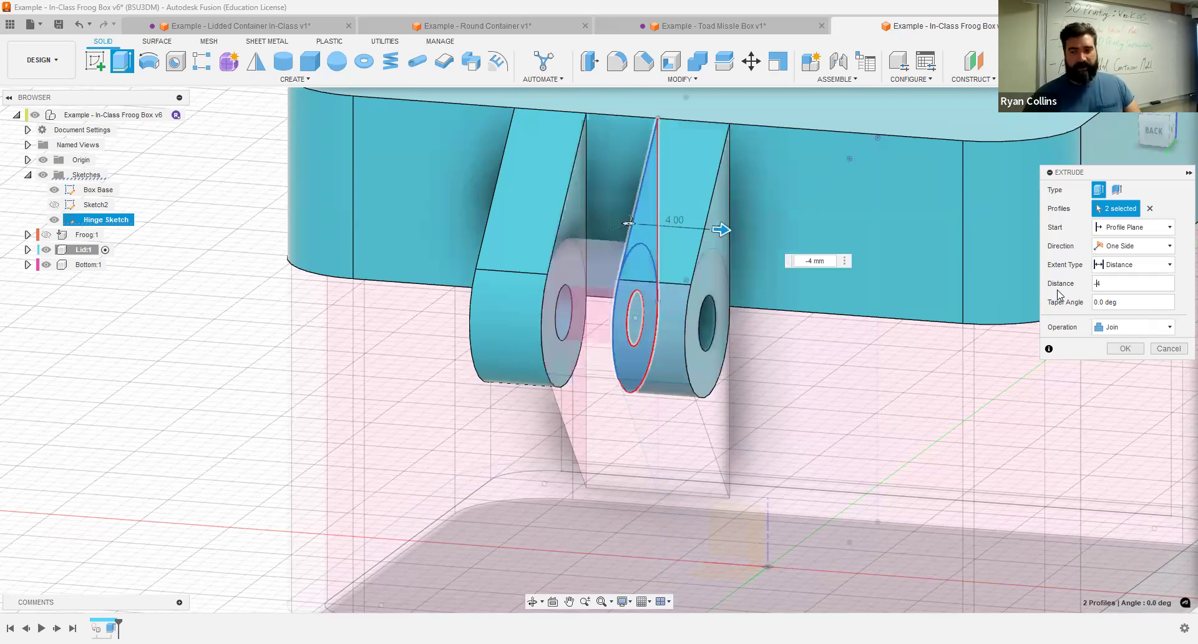
left_click(1123, 228)
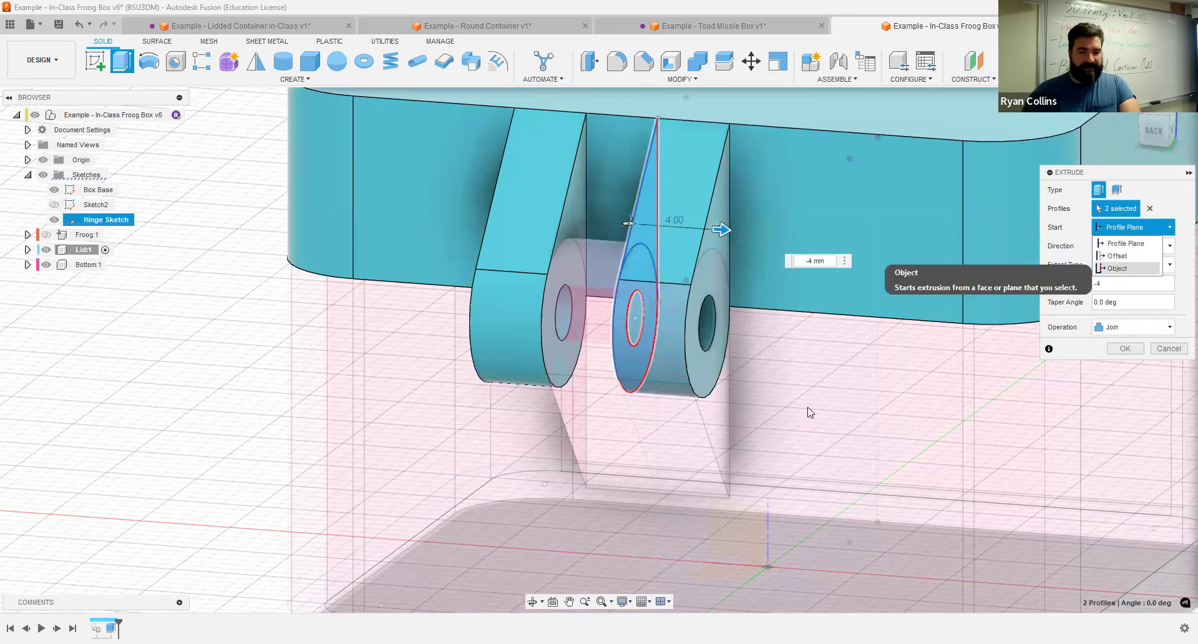
key("Return")
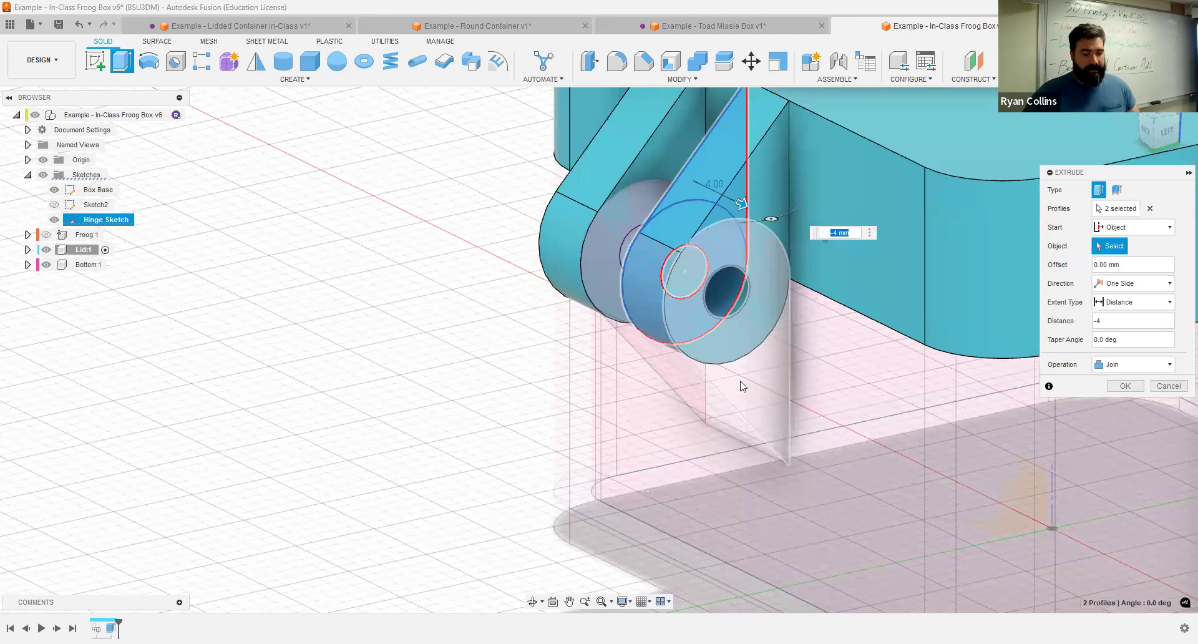
left_click(702, 370)
middle_click_drag(702, 370, 669, 376, "shift")
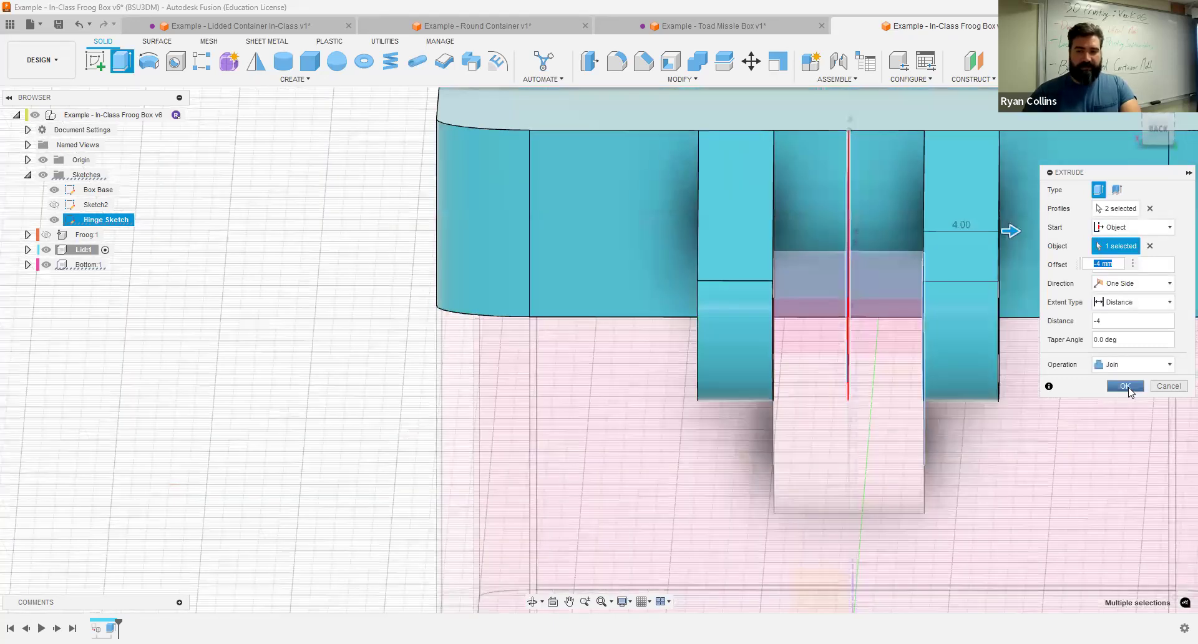
left_click(1126, 385)
middle_click_drag(934, 401, 157, 388, "shift")
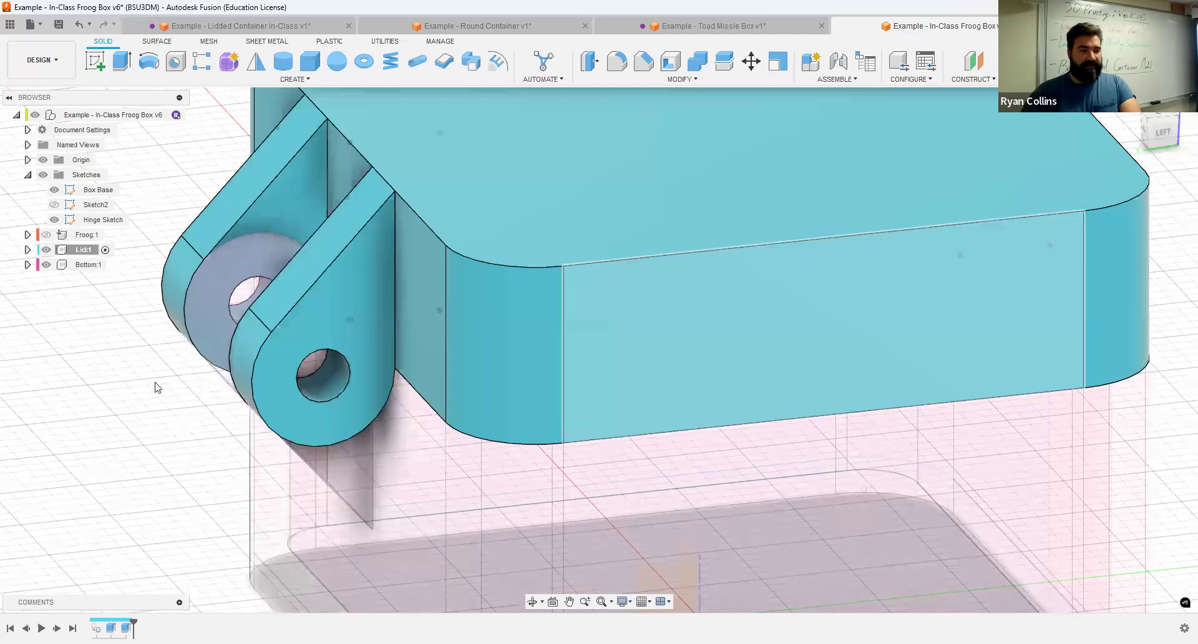
Step: Activate the top-level assembly and save the design with the version description "Hinge Modeled"
scroll(83, 430, "down", 3)
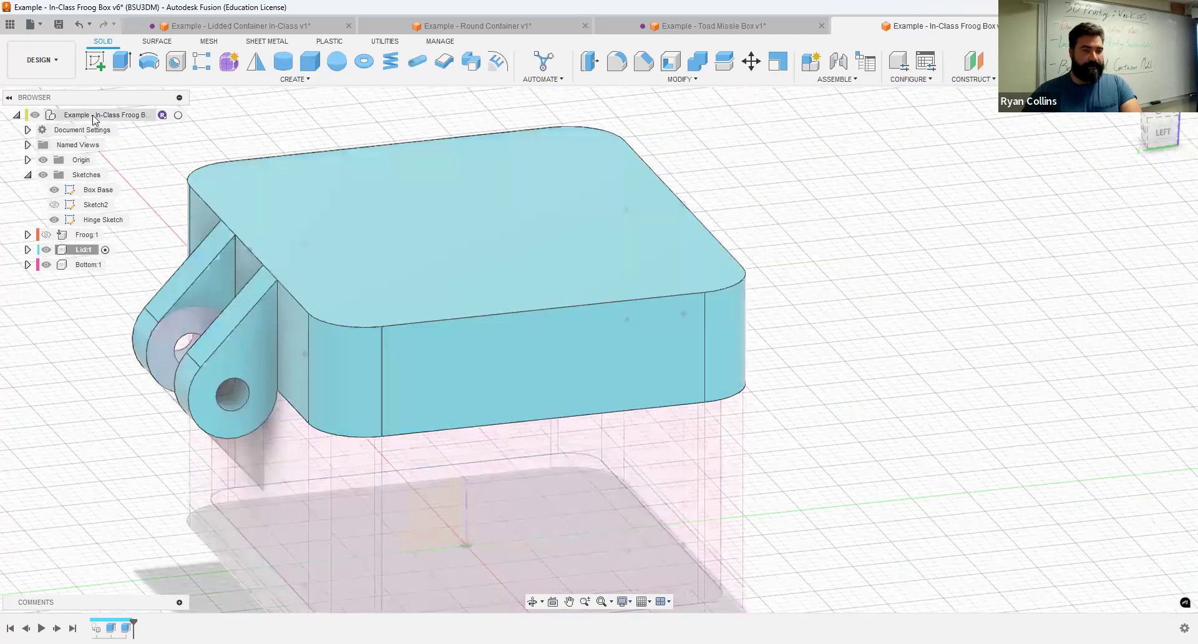
left_click(178, 115)
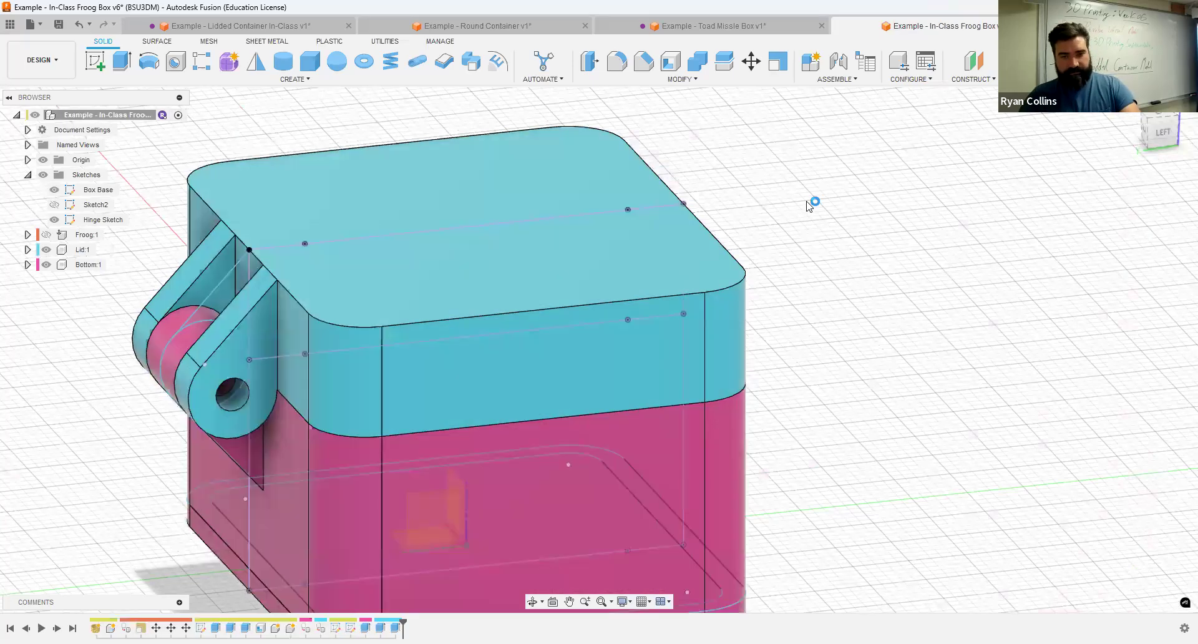
middle_click_drag(810, 206, 988, 348, "shift")
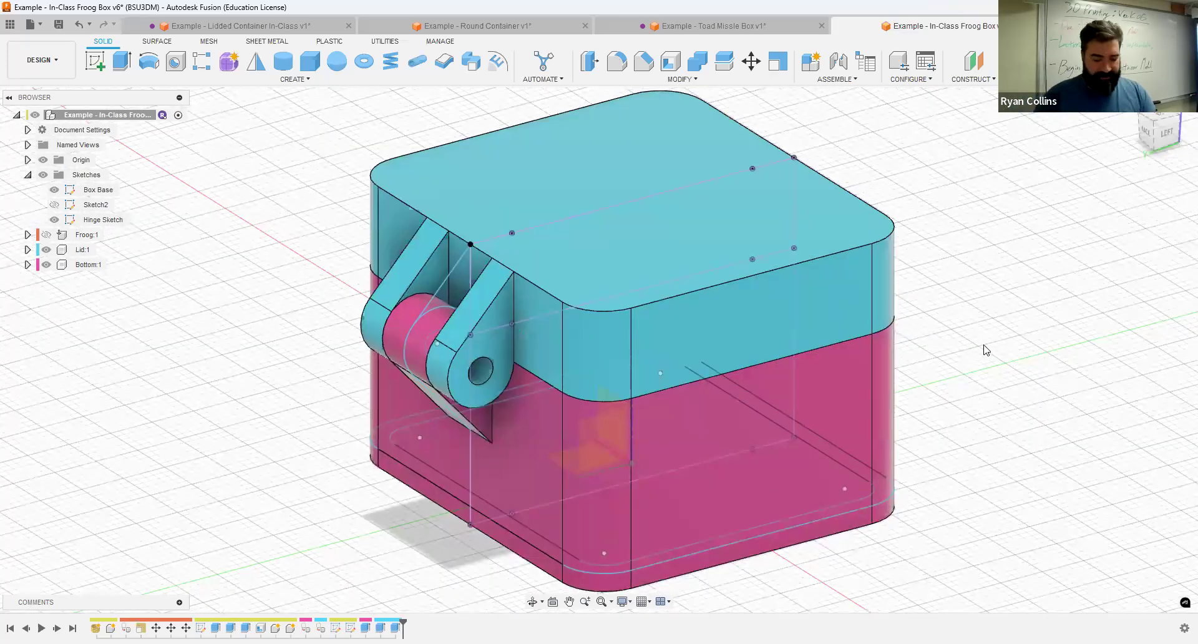
key("ctrl+s")
type("Hinge Modeled")
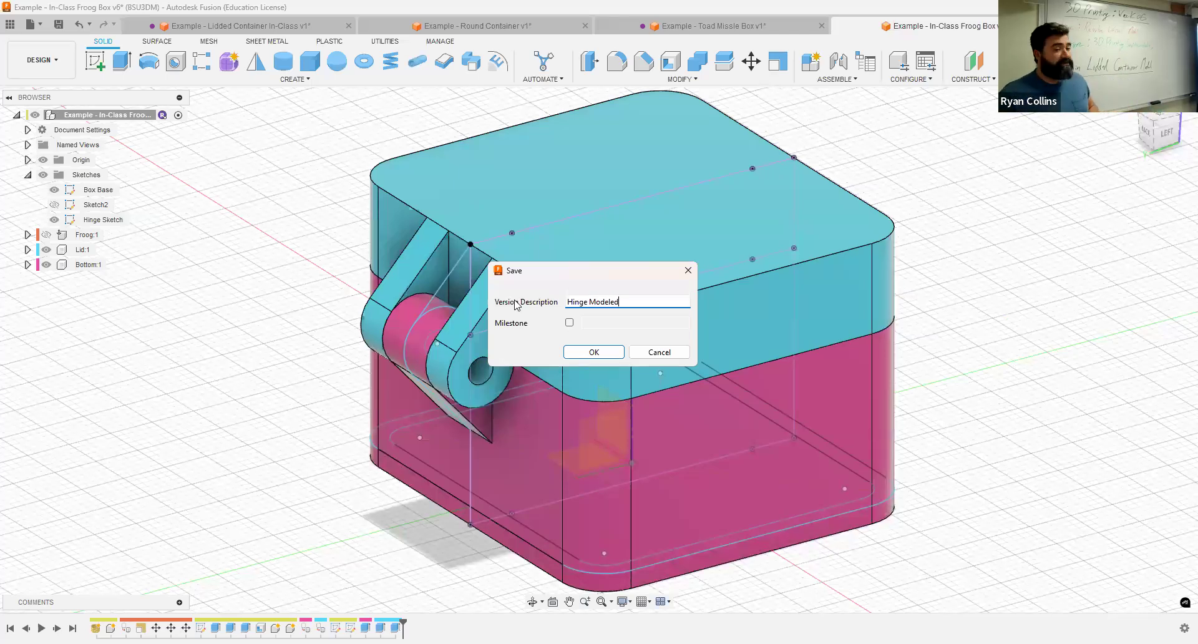
key("Return")
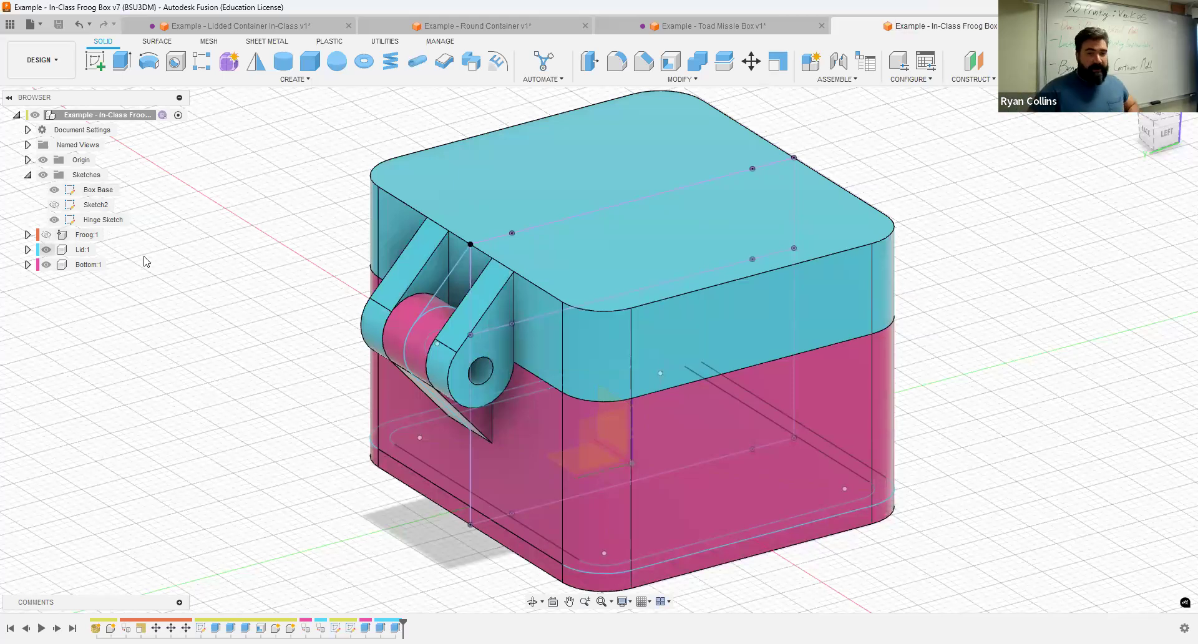
left_click(838, 80)
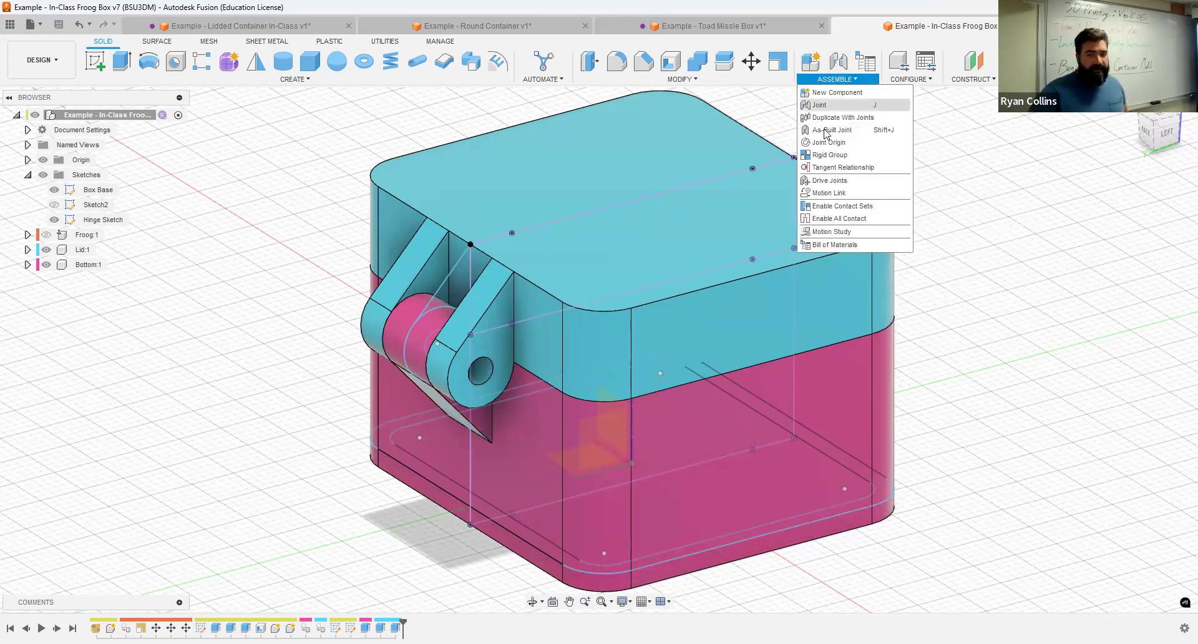
left_click(841, 65)
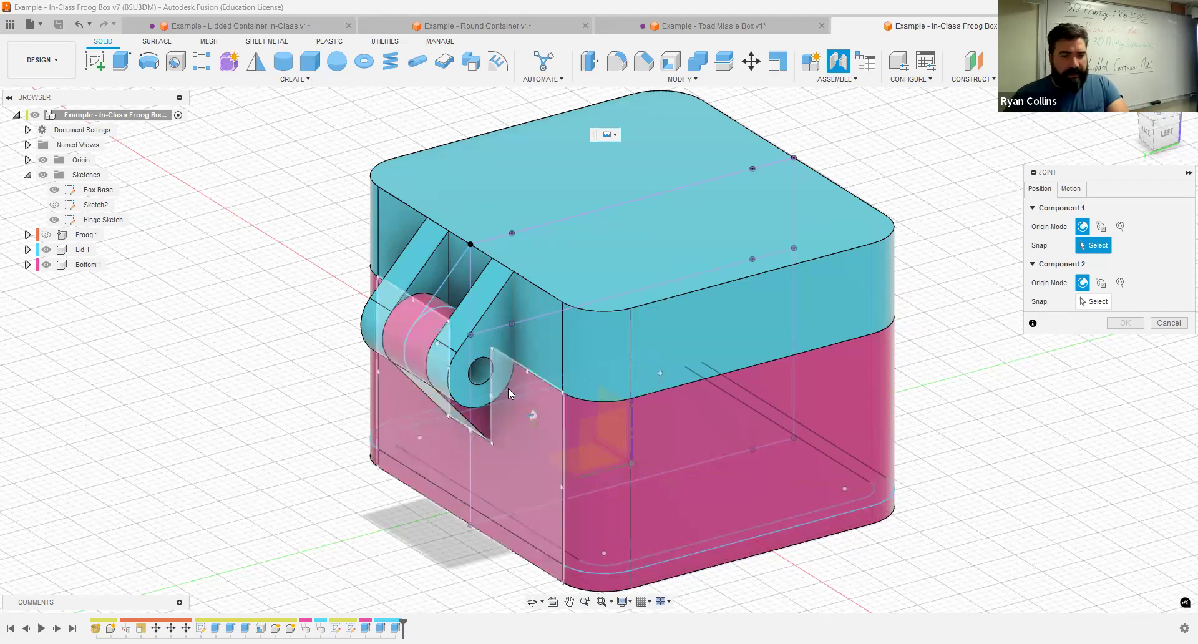
scroll(377, 425, "up", 5)
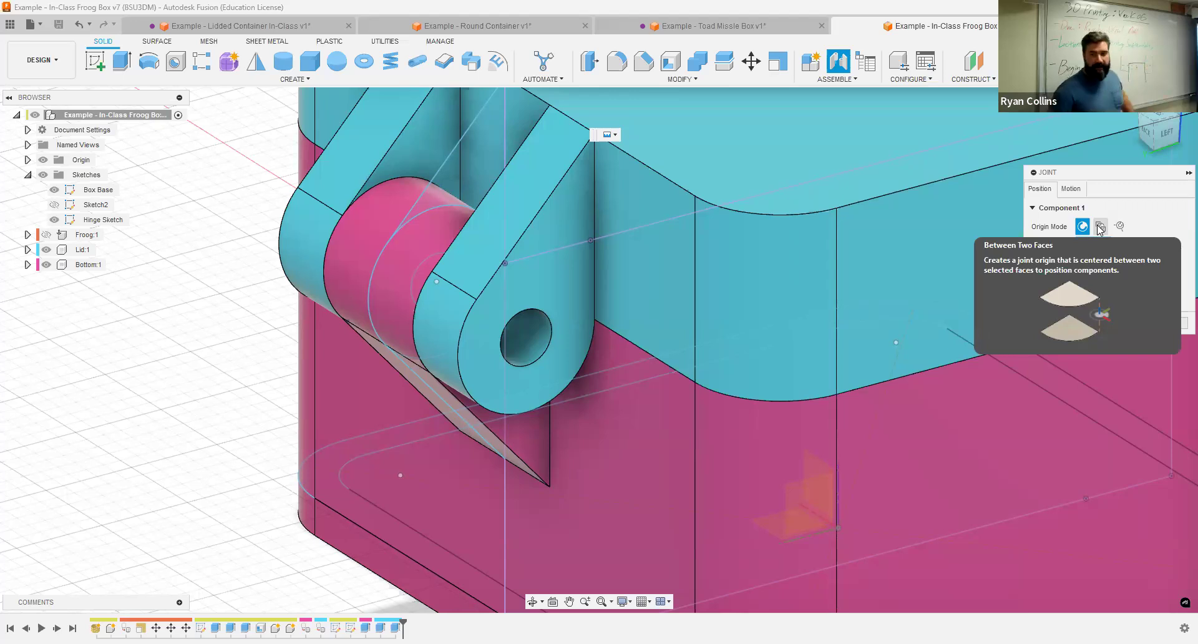
left_click(1099, 228)
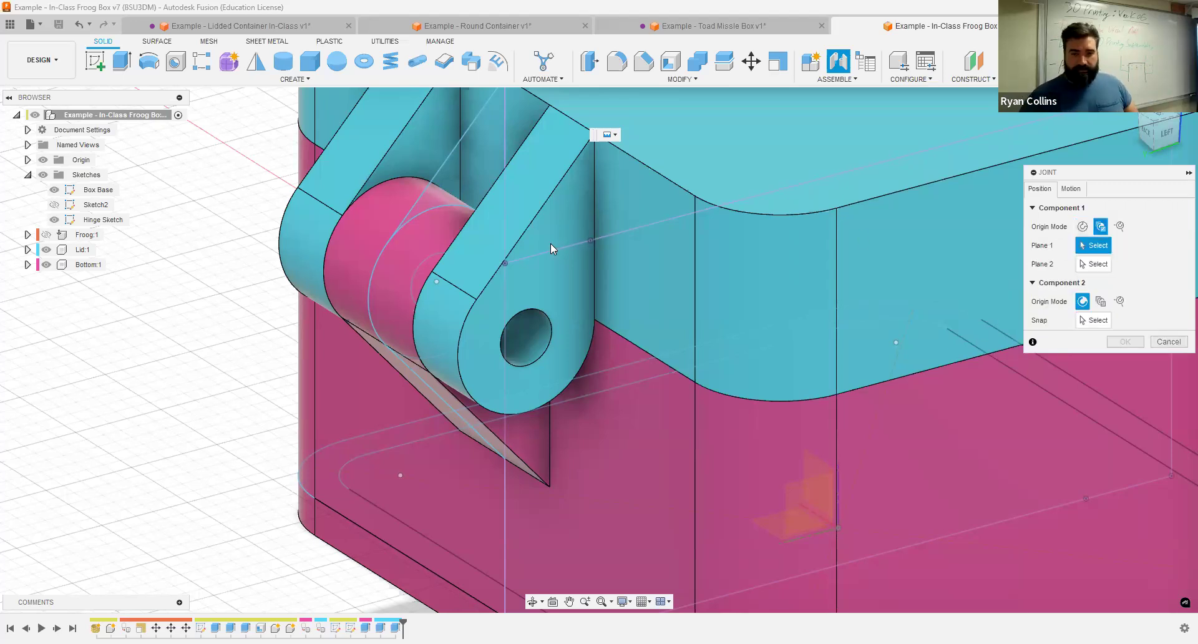
left_click(411, 147)
middle_click_drag(411, 147, 525, 100, "shift")
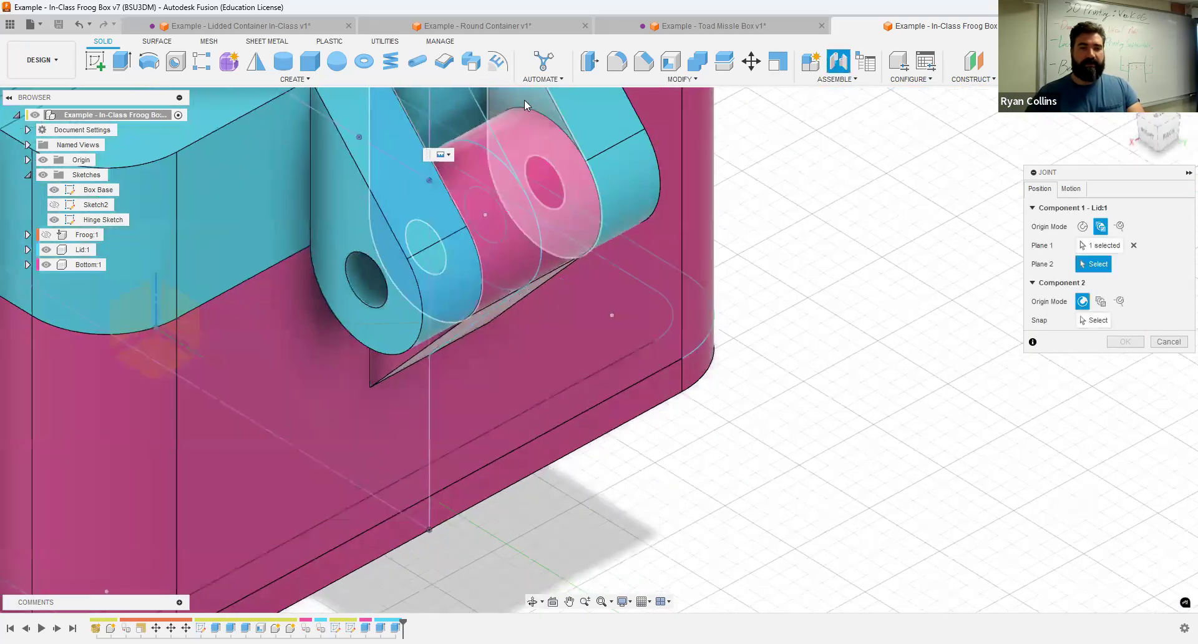
left_click(545, 169)
middle_click_drag(544, 169, 812, 259, "shift")
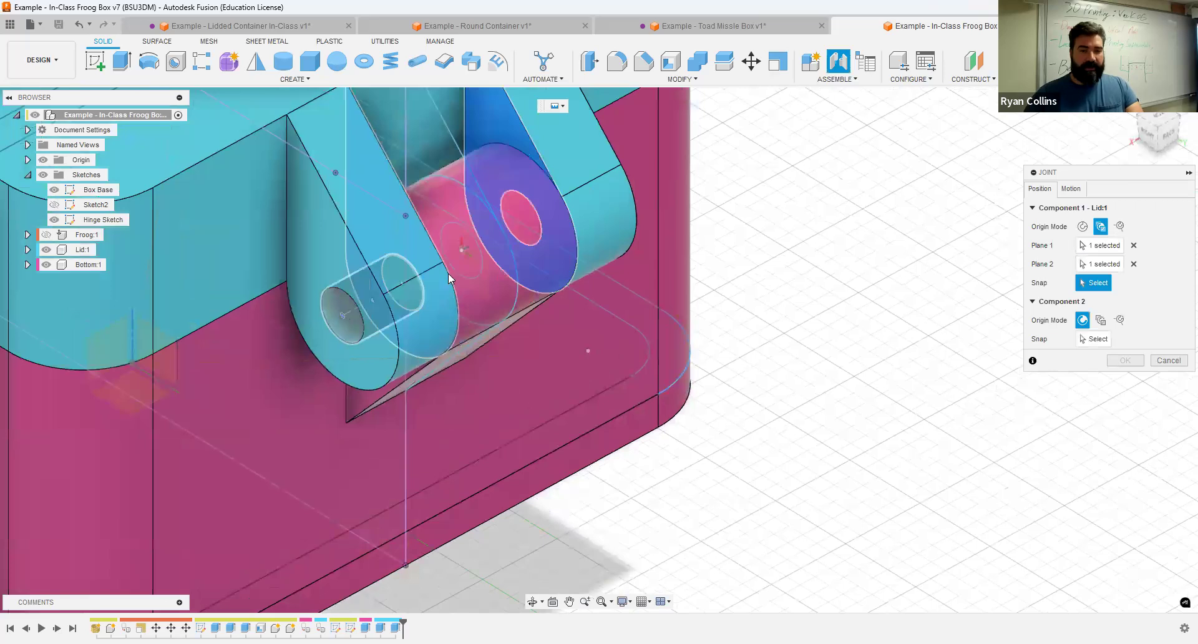
scroll(465, 260, "up", 3)
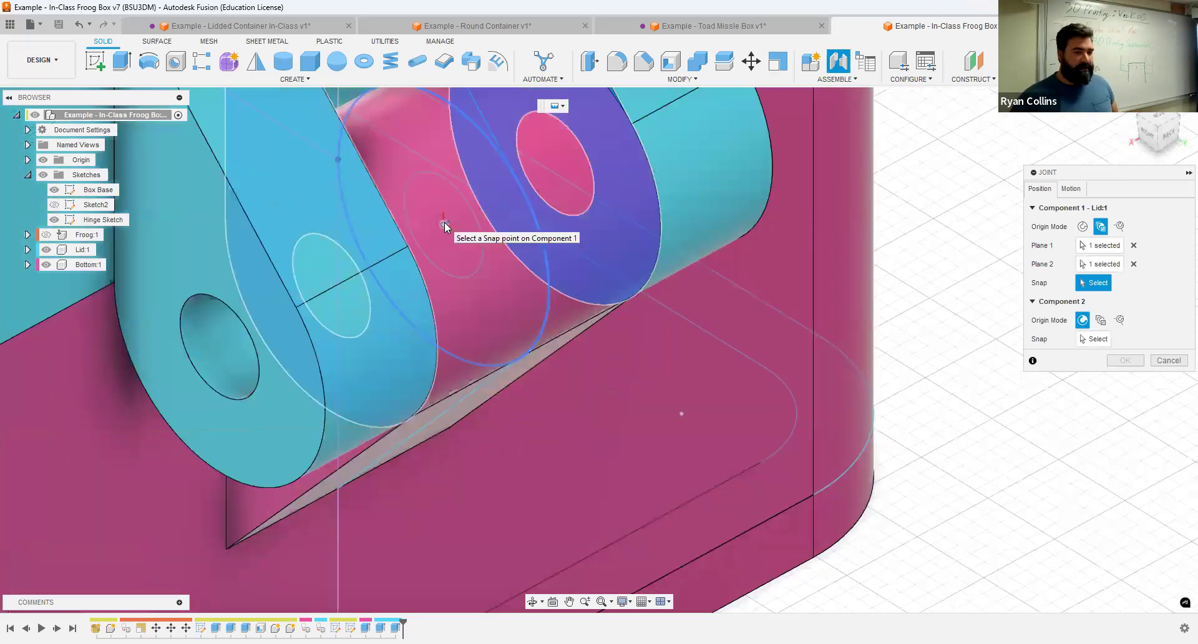
left_click(443, 223)
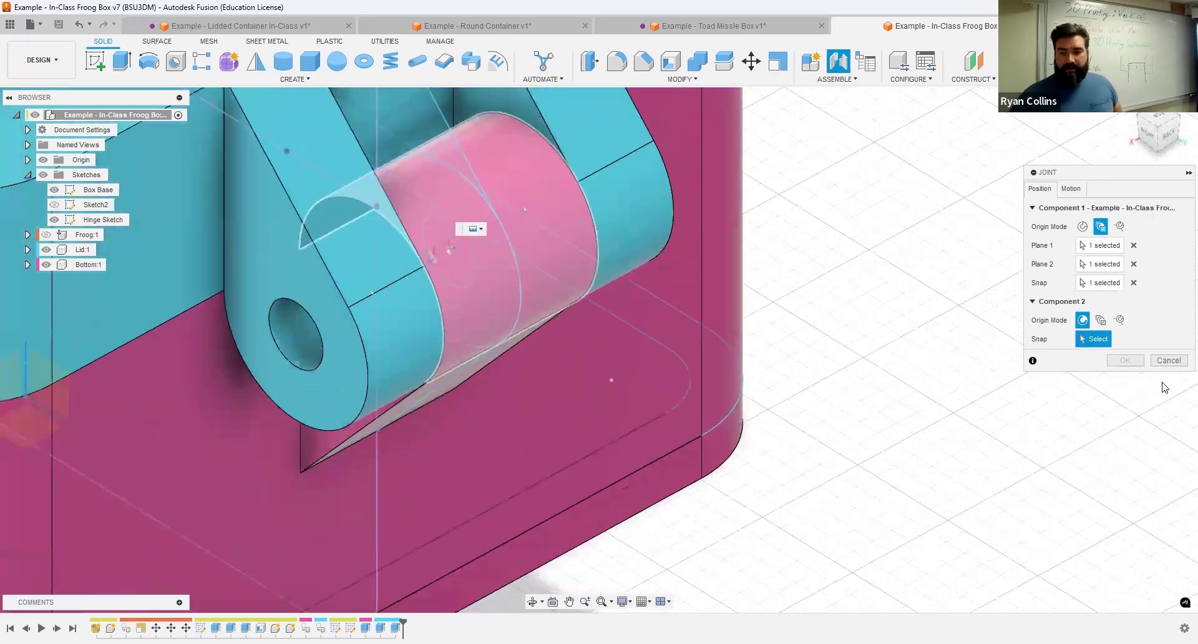
scroll(478, 260, "down", 1)
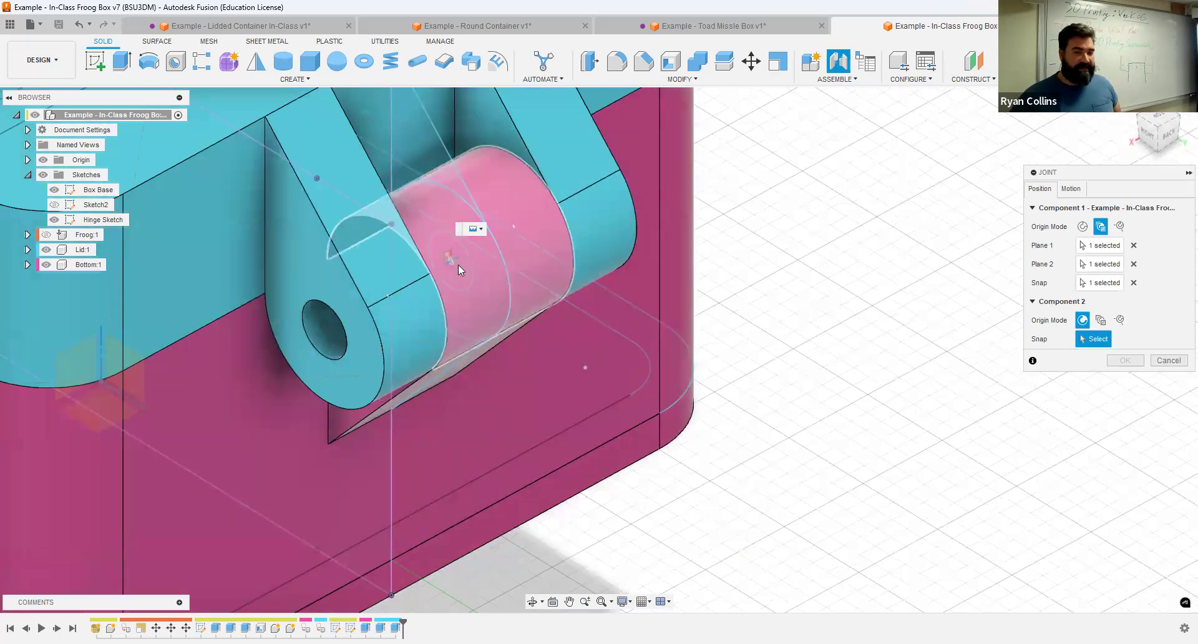
left_click(687, 371)
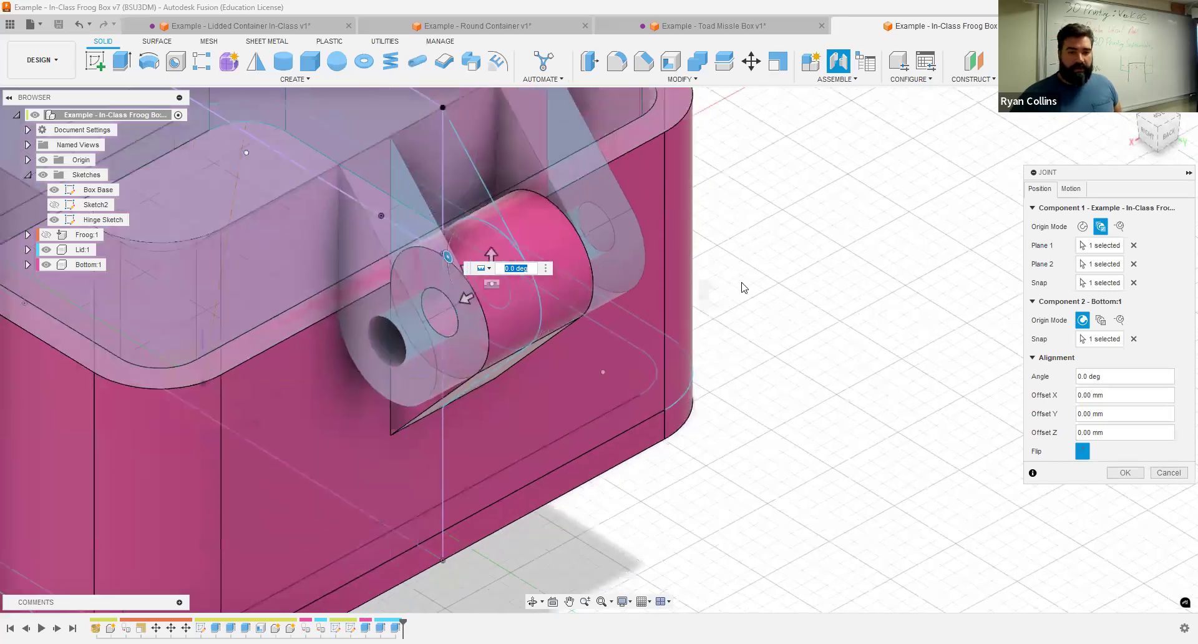
scroll(744, 287, "down", 2)
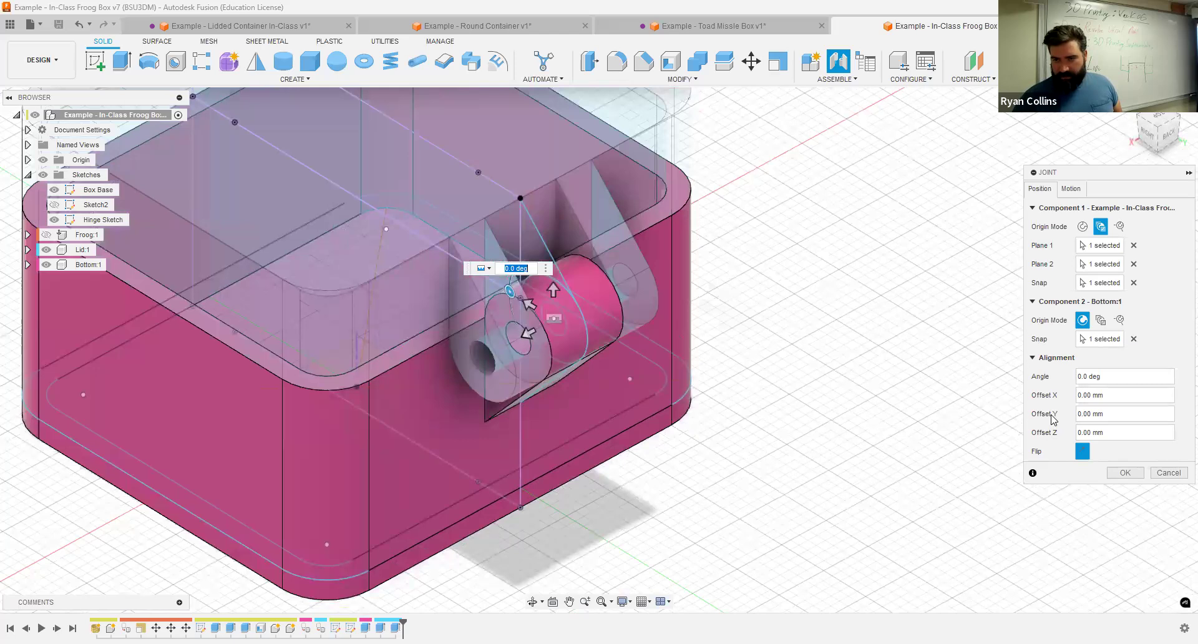
left_click(1074, 192)
left_click(1038, 190)
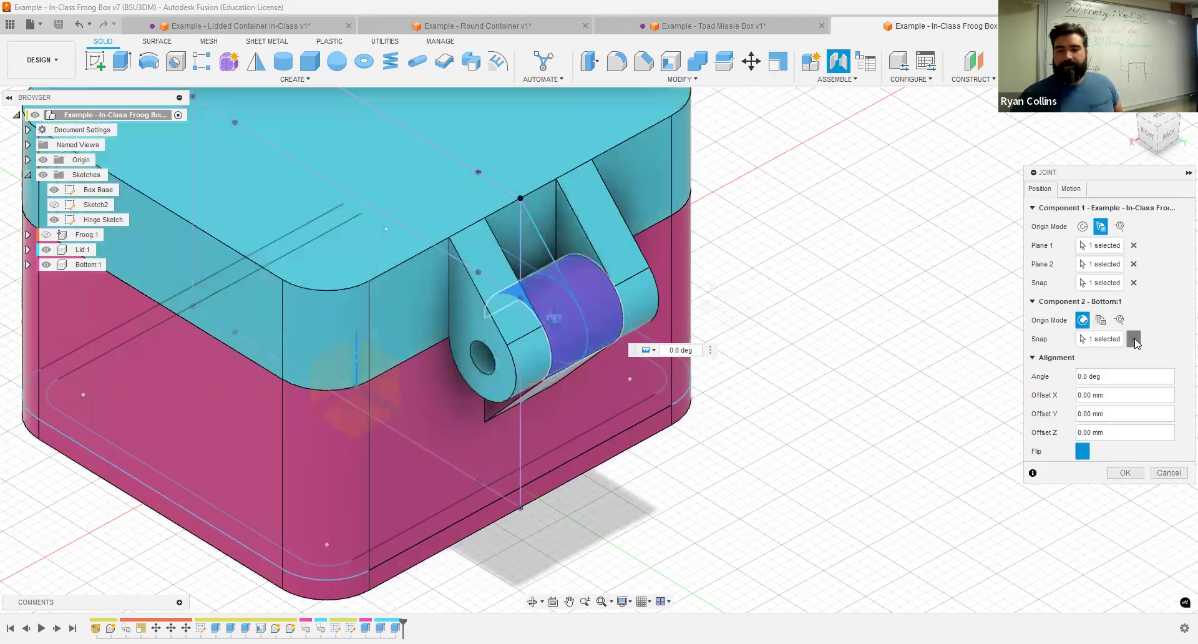
left_click(1101, 321)
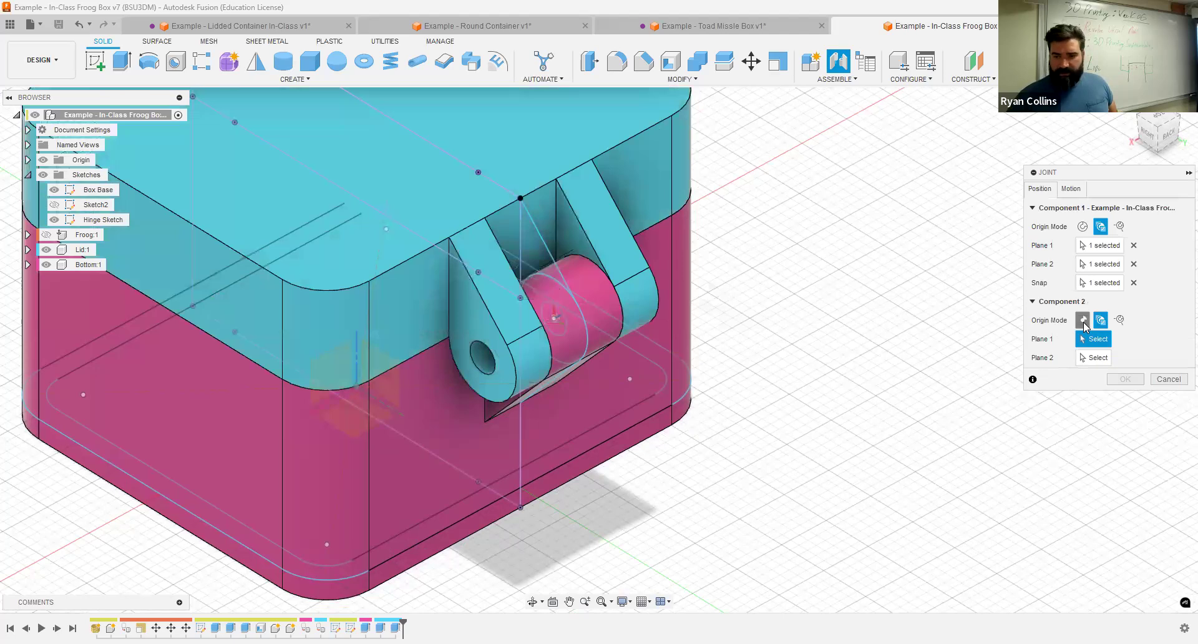
left_click(1083, 320)
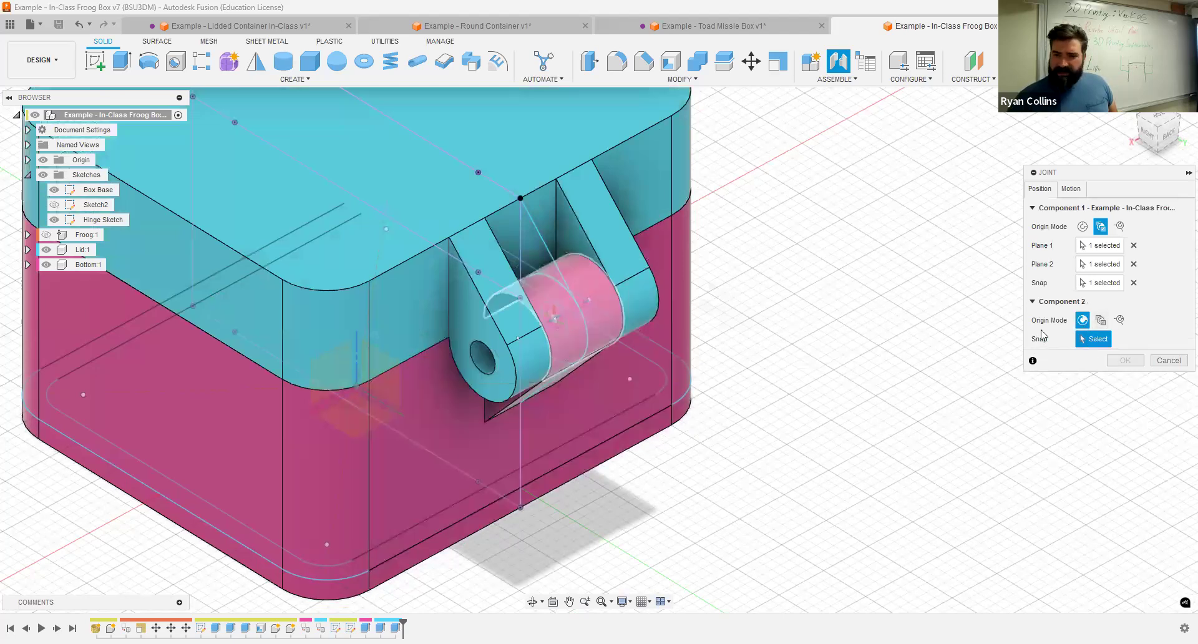
left_click(562, 349)
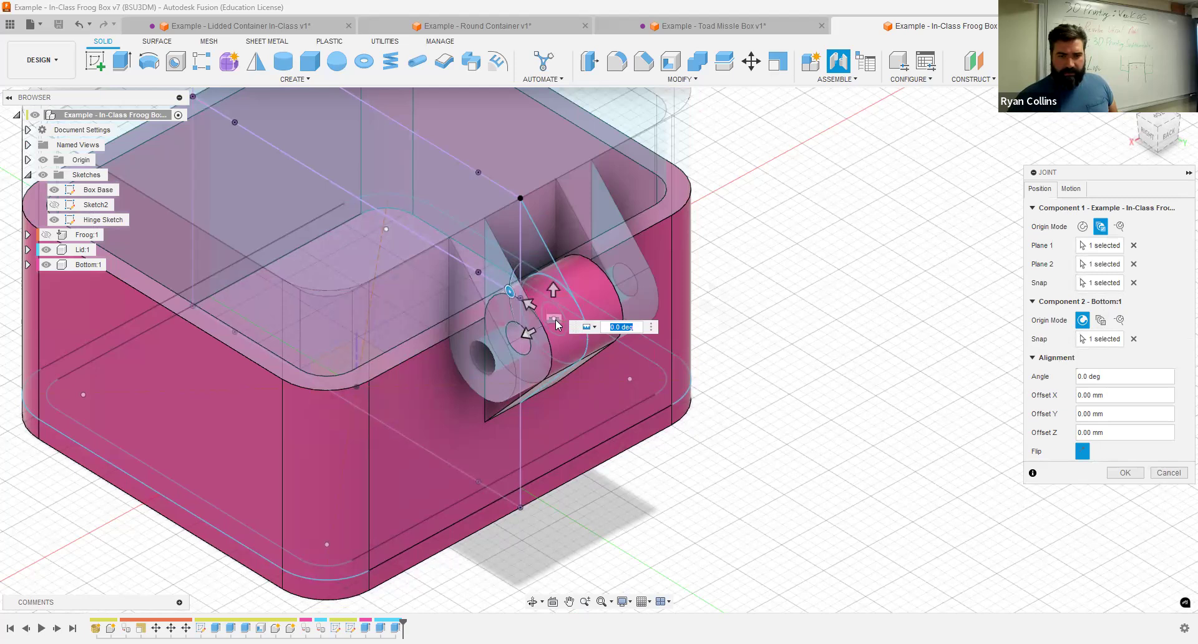
left_click(1075, 189)
left_click(1103, 213)
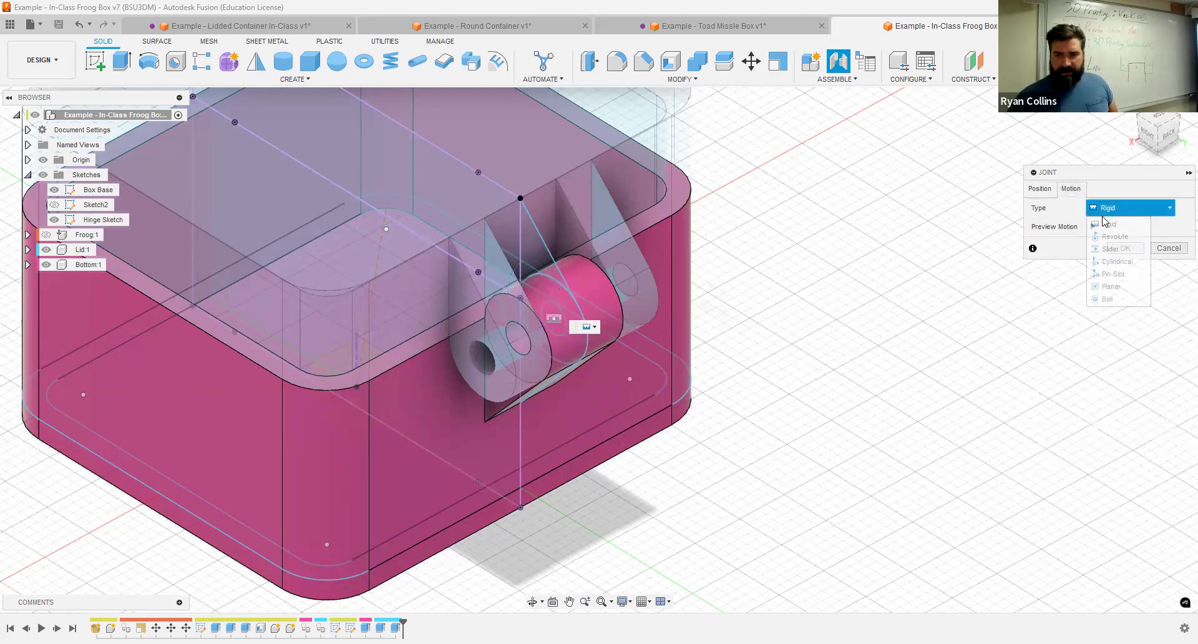
left_click(1104, 238)
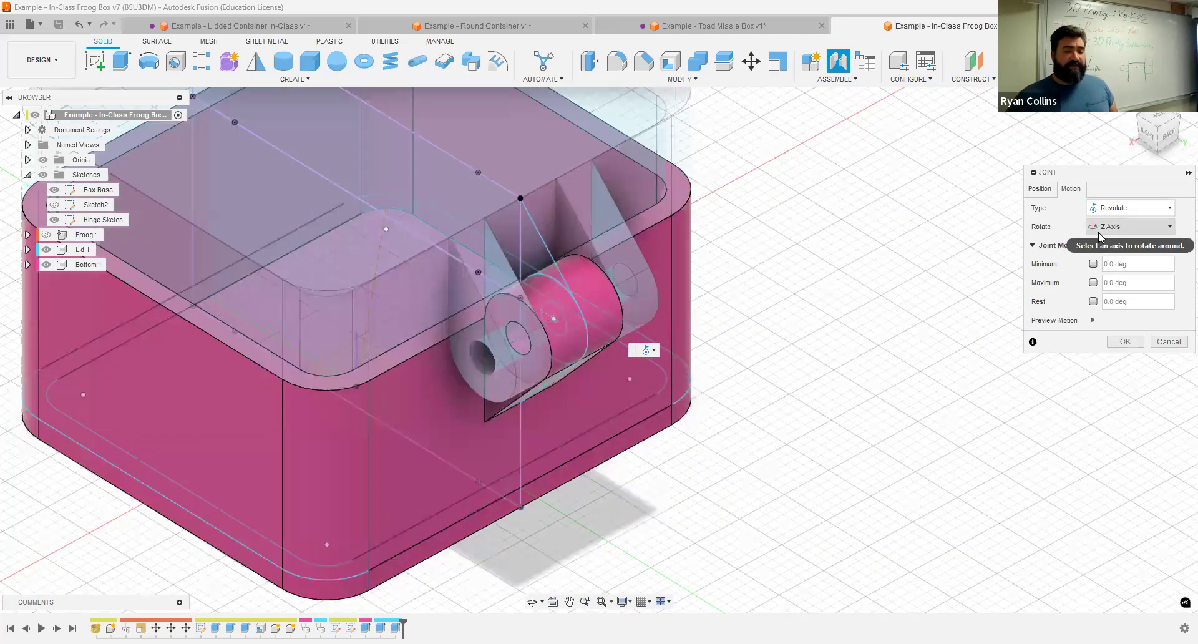
left_click(1039, 191)
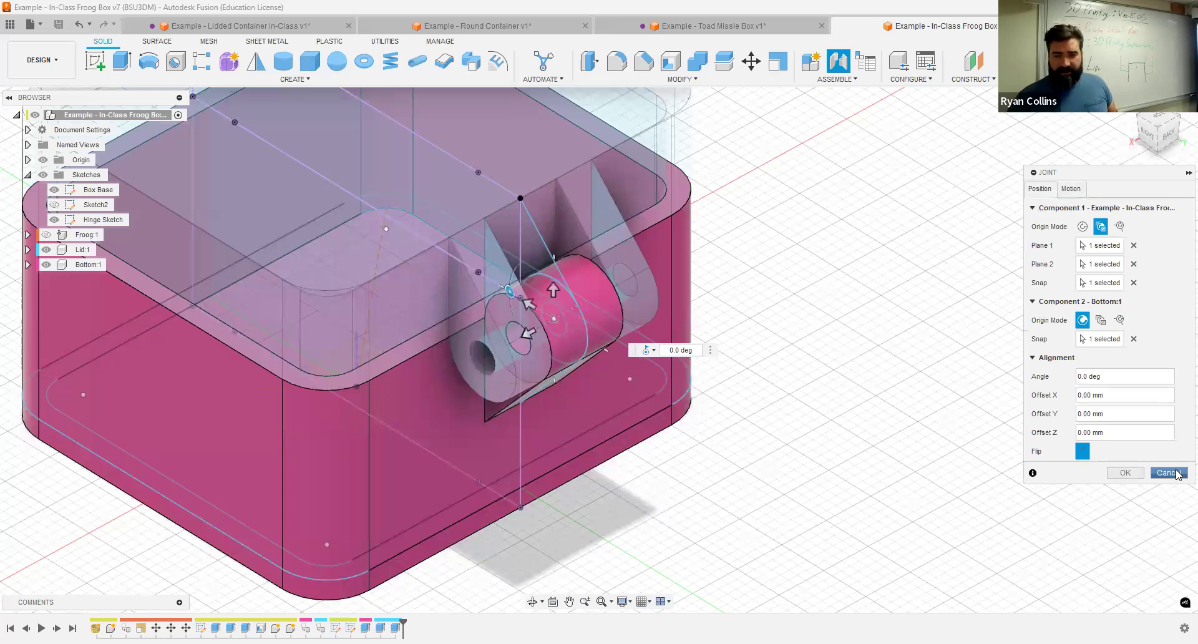
left_click(1168, 473)
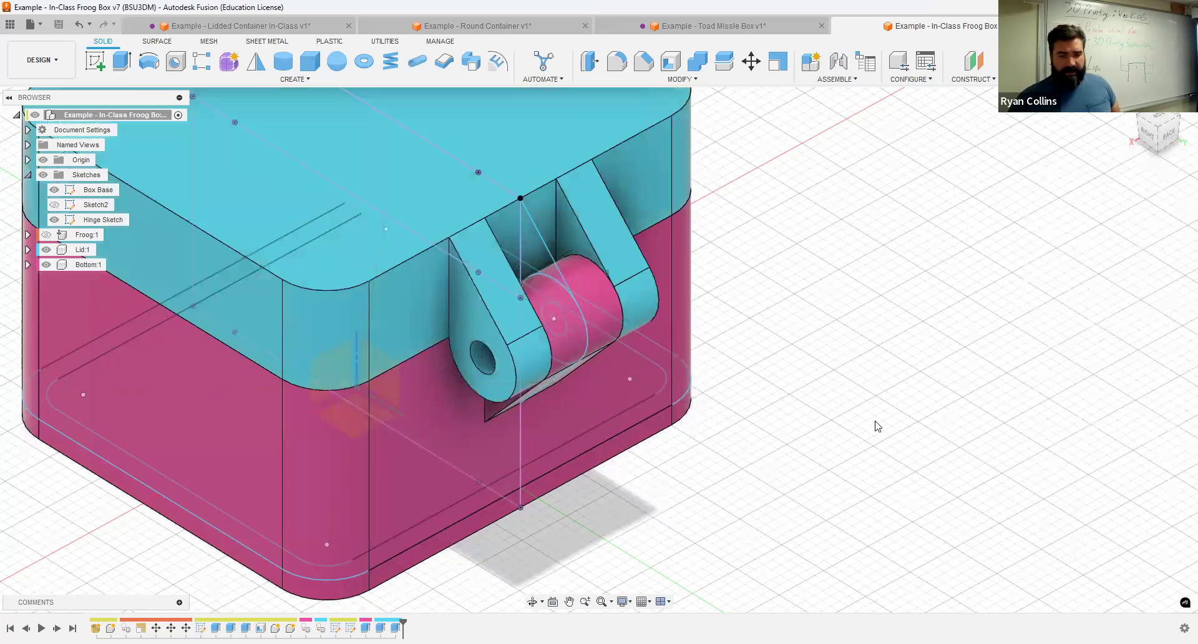
Step: Start a new joint with the Bottom temporarily hidden, snapping Component 1 to the hole centre on the Lid knuckle's inner face
right_click(883, 373)
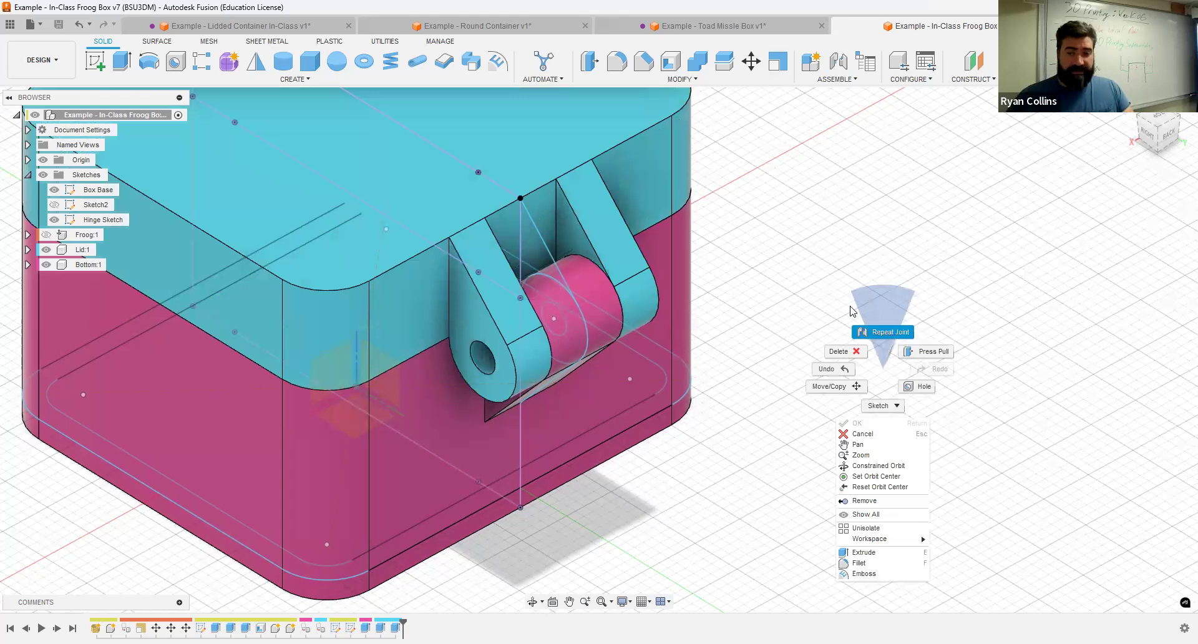
left_click(863, 287)
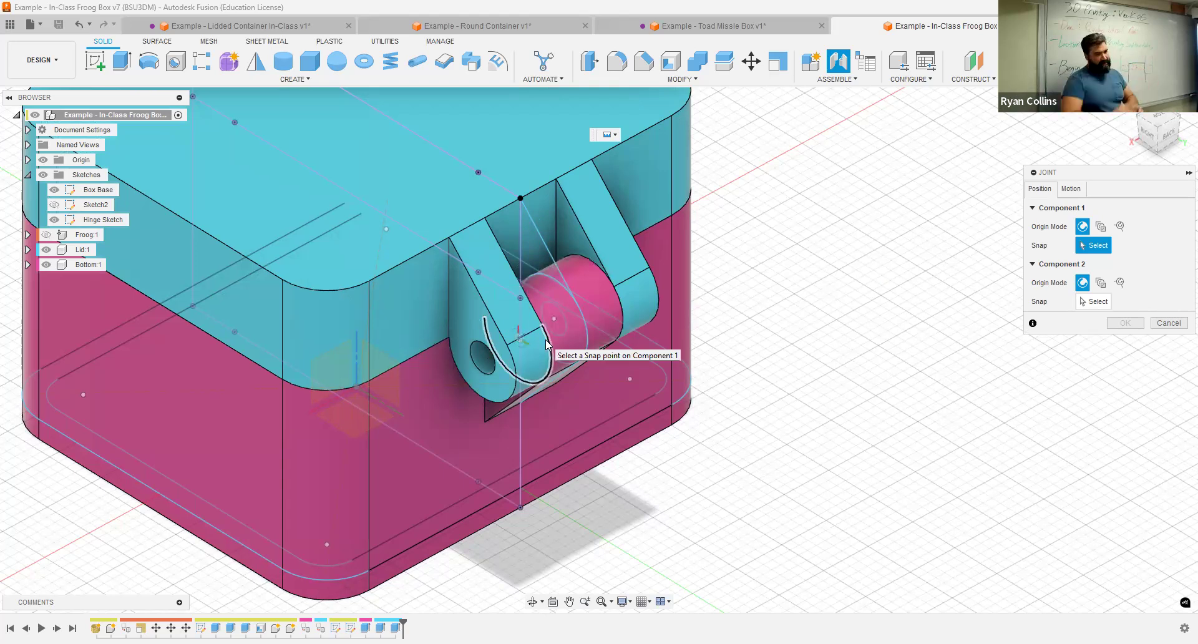
scroll(546, 343, "up", 3)
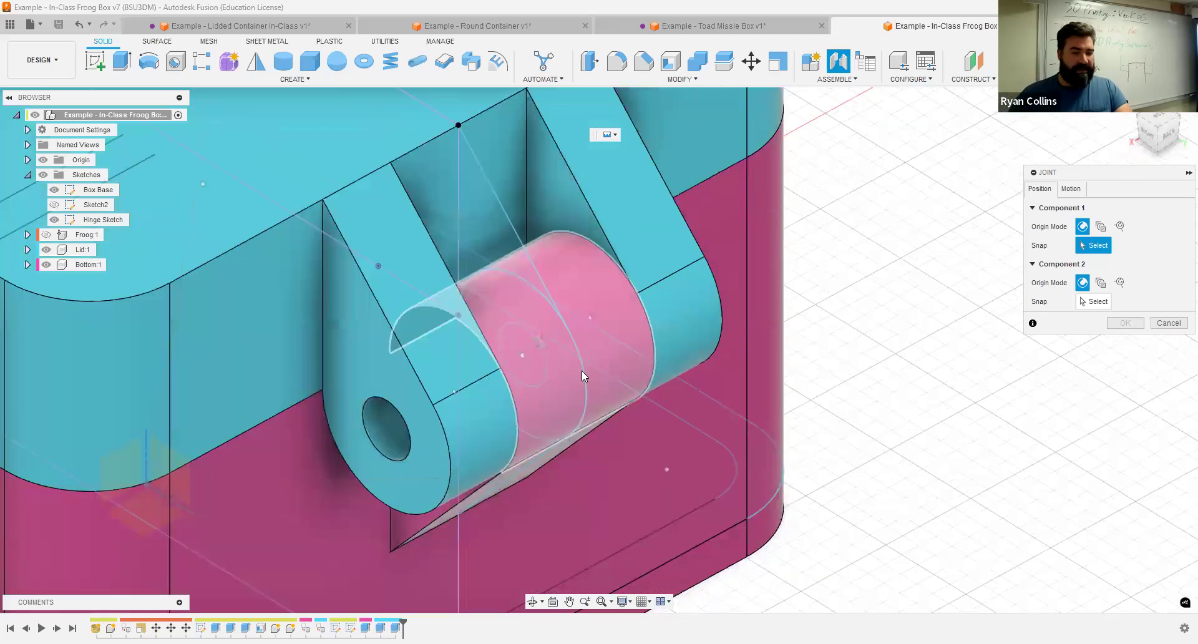
scroll(599, 370, "down", 3)
scroll(611, 367, "up", 2)
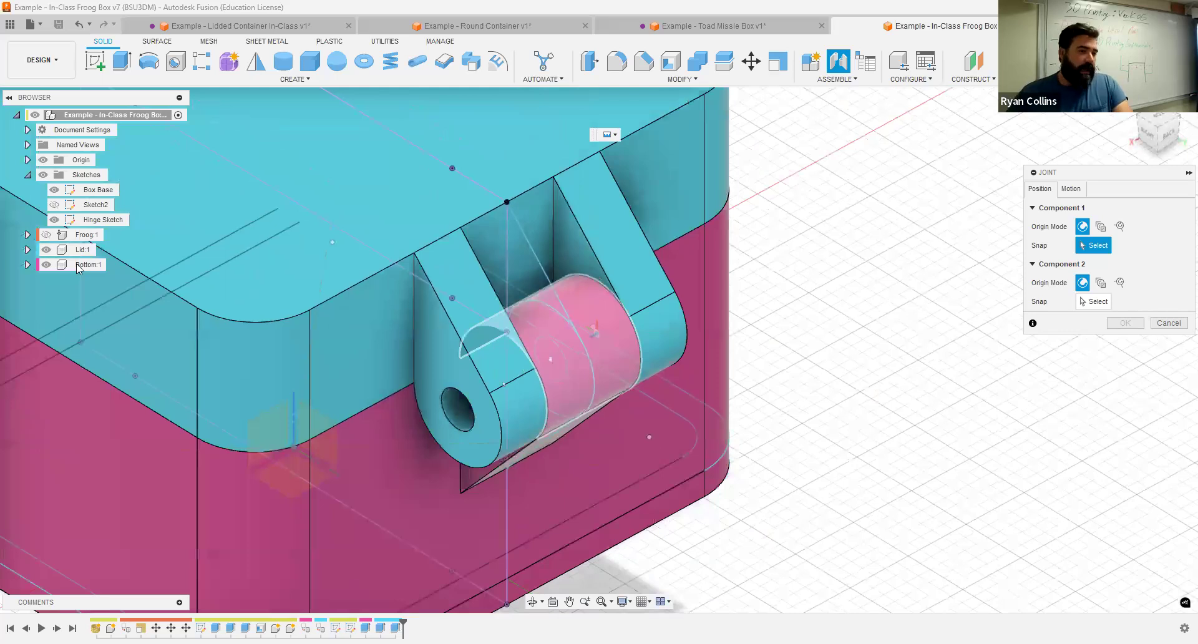
left_click(47, 264)
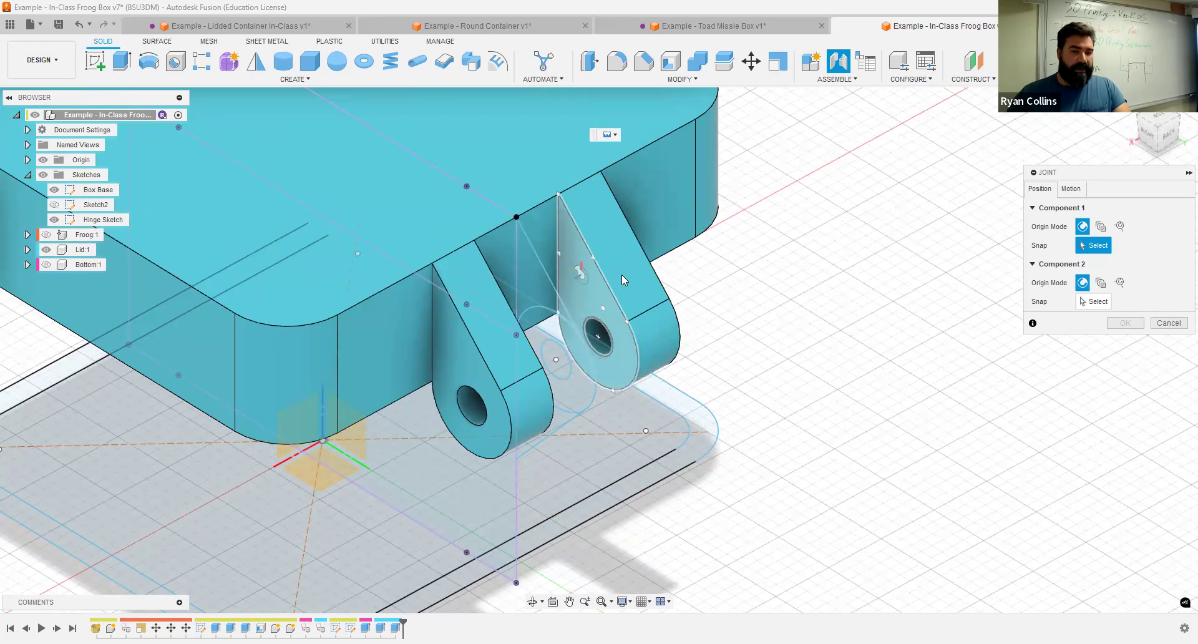
scroll(580, 284, "up", 3)
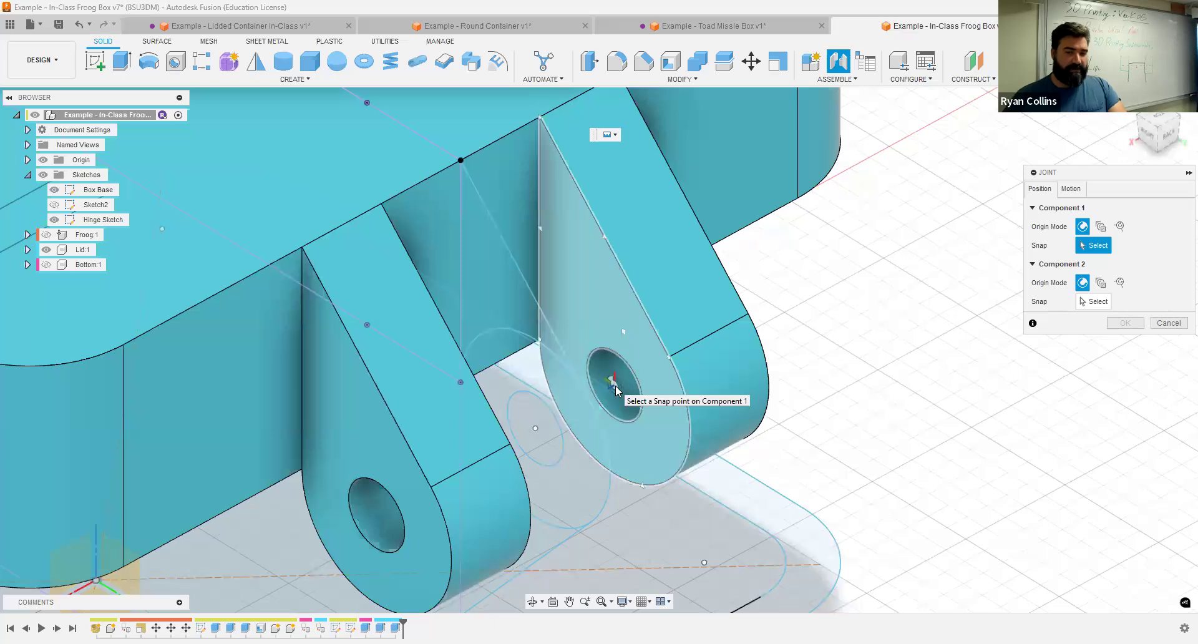
left_click(791, 329)
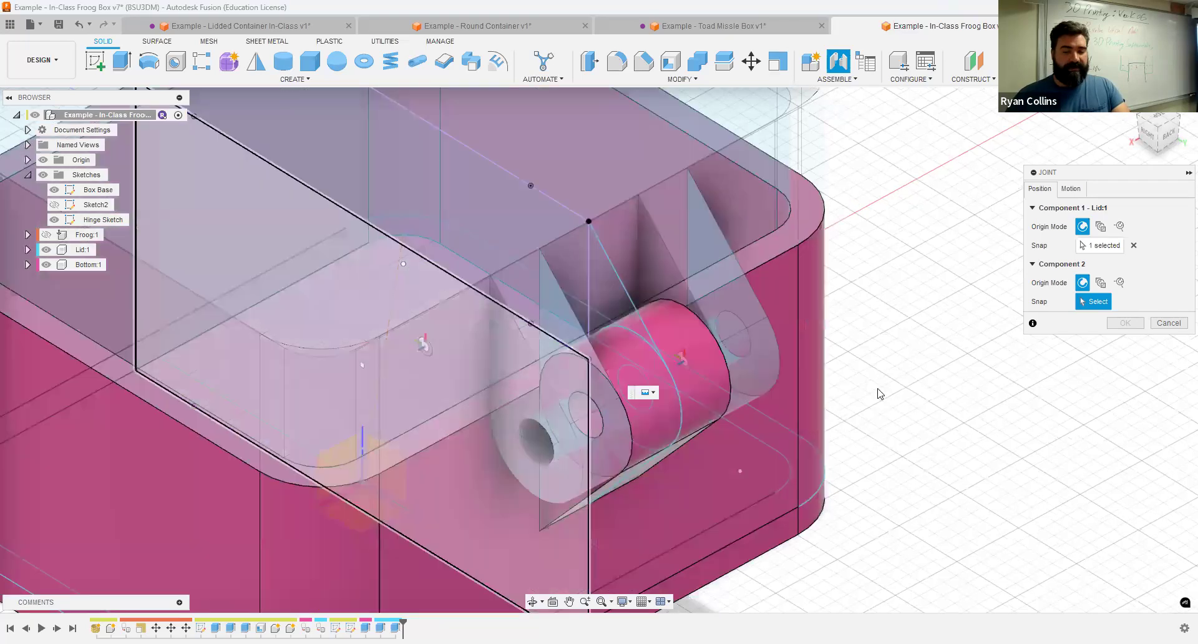
Step: Snap Component 2 to the hole centre on the Bottom knuckle's side face that meets the chosen Lid knuckle
middle_click_drag(829, 340, 609, 215, "shift")
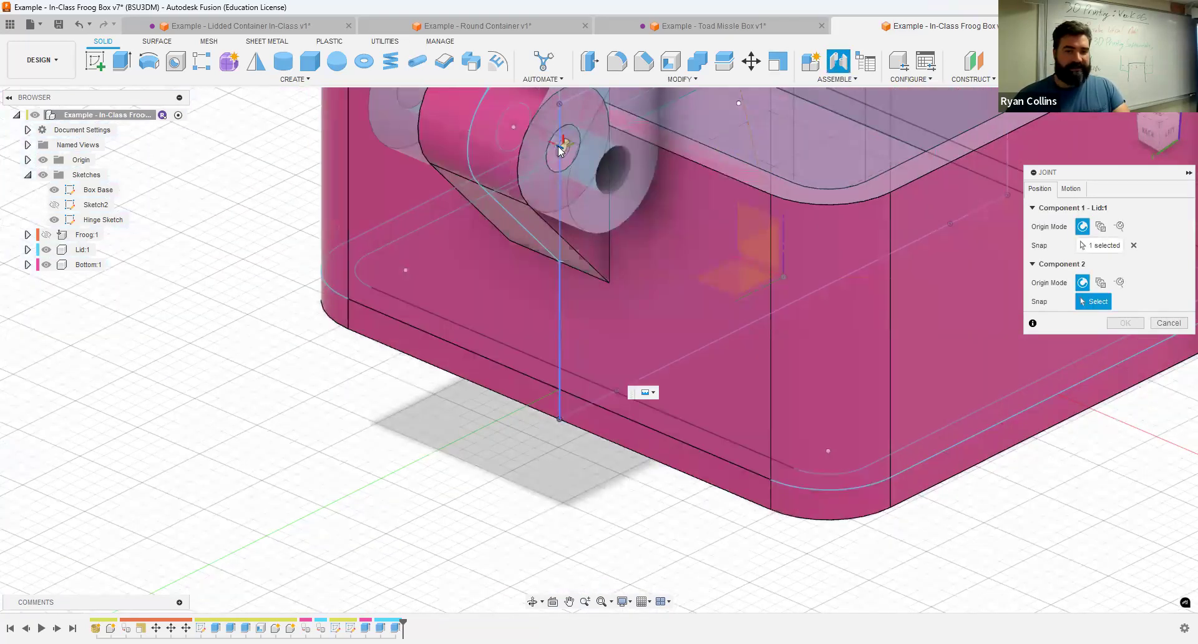
scroll(553, 268, "up", 5)
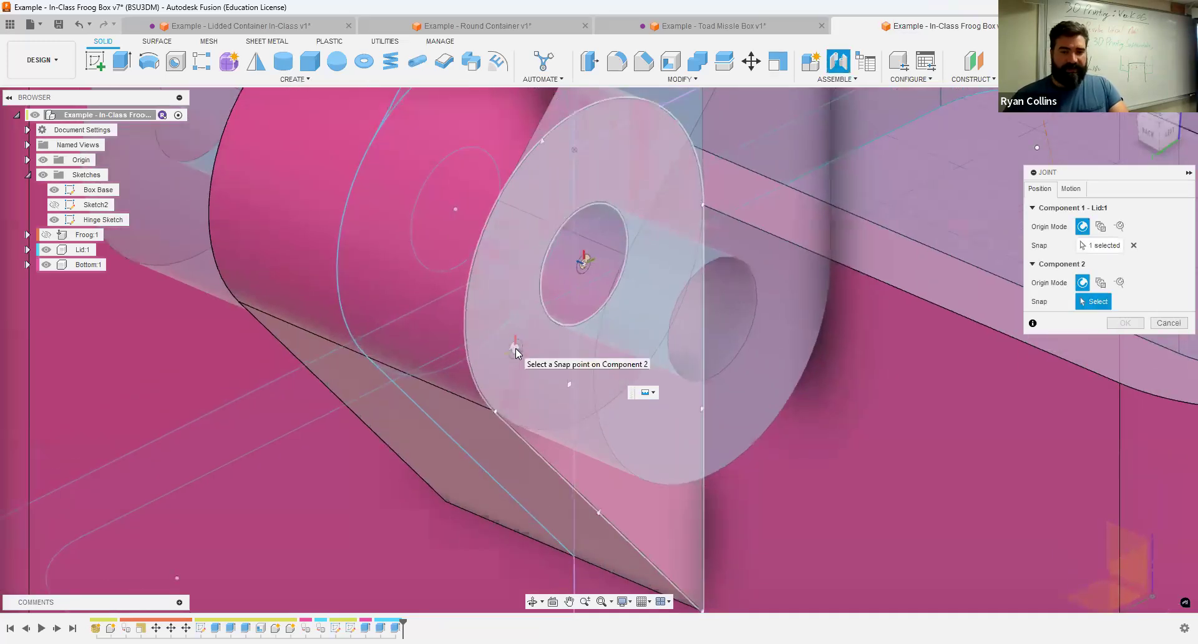
left_click(568, 309)
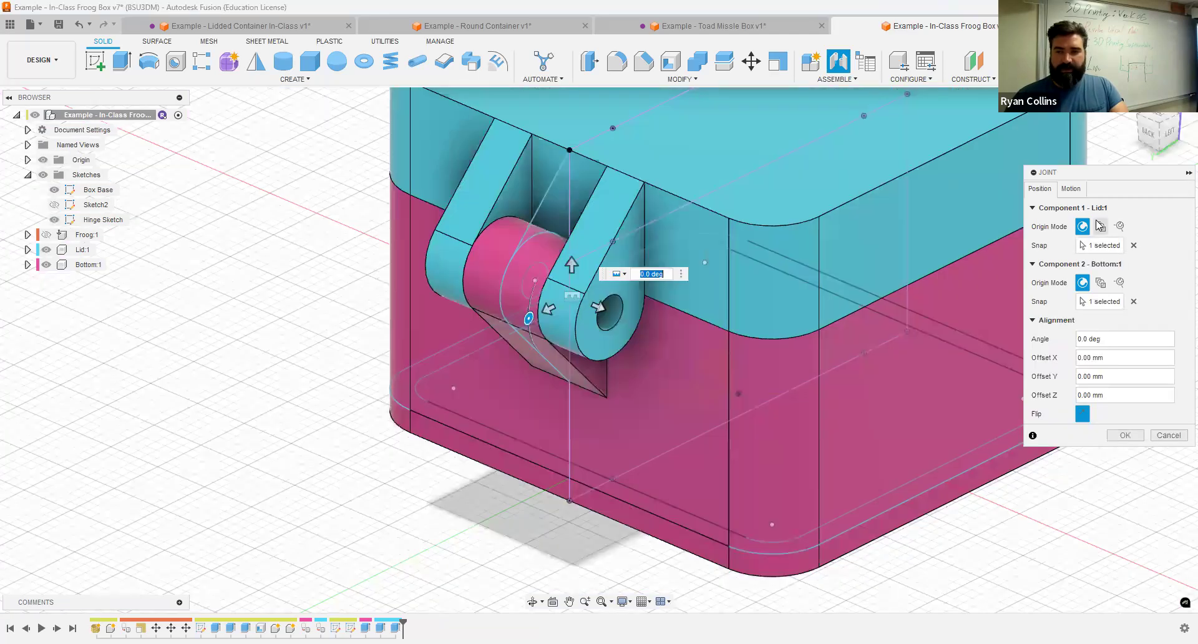
Step: Preview the Rigid joint motion and set the joint's motion type to Revolute about the Z axis
left_click(1071, 188)
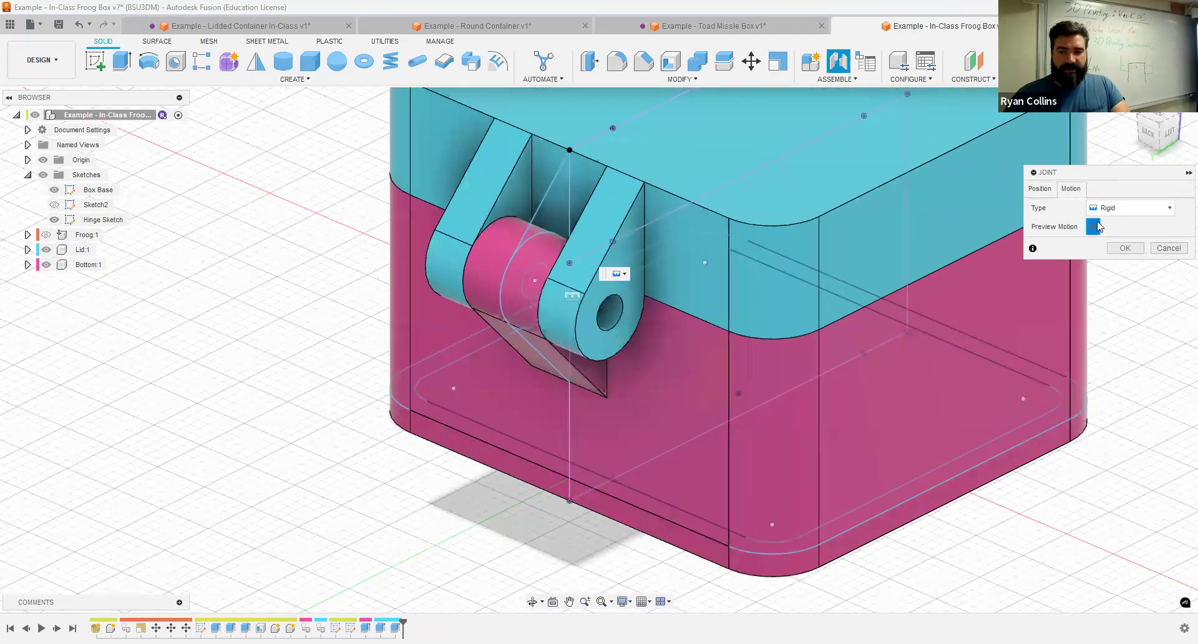
left_click(1050, 193)
left_click(1073, 190)
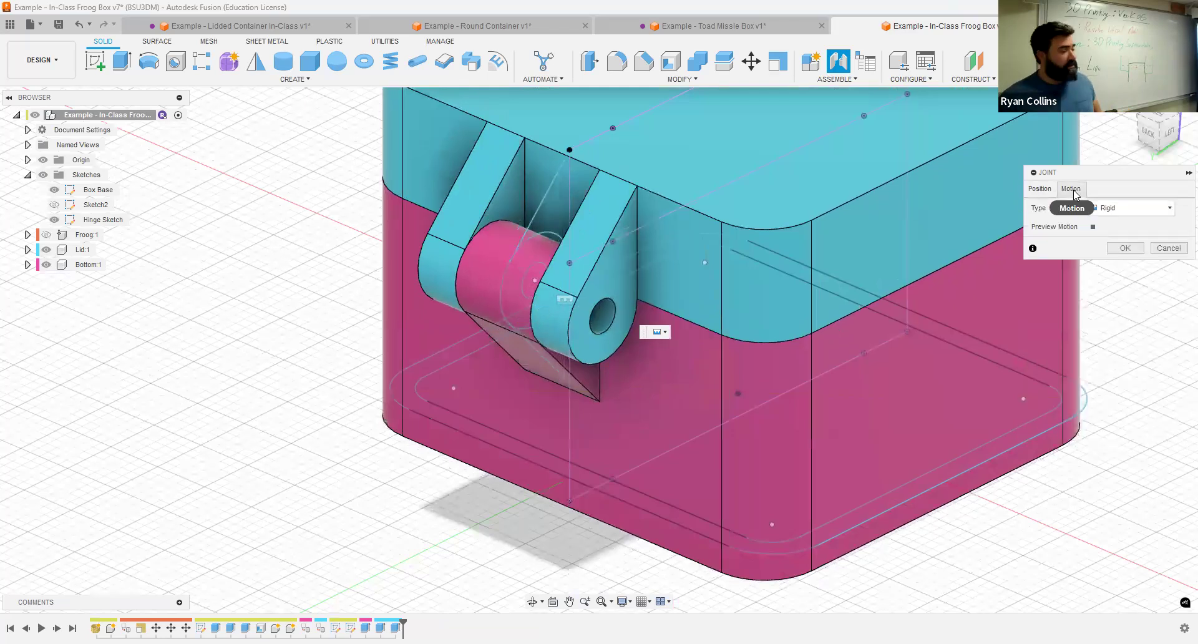
left_click(1094, 227)
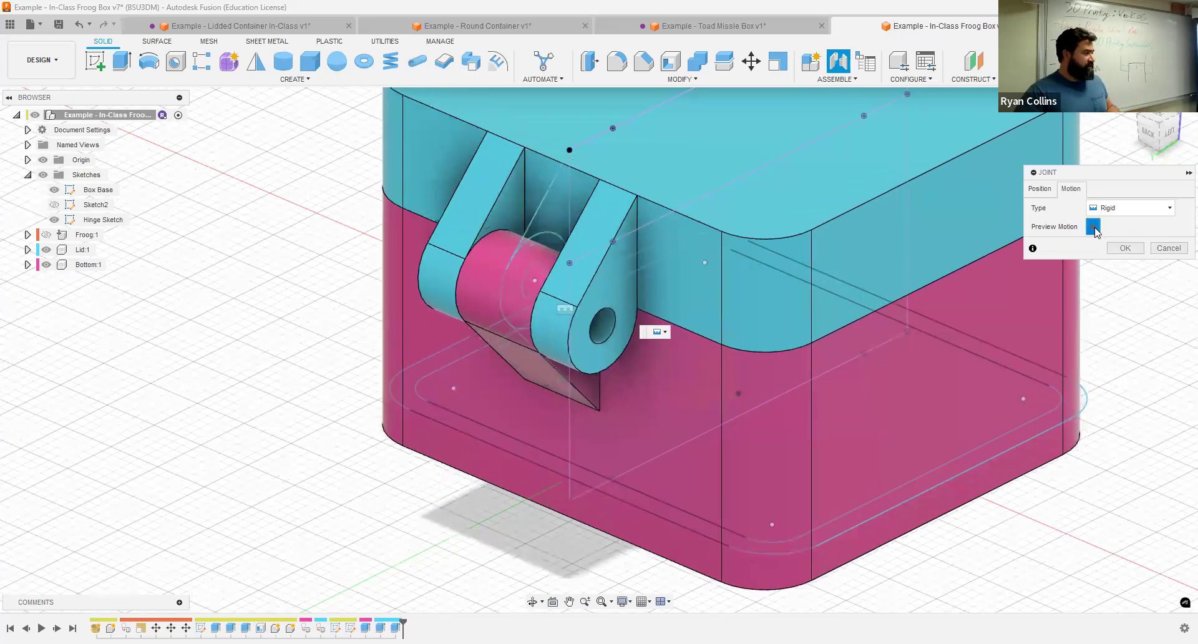
scroll(748, 457, "down", 3)
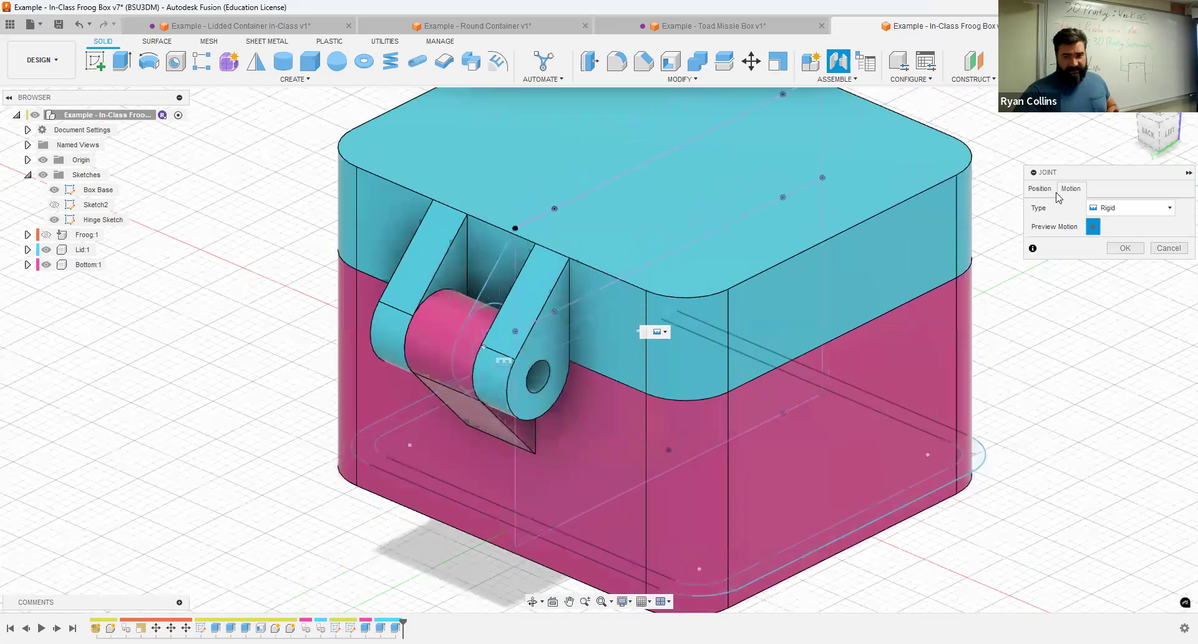
left_click(1122, 209)
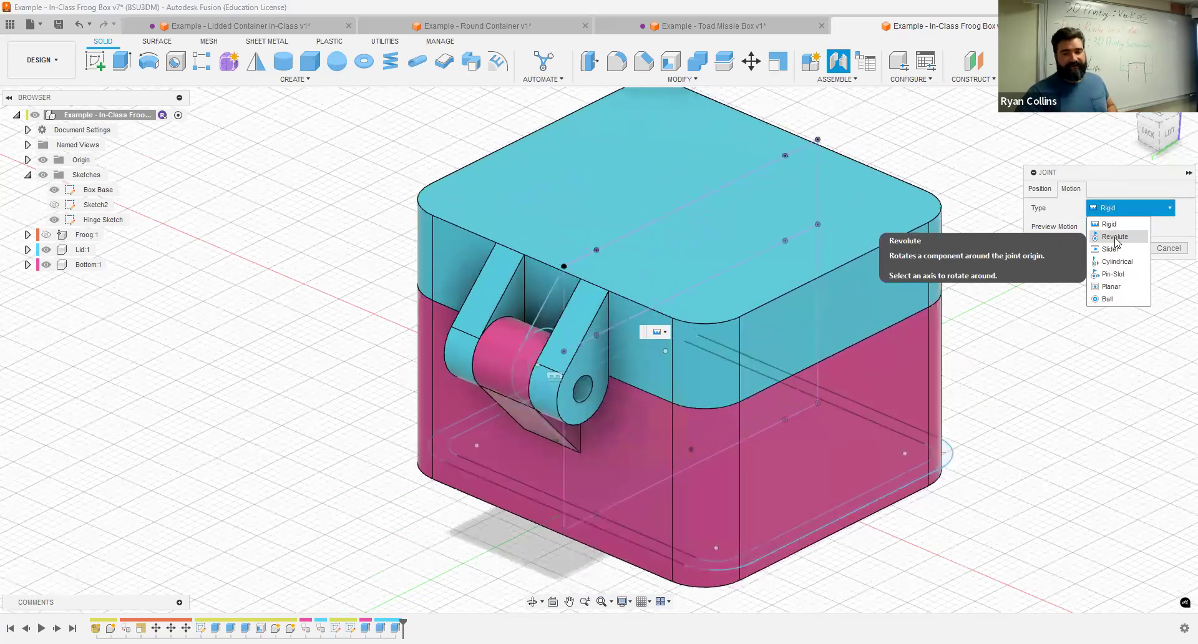
left_click(1115, 237)
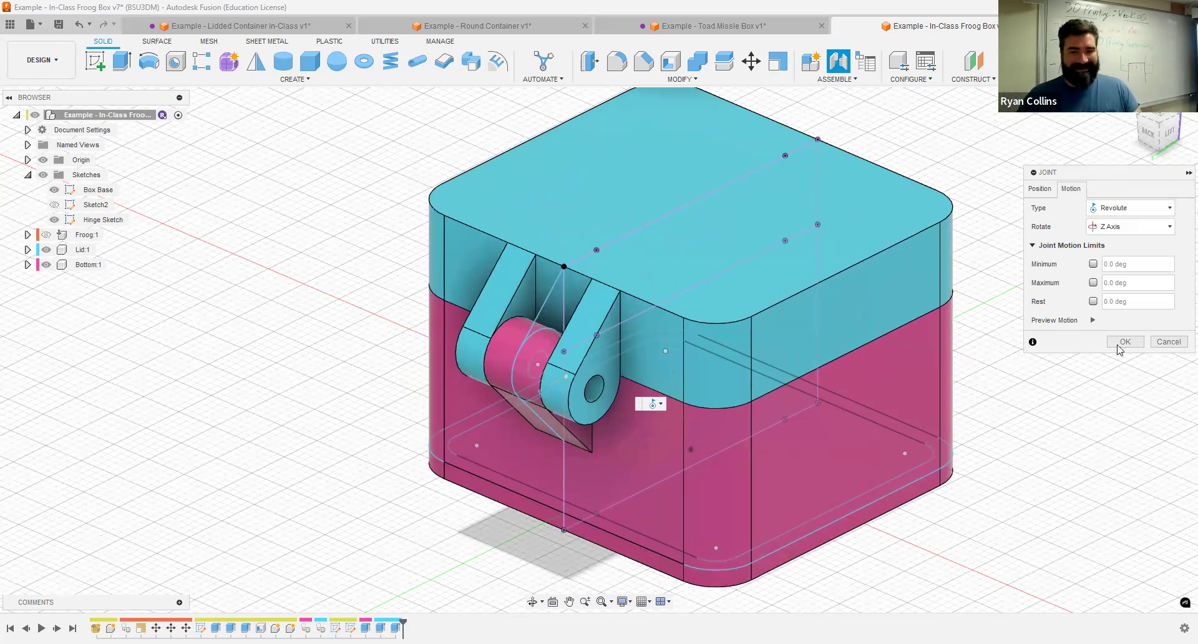
Step: Accept the Revolute joint between the Lid and Bottom hinge knuckles
scroll(1079, 403, "down", 2)
middle_click_drag(983, 362, 1032, 340, "shift")
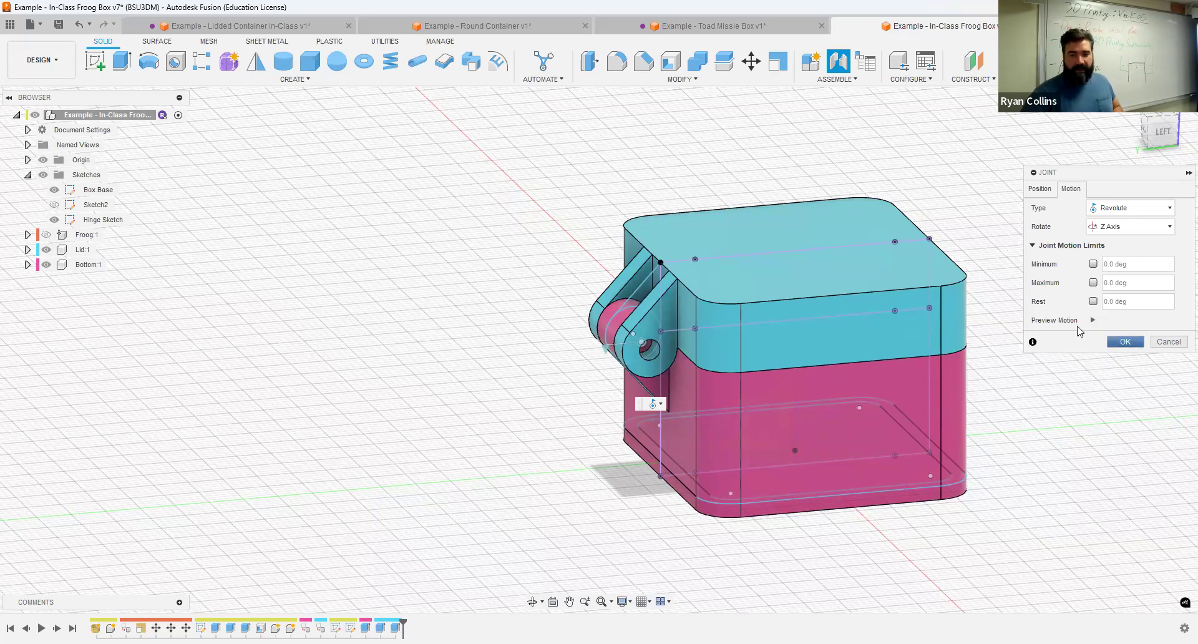
key("Return")
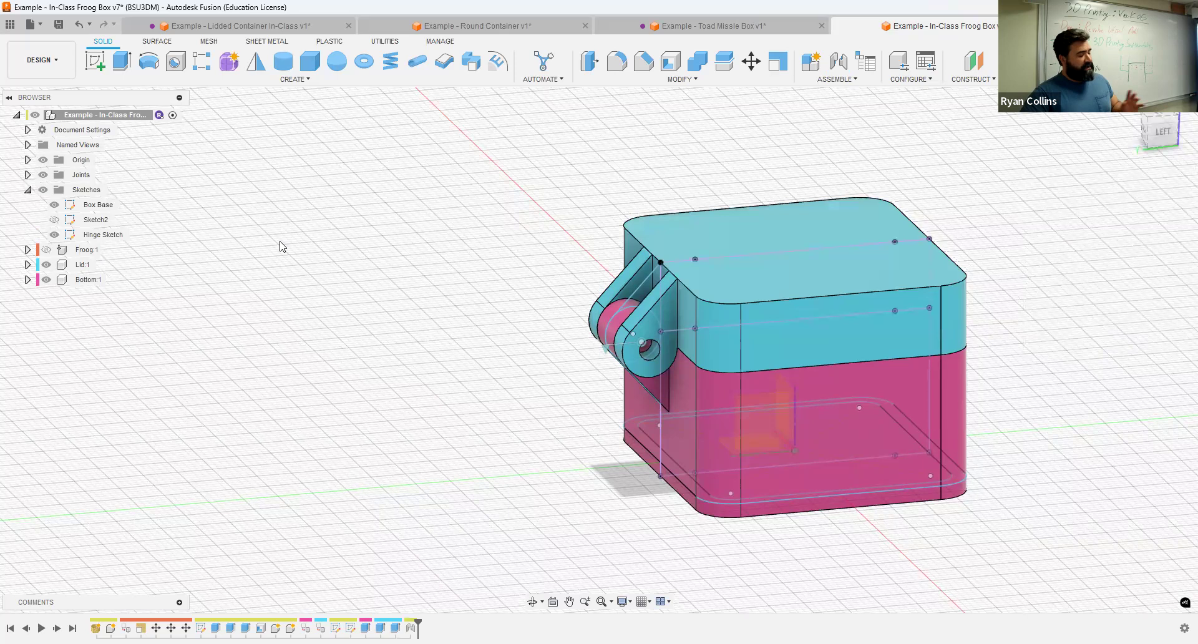
Step: Test the assembly's freedom of movement by pulling the box away by its Lid corner, and undo the displacement
left_click_drag(1162, 134, 942, 257)
key("shift+F6")
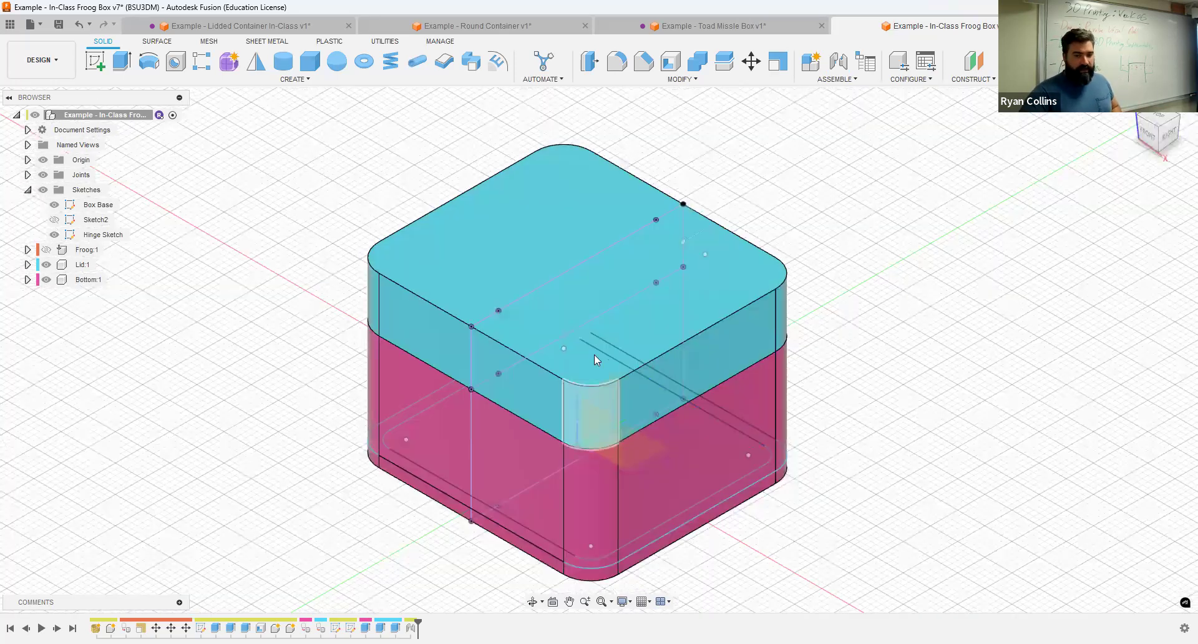
scroll(594, 355, "up", 4)
mouse_move(841, 181)
left_mouse_down()
mouse_move(924, 156)
mouse_move(840, 246)
mouse_move(698, 217)
mouse_move(656, 324)
mouse_move(840, 230)
left_mouse_up()
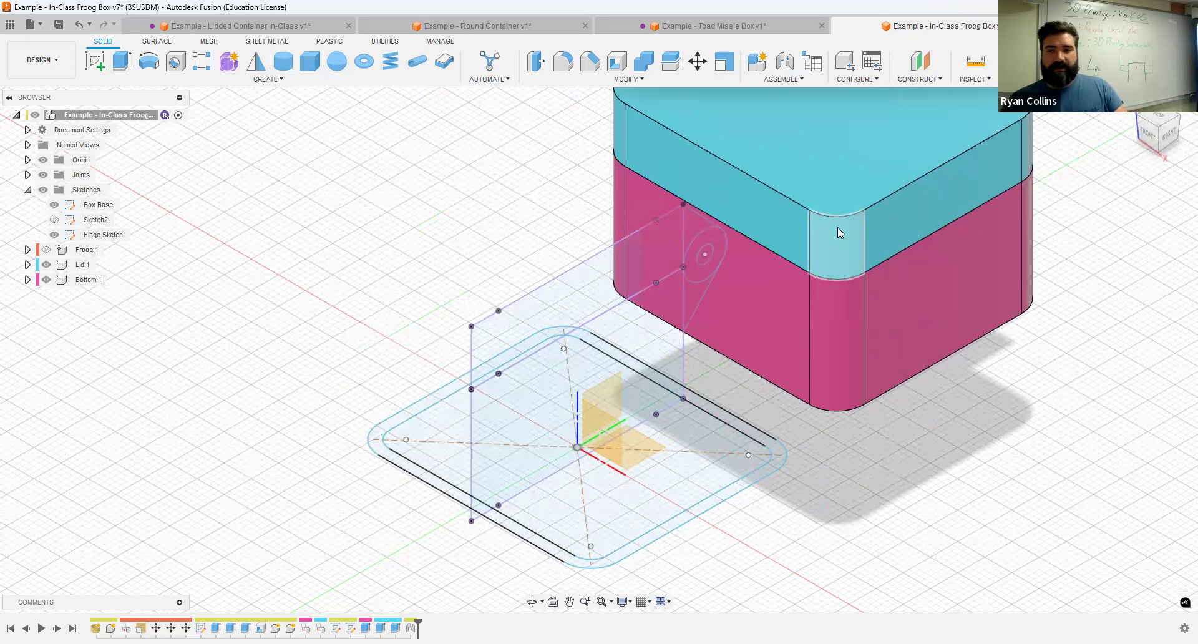
key("ctrl+z")
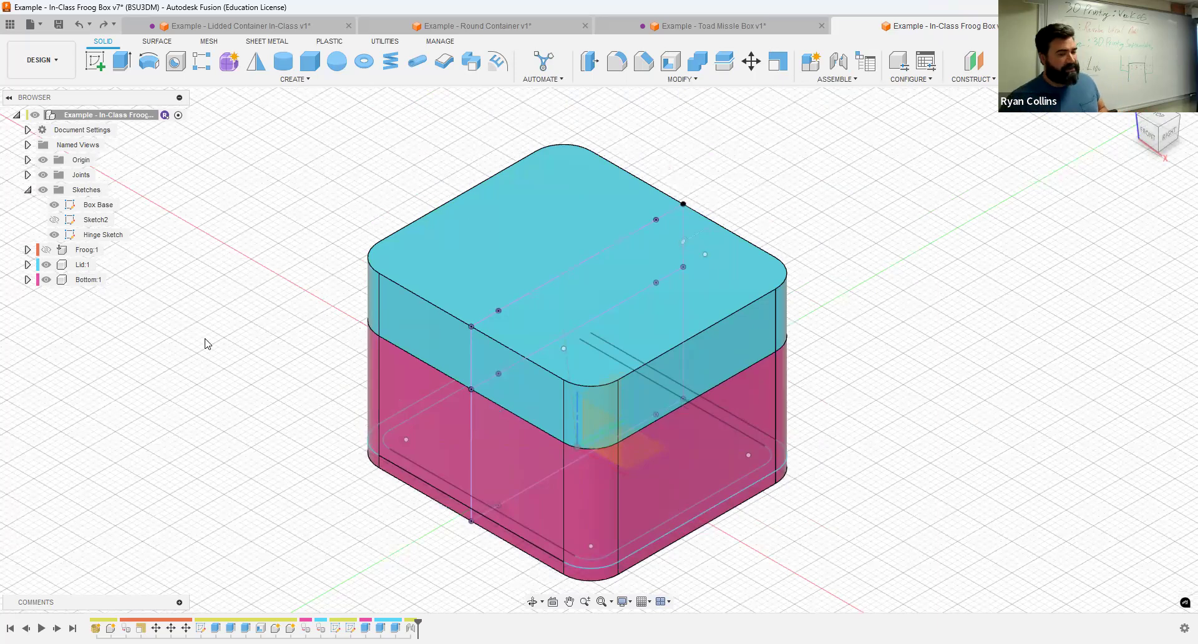
Step: Pin the Bottom component in place in the assembly and clear its selection
right_click(63, 285)
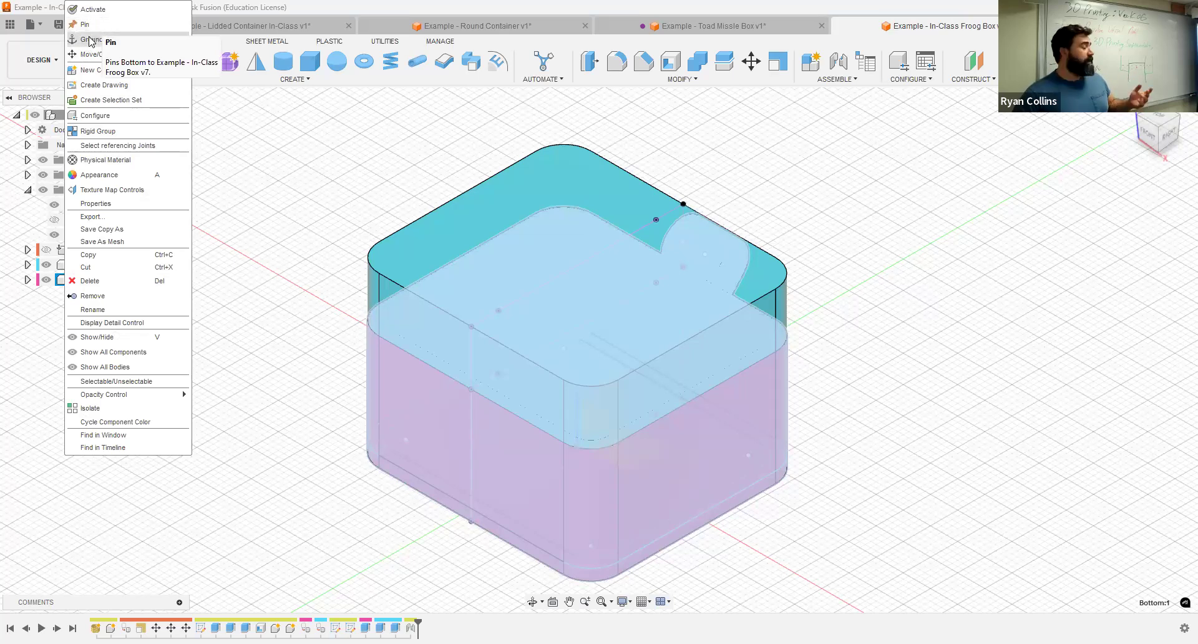
left_click(122, 25)
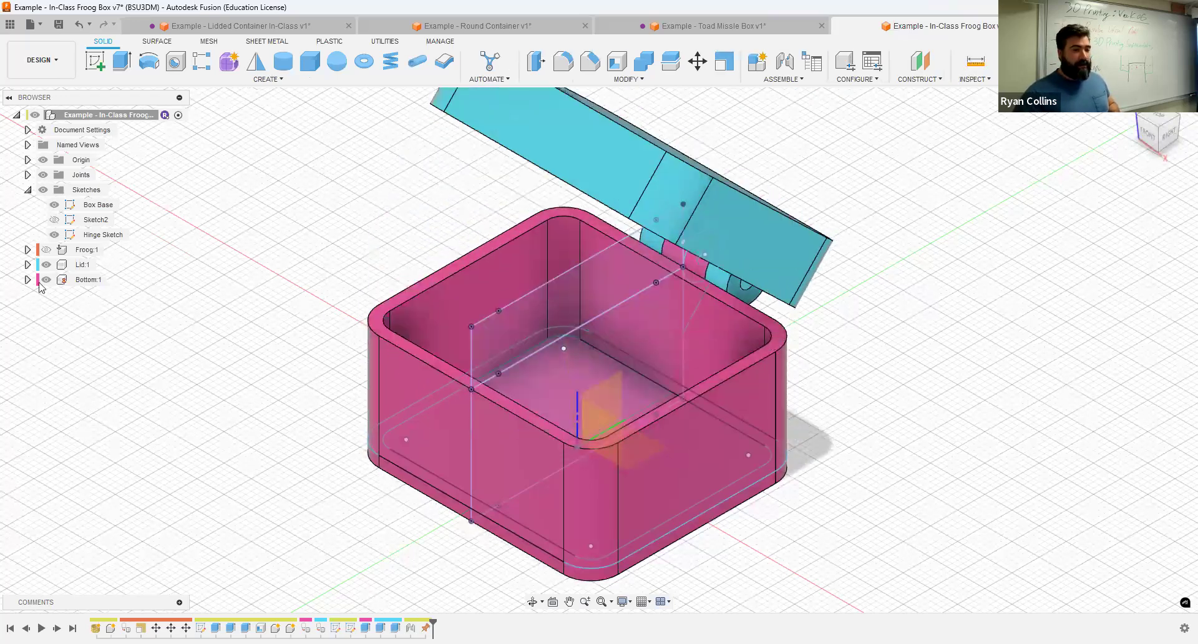
right_click(85, 279)
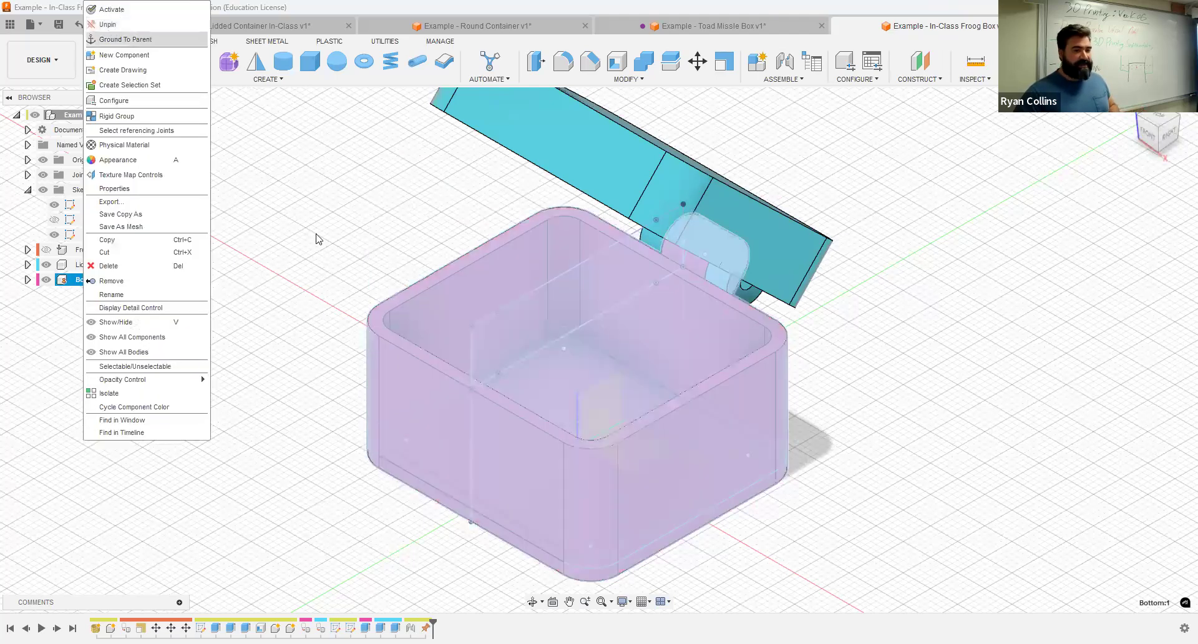
left_click(124, 40)
mouse_move(88, 288)
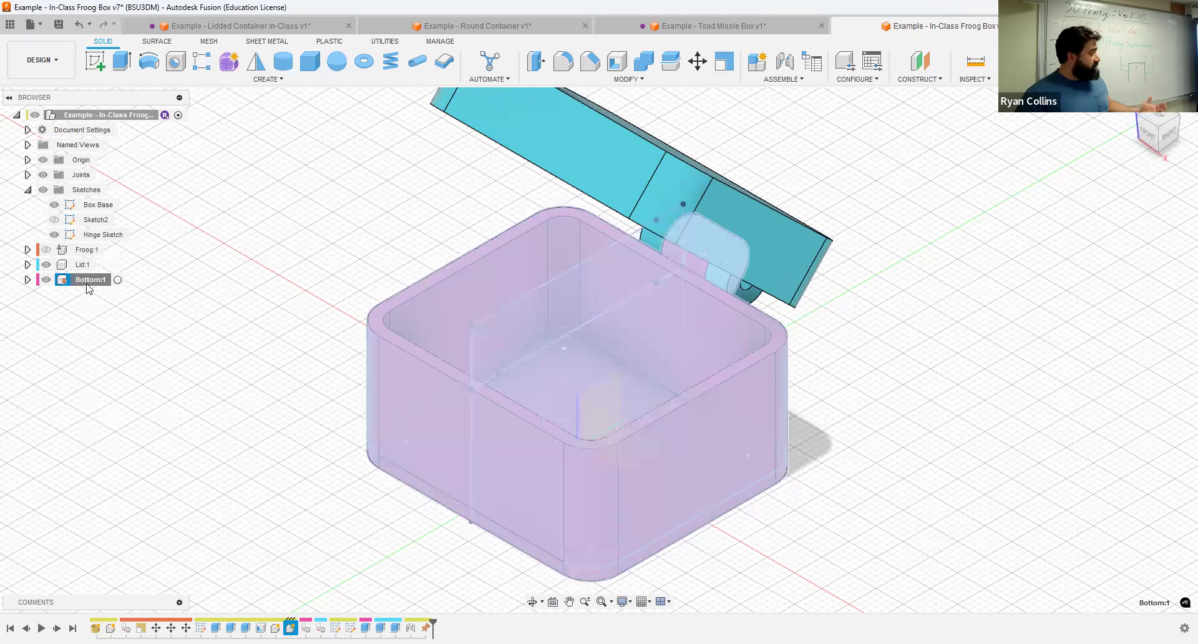
left_click(67, 289)
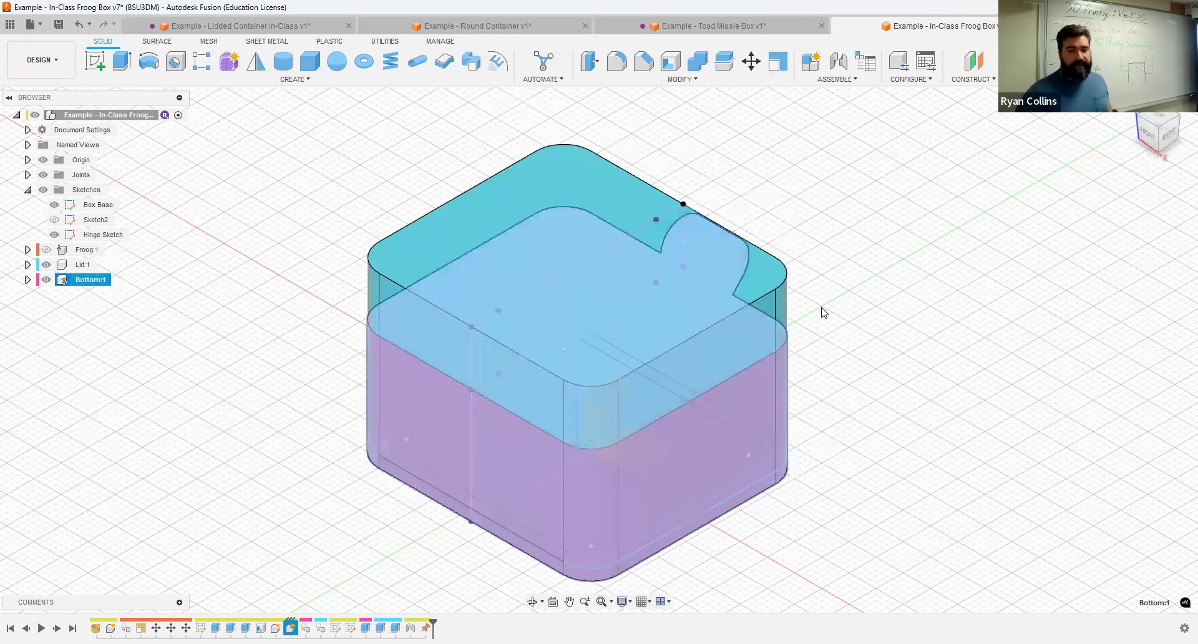
left_click(601, 407)
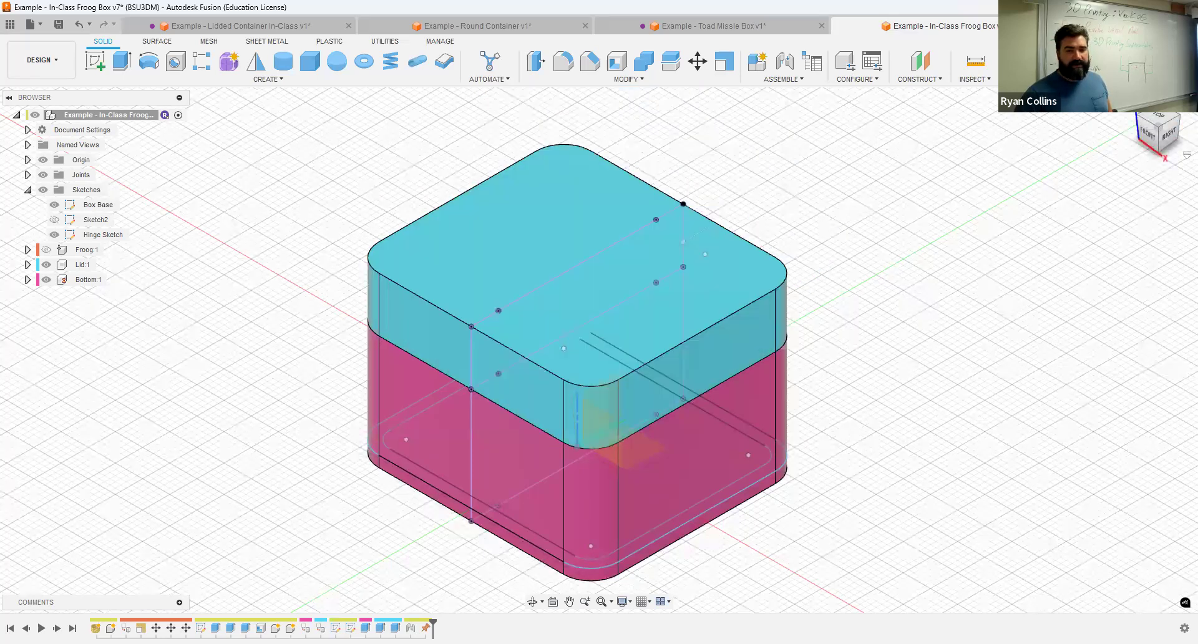
Step: Open the Revolute 1 joint's motion limits and enable both the minimum and maximum limits, with the minimum at 0 deg
left_click(26, 175)
right_click(96, 191)
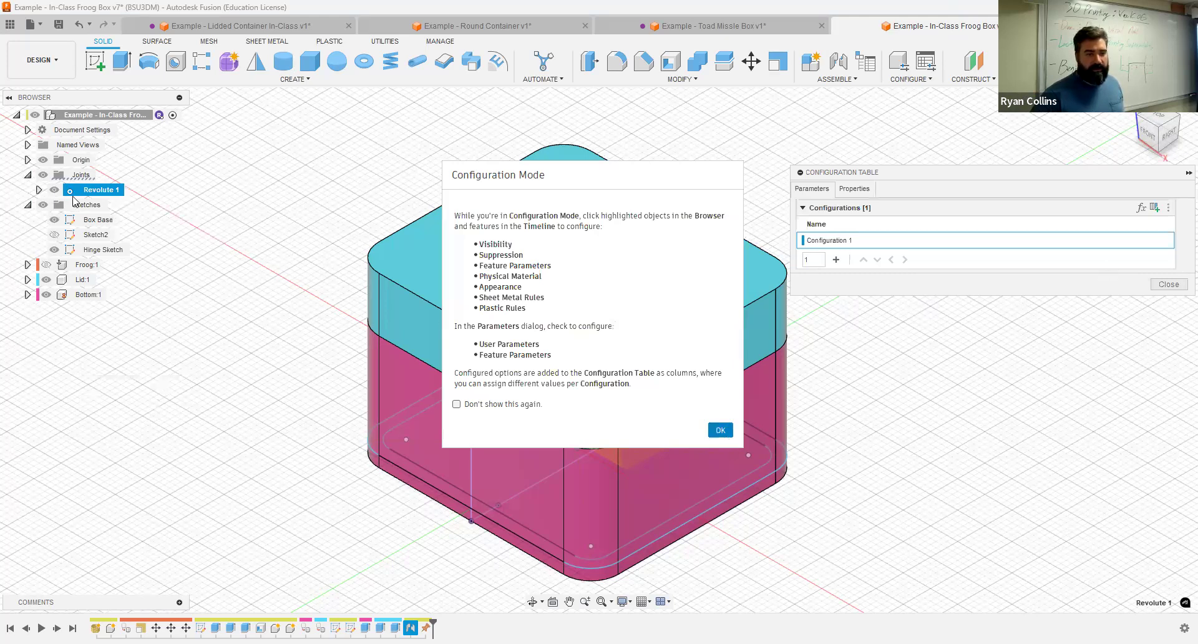
key("Escape")
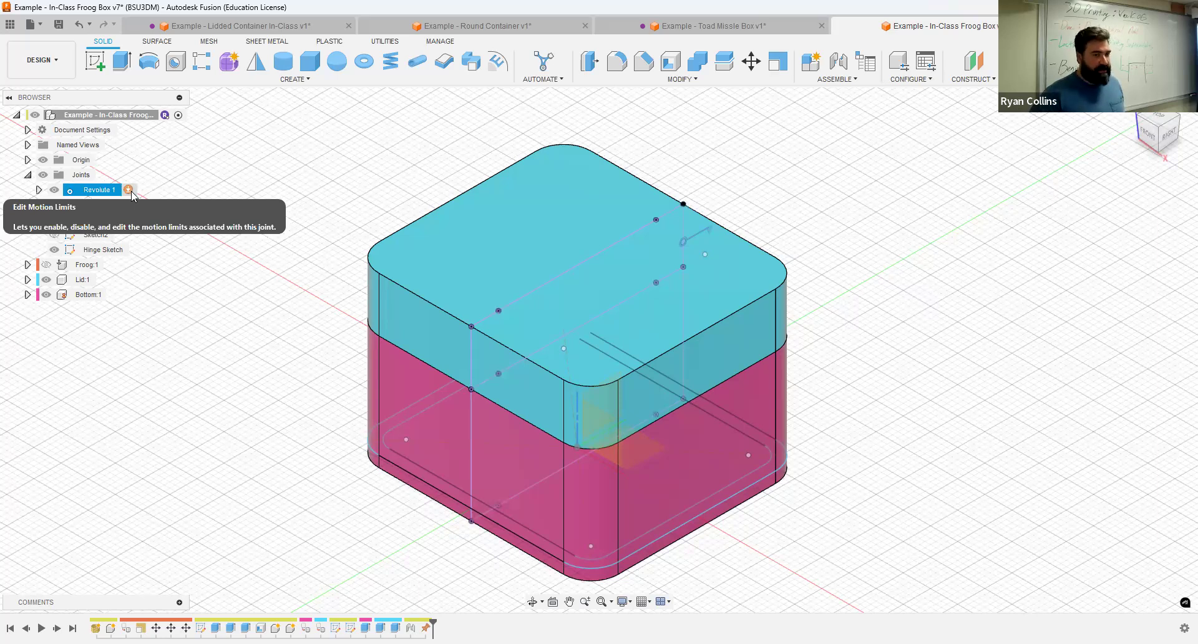
left_click(128, 190)
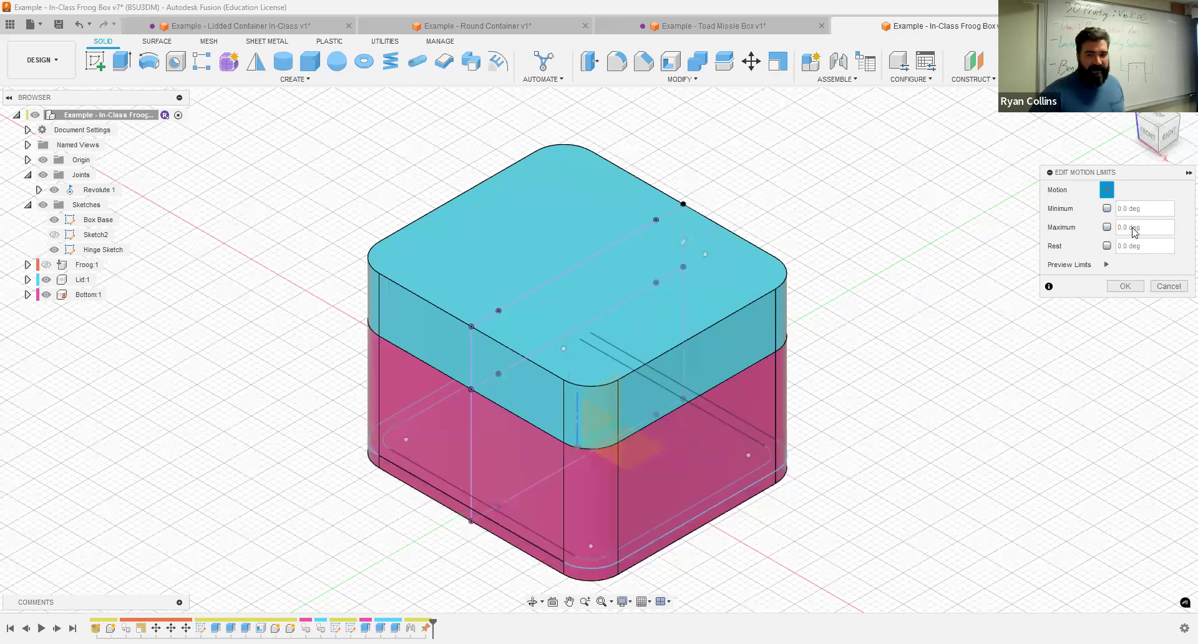
left_click(1107, 227)
left_click(1107, 208)
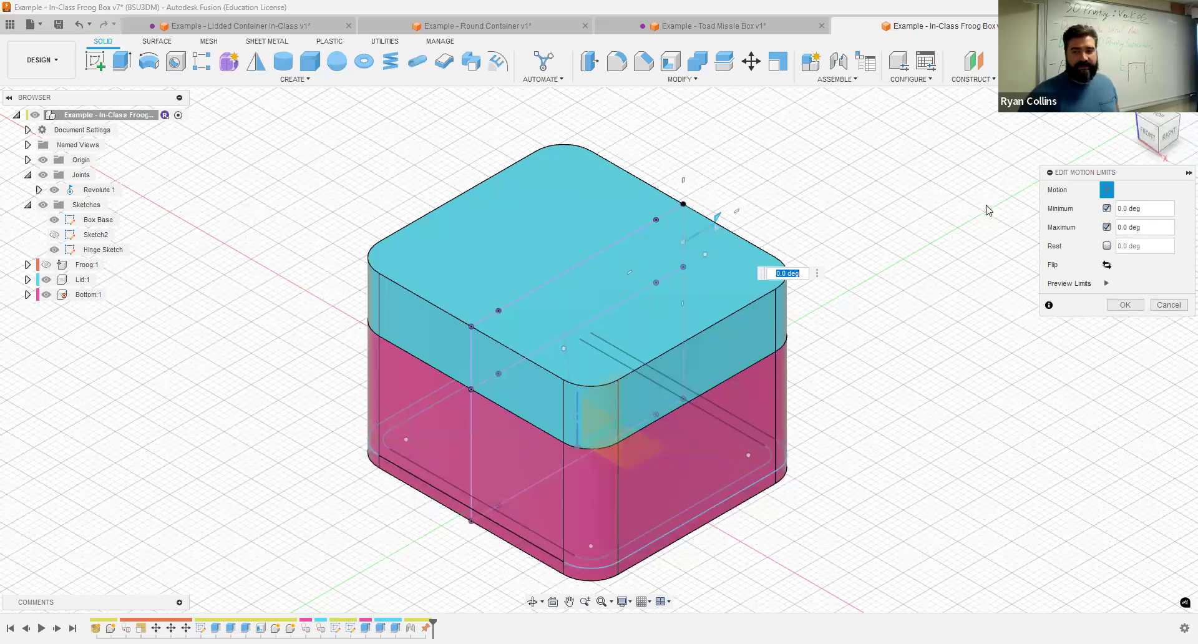
Step: Set the lid hinge's maximum rotation to 125 deg, preview the limited motion and apply the limits
scroll(722, 219, "up", 3)
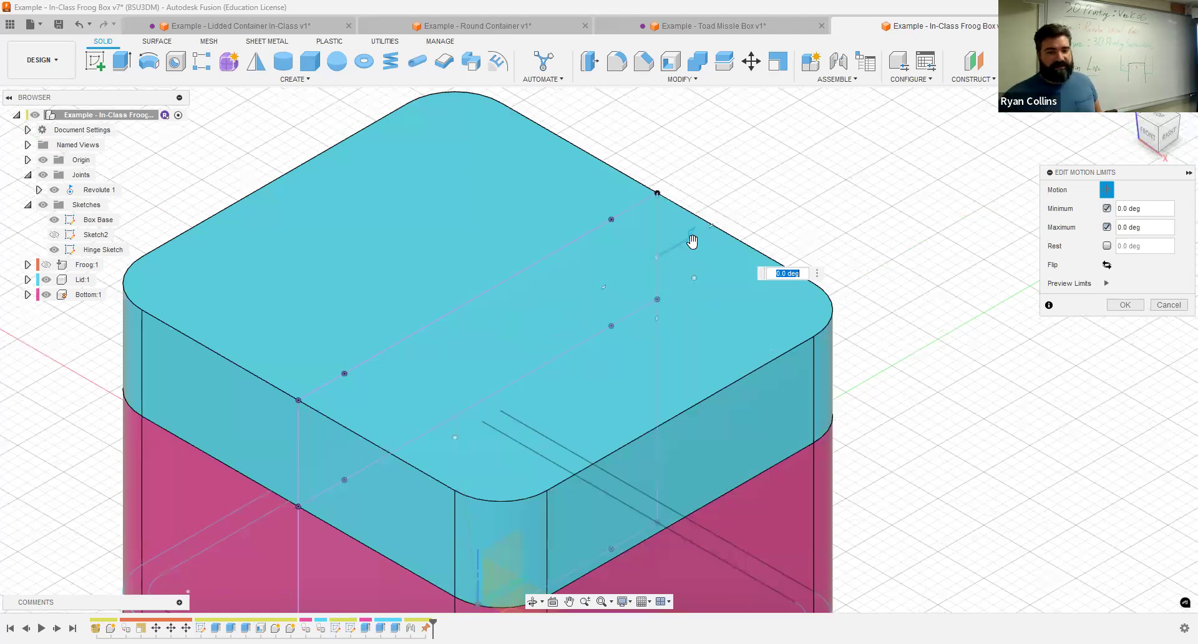
left_click_drag(693, 244, 630, 308)
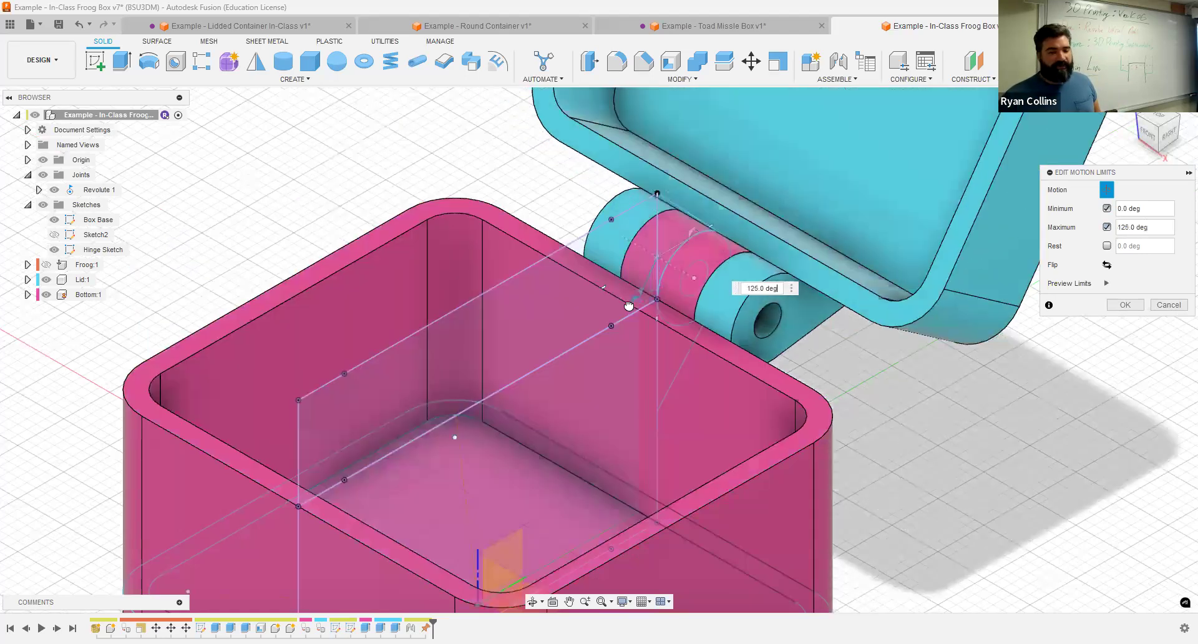
scroll(630, 309, "down", 4)
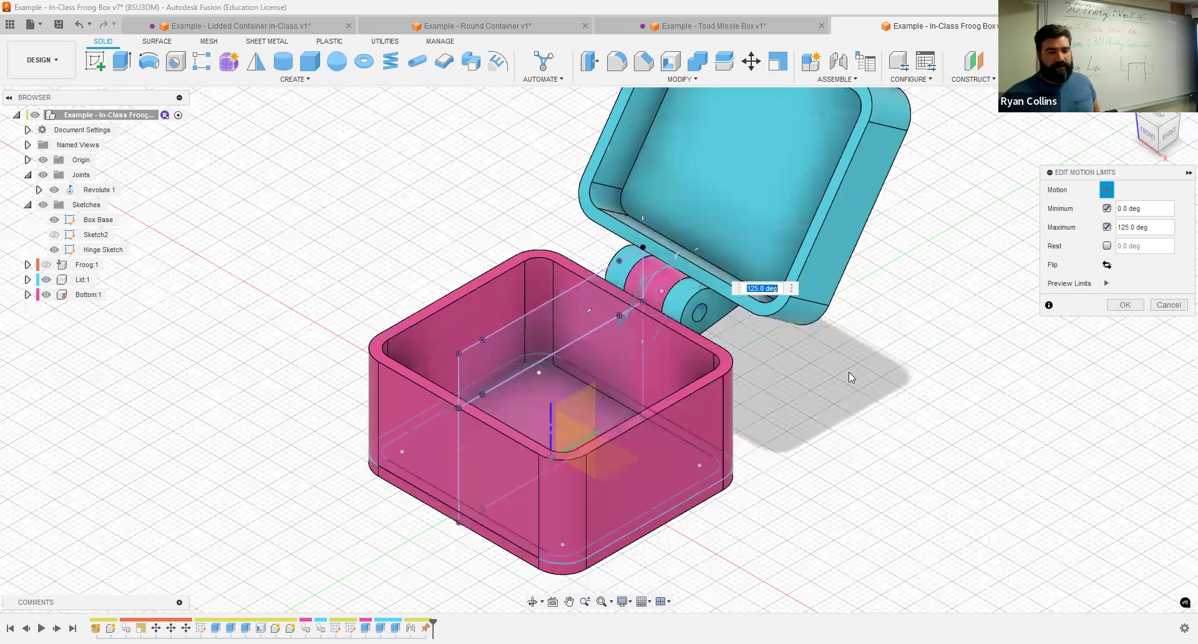
left_click(1108, 283)
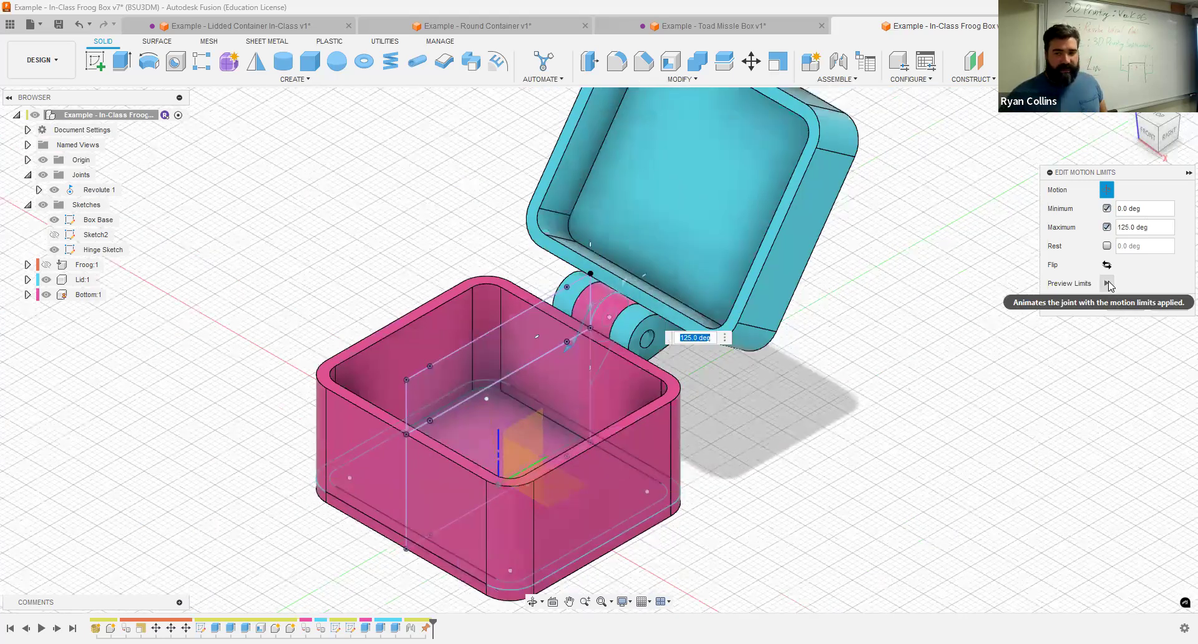
left_click(1108, 284)
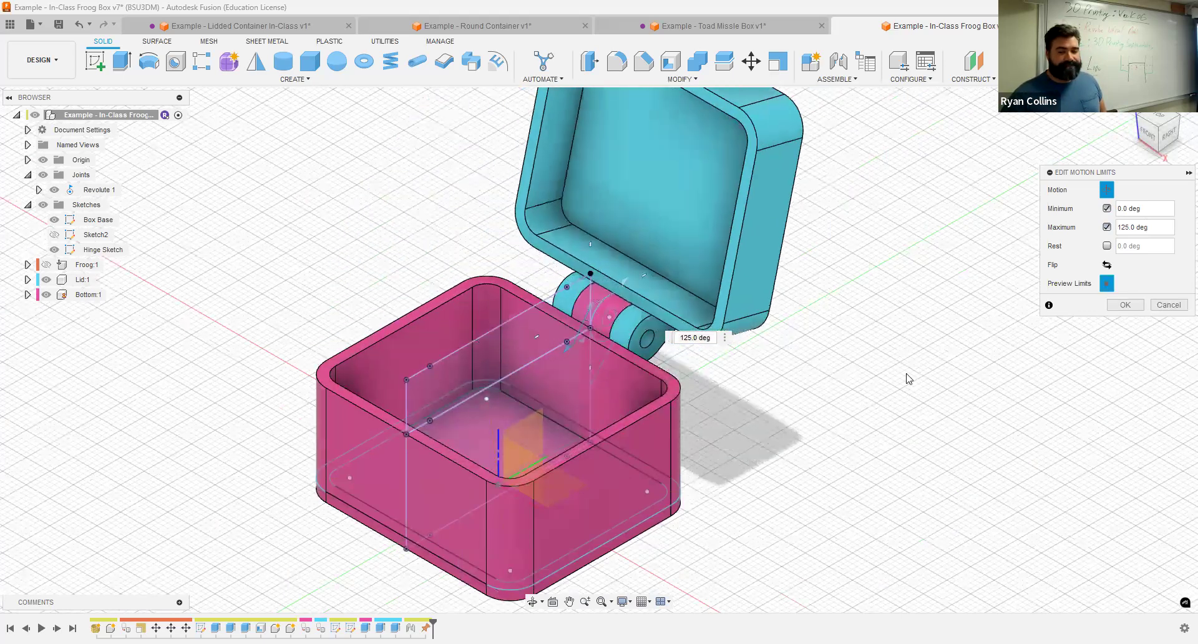
left_click(1126, 305)
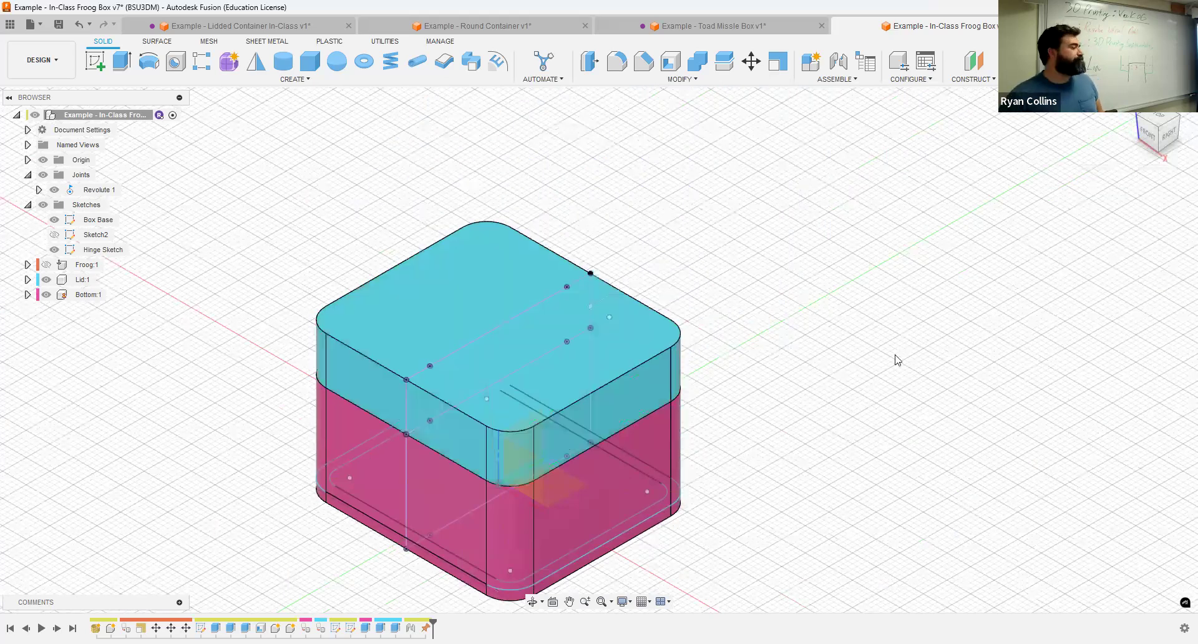
Step: Start a new sketch on the outer side face of the Lid's hinge knuckle
mouse_move(834, 316)
middle_mouse_down("shift")
mouse_move(852, 313)
mouse_move(819, 355)
middle_mouse_up("shift")
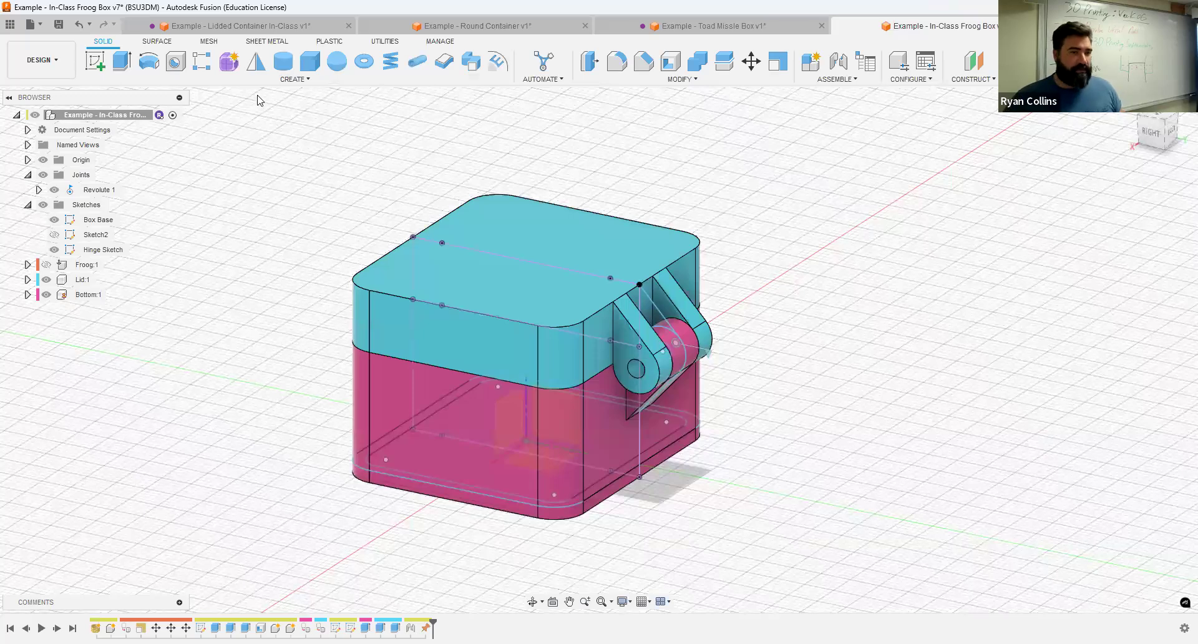
left_click(95, 62)
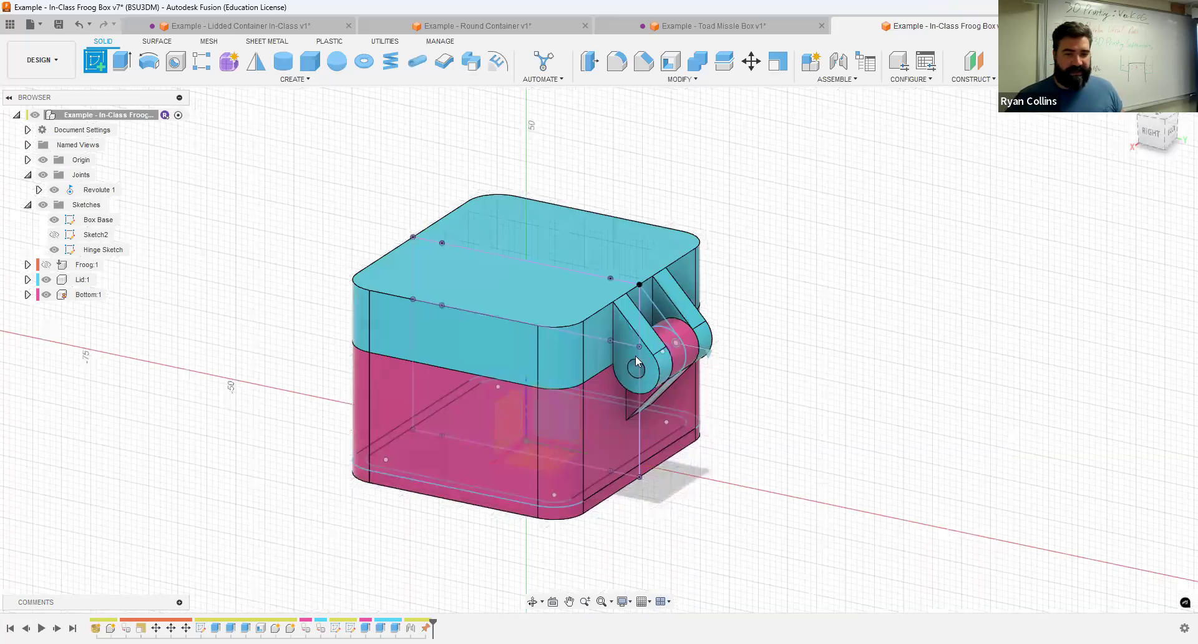
left_click(634, 347)
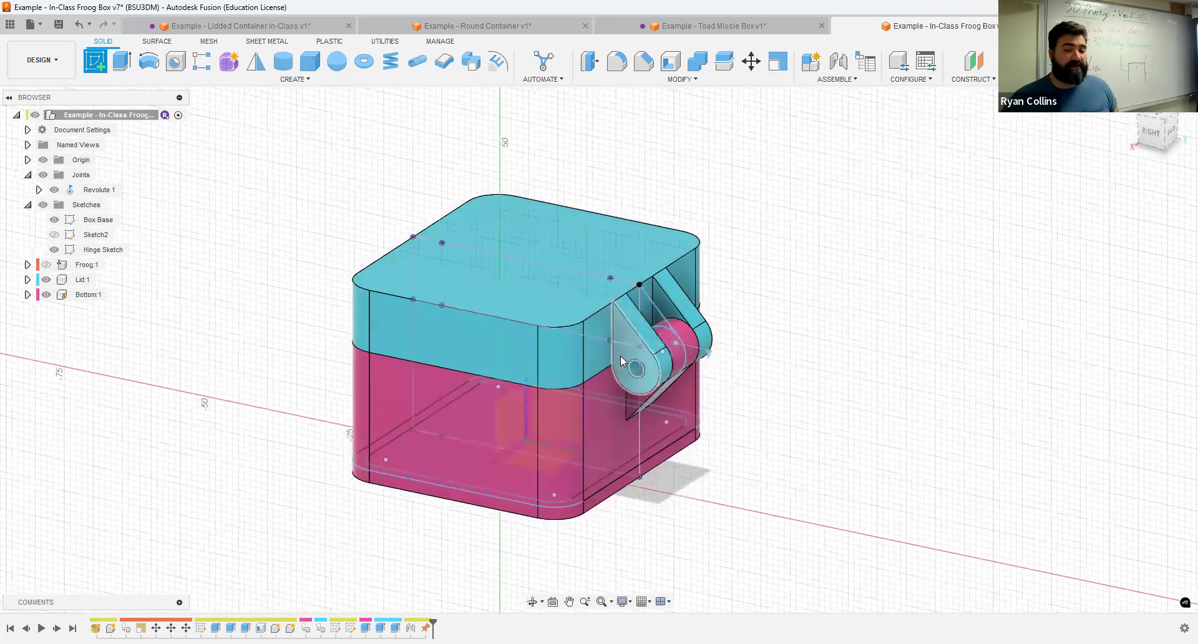
left_click(621, 356)
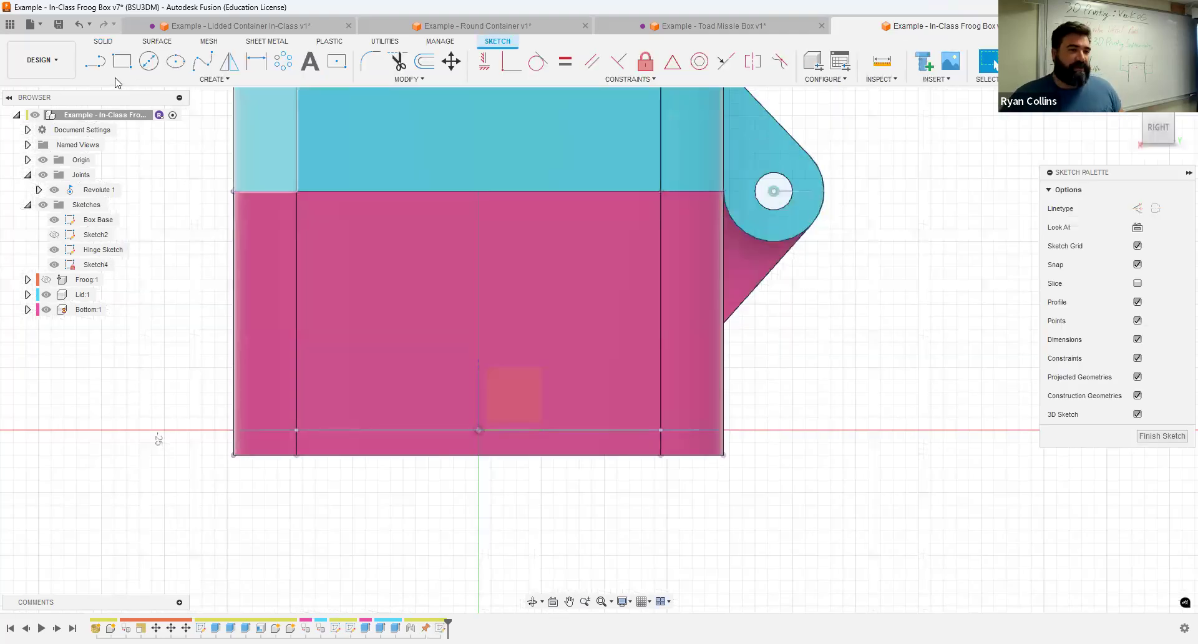
Step: Sketch a 2.8 mm diameter circle for the hinge pin, centred on the Lid knuckle's hole
left_click(148, 61)
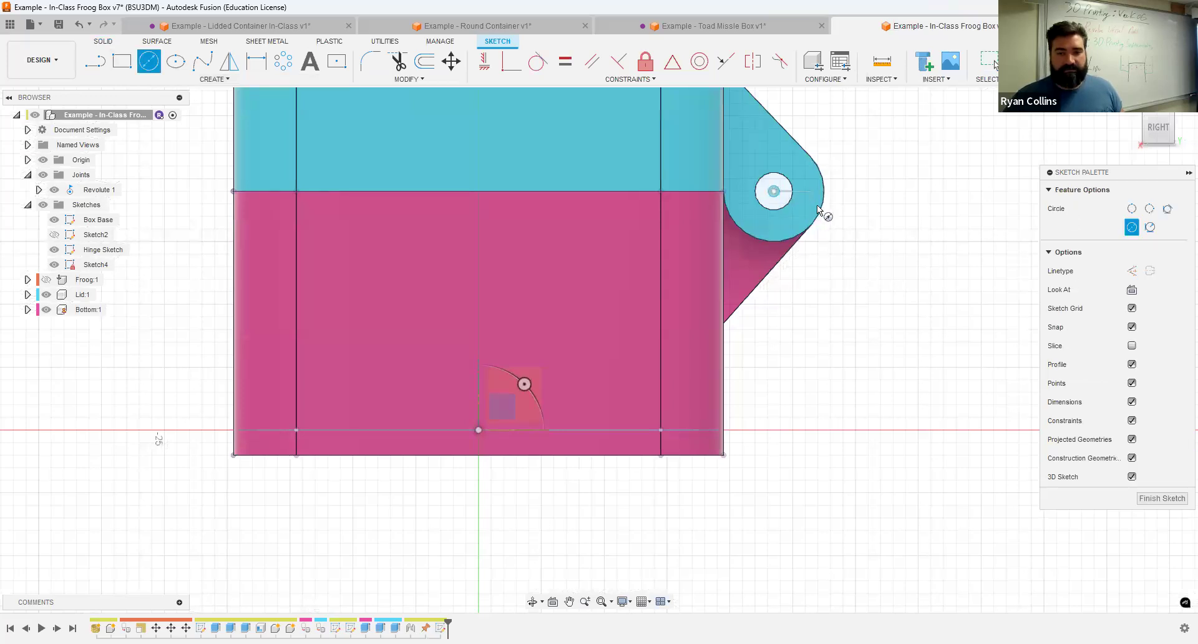
left_click(774, 191)
left_click(776, 197)
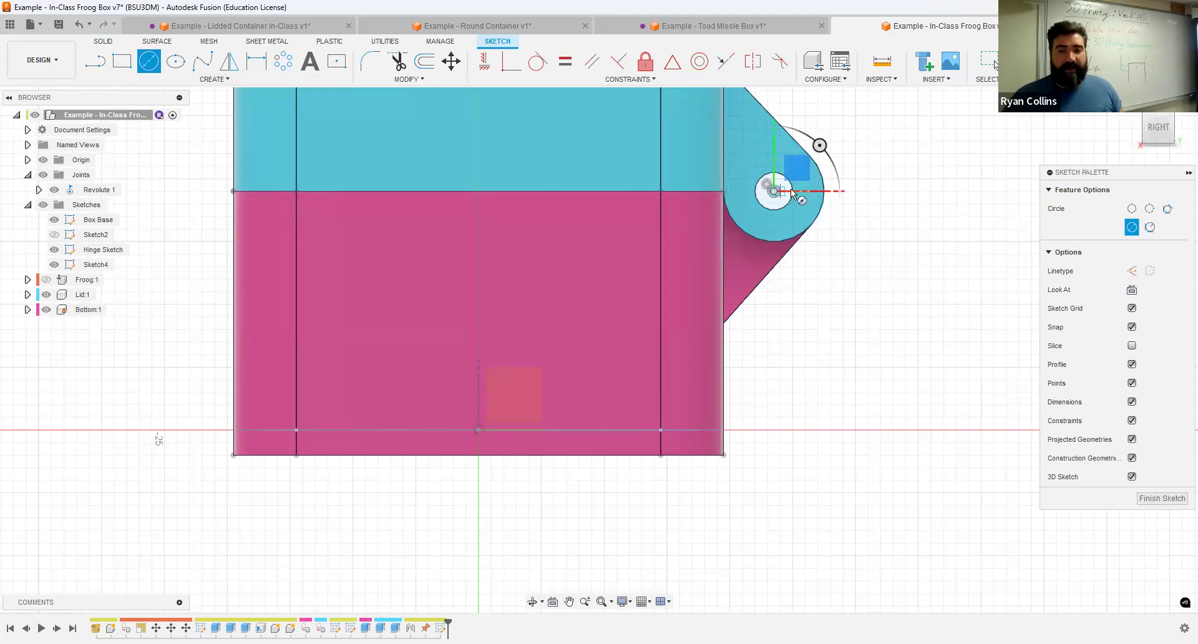
scroll(792, 191, "up", 3)
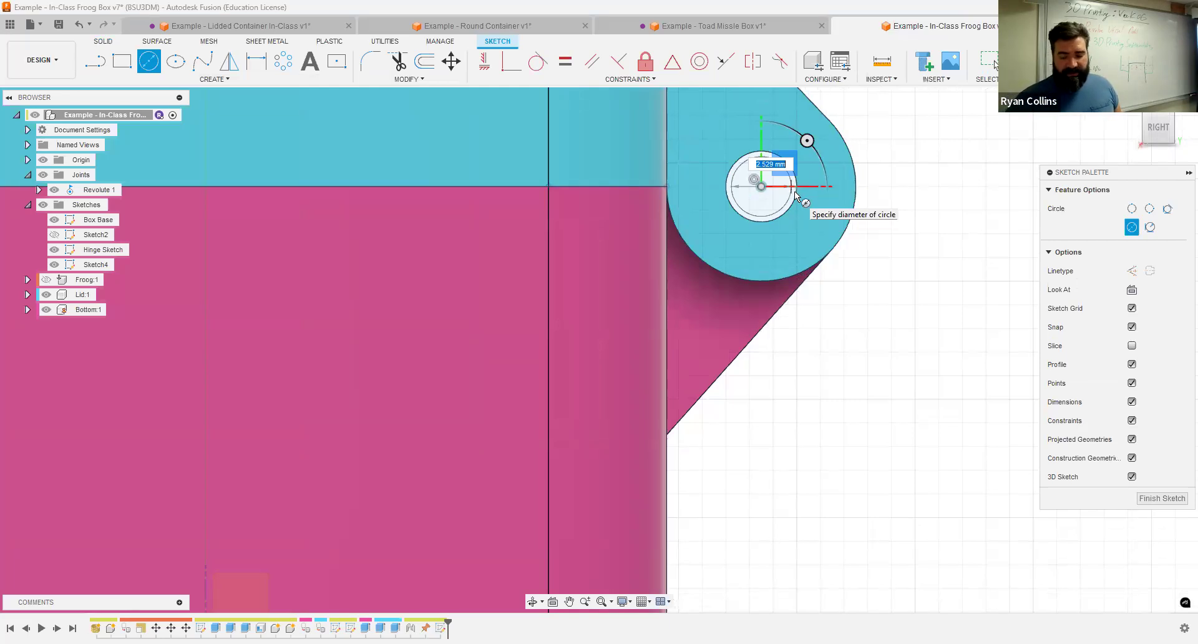
type("2.8")
key("Tab")
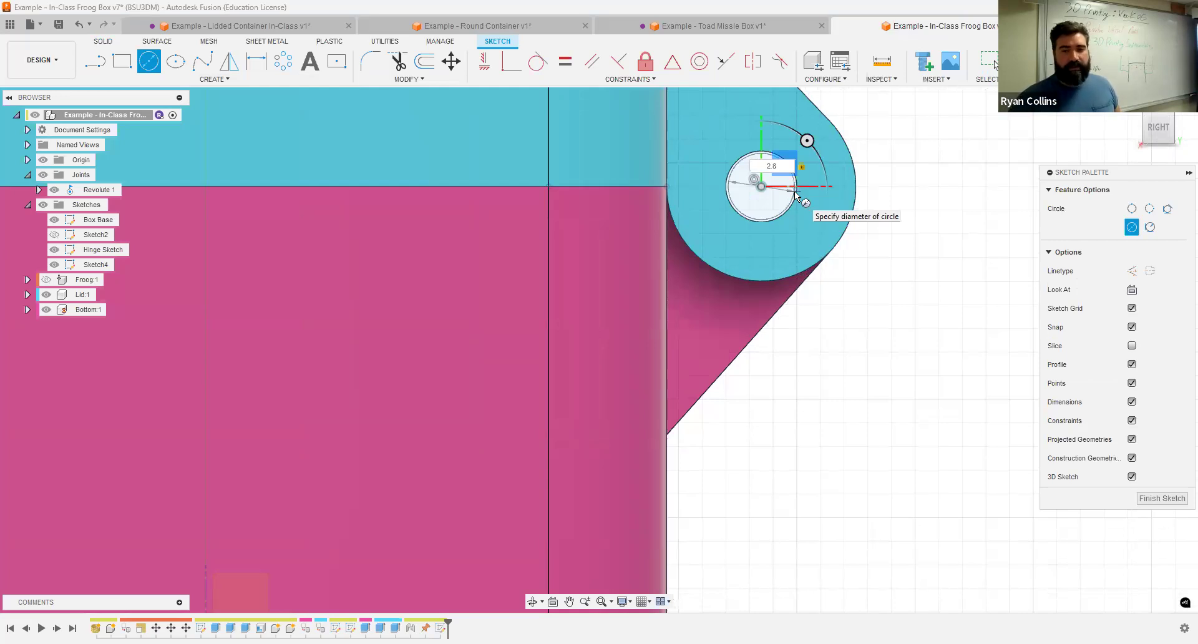
key("Return")
Step: Finish the pin sketch and hide the Bottom and Lid components
middle_click_drag(928, 233, 830, 200, "shift")
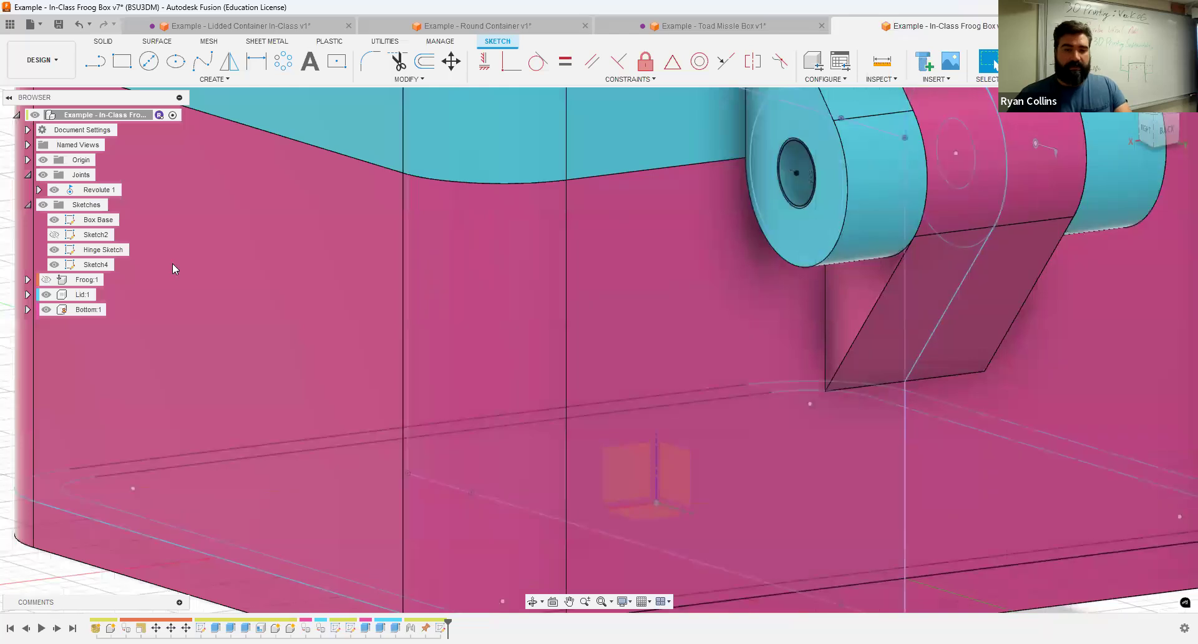
right_click(175, 268)
left_click(46, 309)
left_click(46, 295)
Step: Extrude the concentric circular profiles of the new knuckle sketch as new bodies in the top-level assembly
scroll(672, 230, "down", 5)
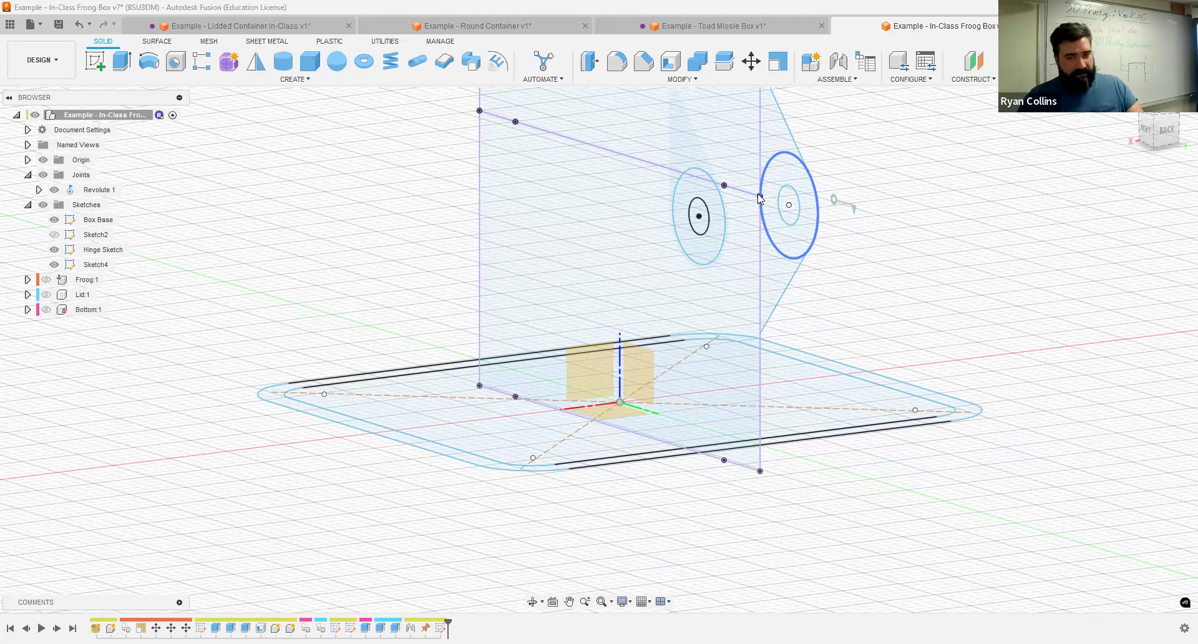
scroll(736, 253, "down", 3)
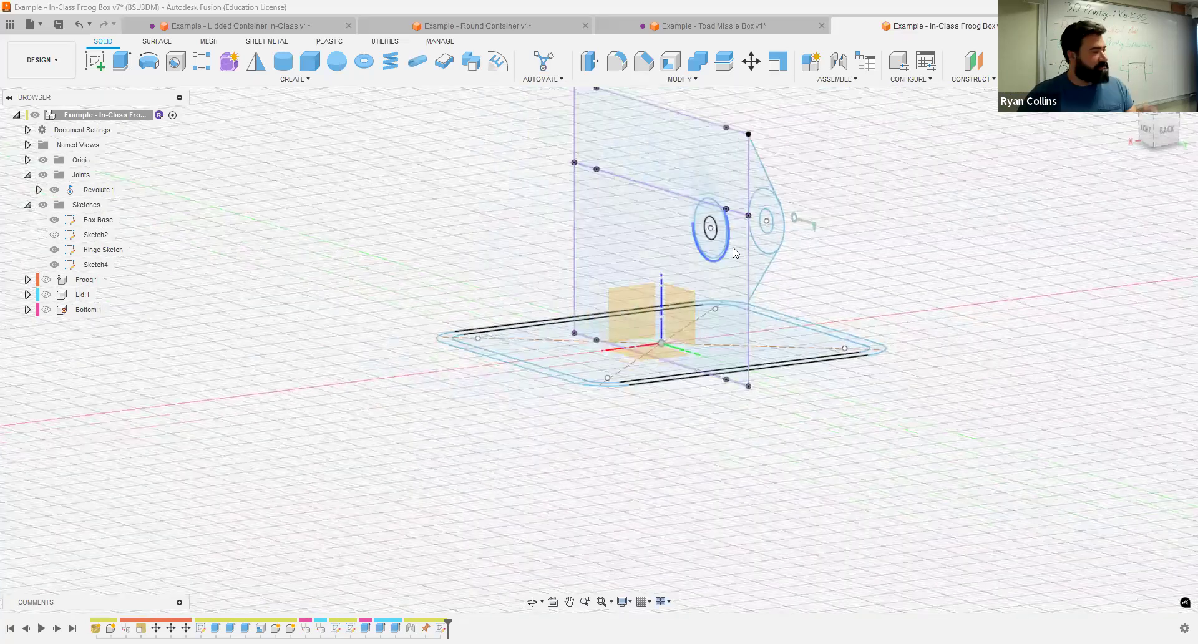
scroll(735, 252, "down", 1)
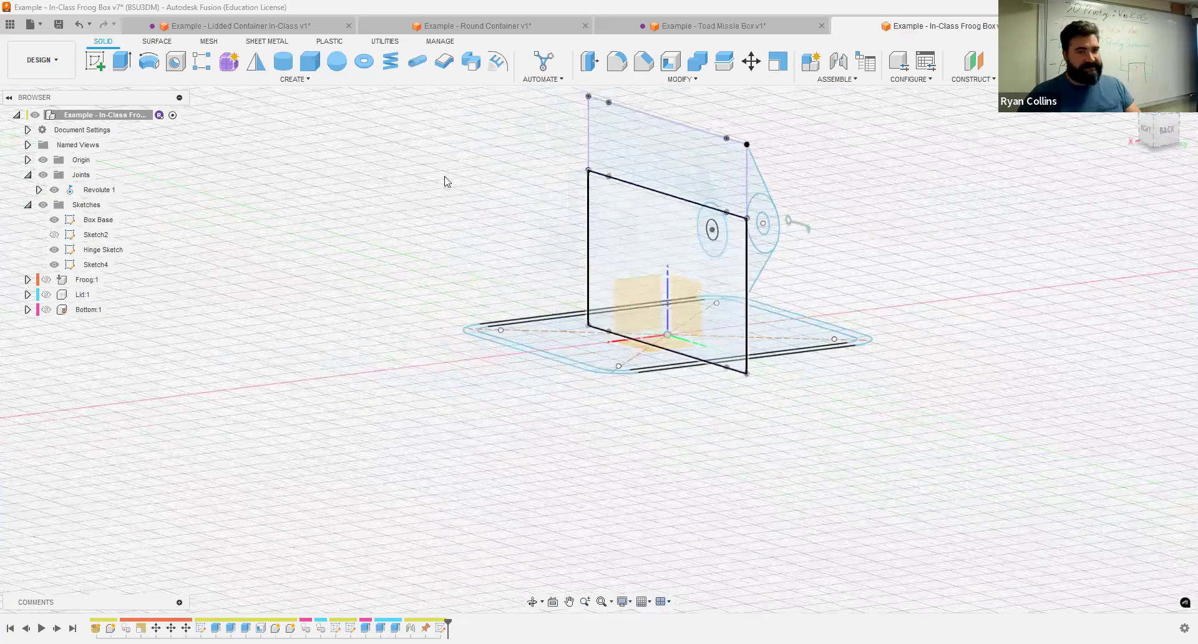
left_click(122, 61)
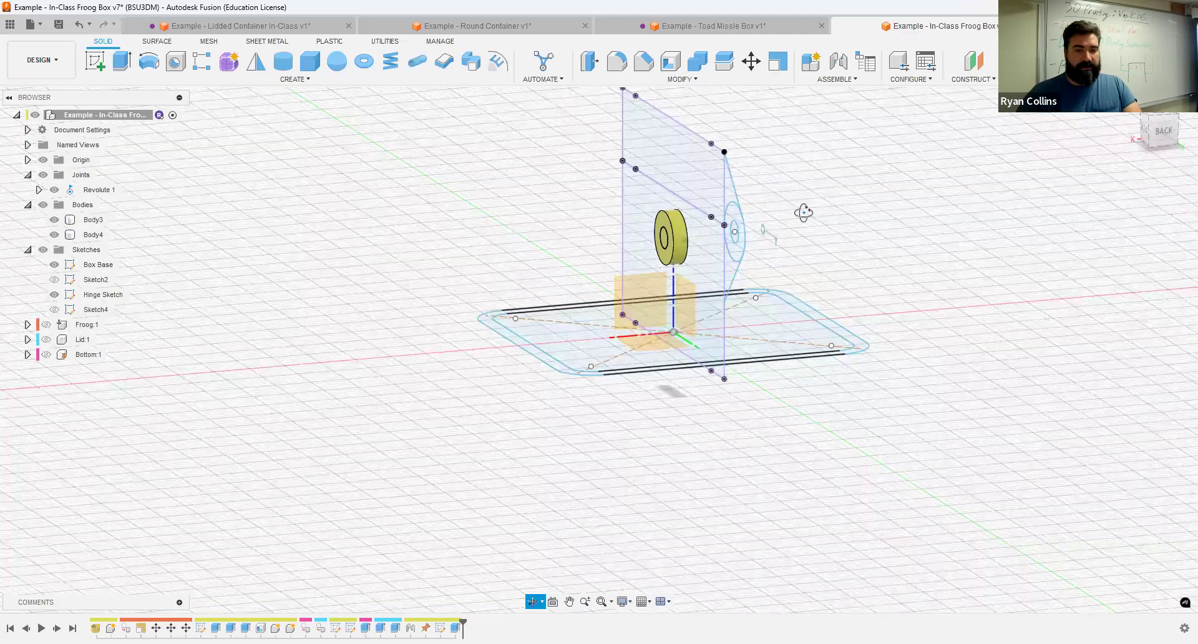
middle_click_drag(800, 211, 253, 155, "shift")
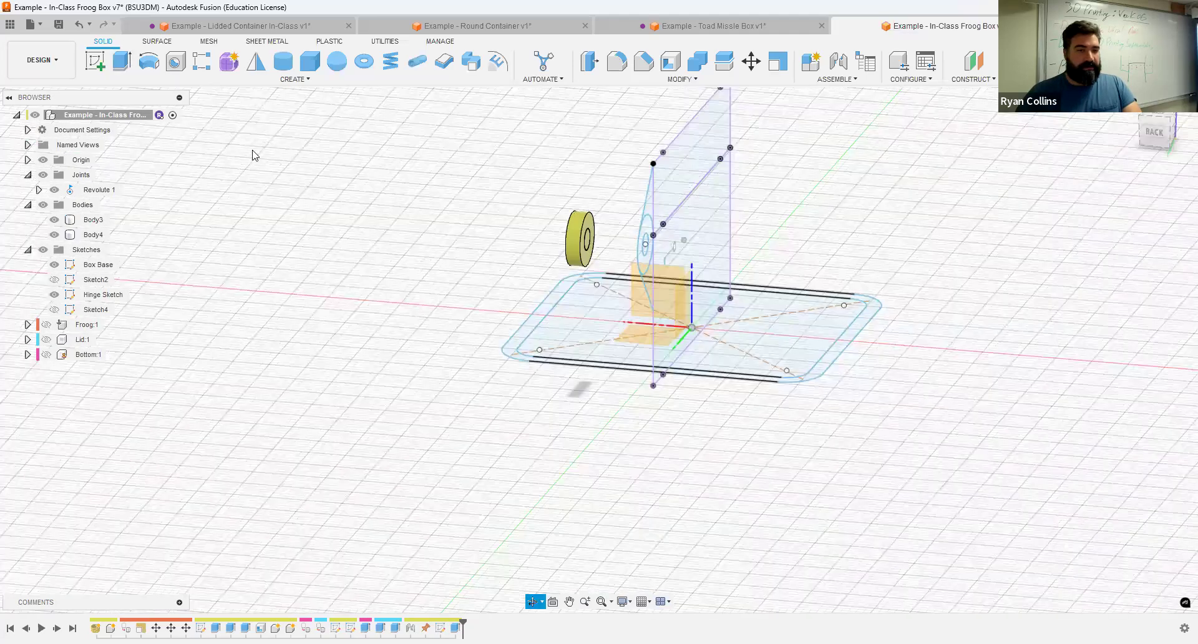
Step: Show the Lid and Bottom components and extrude the pin head's inner circular face 17 mm through the hinge knuckles
left_click(122, 61)
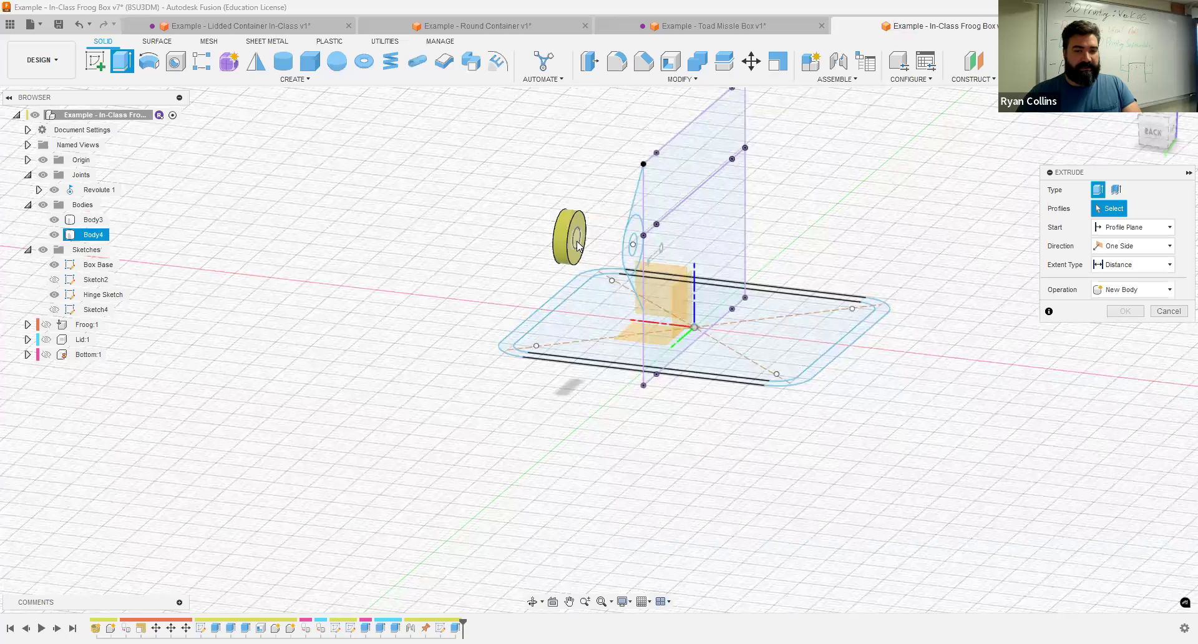
left_click(46, 340)
left_click(46, 354)
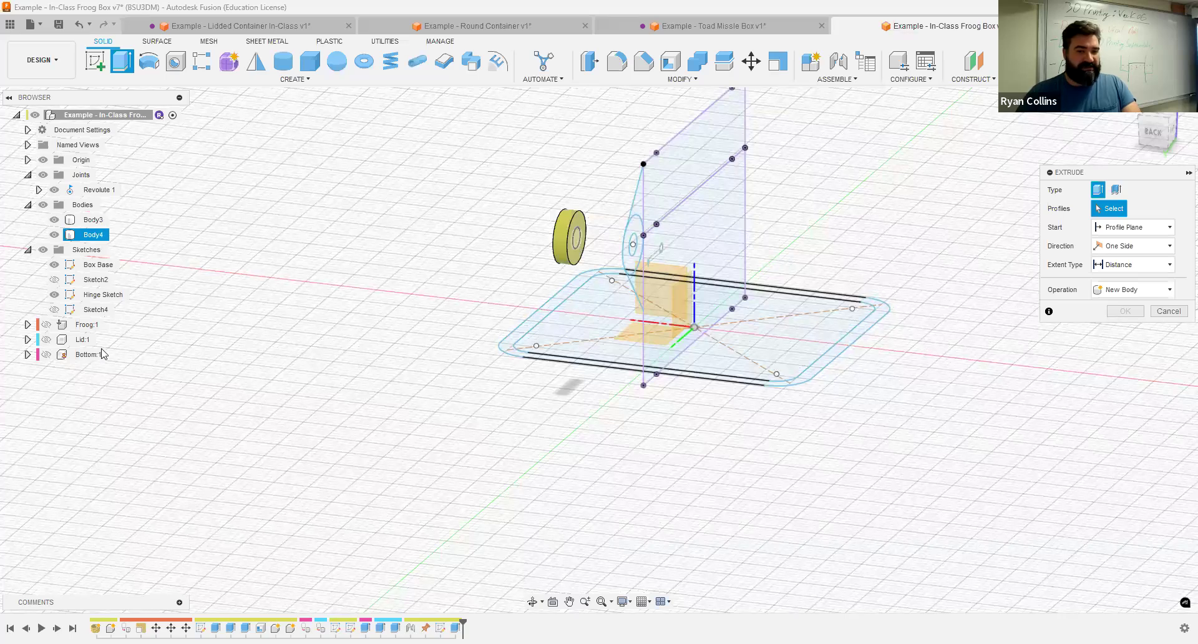
left_click(588, 245)
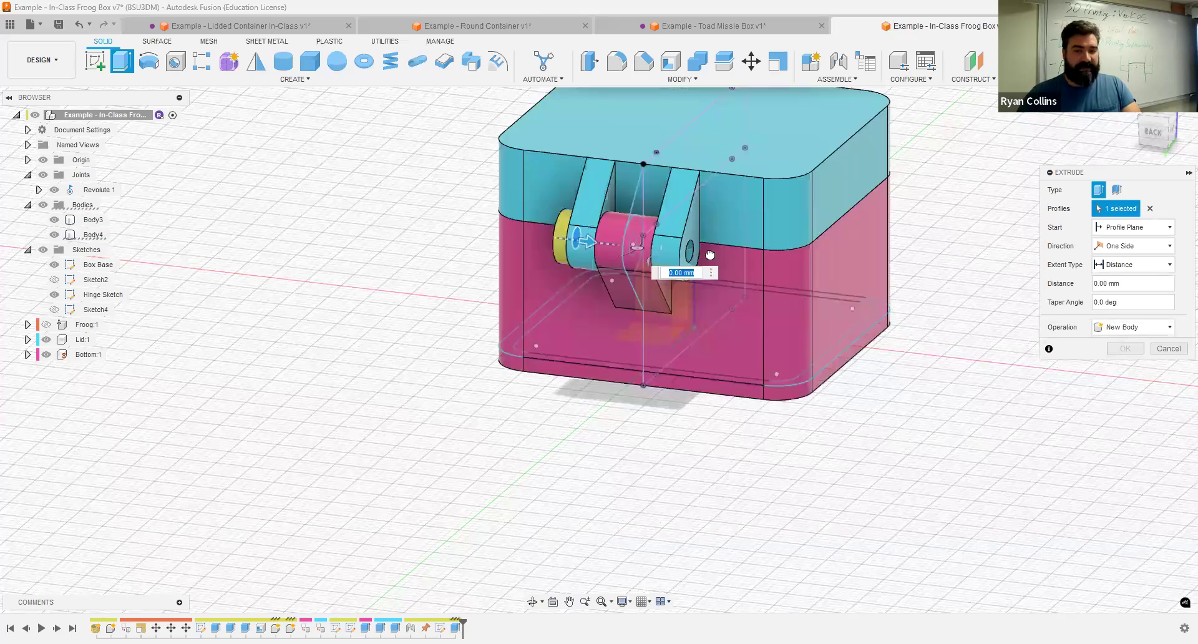
type("17")
left_click(1129, 349)
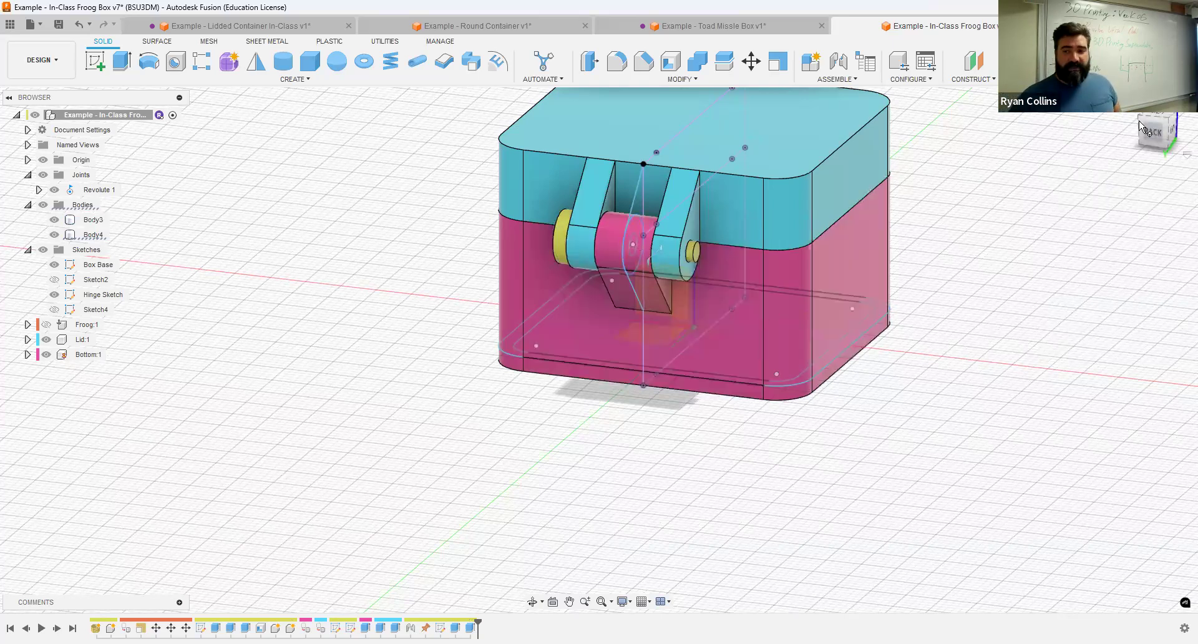
Step: Collapse the Joints, Bodies and Sketches folders in the browser and show the Froog component
left_click_drag(1155, 132, 928, 264)
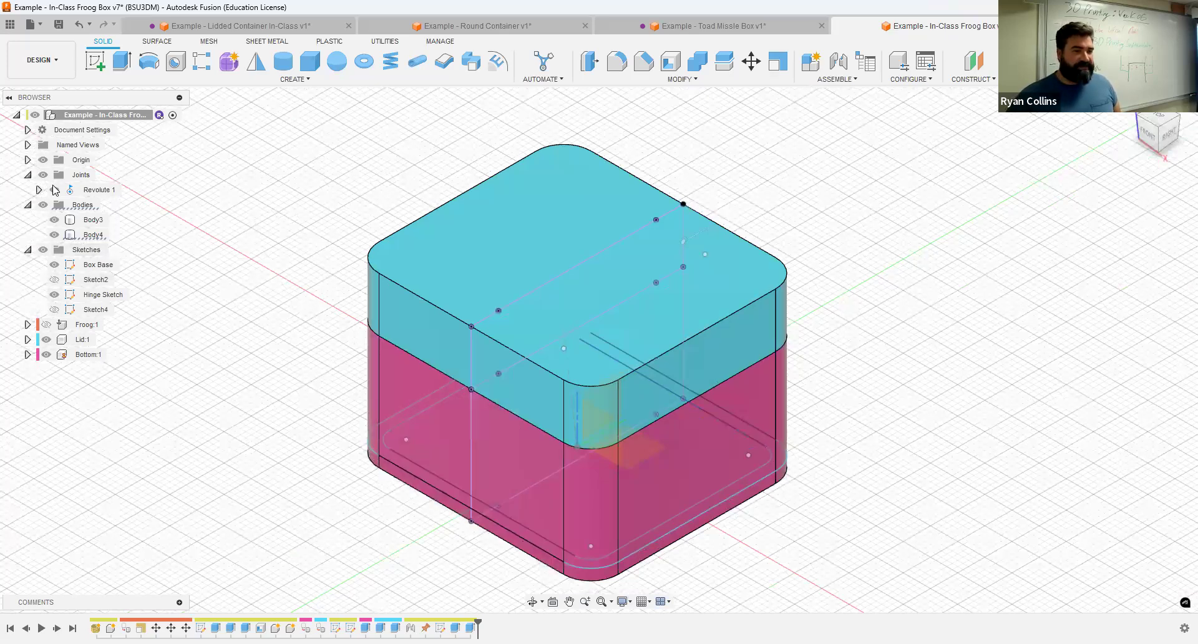
left_click(28, 174)
left_click(27, 190)
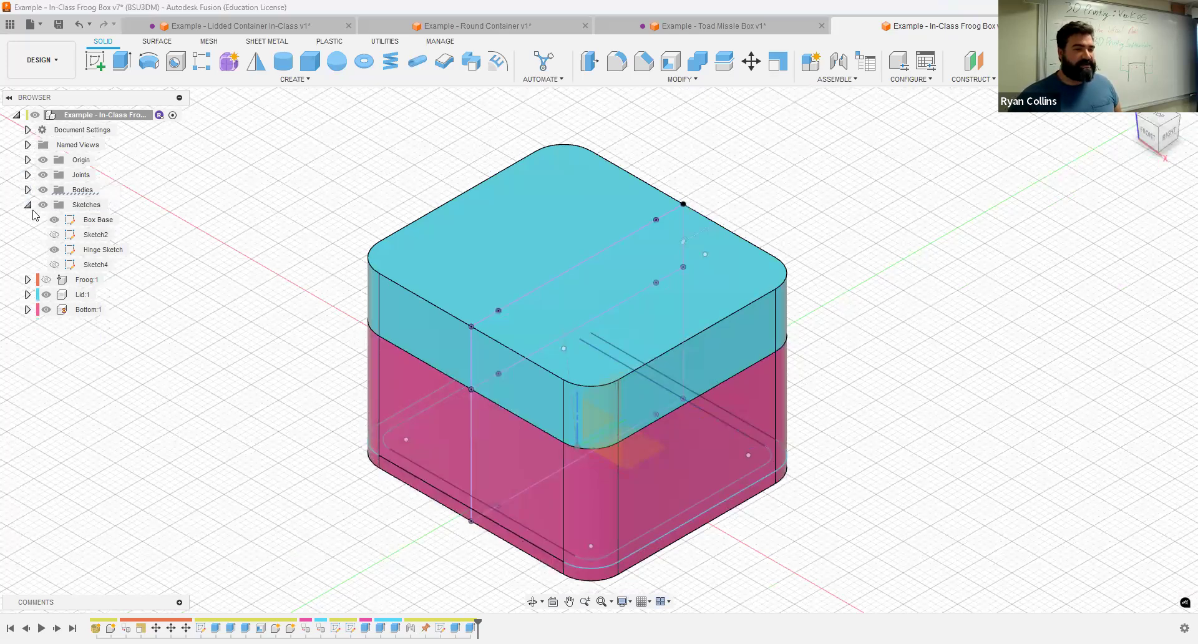
left_click(27, 204)
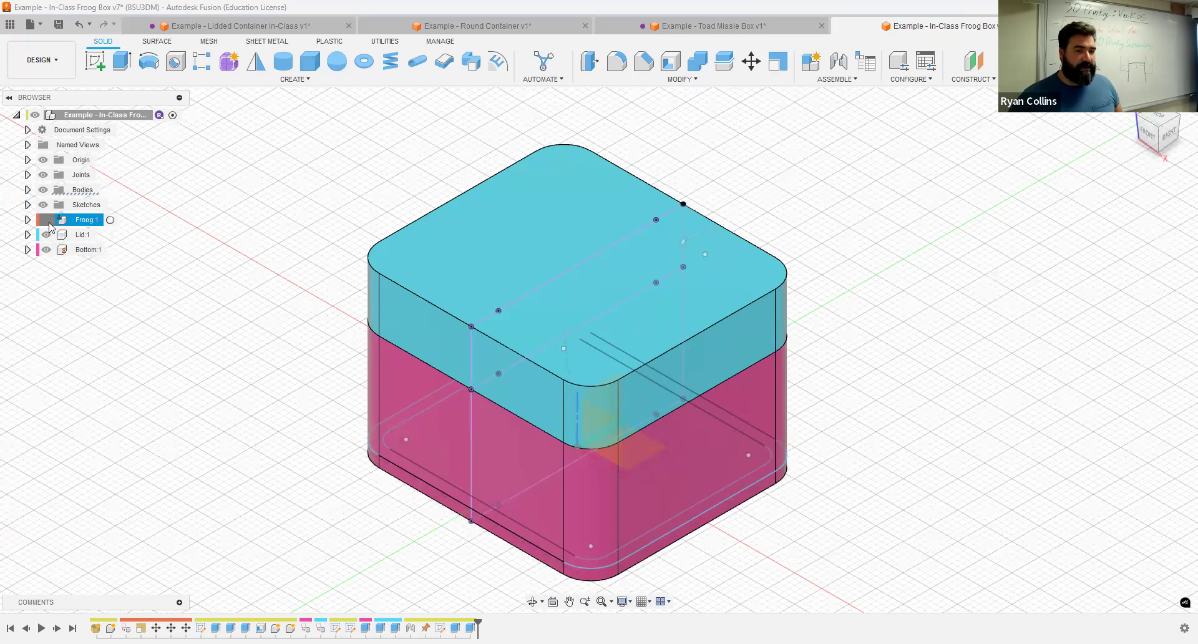
left_click_drag(613, 399, 727, 309)
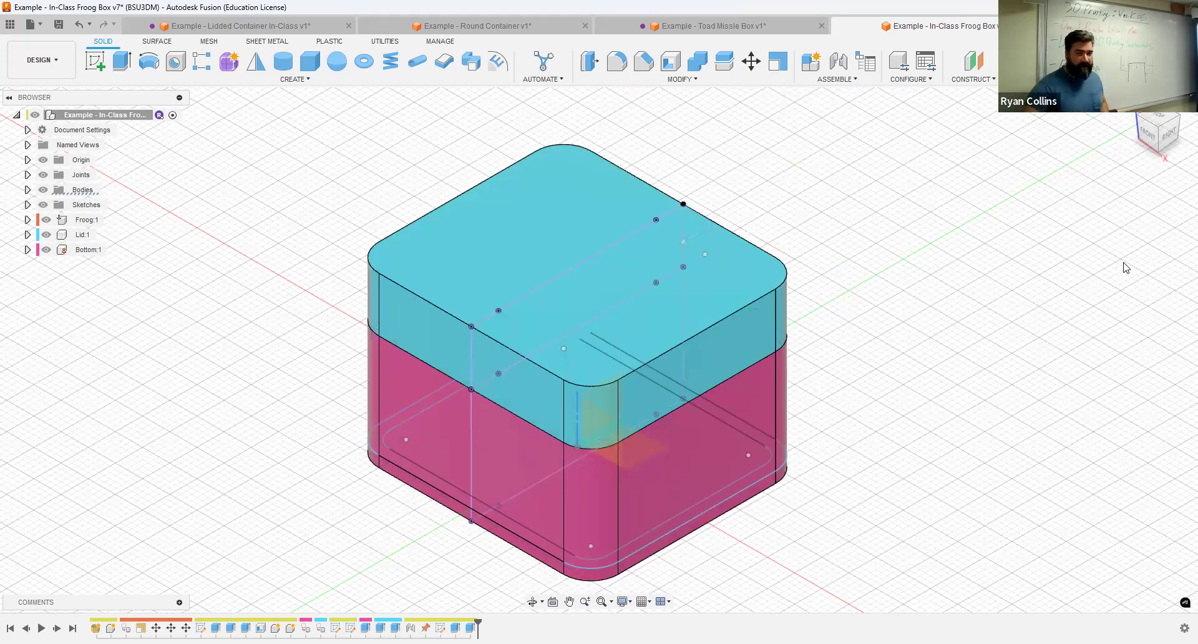
Step: Inspect the hinge pin on the box, and save the design with the version description "Pin"
mouse_move(1162, 138)
left_mouse_down()
mouse_move(1147, 141)
mouse_move(1094, 279)
left_mouse_up()
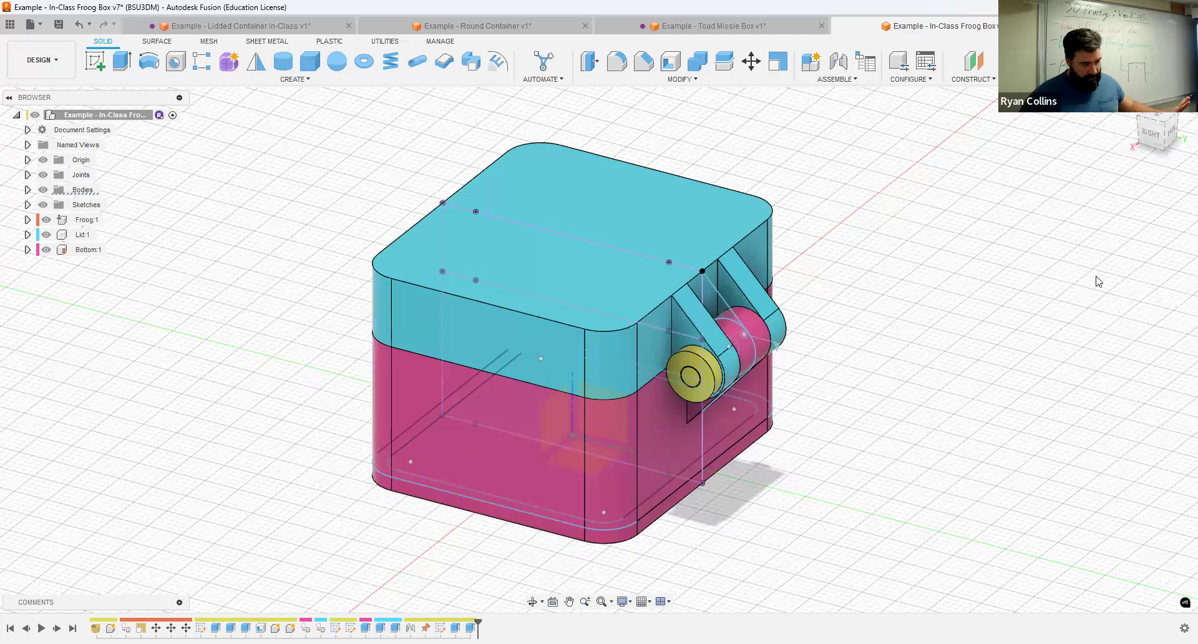
left_click(1151, 133)
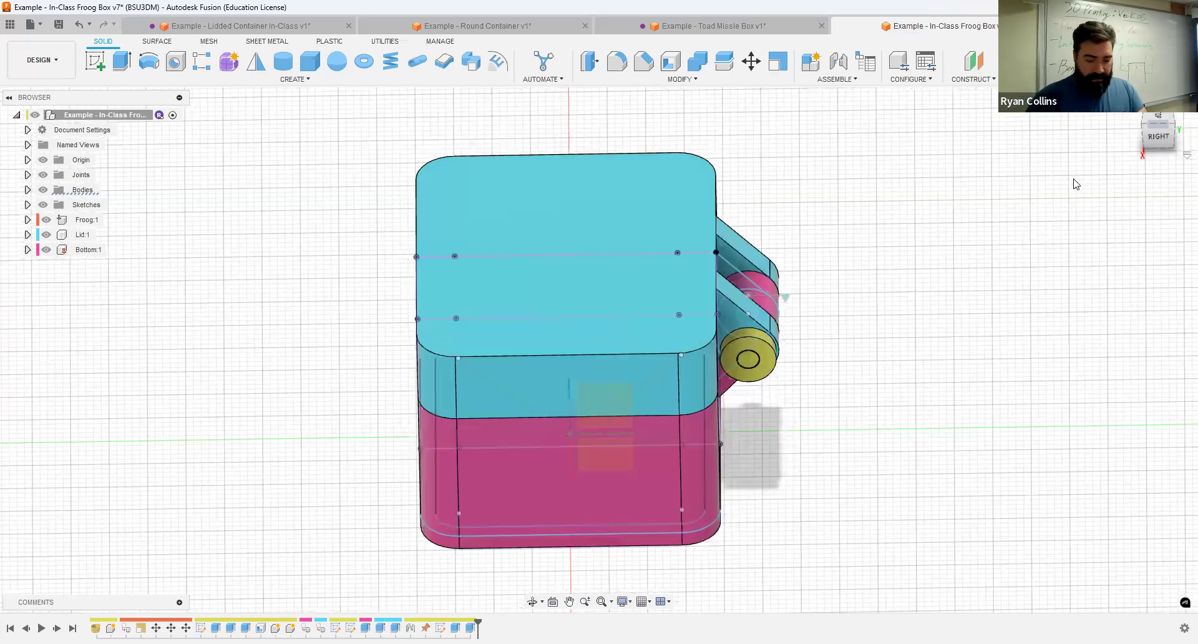
key("ctrl+s")
type("Pin")
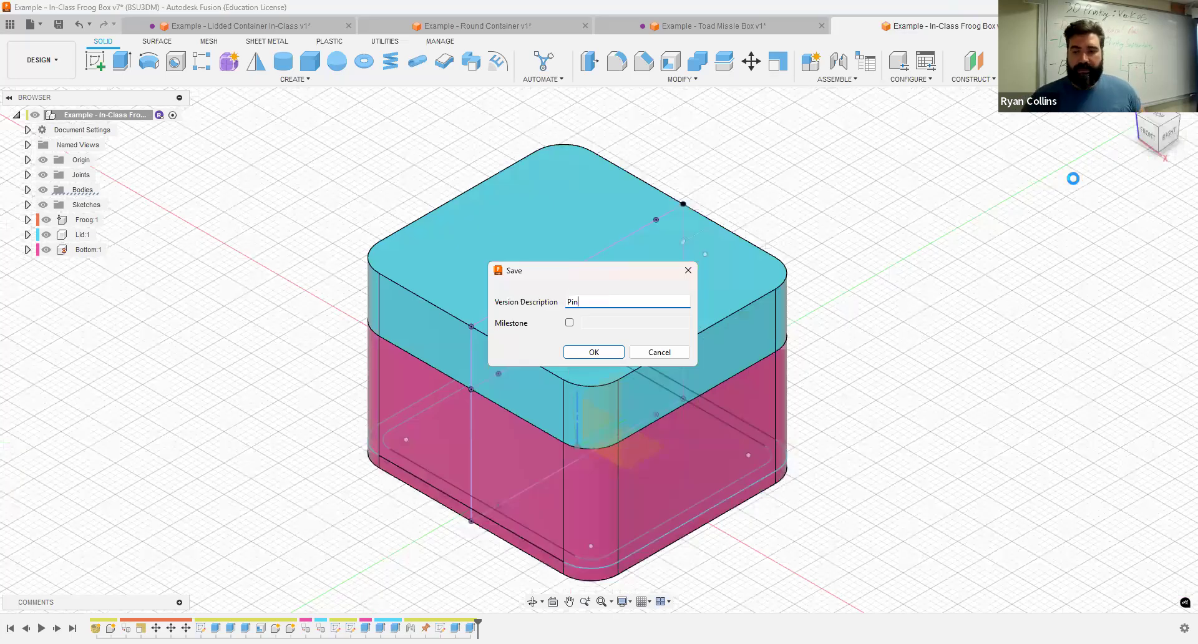
key("Return")
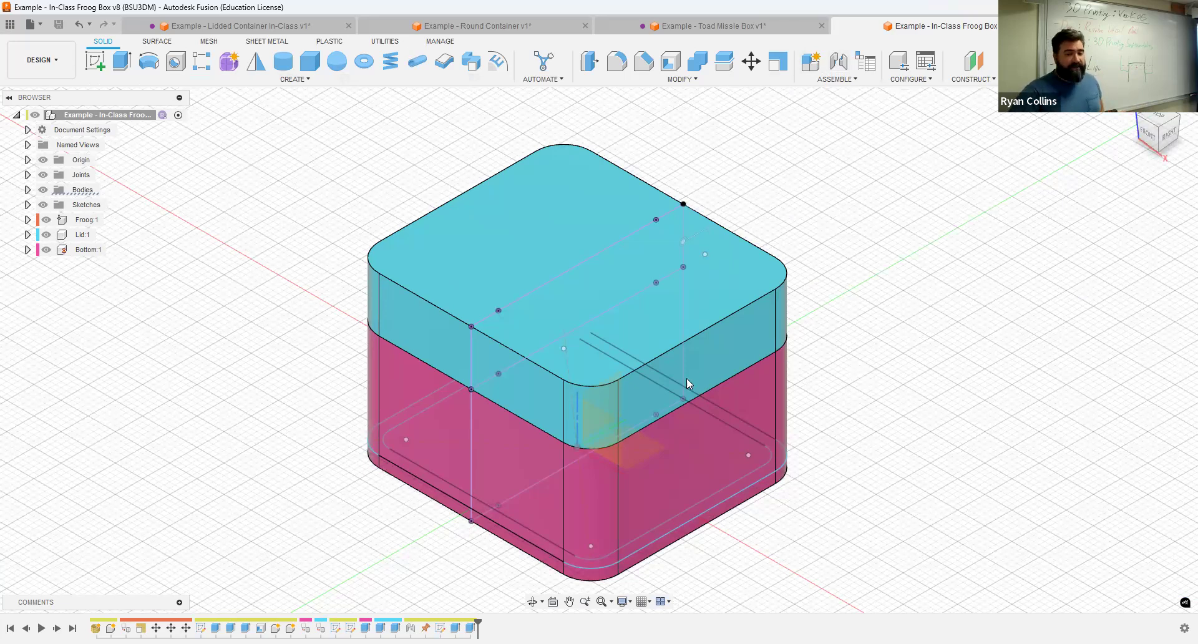
right_click(68, 256)
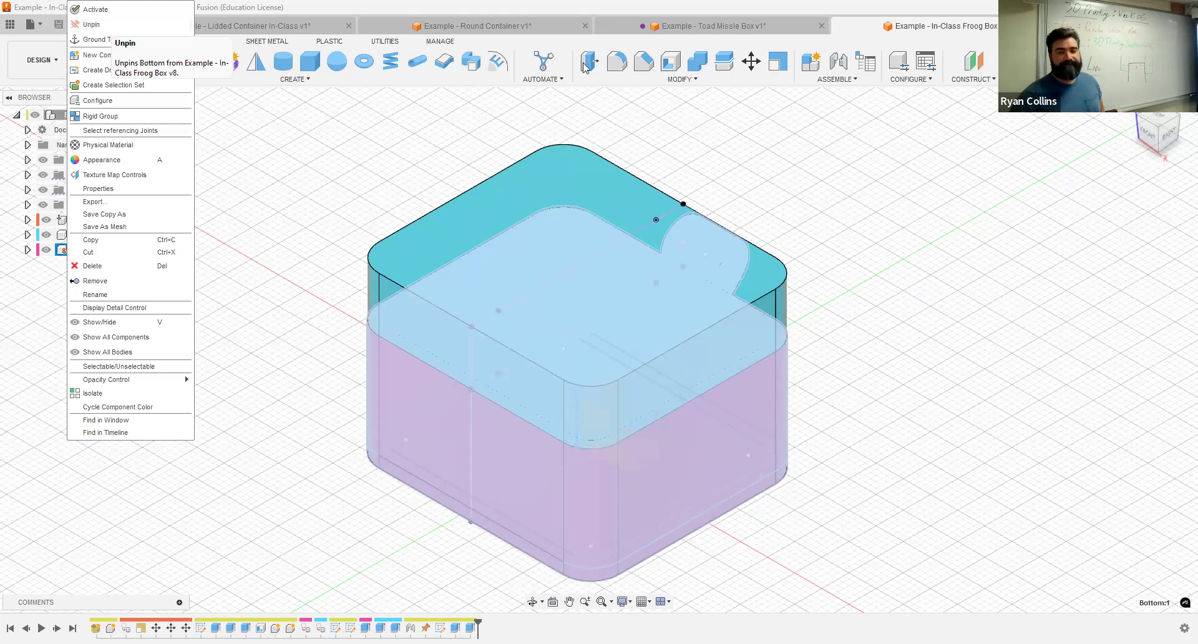
key("Escape")
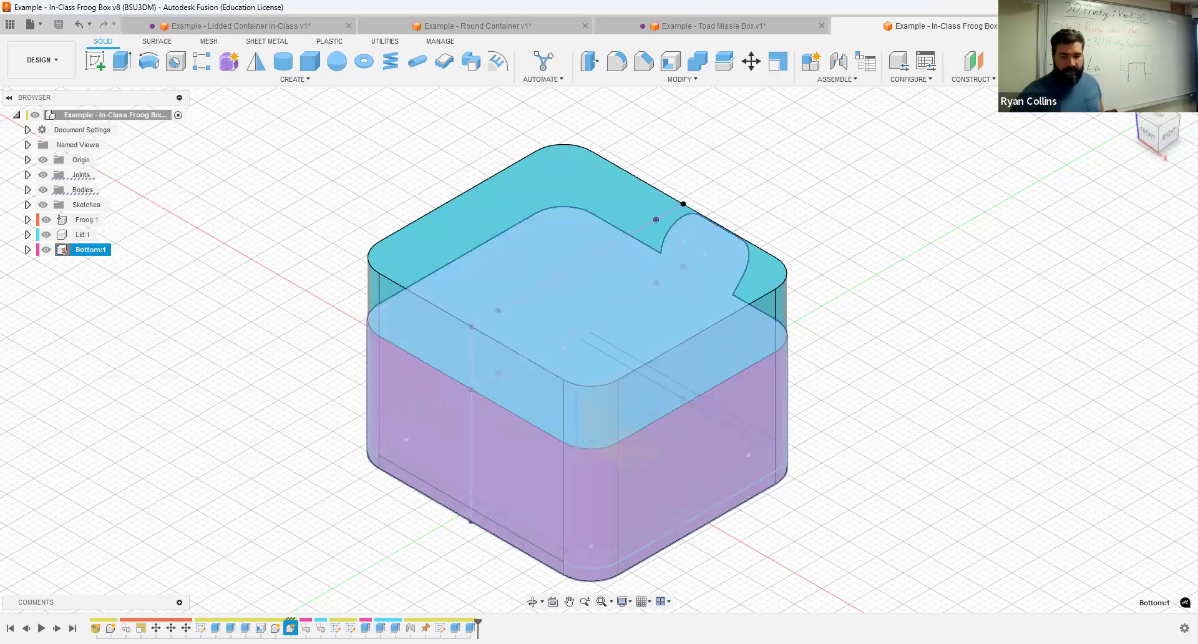